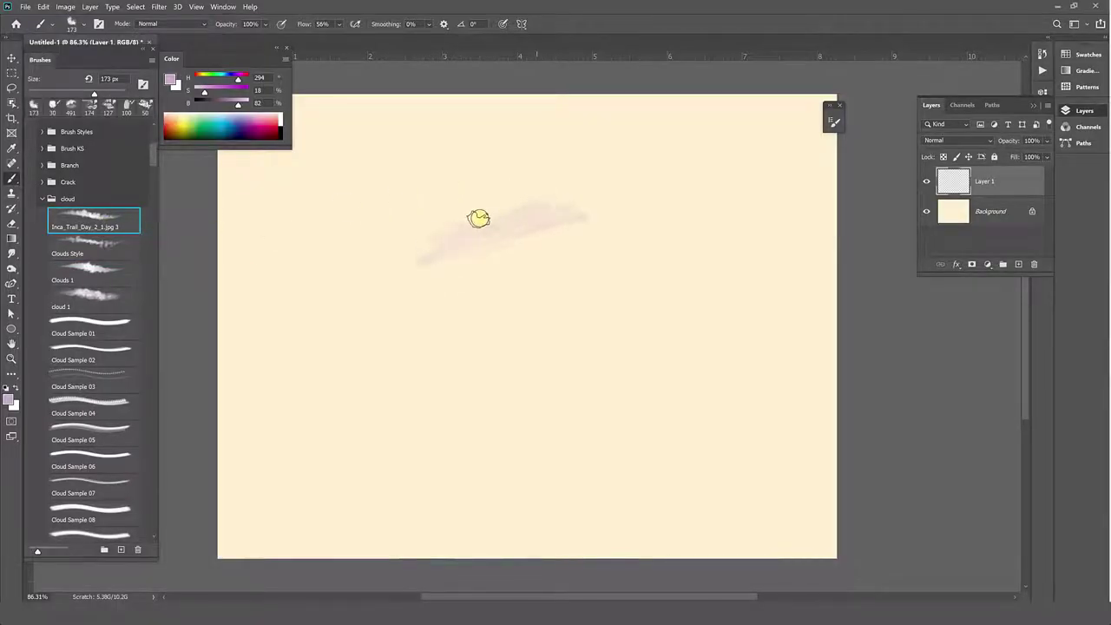
Paint pink and lavender cloud streaks across the upper sky with the Clouds 1 brush
left_click_drag(595, 206, 607, 231)
left_click(91, 270)
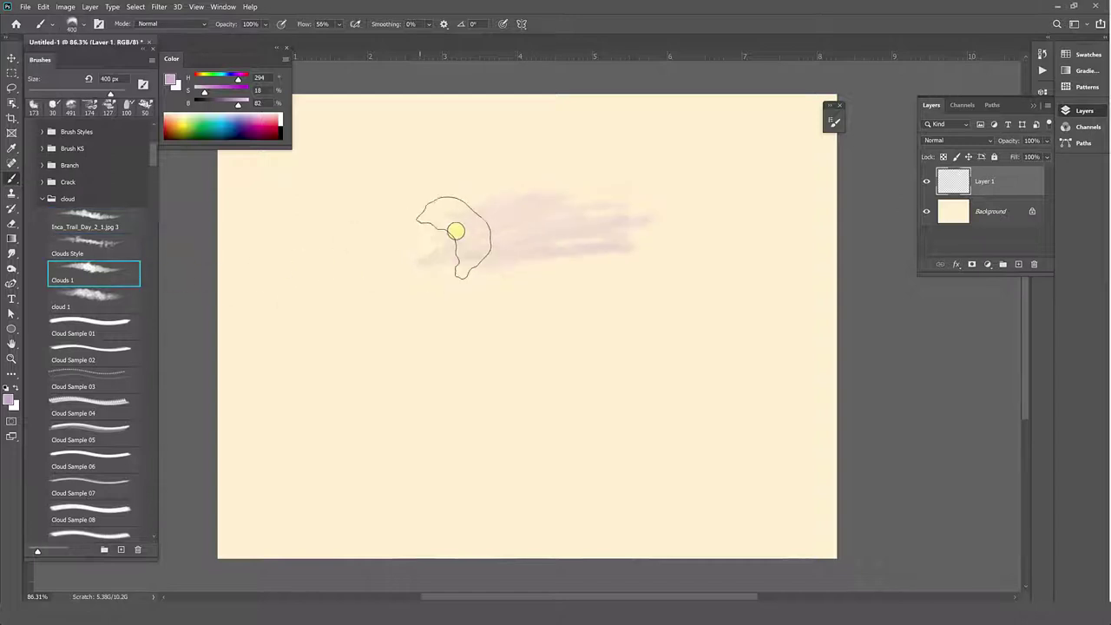
left_click_drag(414, 208, 684, 223)
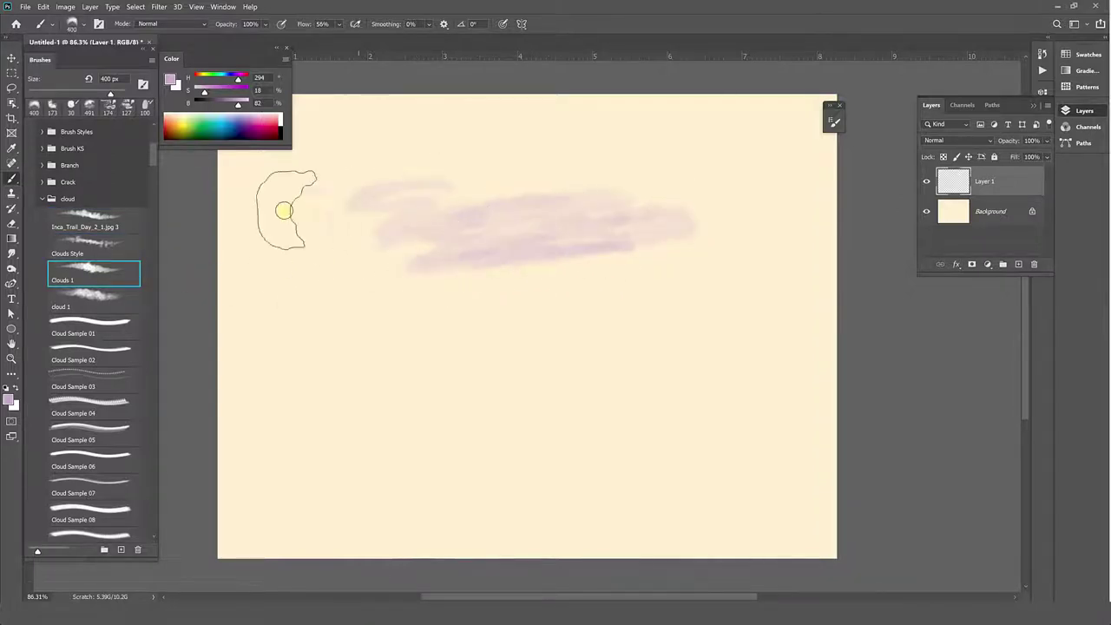
mouse_move(468, 139)
left_mouse_down()
mouse_move(582, 148)
mouse_move(669, 181)
mouse_move(734, 181)
left_mouse_up()
Paint pale lavender-blue cloud strokes over the upper-left and mid sky
left_click(225, 116)
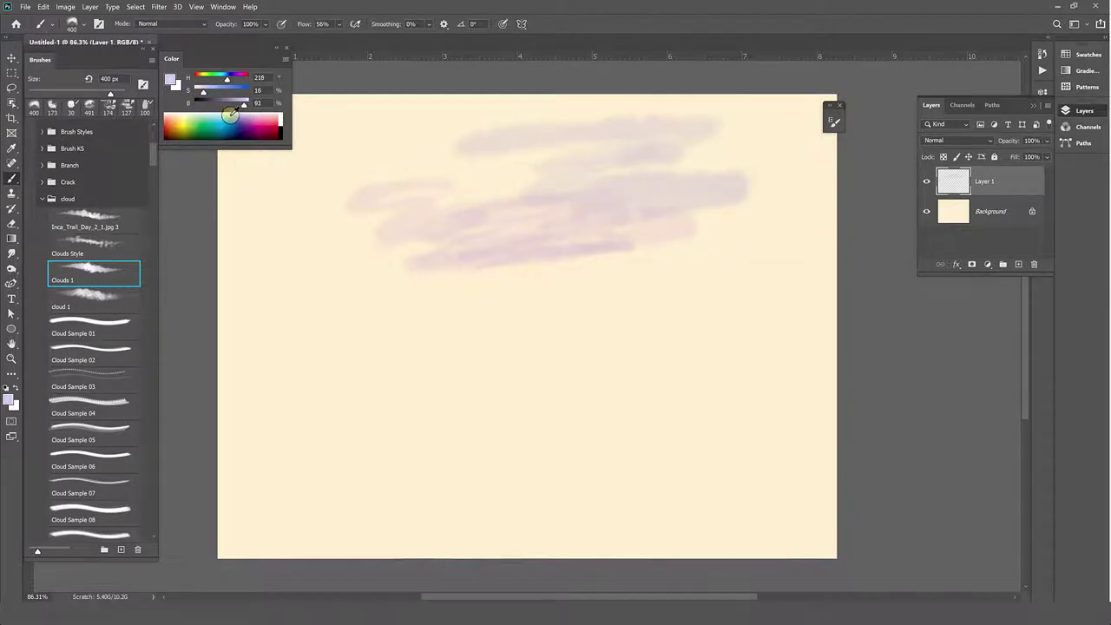
mouse_move(380, 178)
left_mouse_down()
mouse_move(481, 129)
mouse_move(665, 118)
mouse_move(714, 149)
left_mouse_up()
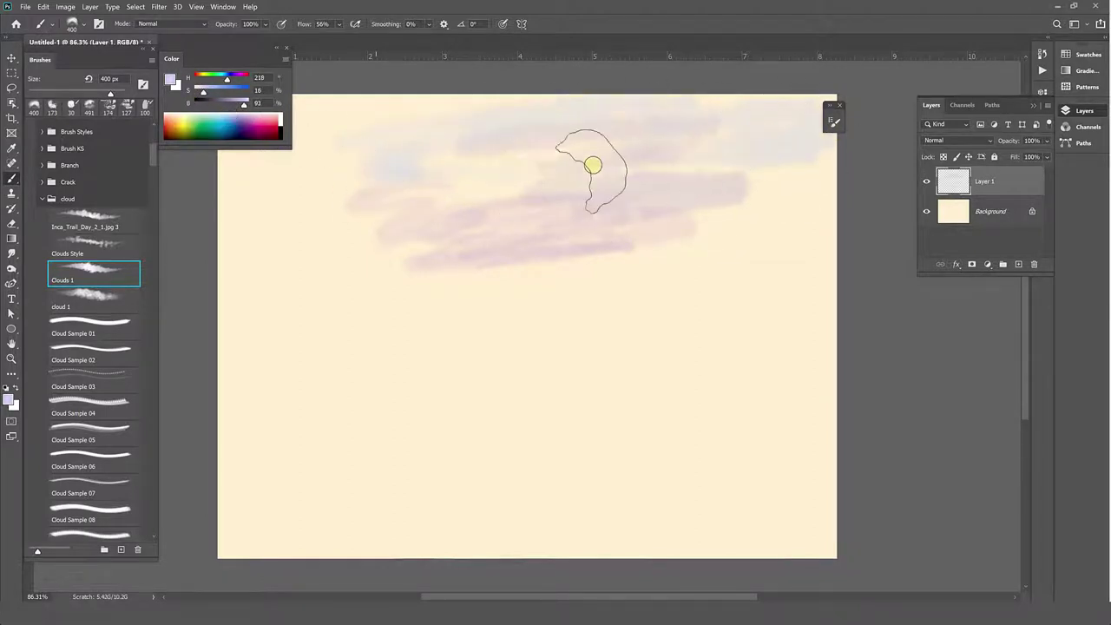
left_click(276, 48)
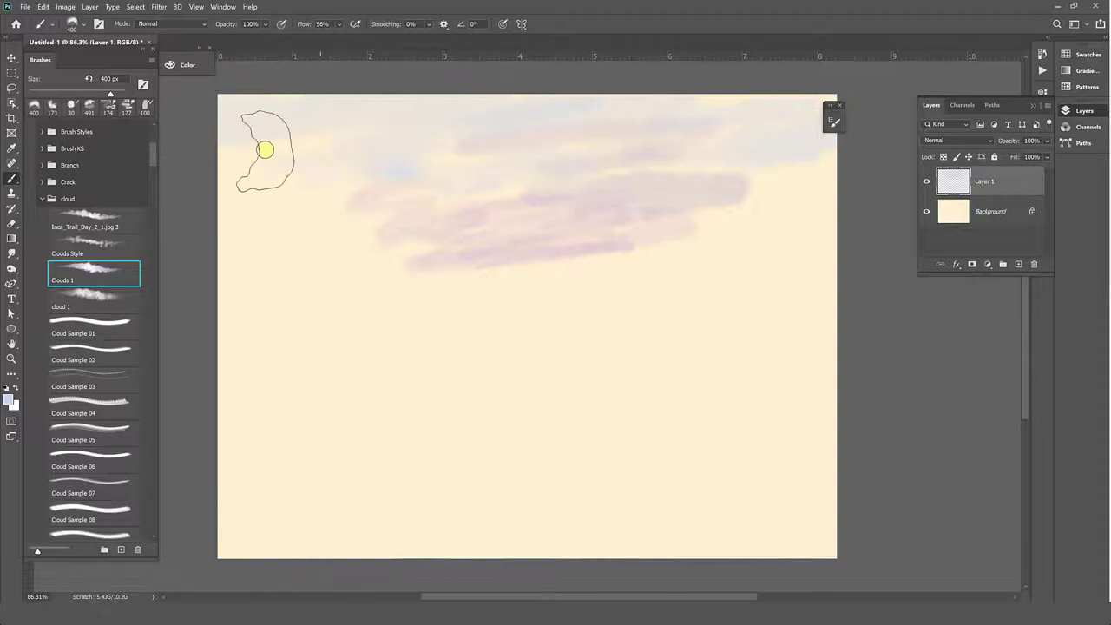
left_click_drag(265, 149, 371, 113)
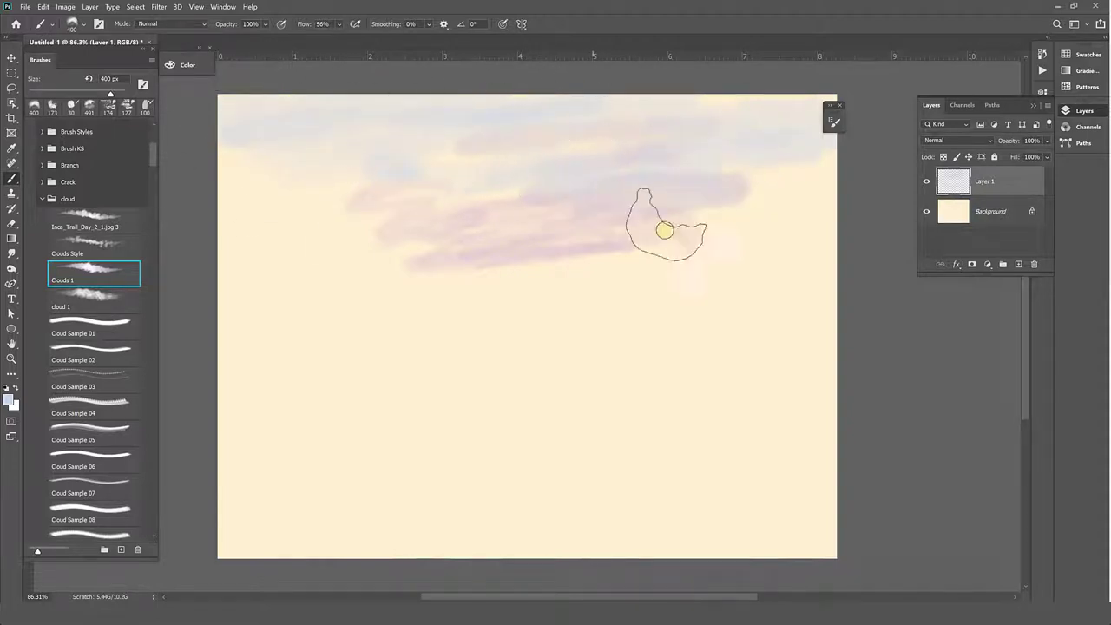
left_click_drag(602, 303, 829, 347)
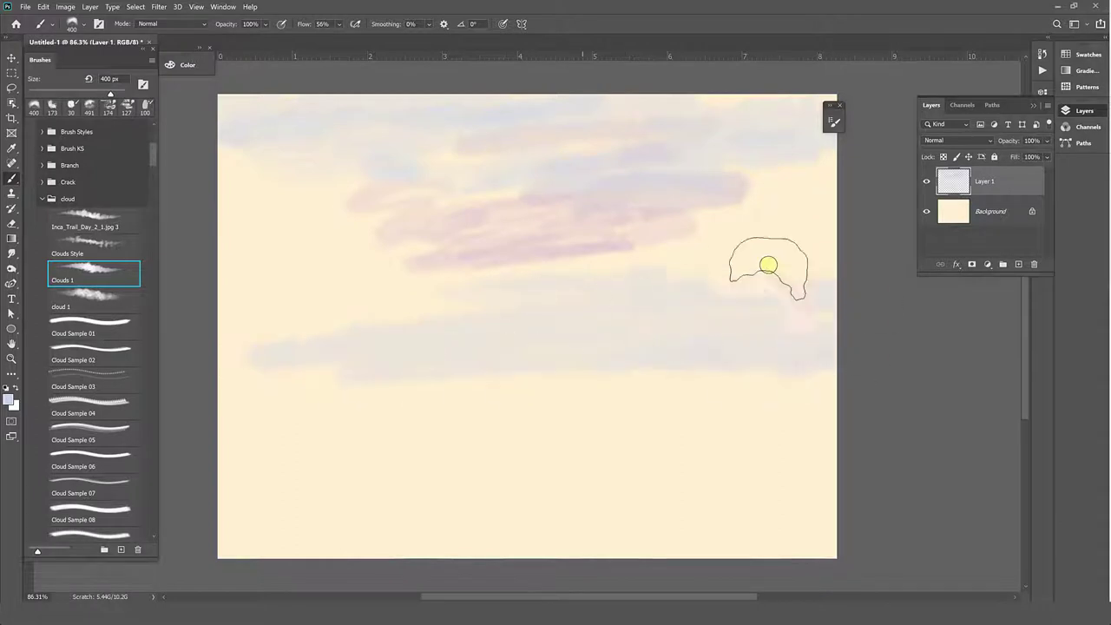
Spread pale blue and lavender cloud bands over the middle, upper-right and lower sky
mouse_move(768, 264)
left_mouse_down()
mouse_move(411, 268)
mouse_move(657, 309)
mouse_move(325, 238)
mouse_move(232, 146)
left_mouse_up()
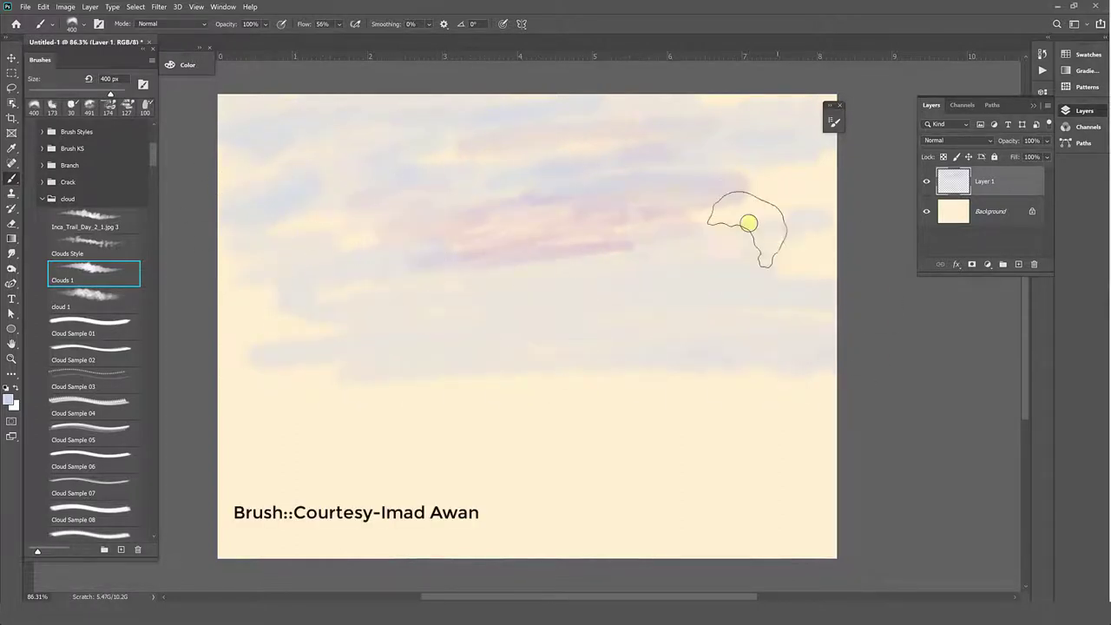
mouse_move(748, 224)
left_mouse_down()
mouse_move(768, 174)
mouse_move(694, 109)
mouse_move(558, 154)
mouse_move(498, 155)
left_mouse_up()
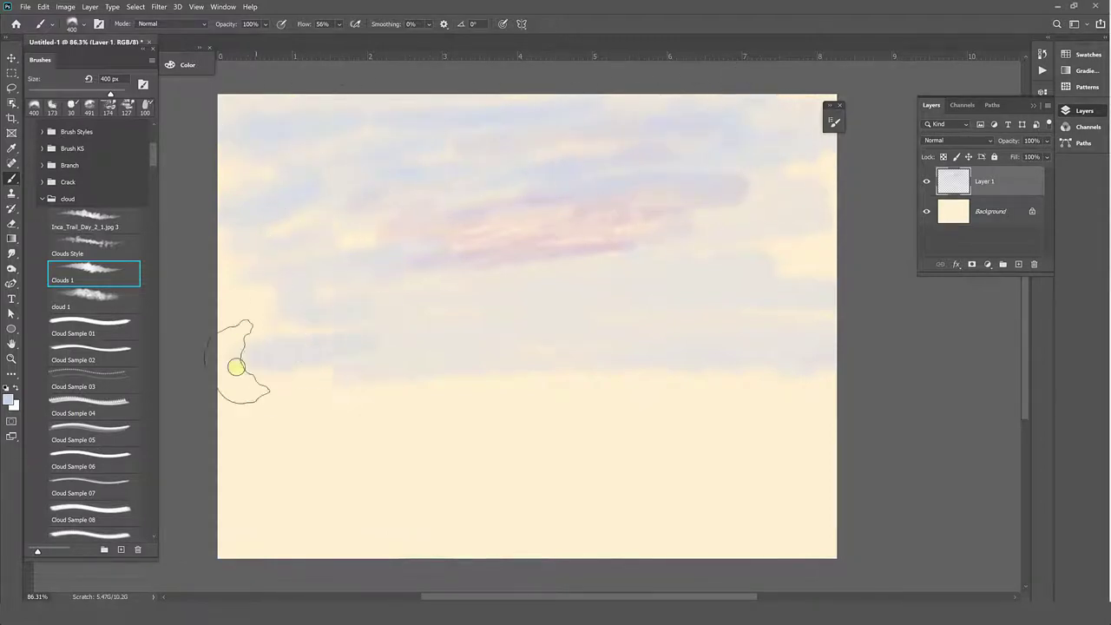
left_click_drag(236, 367, 788, 389)
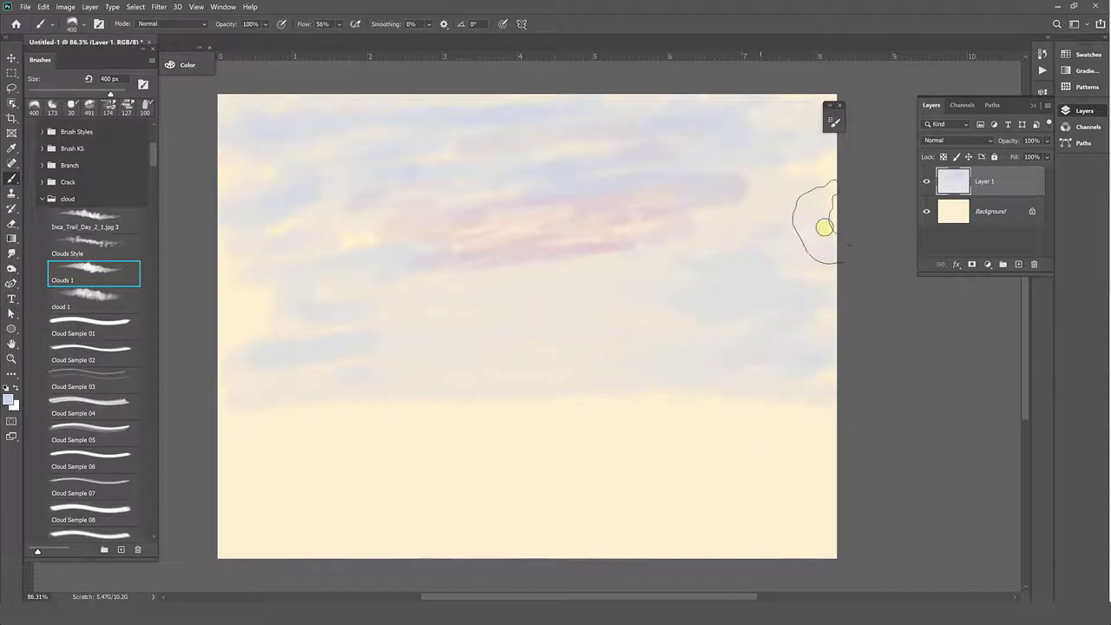
mouse_move(823, 227)
left_mouse_down()
mouse_move(674, 223)
mouse_move(679, 193)
mouse_move(500, 183)
mouse_move(522, 165)
left_mouse_up()
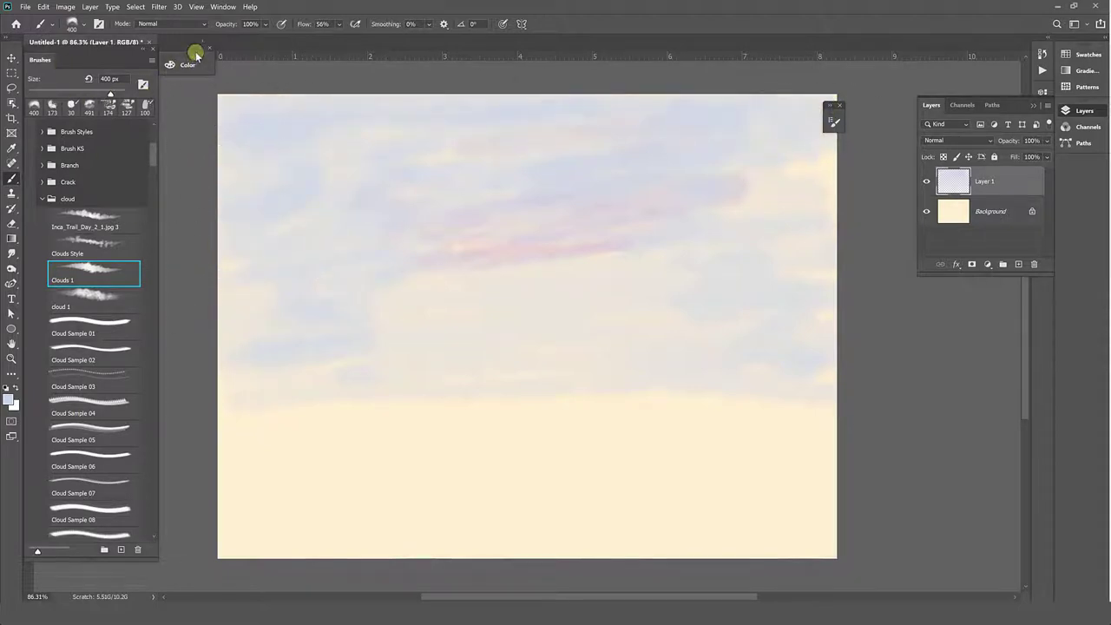
left_click(190, 64)
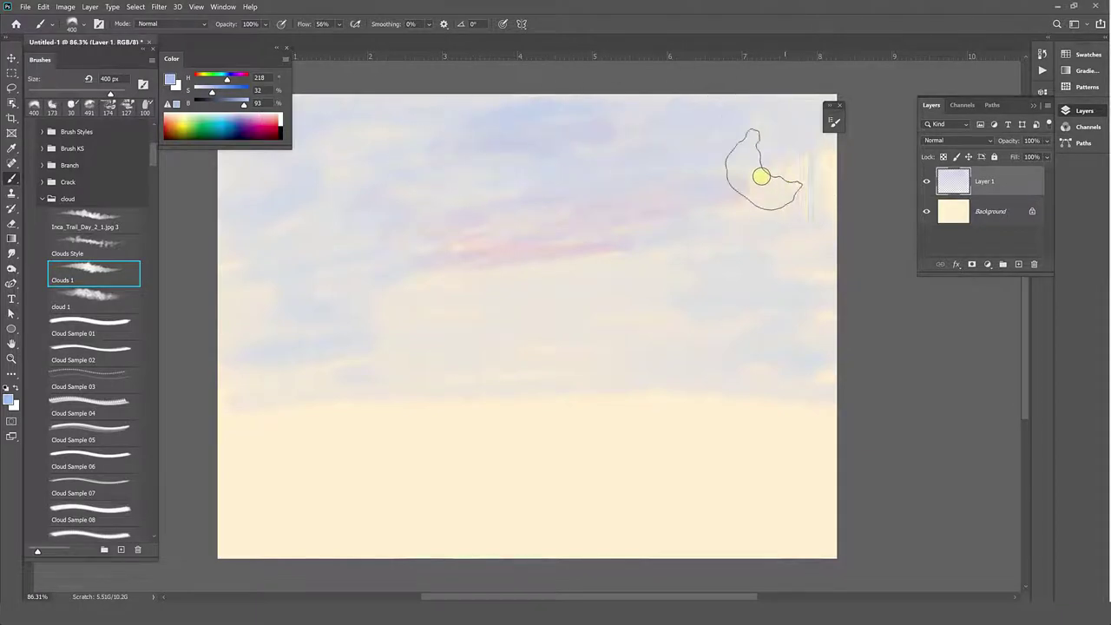
Add purple-pink cloud streaks and blue upper-left patches, then select Clouds Style at 250 px
left_click_drag(758, 173, 732, 183)
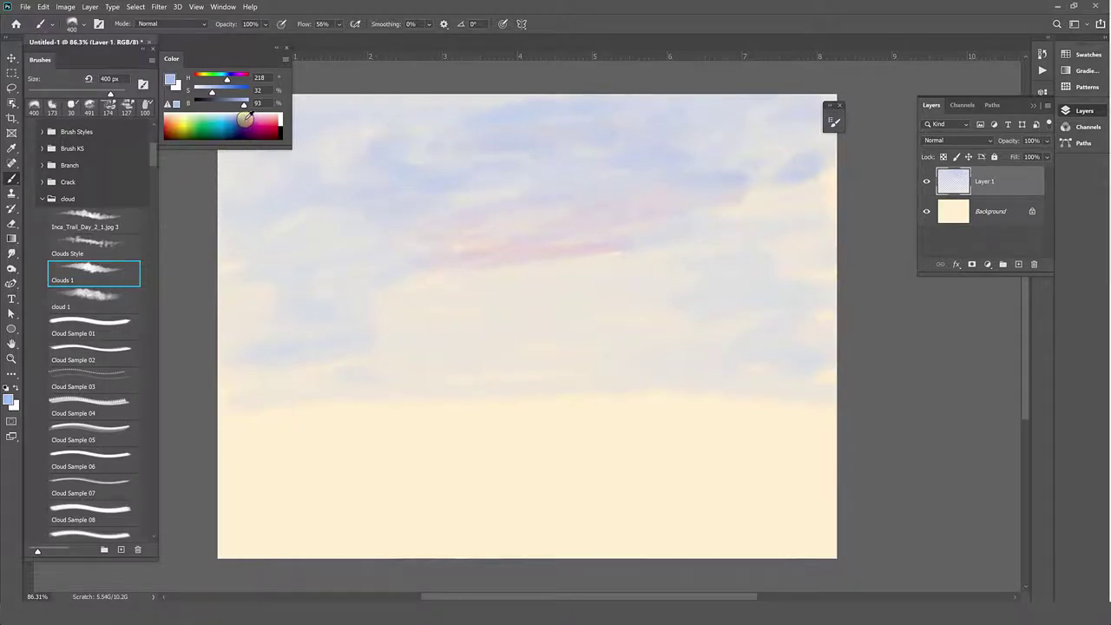
left_click_drag(395, 230, 495, 185)
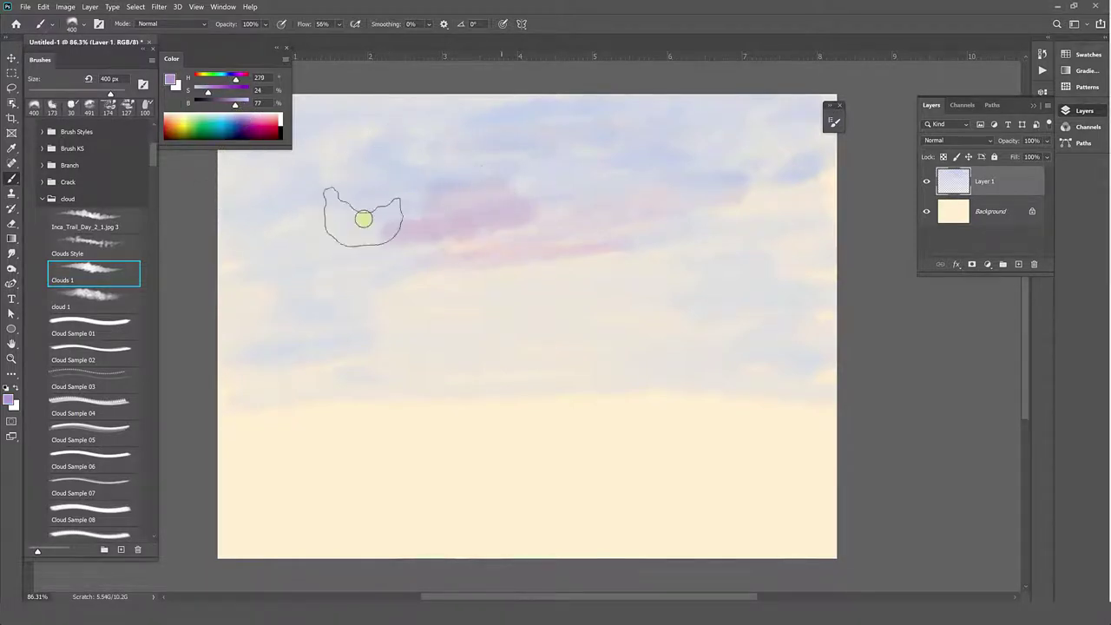
left_click_drag(541, 285, 682, 238)
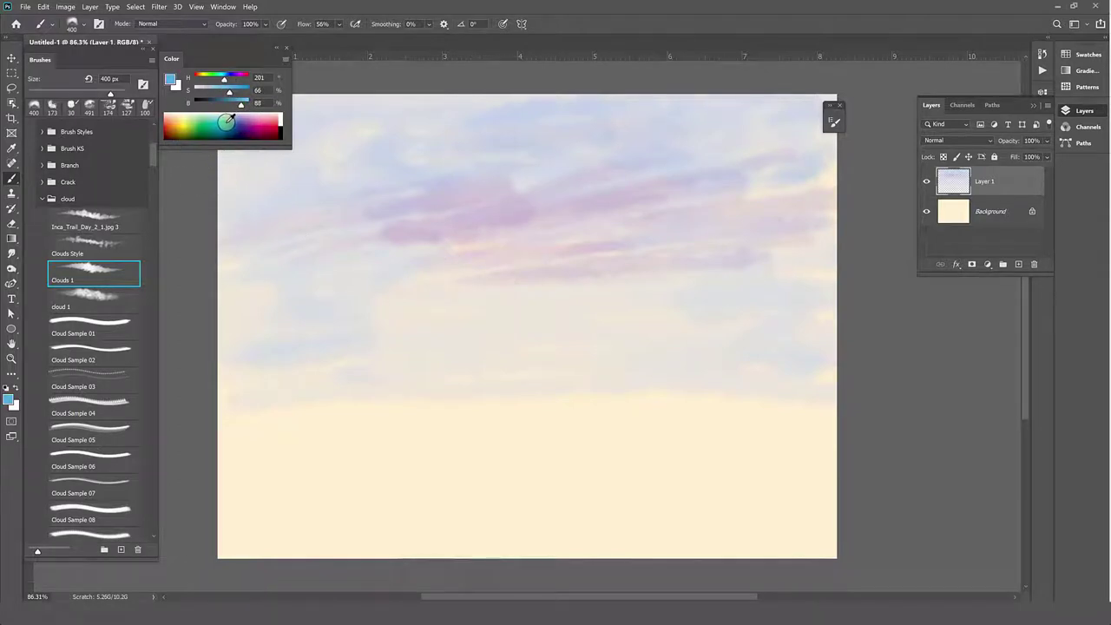
left_click(276, 49)
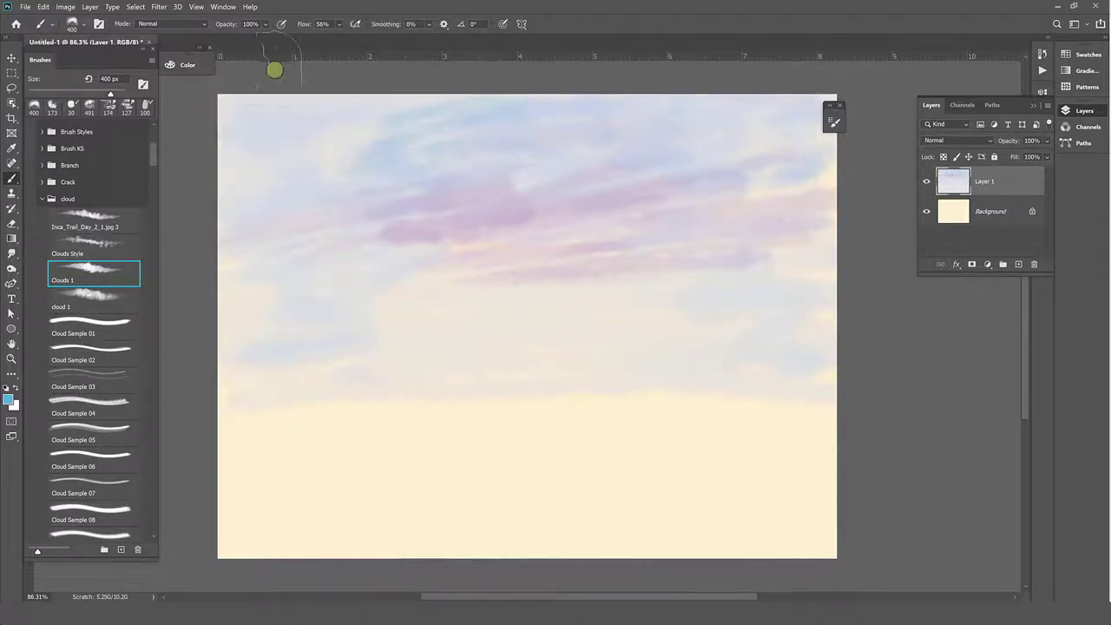
mouse_move(274, 69)
left_mouse_down()
mouse_move(309, 112)
mouse_move(310, 173)
mouse_move(330, 141)
mouse_move(485, 98)
mouse_move(504, 211)
mouse_move(758, 290)
mouse_move(315, 278)
mouse_move(265, 254)
left_mouse_up()
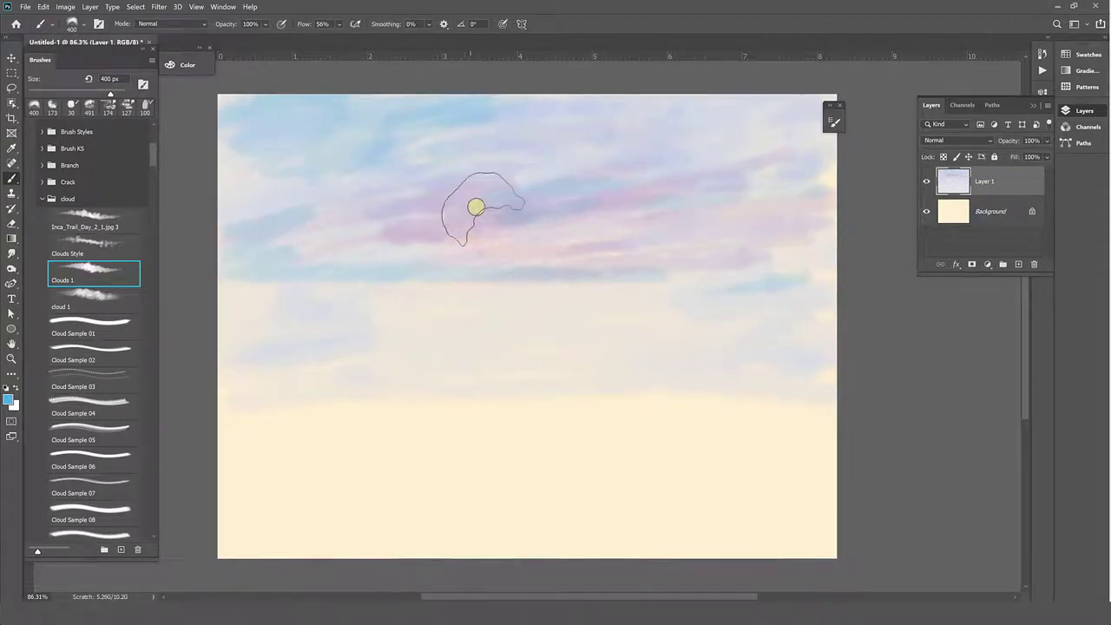
left_click(105, 247)
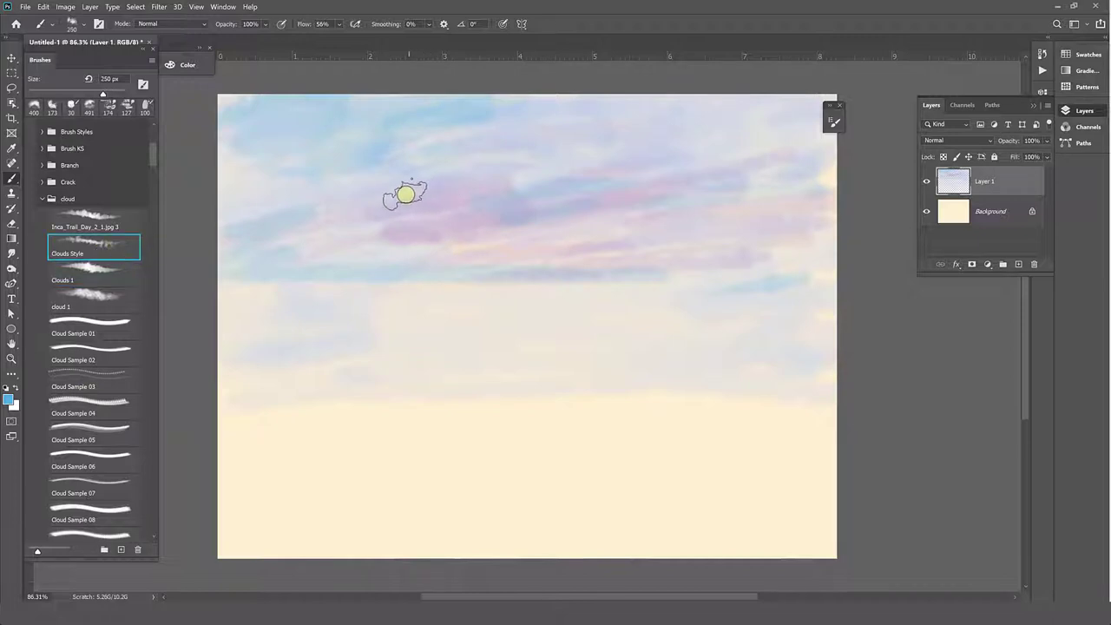
Sample lavender and lighter sky tones and paint faint light-blue strokes across the sky
left_click(460, 187, "alt")
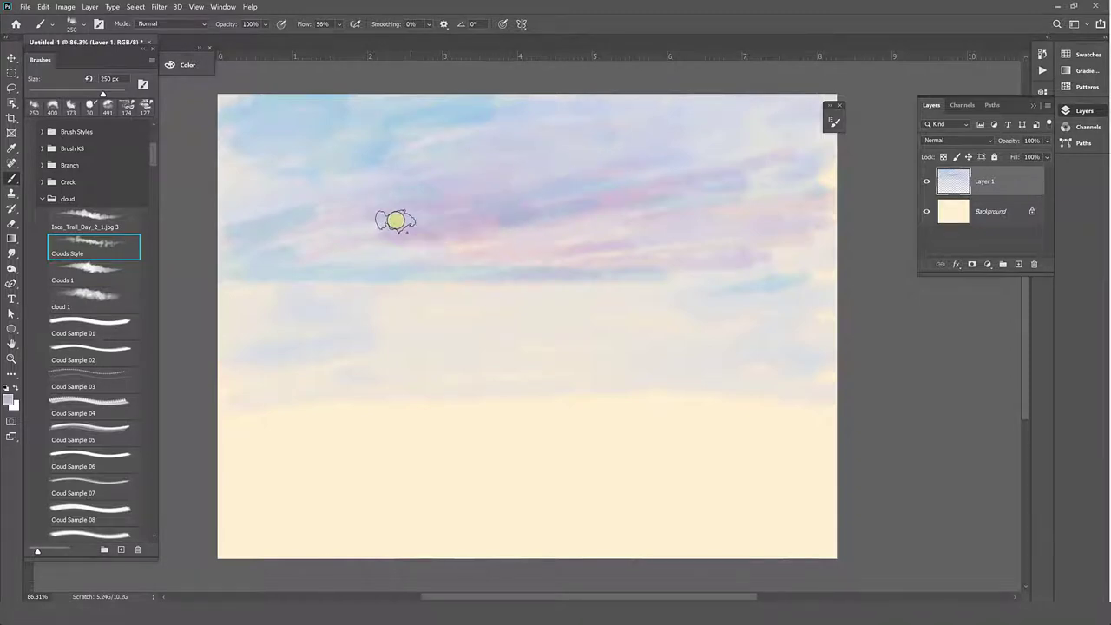
left_click(309, 214, "alt")
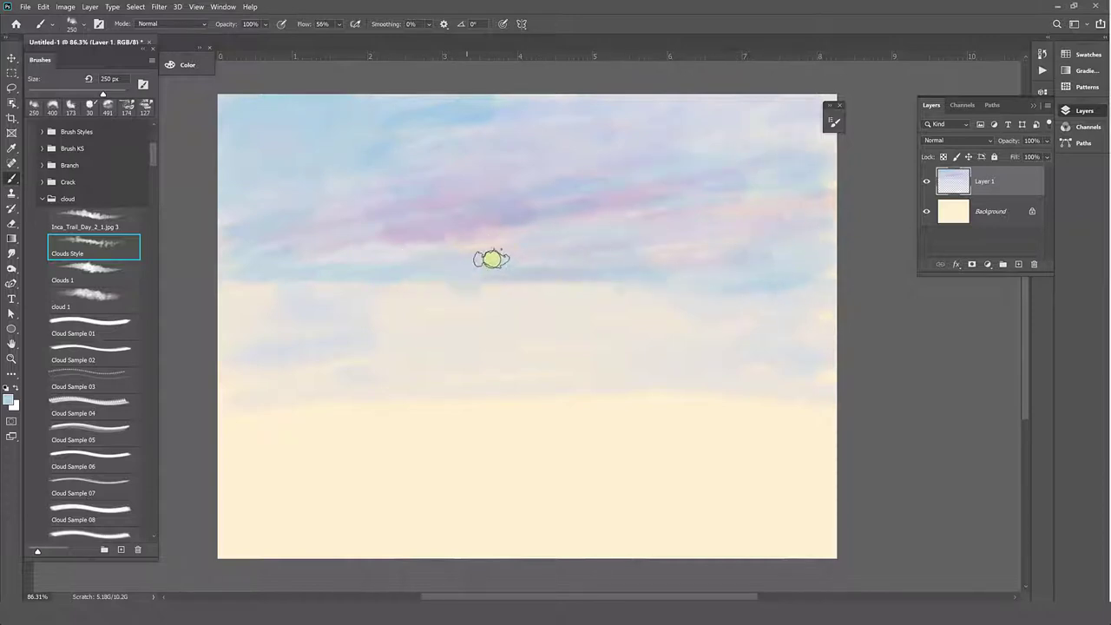
left_click_drag(351, 284, 569, 294)
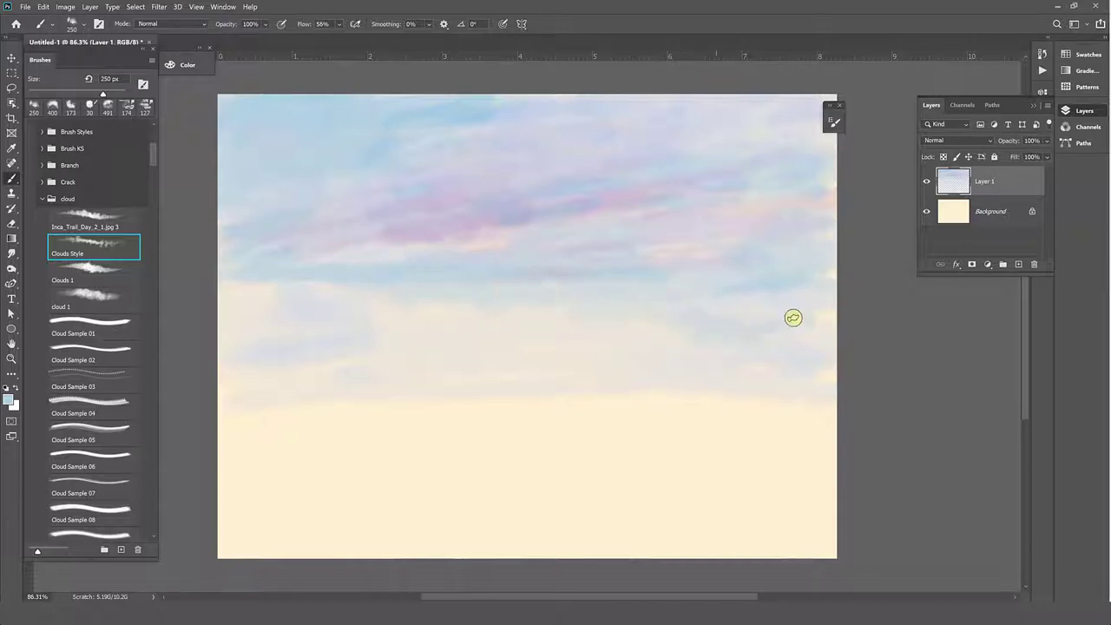
left_click_drag(798, 372, 808, 312)
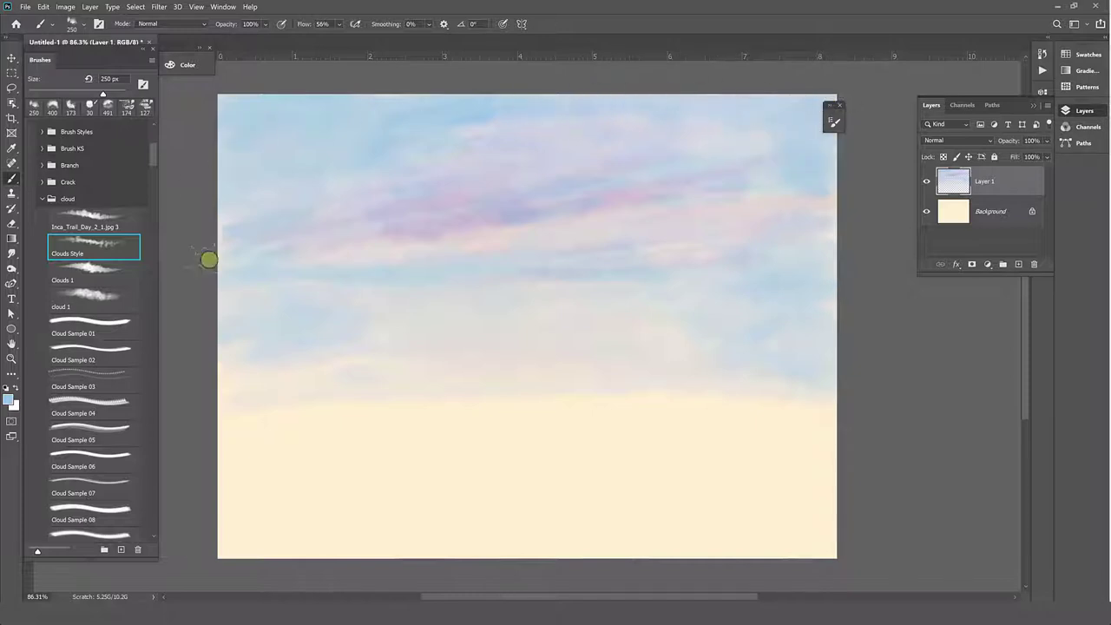
Sample pinkish-white, cream and sky blue, then add a brighter blue stroke near the left edge
left_click(704, 206, "alt")
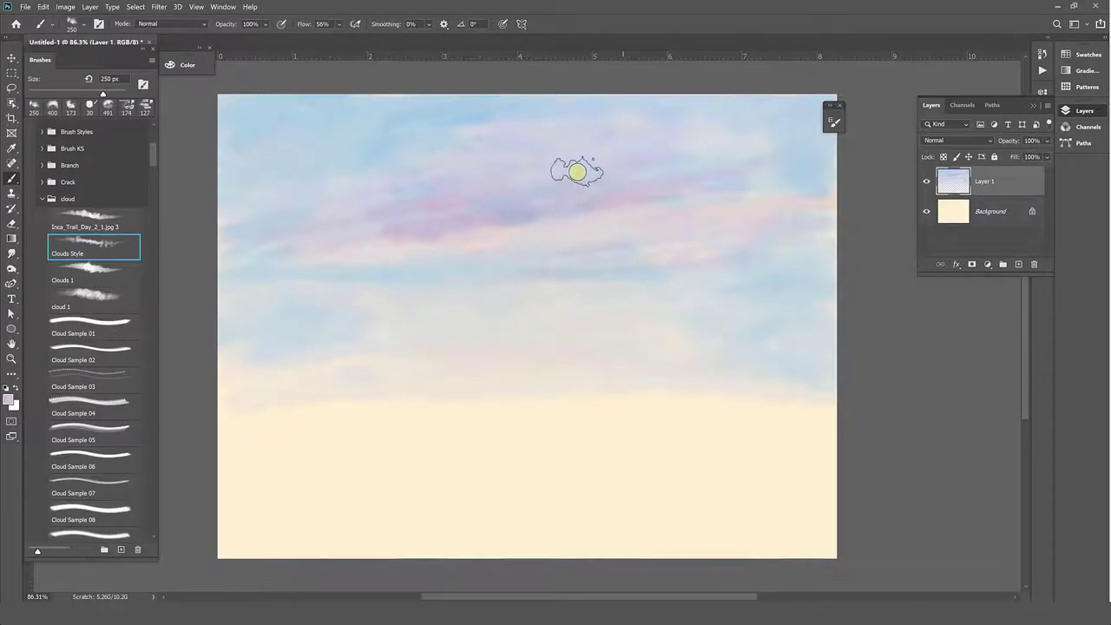
left_click(516, 428, "alt")
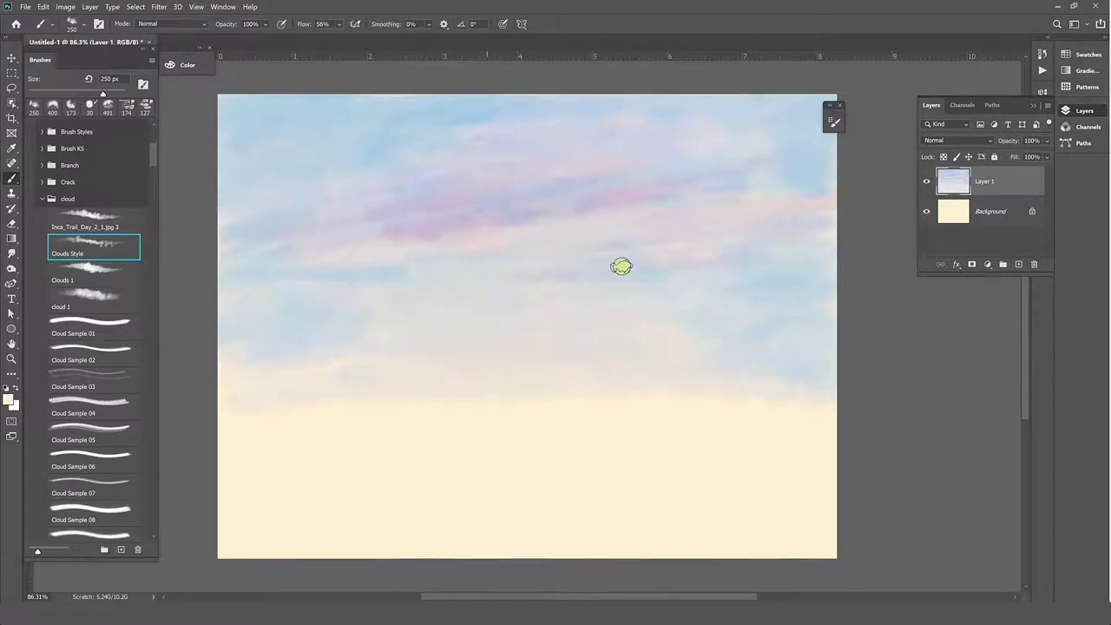
left_click(818, 161, "alt")
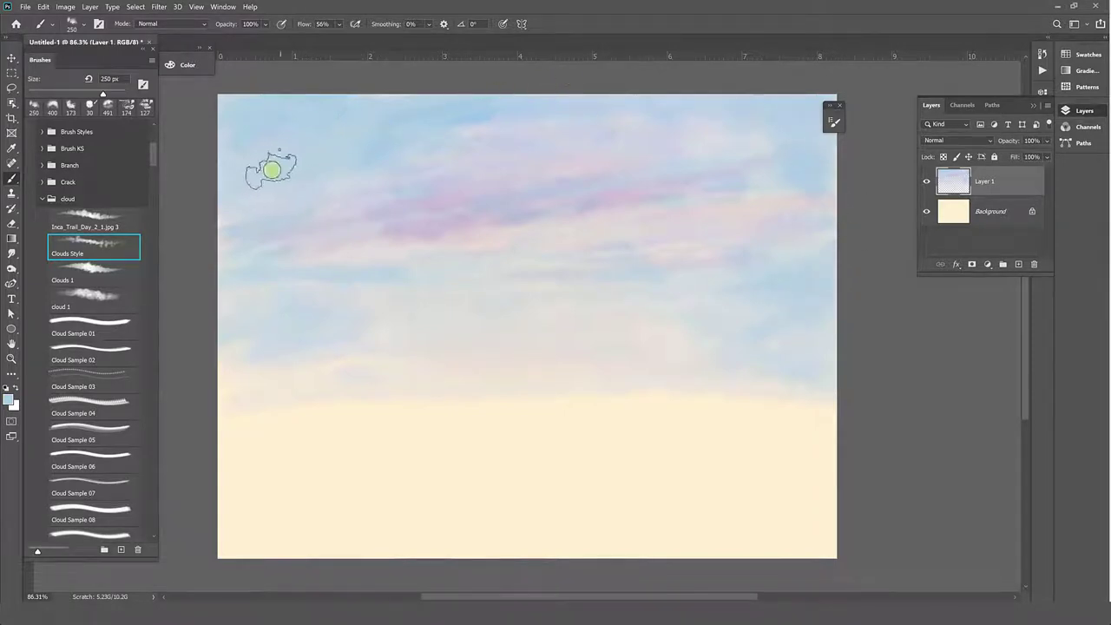
left_click(193, 69)
left_click(201, 58)
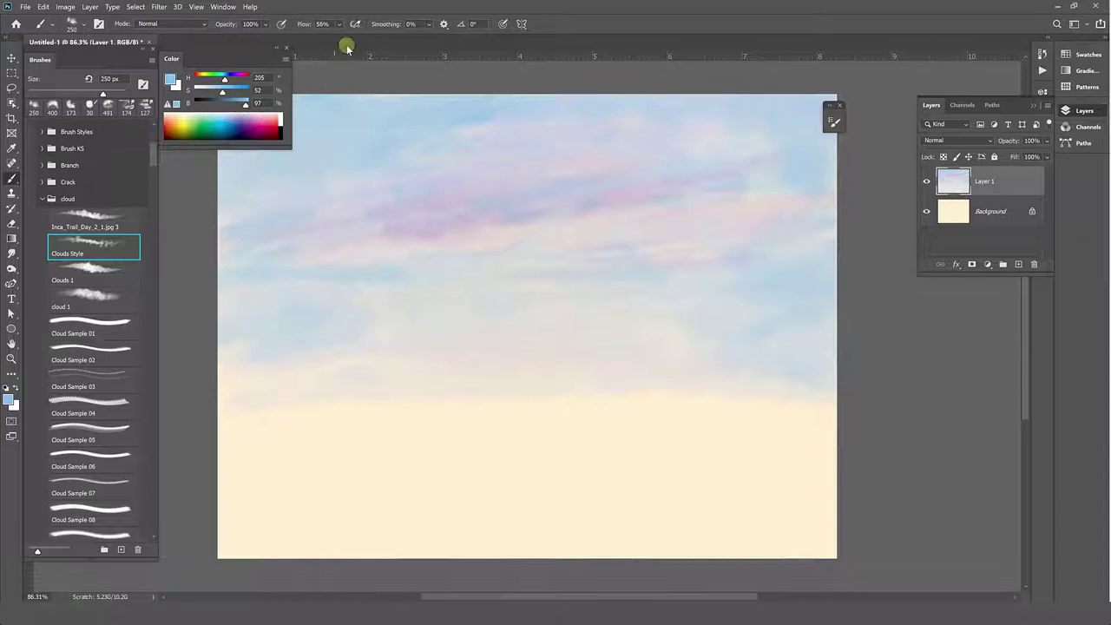
left_click(275, 52)
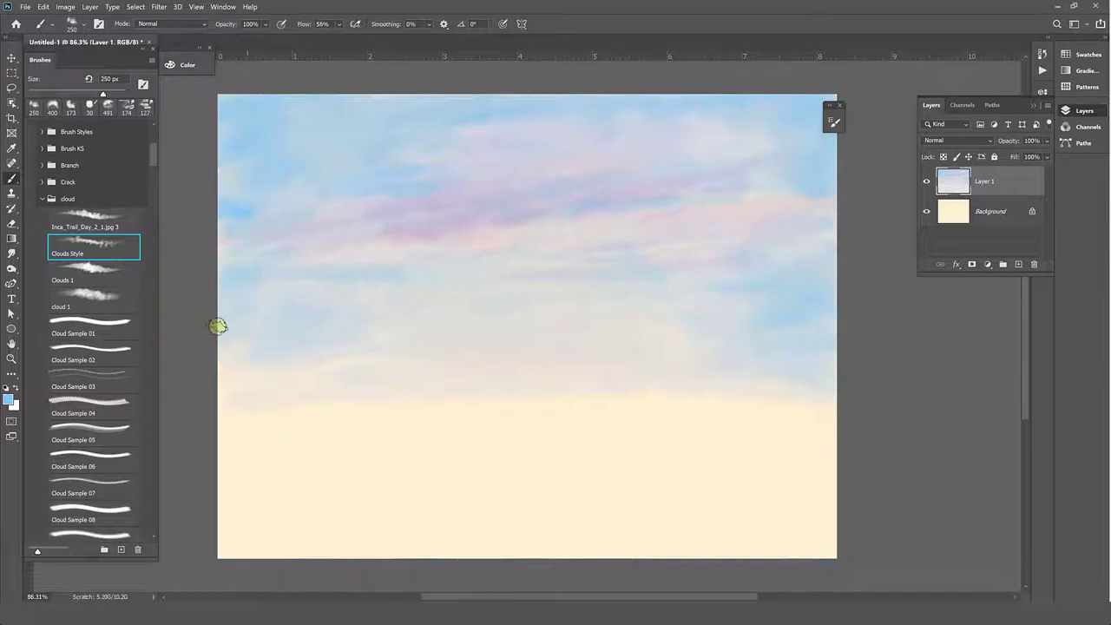
left_click_drag(217, 327, 267, 303)
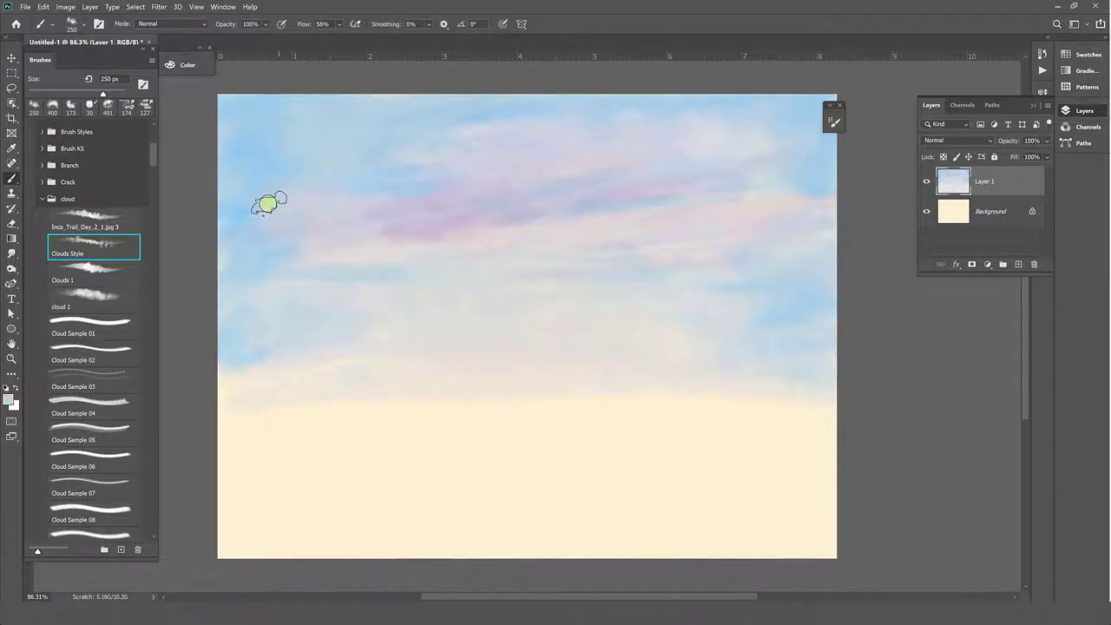
Try larger cloud sample brushes and paint a pale cream band across the upper-middle sky
left_click(94, 300)
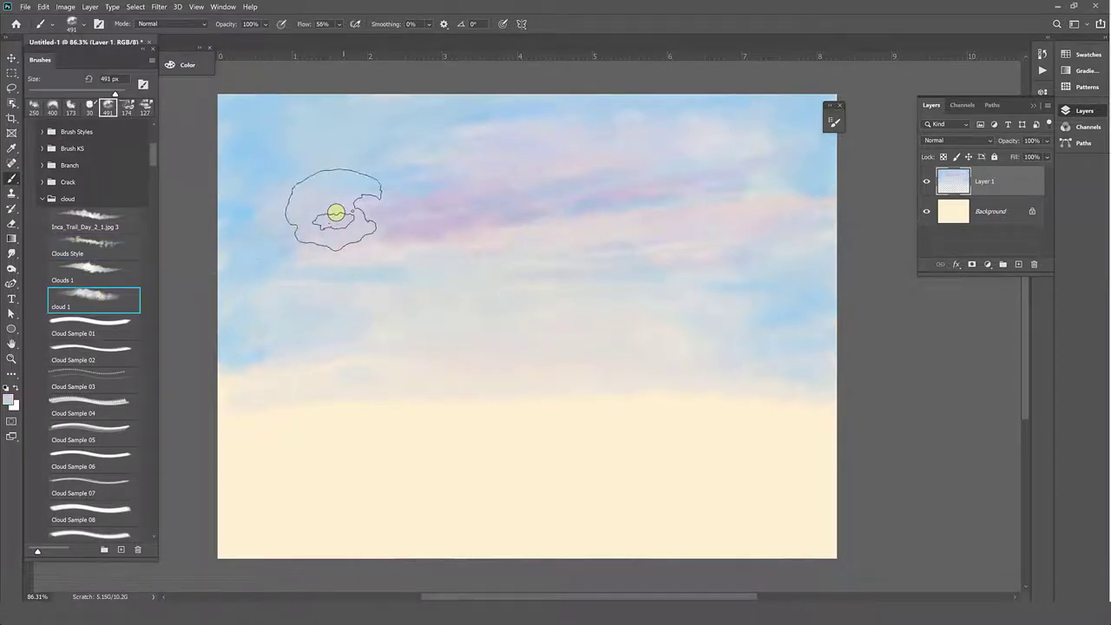
left_click(94, 352)
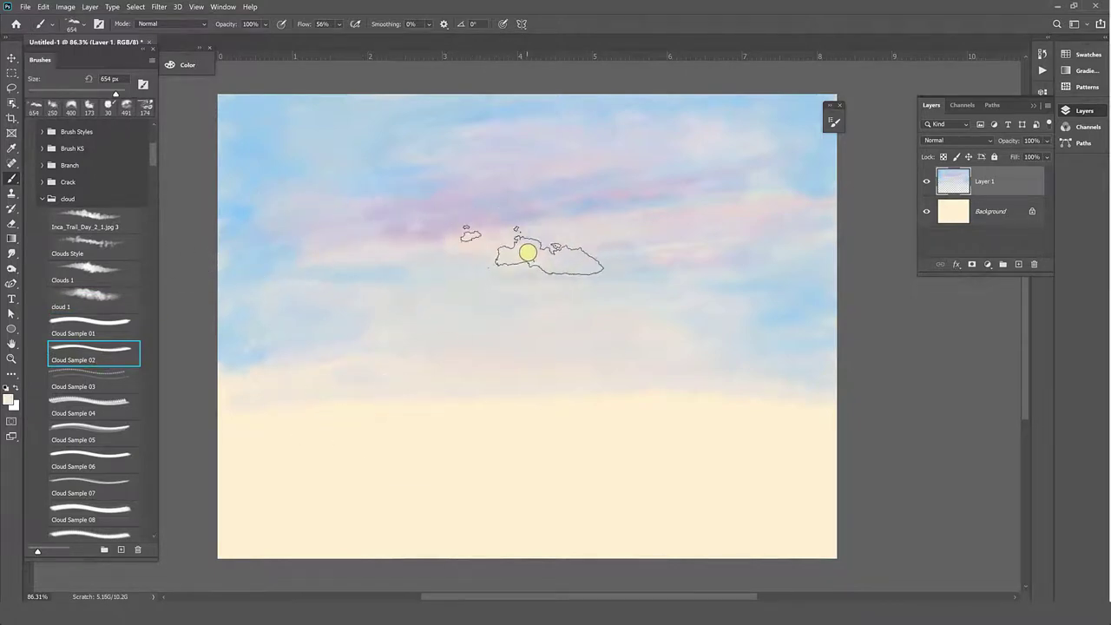
mouse_move(527, 252)
left_mouse_down()
mouse_move(391, 253)
mouse_move(773, 246)
mouse_move(612, 297)
left_mouse_up()
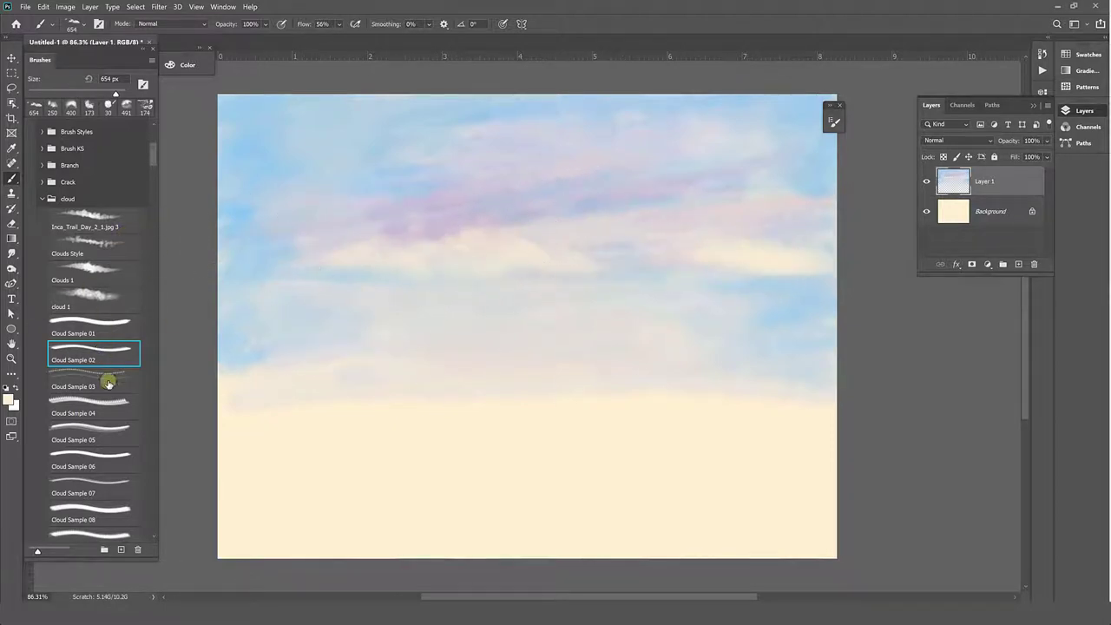
left_click(95, 401)
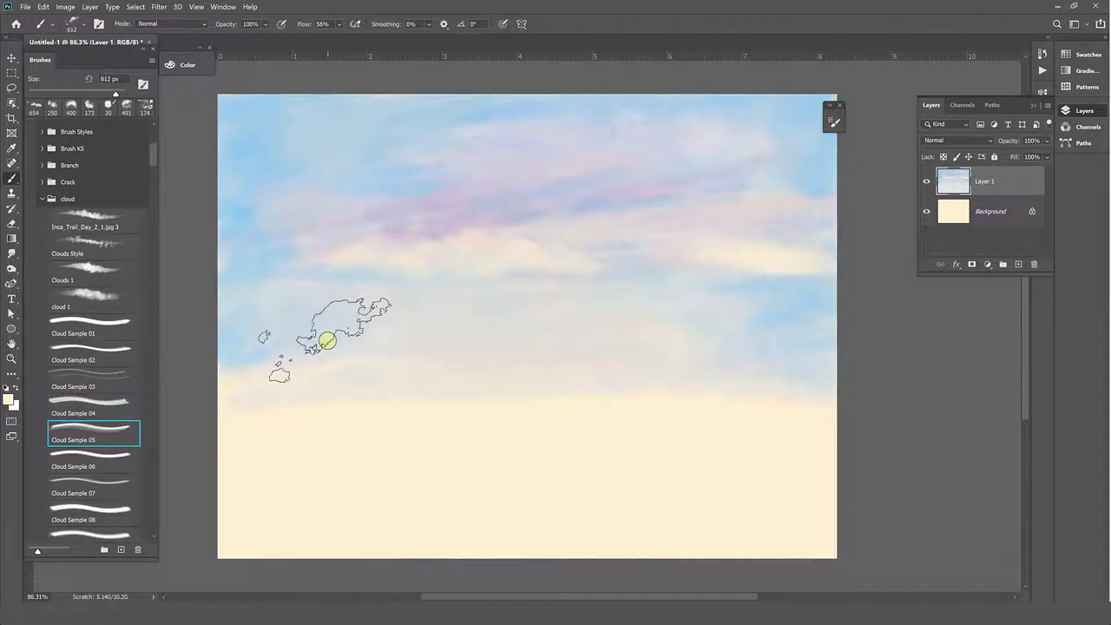
left_click(86, 251)
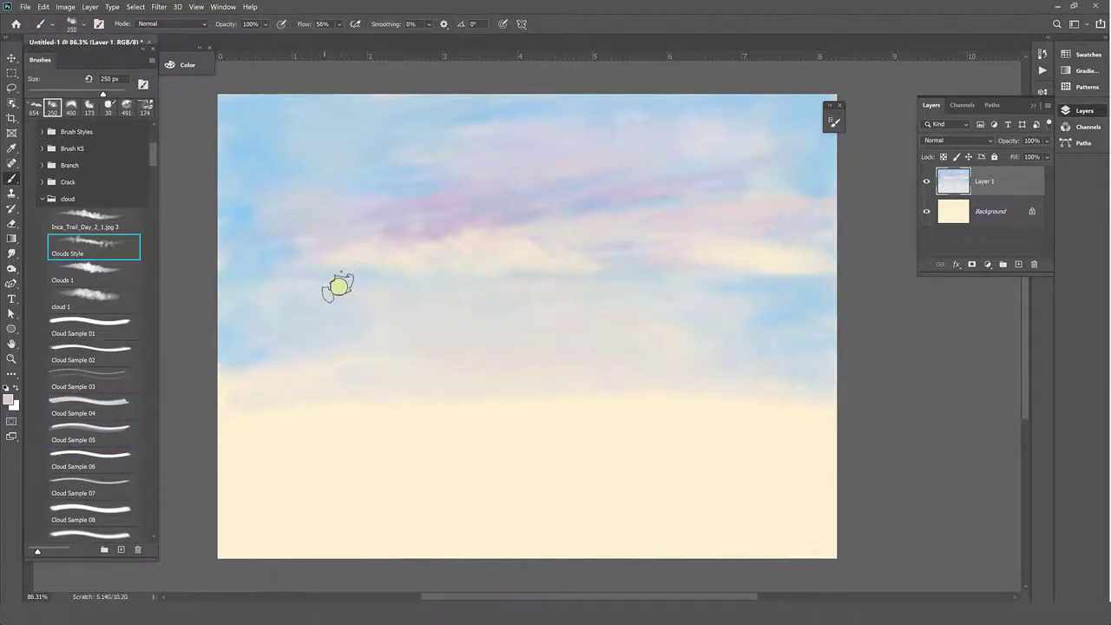
Sample sky blue and cream tones and blend more texture into the pink clouds
left_click(271, 118, "alt")
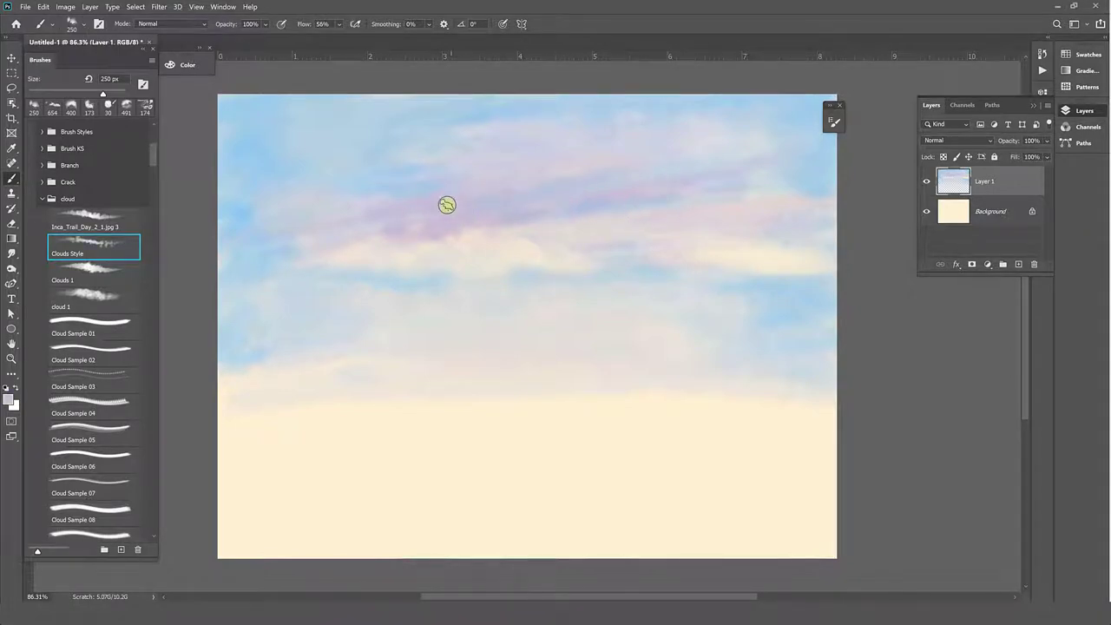
left_click_drag(451, 200, 500, 207)
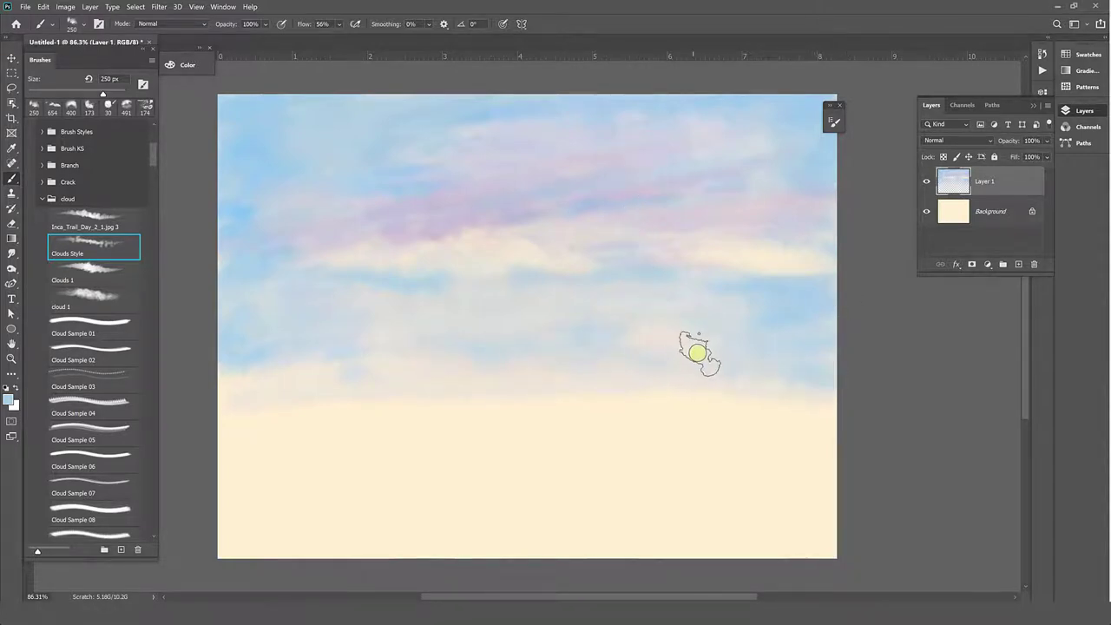
left_click(724, 253, "alt")
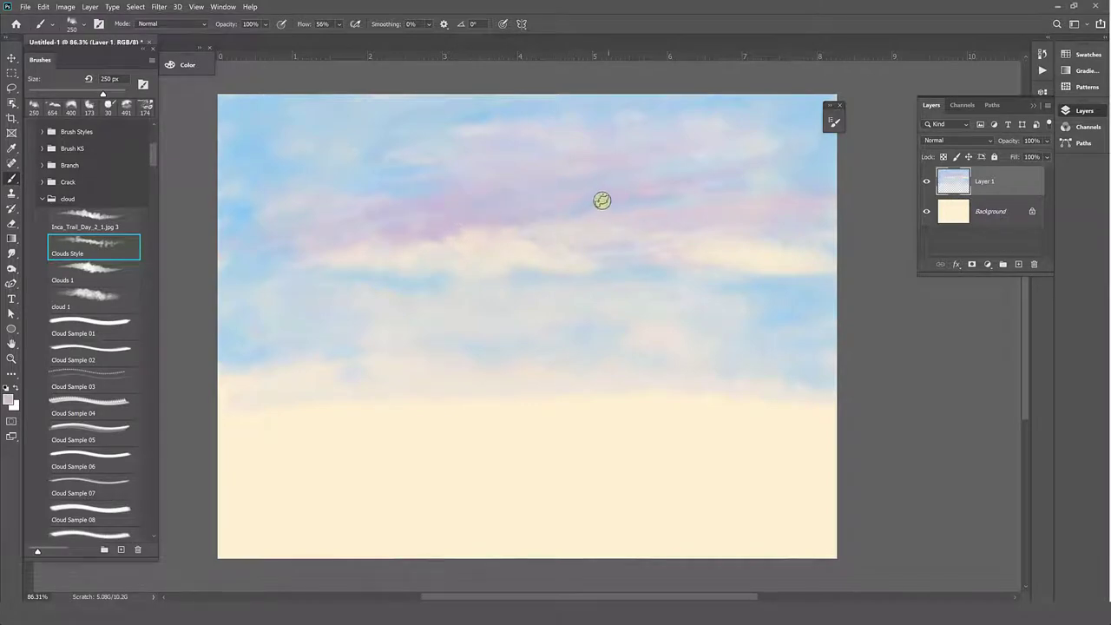
left_click(813, 310, "alt")
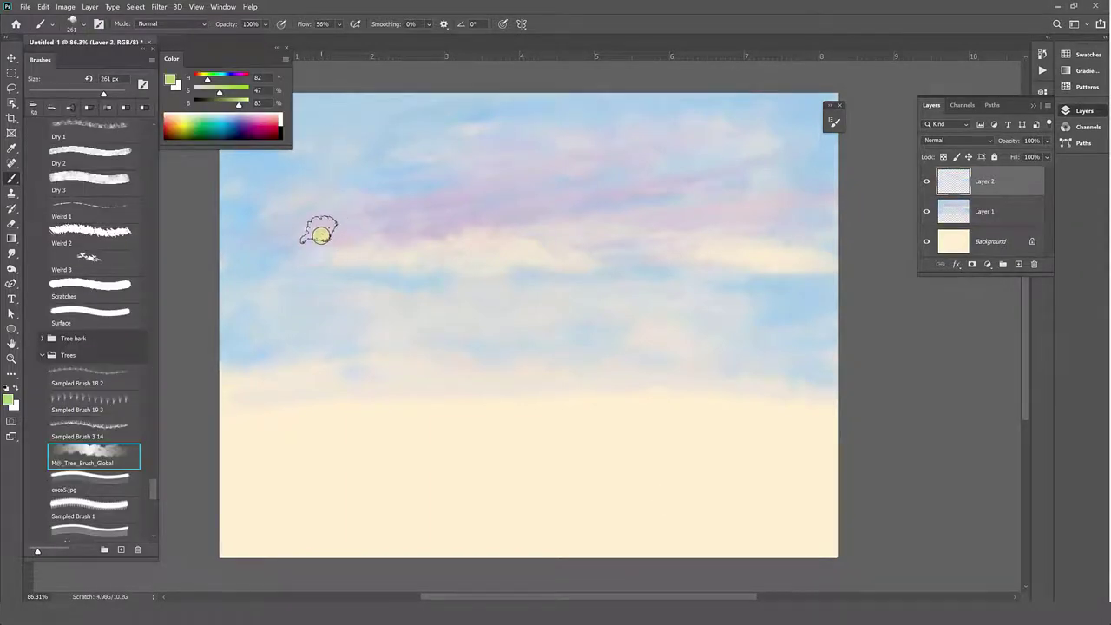
Paint soft green tree masses on the left and right sides of the sky
mouse_move(321, 257)
left_mouse_down()
mouse_move(335, 260)
mouse_move(285, 310)
mouse_move(309, 310)
mouse_move(297, 346)
left_mouse_up()
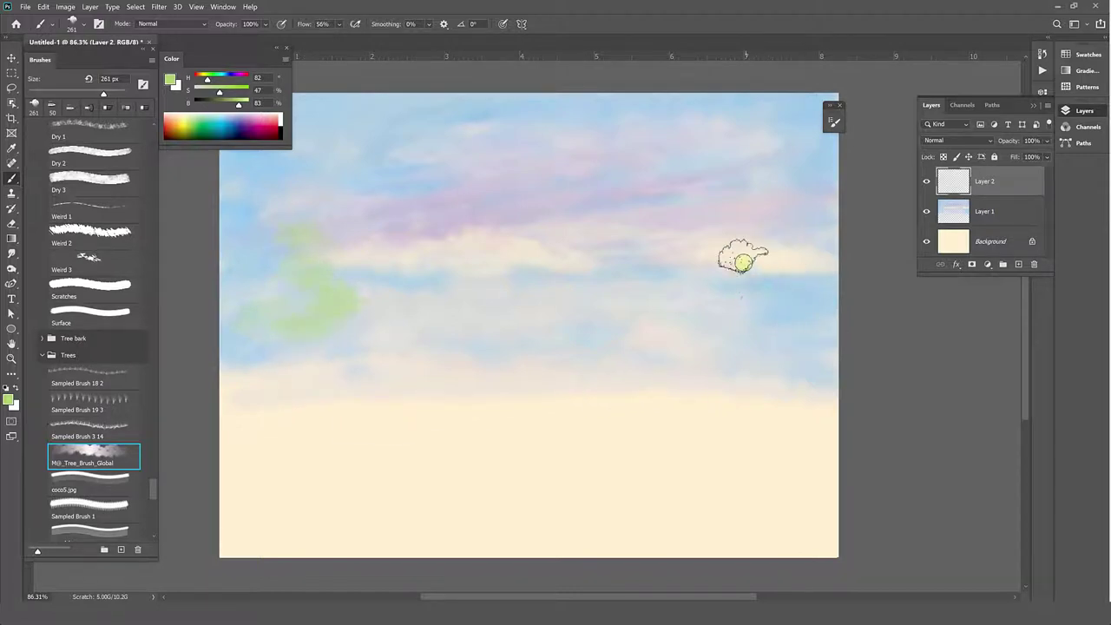
left_click(747, 253)
mouse_move(768, 316)
left_mouse_down()
mouse_move(793, 364)
mouse_move(723, 359)
mouse_move(763, 297)
mouse_move(775, 378)
left_mouse_up()
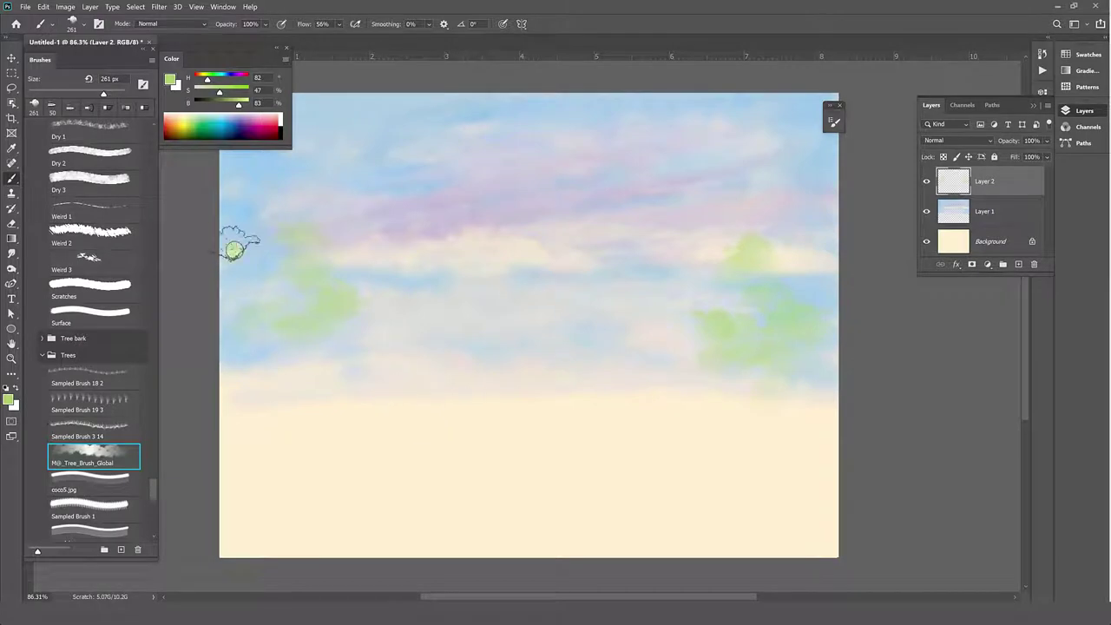
Build darker green foliage into the right tree's crown and the left tree
left_click(228, 102)
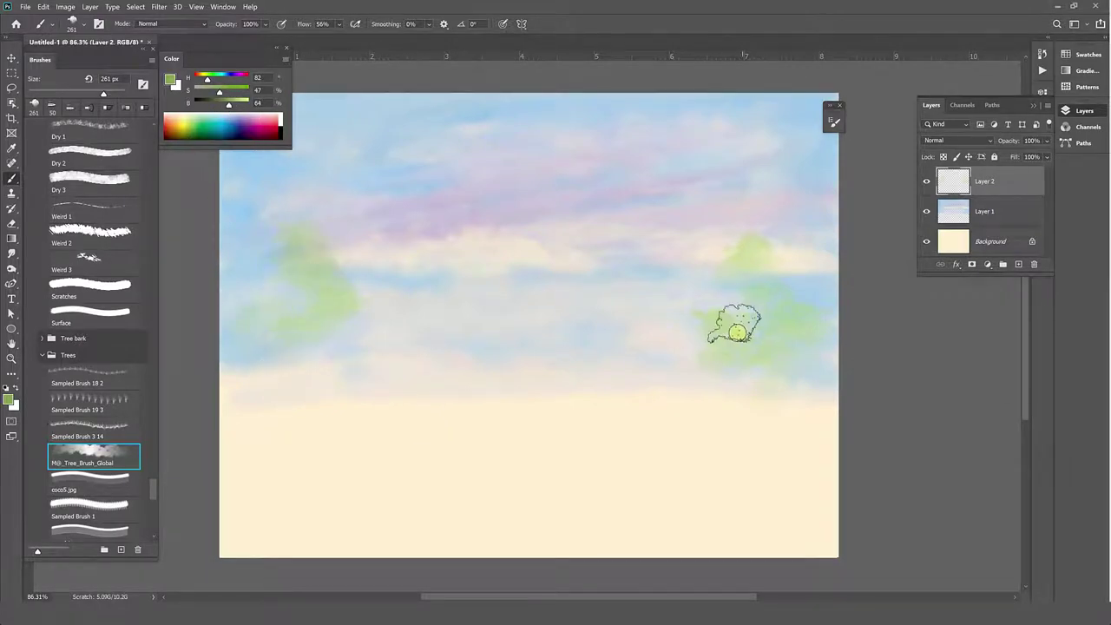
left_click(737, 346)
mouse_move(736, 347)
left_mouse_down()
mouse_move(773, 347)
mouse_move(781, 371)
mouse_move(717, 386)
left_mouse_up()
left_click_drag(769, 248, 736, 301)
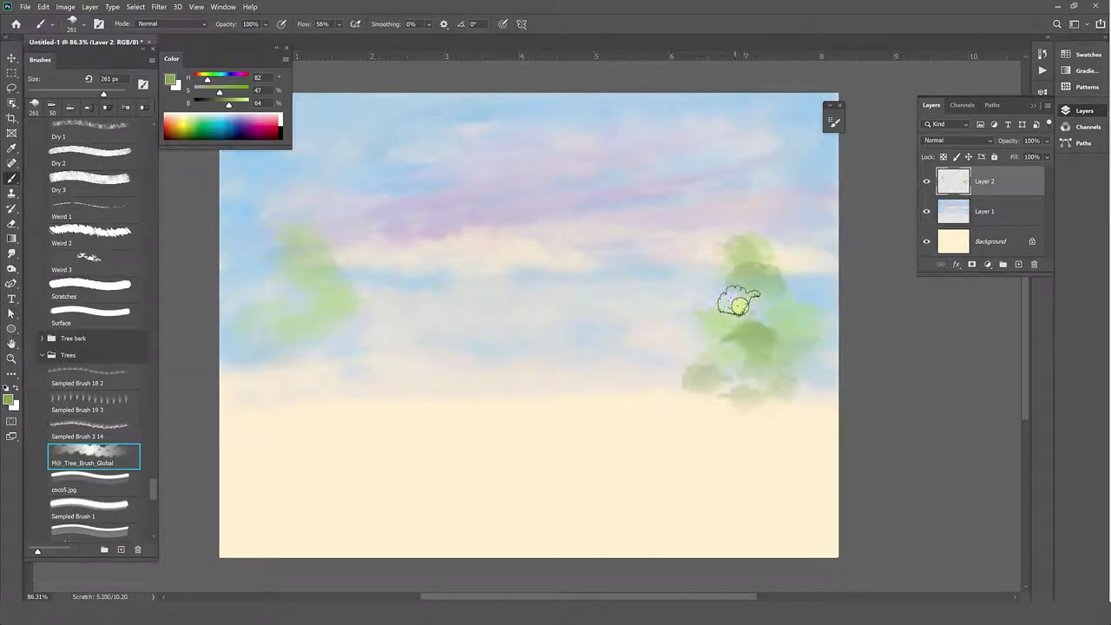
mouse_move(299, 308)
left_mouse_down()
mouse_move(297, 290)
mouse_move(305, 347)
mouse_move(275, 355)
mouse_move(308, 267)
mouse_move(263, 307)
left_mouse_up()
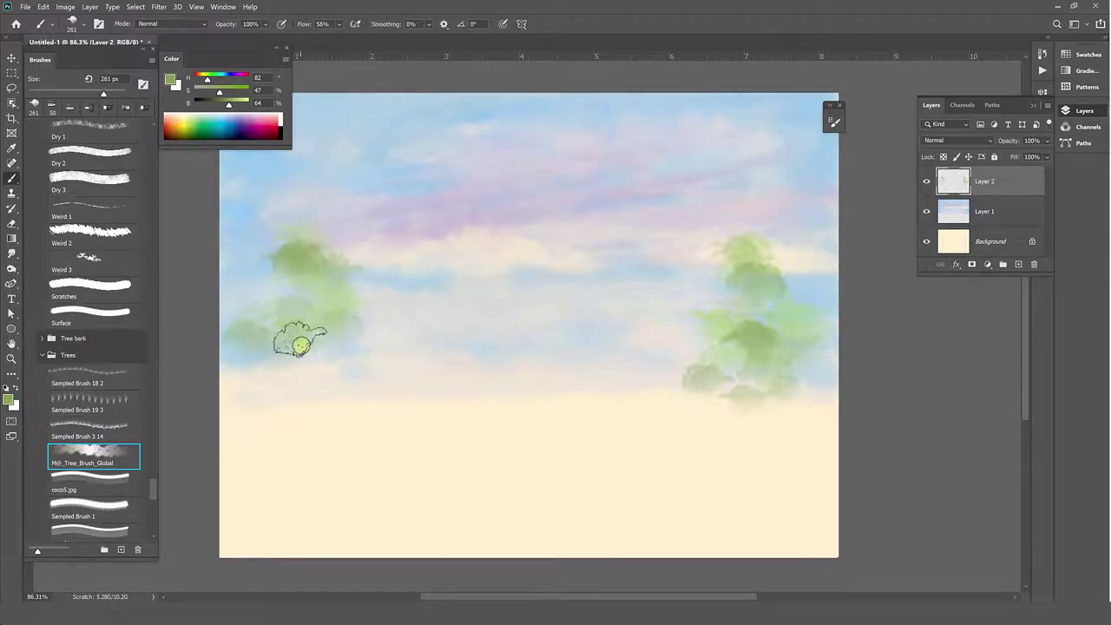
key("comma")
On a new layer, paint grass strokes at lower left and dark-green dashes on both trees
left_click(1017, 264)
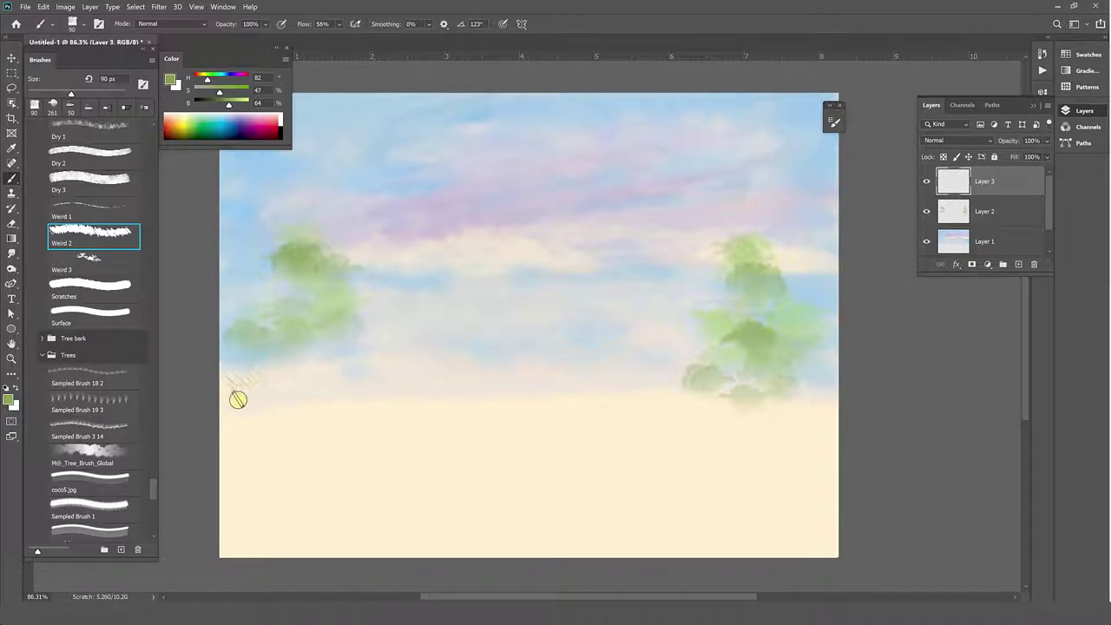
mouse_move(283, 396)
left_mouse_down()
mouse_move(243, 409)
mouse_move(276, 436)
left_mouse_up()
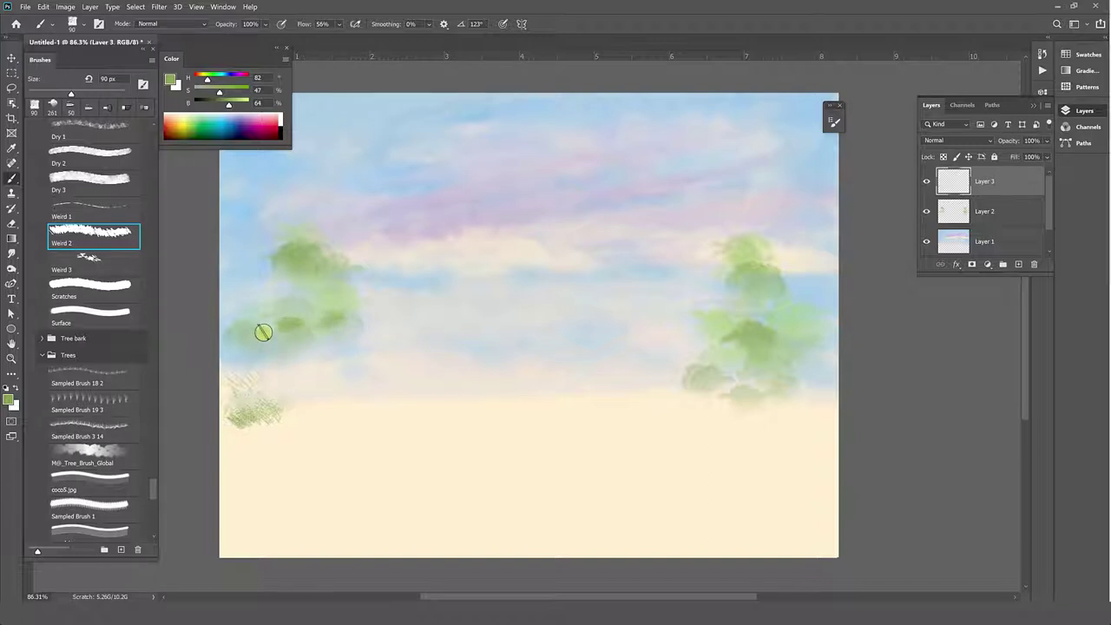
left_click_drag(308, 256, 318, 270)
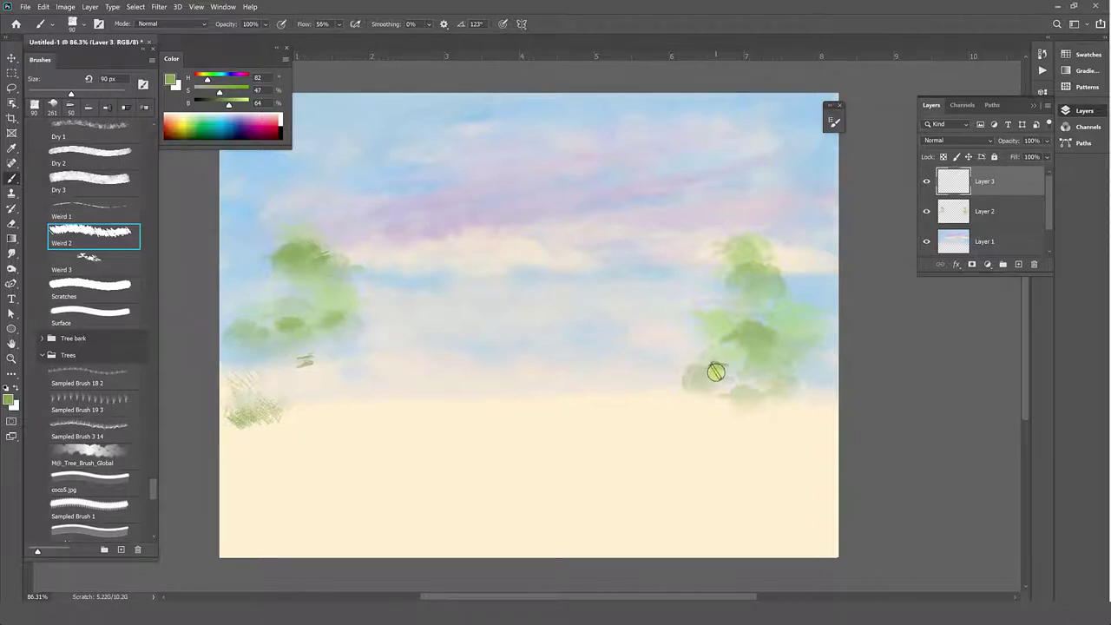
mouse_move(784, 354)
left_mouse_down()
mouse_move(774, 340)
mouse_move(744, 338)
left_mouse_up()
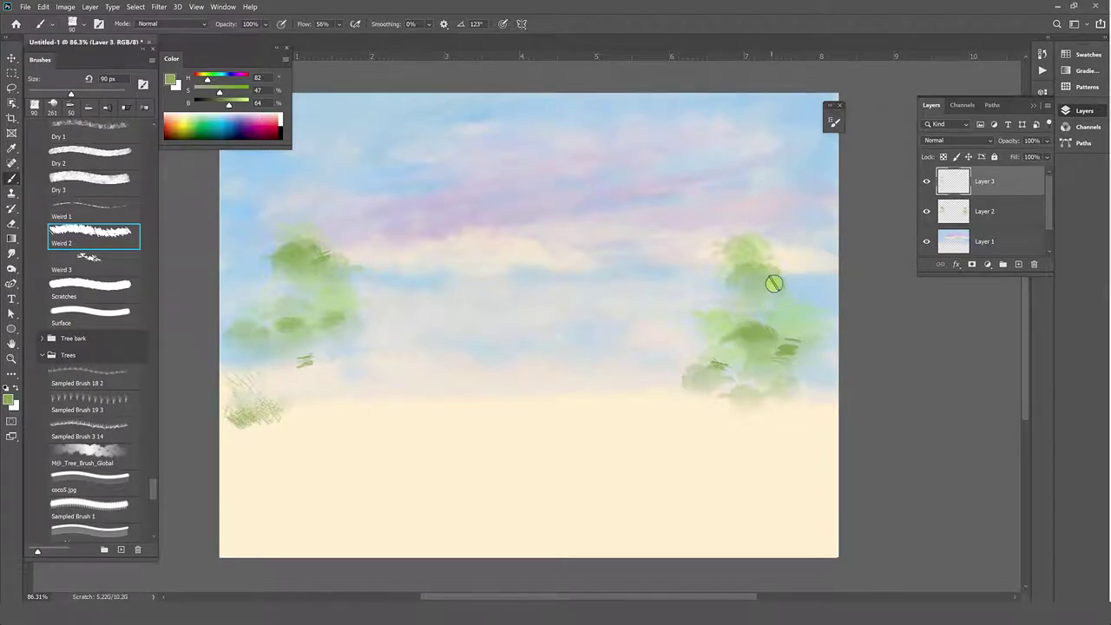
left_click(96, 262)
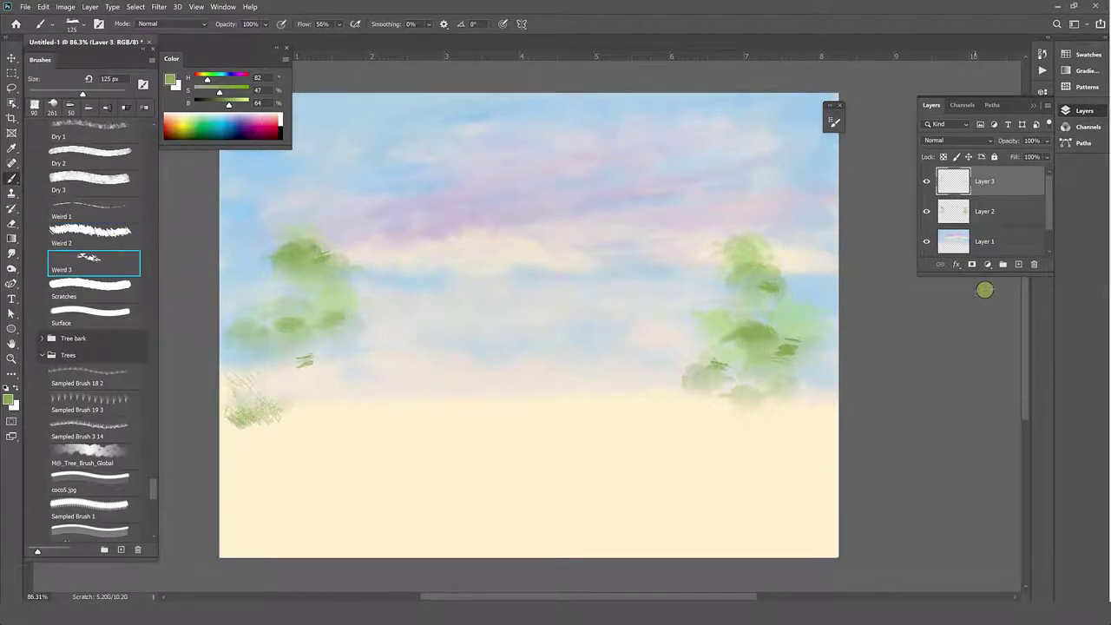
On a new layer, dab leafy green detail across the left and right trees
left_click(1022, 267)
left_click_drag(561, 330, 576, 325)
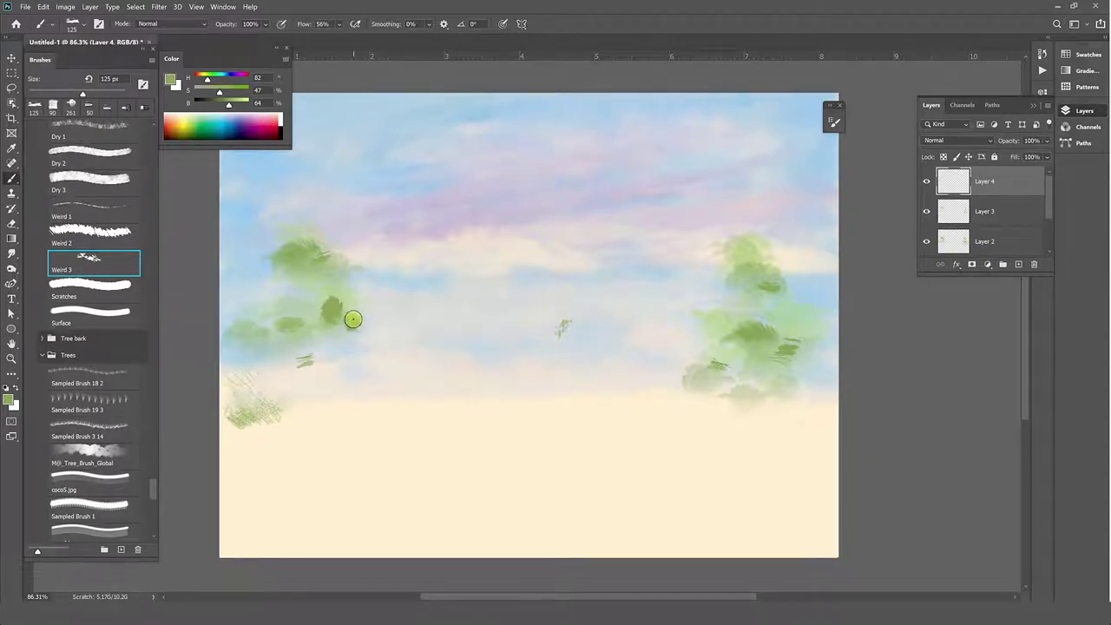
mouse_move(352, 319)
left_mouse_down()
mouse_move(304, 312)
mouse_move(324, 288)
mouse_move(287, 287)
mouse_move(318, 272)
left_mouse_up()
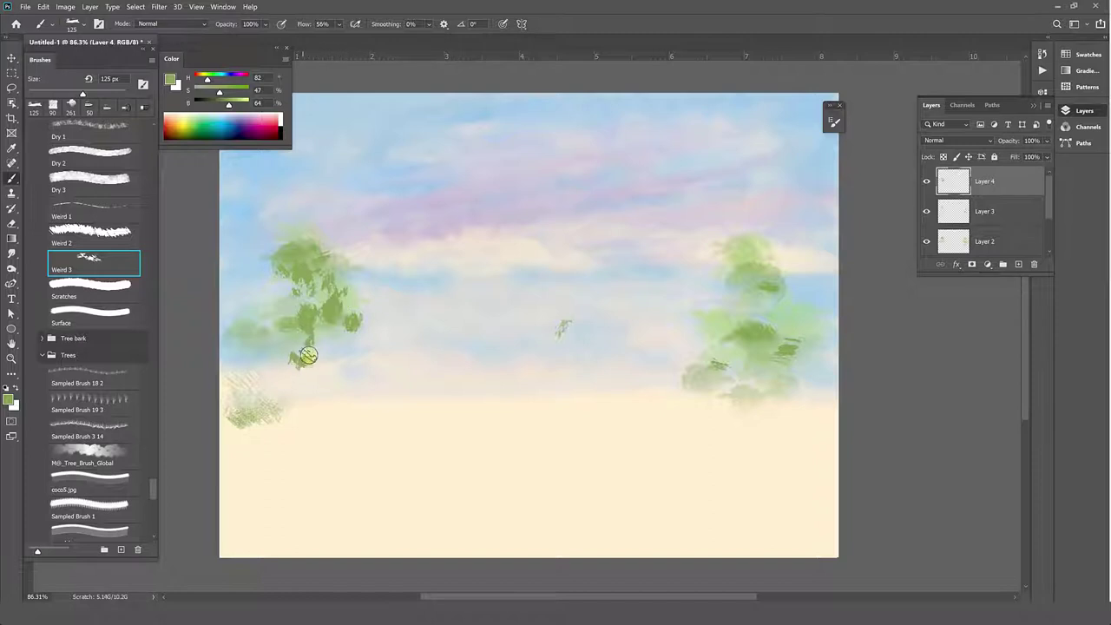
left_click_drag(336, 342, 319, 347)
left_click_drag(249, 338, 237, 410)
mouse_move(717, 359)
left_mouse_down()
mouse_move(686, 378)
mouse_move(776, 372)
mouse_move(723, 380)
mouse_move(746, 382)
left_mouse_up()
mouse_move(771, 279)
left_mouse_down()
mouse_move(744, 262)
mouse_move(714, 324)
mouse_move(733, 322)
left_mouse_up()
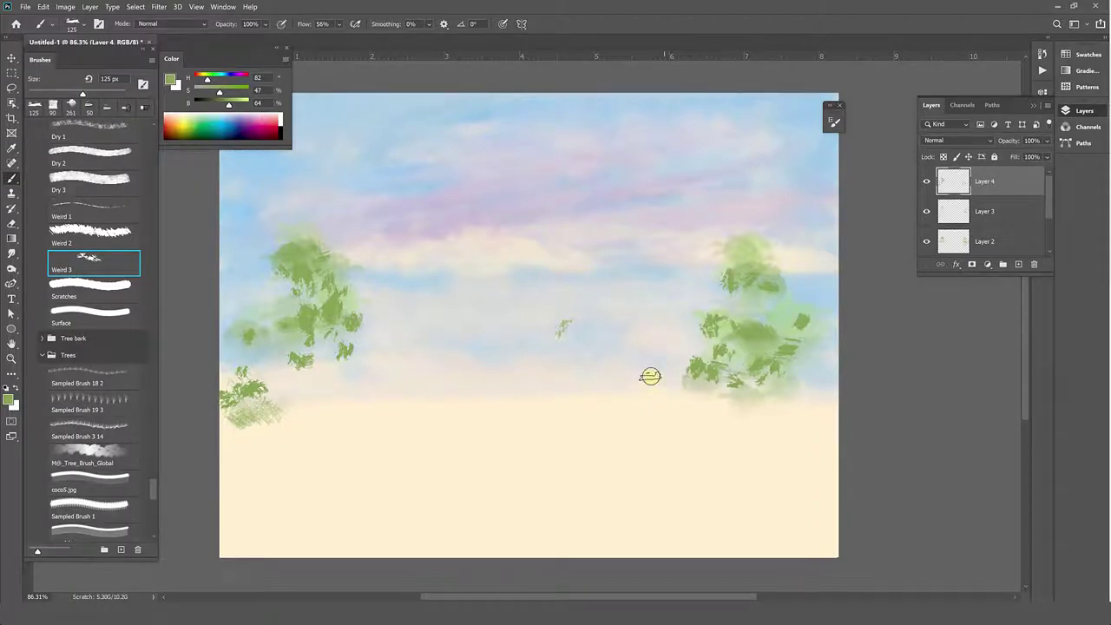
left_click(636, 357)
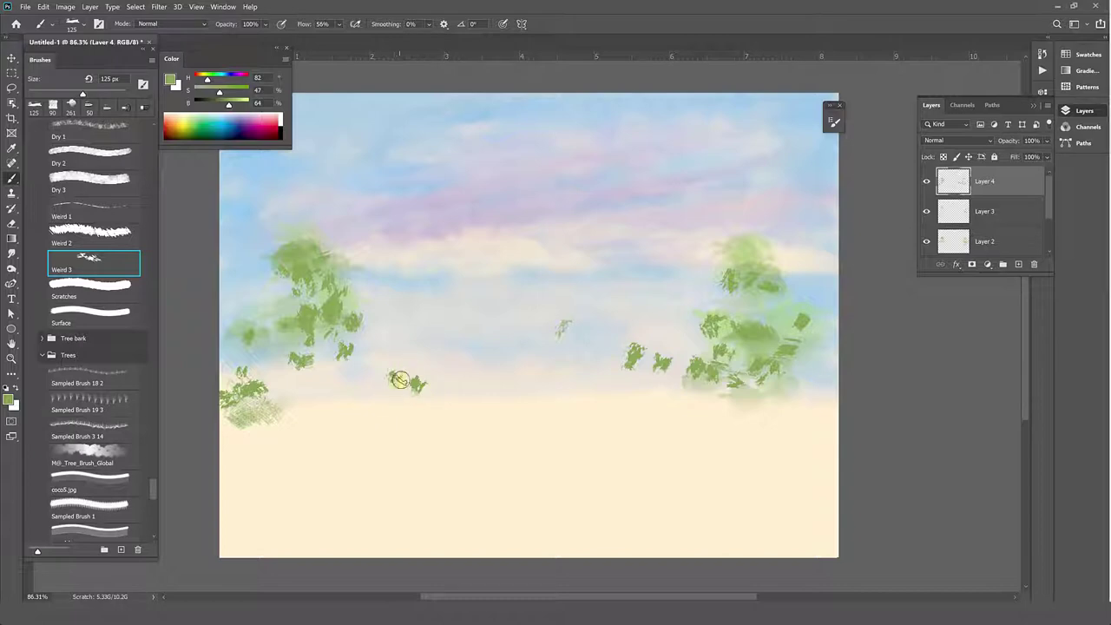
Paint a leafy hedgerow along the horizon from the left tree to the right edge
left_click_drag(399, 379, 307, 378)
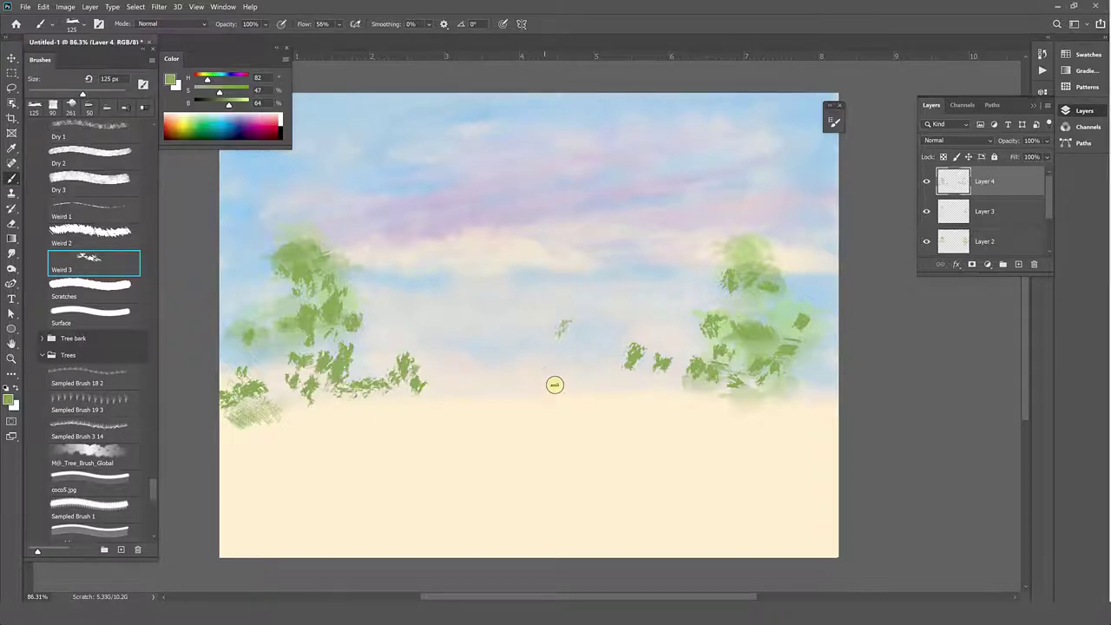
mouse_move(554, 385)
left_mouse_down()
mouse_move(669, 377)
mouse_move(495, 373)
mouse_move(473, 389)
mouse_move(375, 387)
mouse_move(224, 413)
left_mouse_up()
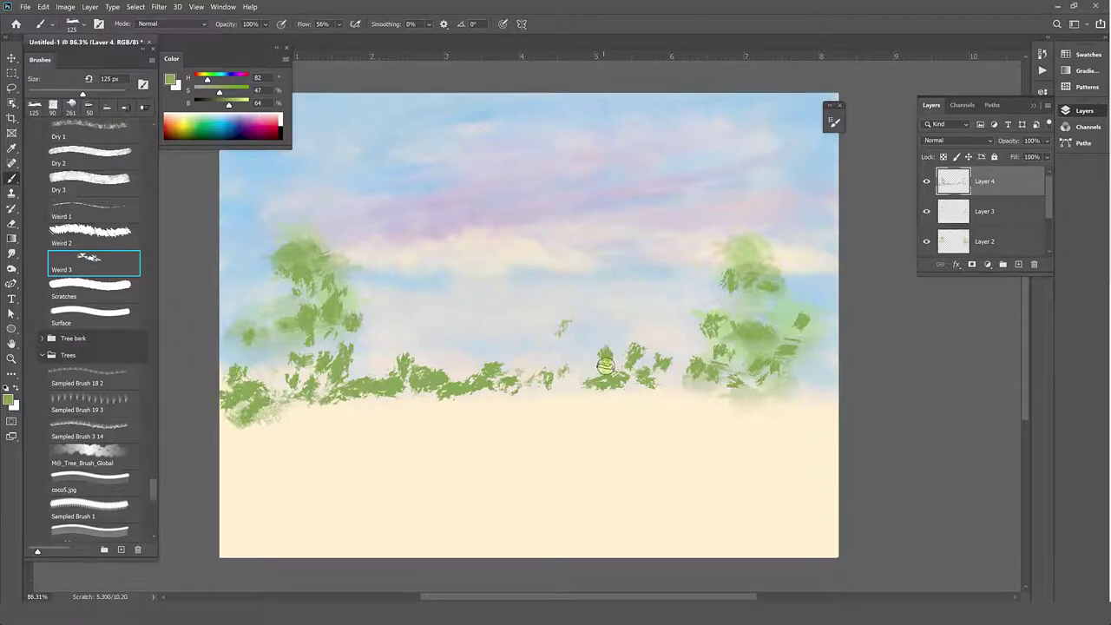
left_click(604, 365)
left_click_drag(571, 399, 636, 390)
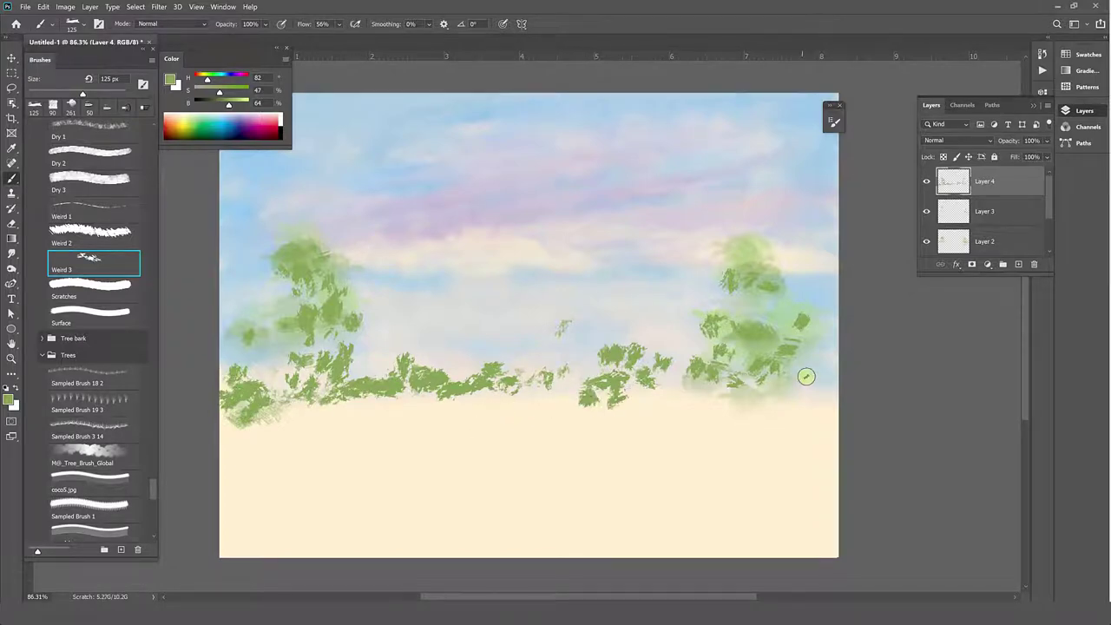
left_click_drag(822, 404, 741, 394)
mouse_move(782, 330)
left_mouse_down()
mouse_move(743, 295)
mouse_move(746, 363)
left_mouse_up()
Highlight the tops and edges of both trees with a lighter pale green
left_click_drag(196, 119, 199, 116)
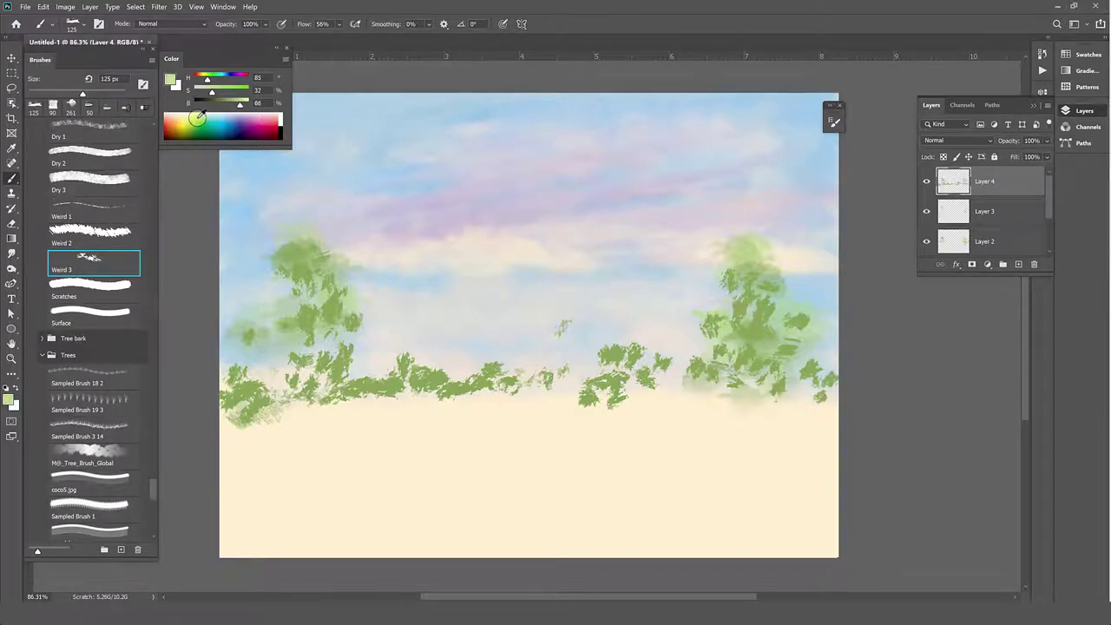
mouse_move(329, 264)
left_mouse_down()
mouse_move(304, 268)
mouse_move(322, 257)
mouse_move(337, 319)
mouse_move(331, 364)
left_mouse_up()
left_click_drag(762, 261, 736, 261)
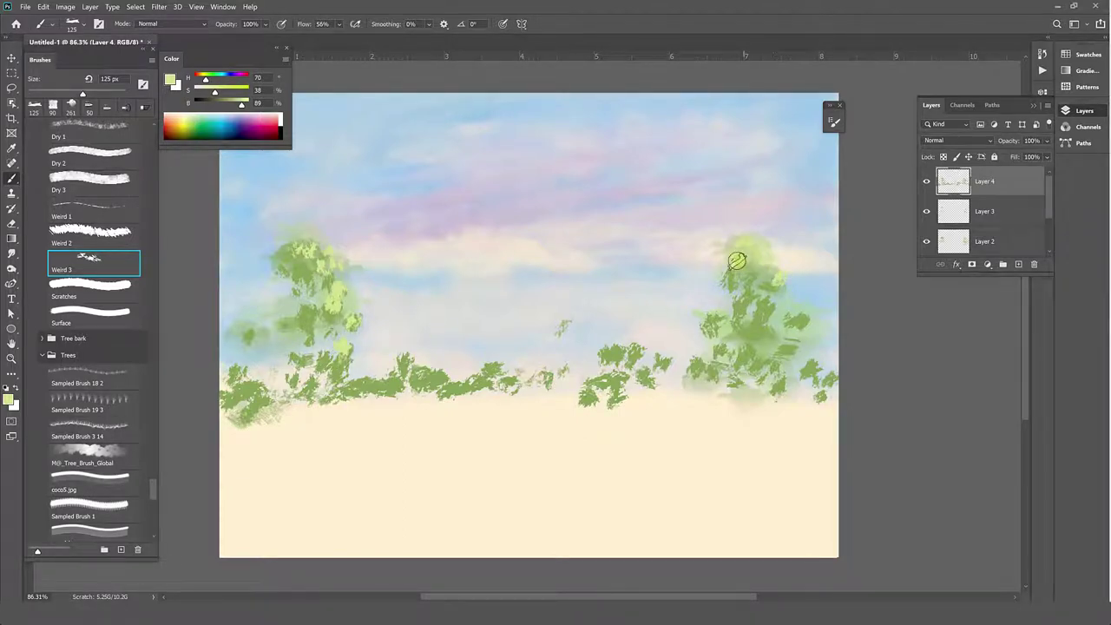
mouse_move(763, 324)
left_mouse_down()
mouse_move(795, 337)
mouse_move(765, 320)
left_mouse_up()
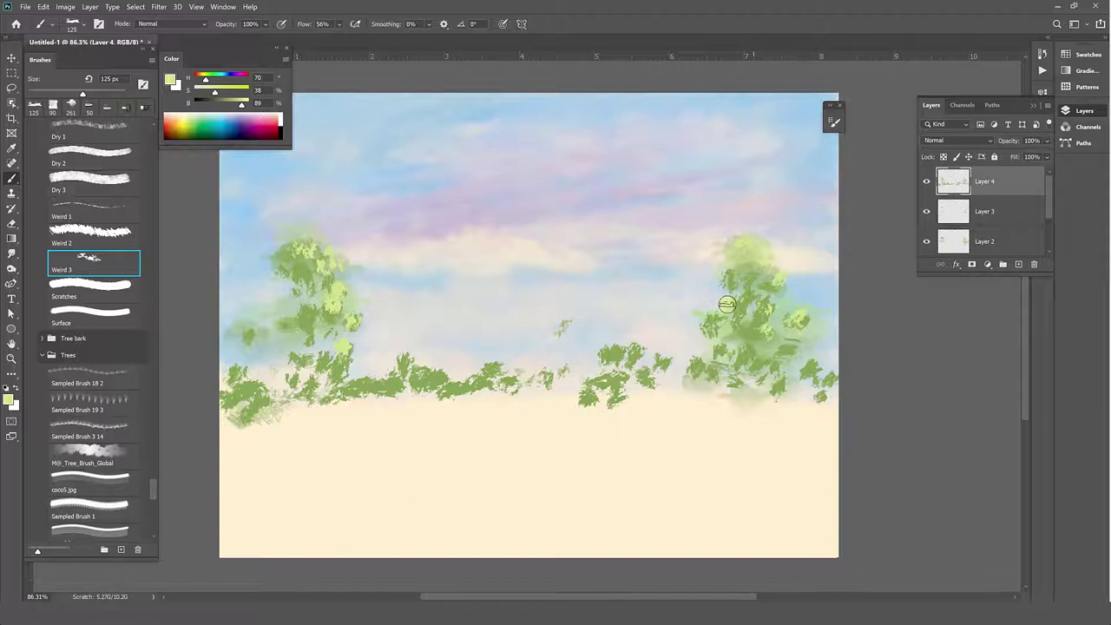
mouse_move(809, 380)
left_mouse_down()
mouse_move(761, 361)
mouse_move(771, 358)
left_mouse_up()
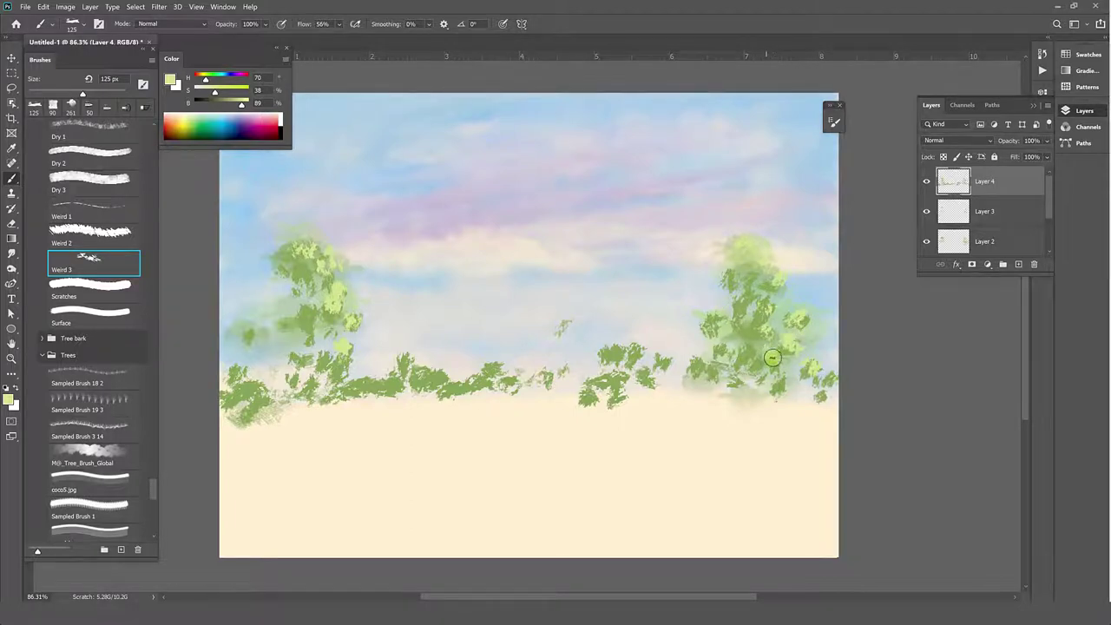
Add deeper green and yellow-green strokes to the left tree and lower-left foliage
left_click_drag(232, 117, 209, 122)
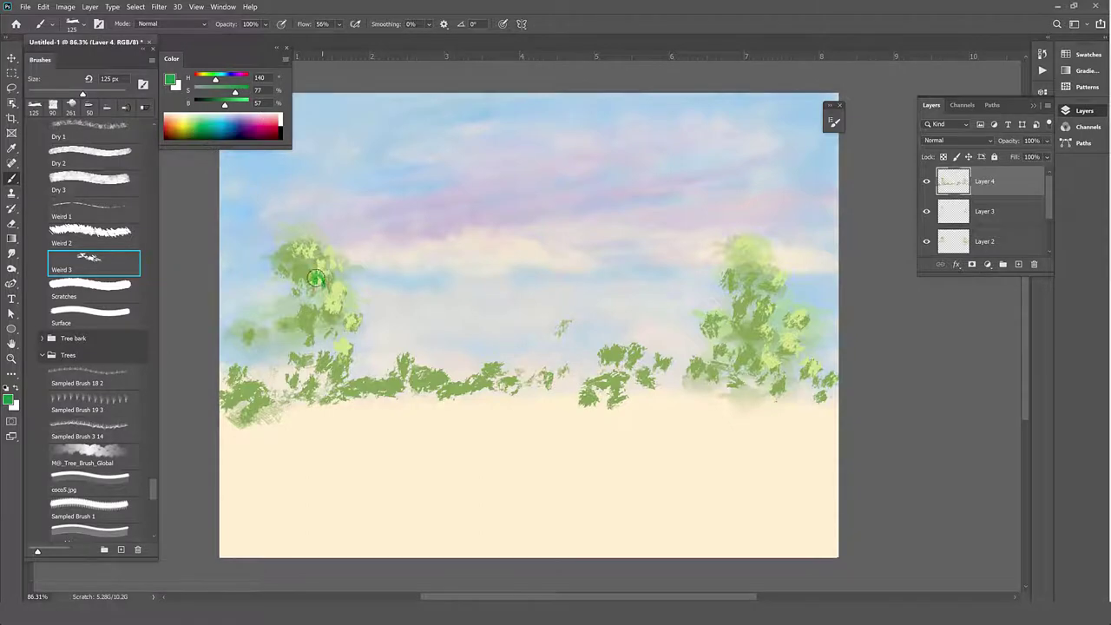
left_click_drag(313, 278, 295, 261)
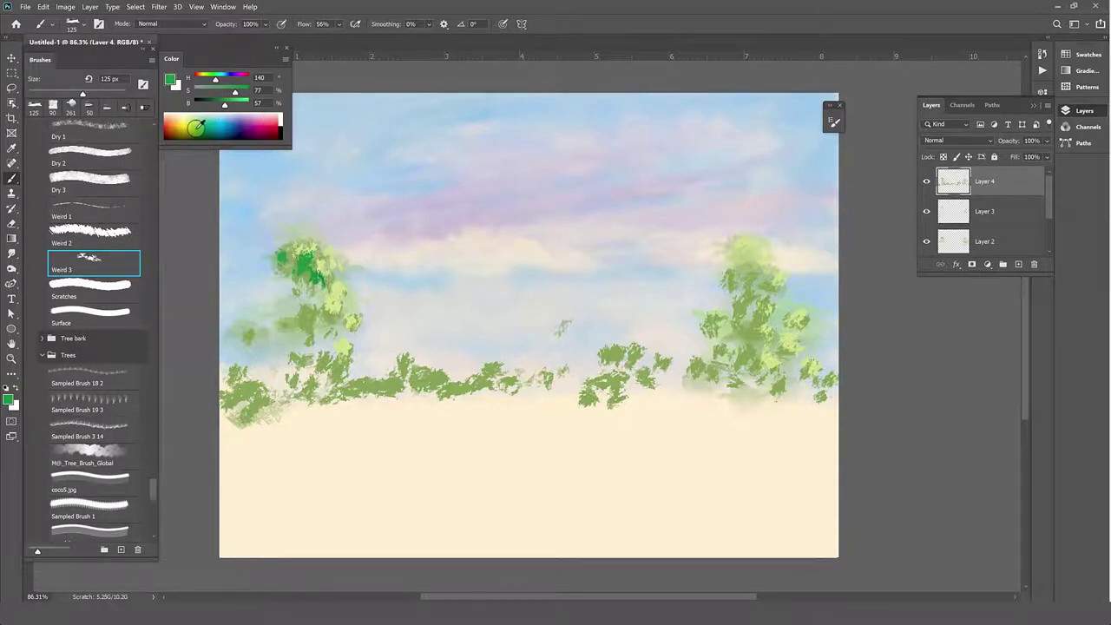
left_click_drag(196, 128, 234, 108)
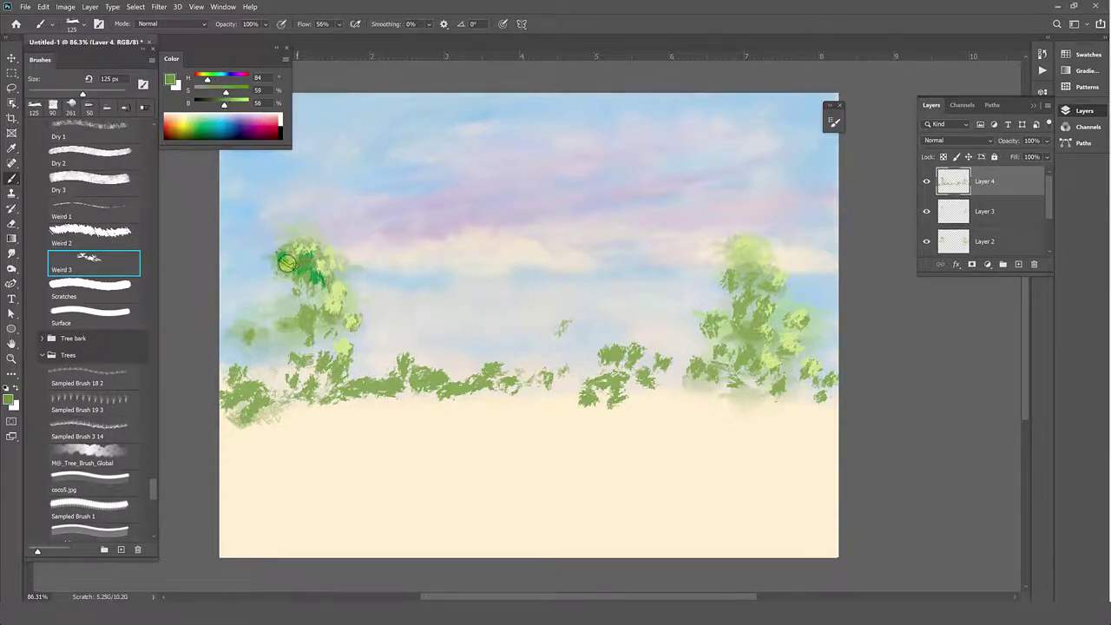
left_click_drag(284, 261, 308, 277)
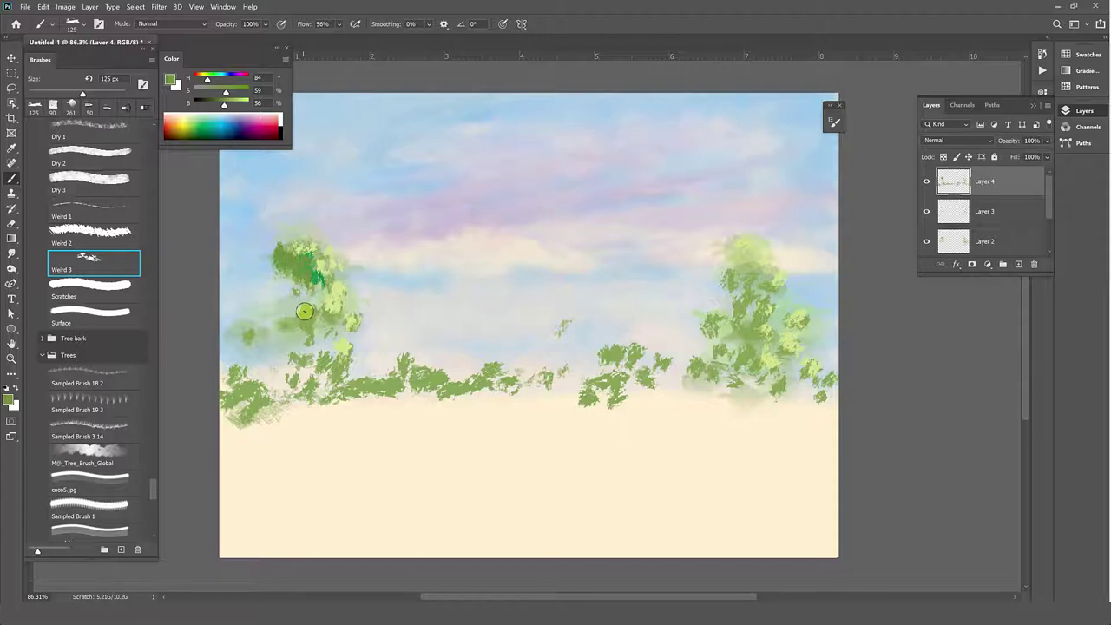
left_click_drag(306, 363, 314, 328)
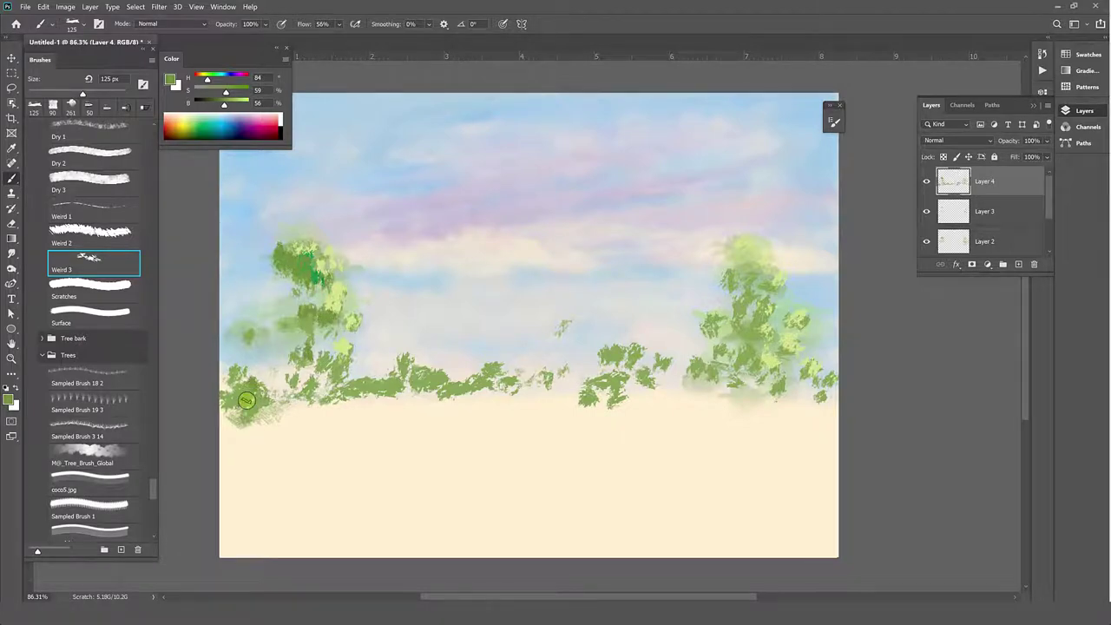
mouse_move(312, 405)
left_mouse_down()
mouse_move(282, 395)
mouse_move(258, 406)
left_mouse_up()
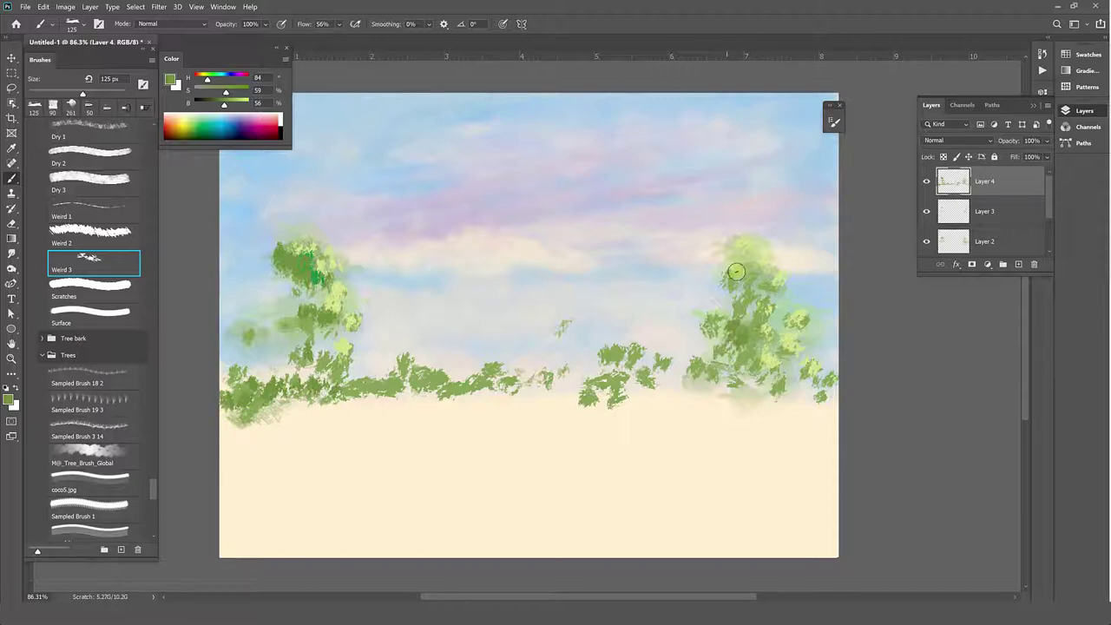
Darken the right tree, middle bushes, hedgerow and left tree with dark green foliage
mouse_move(745, 270)
left_mouse_down()
mouse_move(702, 339)
mouse_move(765, 316)
left_mouse_up()
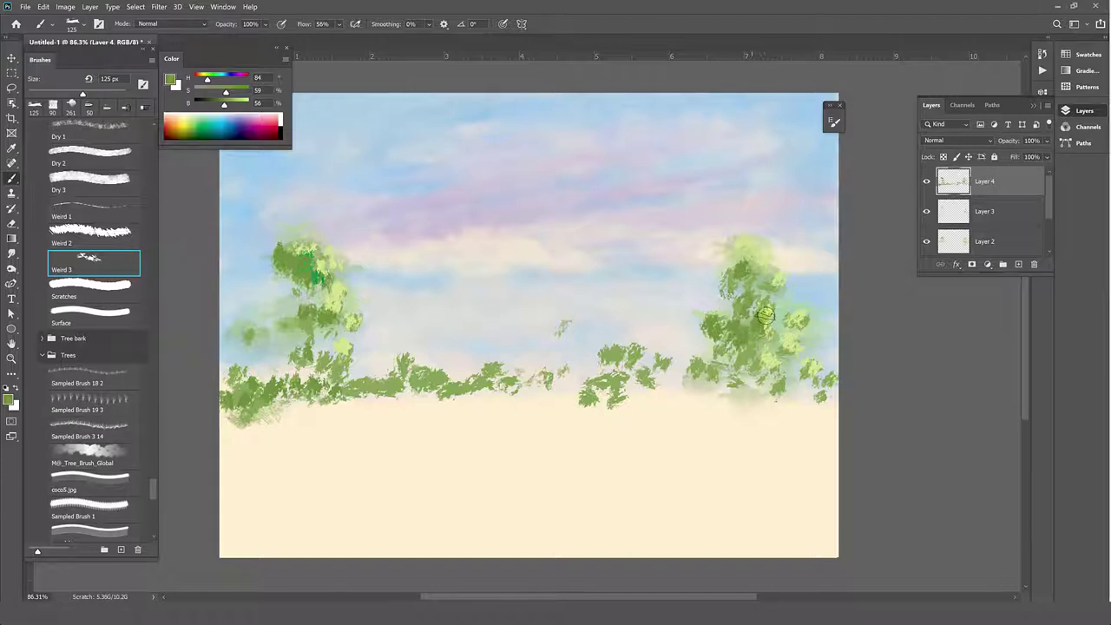
mouse_move(738, 379)
left_mouse_down()
mouse_move(739, 389)
mouse_move(748, 378)
mouse_move(697, 391)
mouse_move(791, 392)
left_mouse_up()
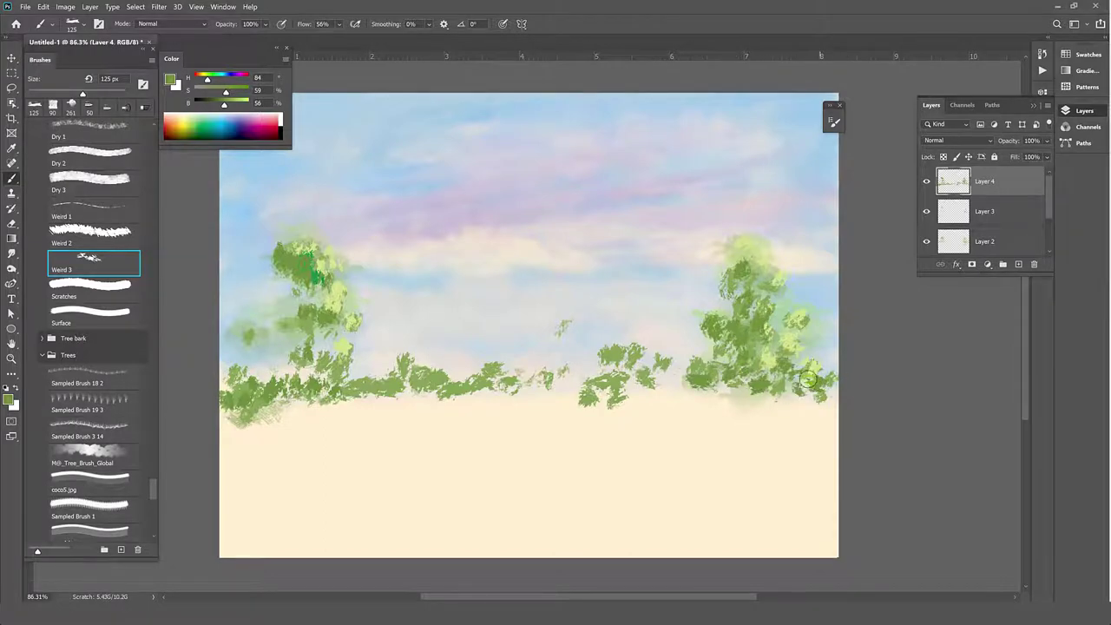
left_click_drag(621, 368, 675, 373)
left_click_drag(552, 374, 556, 370)
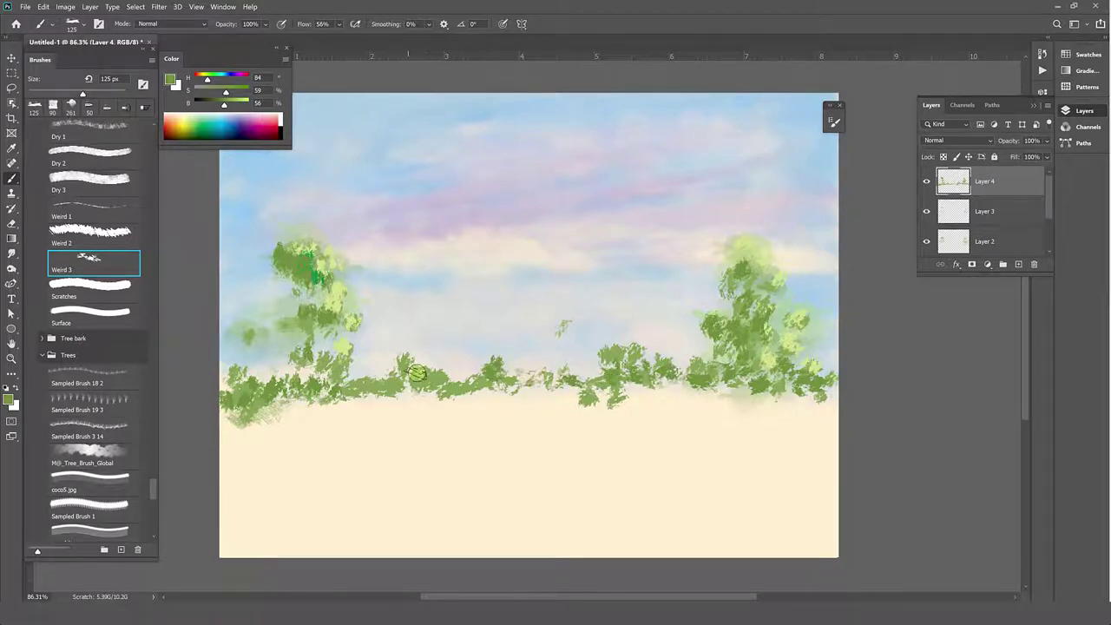
mouse_move(417, 373)
left_mouse_down()
mouse_move(458, 386)
mouse_move(314, 389)
mouse_move(310, 333)
mouse_move(287, 316)
mouse_move(298, 251)
left_mouse_up()
mouse_move(314, 357)
left_mouse_down()
mouse_move(311, 382)
mouse_move(328, 371)
left_mouse_up()
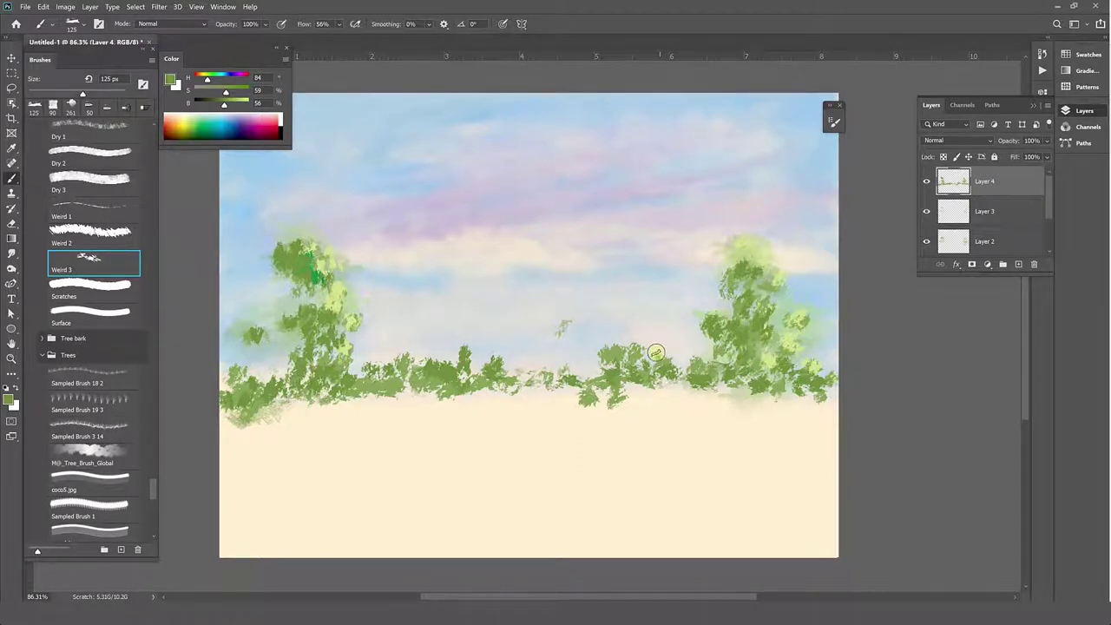
left_click_drag(655, 352, 644, 369)
On a new layer with Hard Round 86 px, darken the bases of bushes, trees and hedgerow
key("comma")
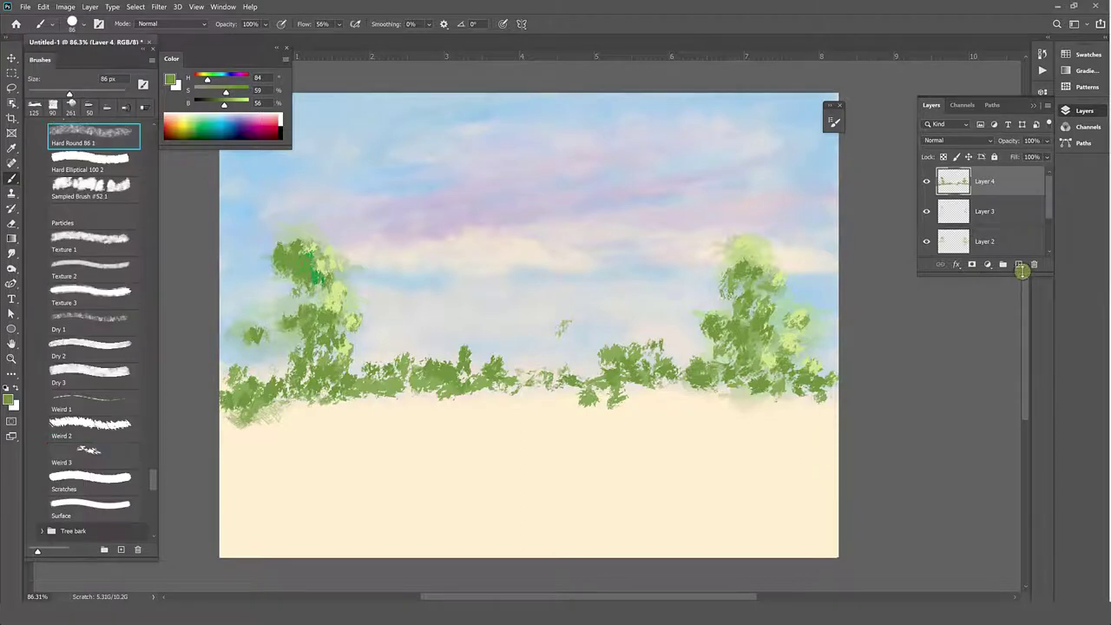
left_click(1018, 263)
left_click_drag(661, 382, 828, 388)
left_click_drag(539, 367, 518, 376)
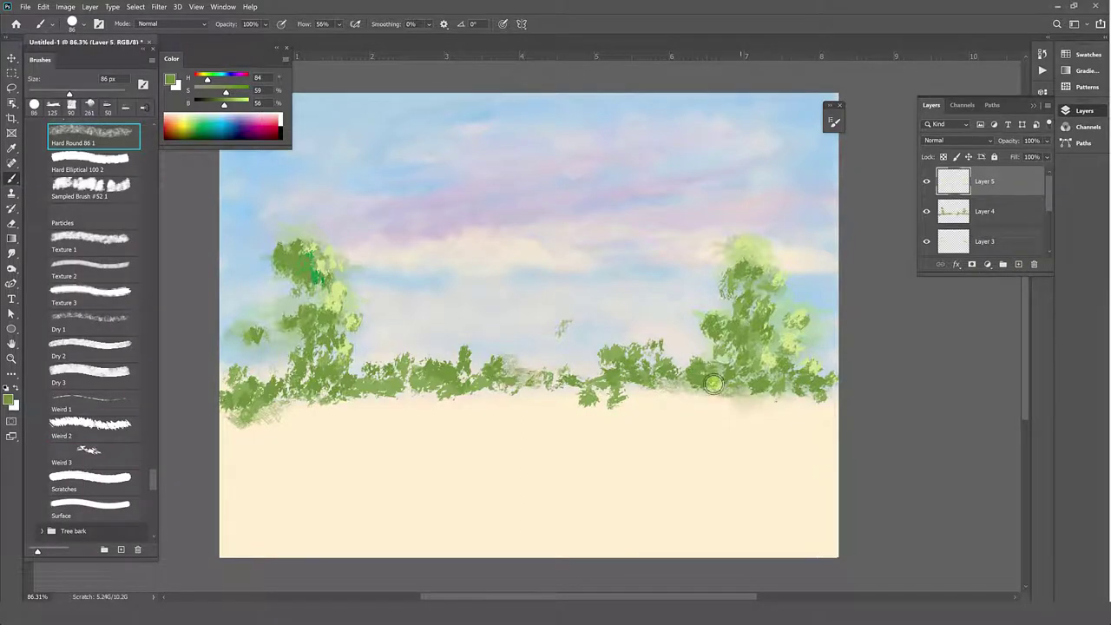
mouse_move(295, 369)
left_mouse_down()
mouse_move(323, 347)
mouse_move(254, 390)
mouse_move(227, 390)
mouse_move(325, 388)
left_mouse_up()
left_click_drag(399, 382, 361, 390)
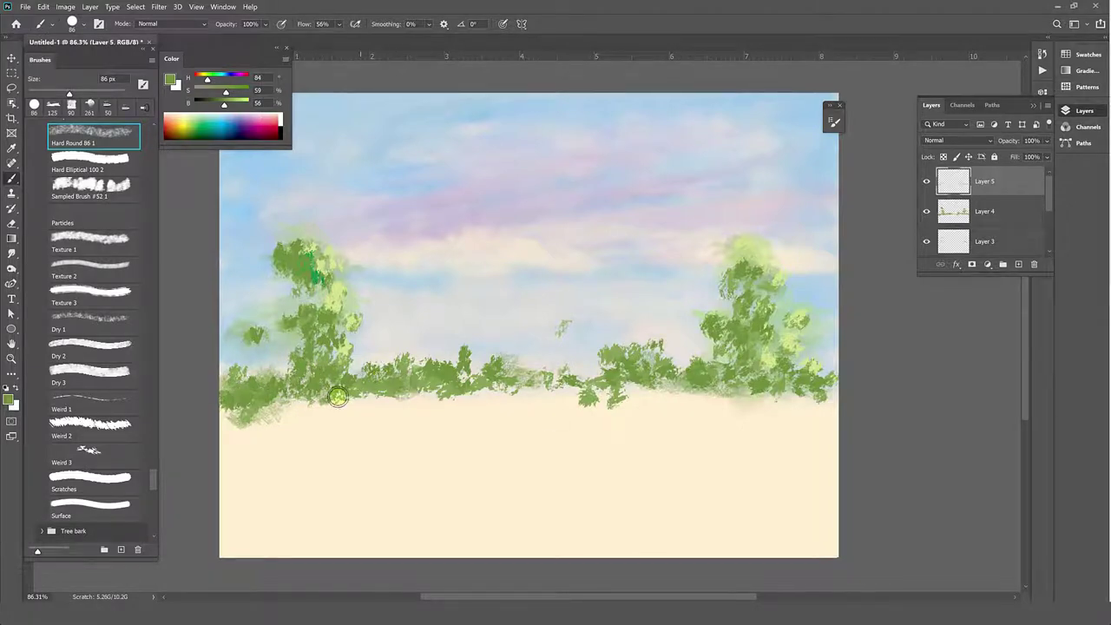
Shade the ground beneath the right tree and blend grey-green along the bush base
mouse_move(800, 430)
left_mouse_down()
mouse_move(811, 395)
mouse_move(821, 399)
mouse_move(775, 402)
mouse_move(785, 421)
left_mouse_up()
mouse_move(826, 457)
left_mouse_down()
mouse_move(800, 455)
mouse_move(833, 434)
mouse_move(815, 454)
left_mouse_up()
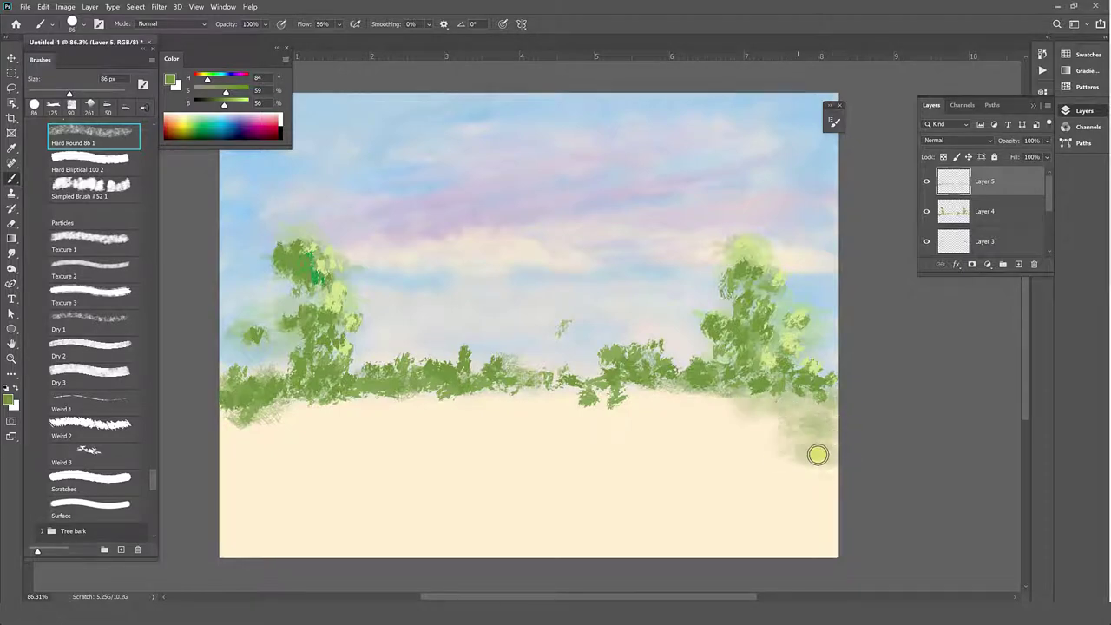
mouse_move(581, 395)
left_mouse_down()
mouse_move(692, 396)
mouse_move(248, 405)
mouse_move(218, 390)
left_mouse_up()
mouse_move(474, 393)
left_mouse_down()
mouse_move(550, 380)
mouse_move(524, 391)
left_mouse_up()
mouse_move(610, 369)
left_mouse_down()
mouse_move(526, 372)
mouse_move(550, 397)
left_mouse_up()
Thicken both trees' foliage, brush faint grass onto the lower-right sand, and add Layer 6
mouse_move(635, 347)
left_mouse_down()
mouse_move(595, 364)
mouse_move(664, 390)
mouse_move(649, 367)
left_mouse_up()
mouse_move(765, 265)
left_mouse_down()
mouse_move(734, 253)
mouse_move(727, 280)
mouse_move(776, 278)
left_mouse_up()
left_click_drag(800, 310, 761, 368)
mouse_move(298, 256)
left_mouse_down()
mouse_move(331, 312)
mouse_move(307, 376)
mouse_move(248, 367)
mouse_move(268, 365)
mouse_move(243, 384)
mouse_move(263, 414)
mouse_move(224, 373)
left_mouse_up()
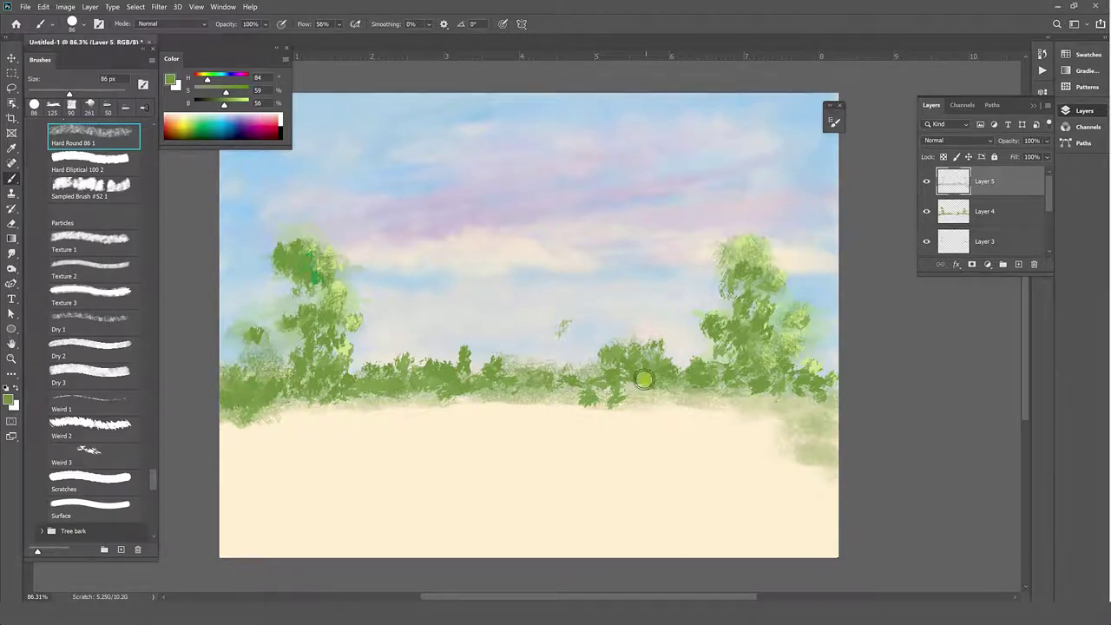
mouse_move(773, 439)
left_mouse_down()
mouse_move(755, 426)
mouse_move(769, 481)
mouse_move(734, 457)
mouse_move(848, 461)
mouse_move(637, 409)
mouse_move(695, 423)
left_mouse_up()
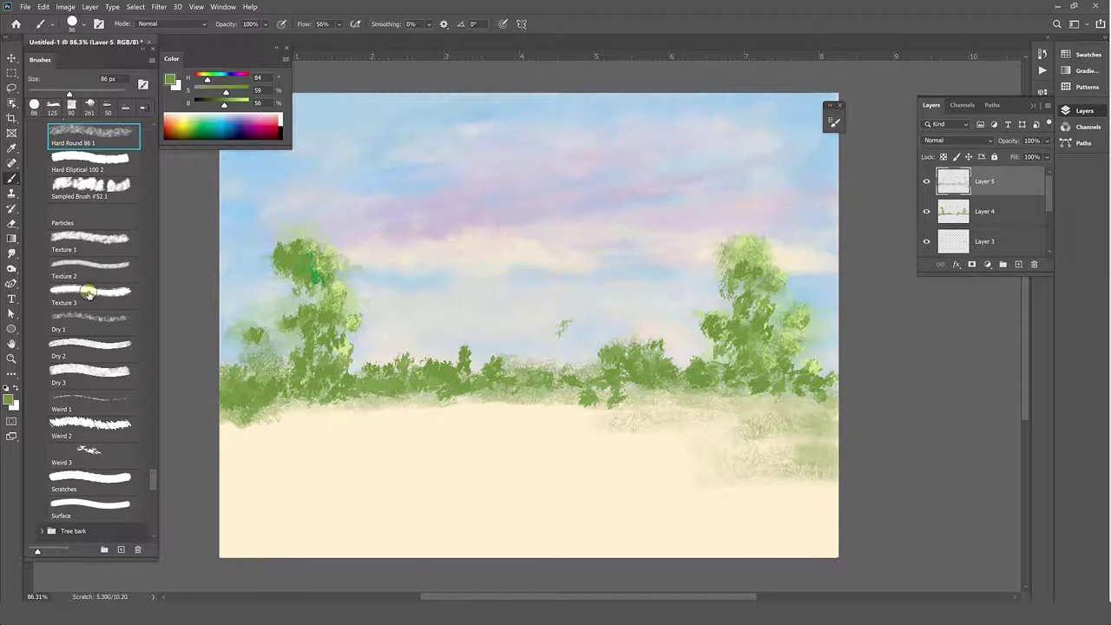
left_click(1019, 265)
With the Dry 1 brush at 70 px, texture the lower-right sand and the horizon
left_click(108, 186)
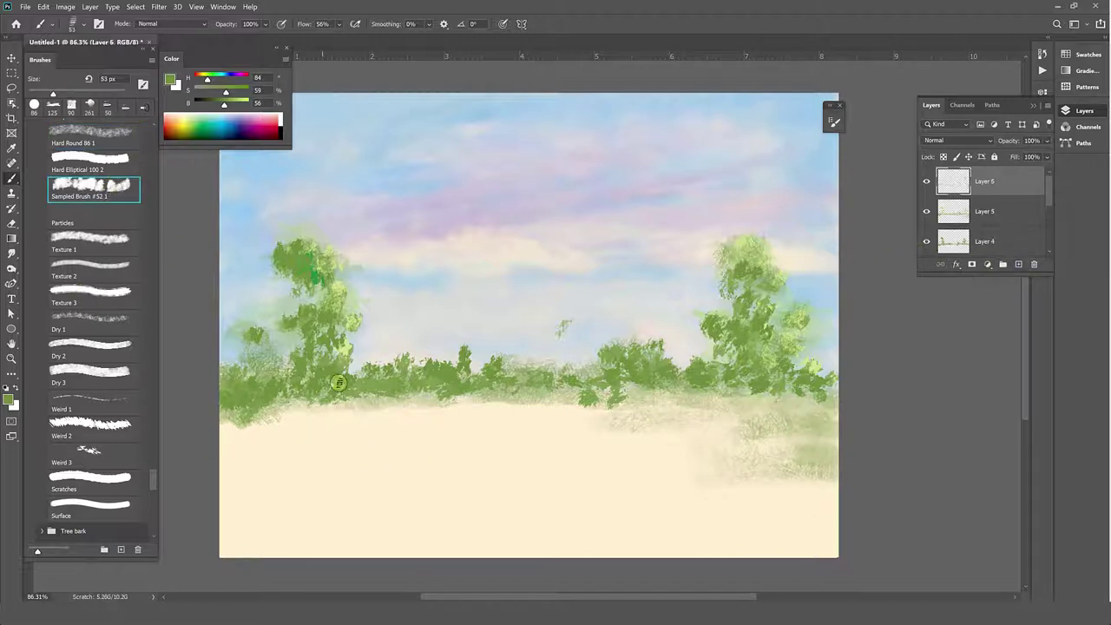
left_click(95, 328)
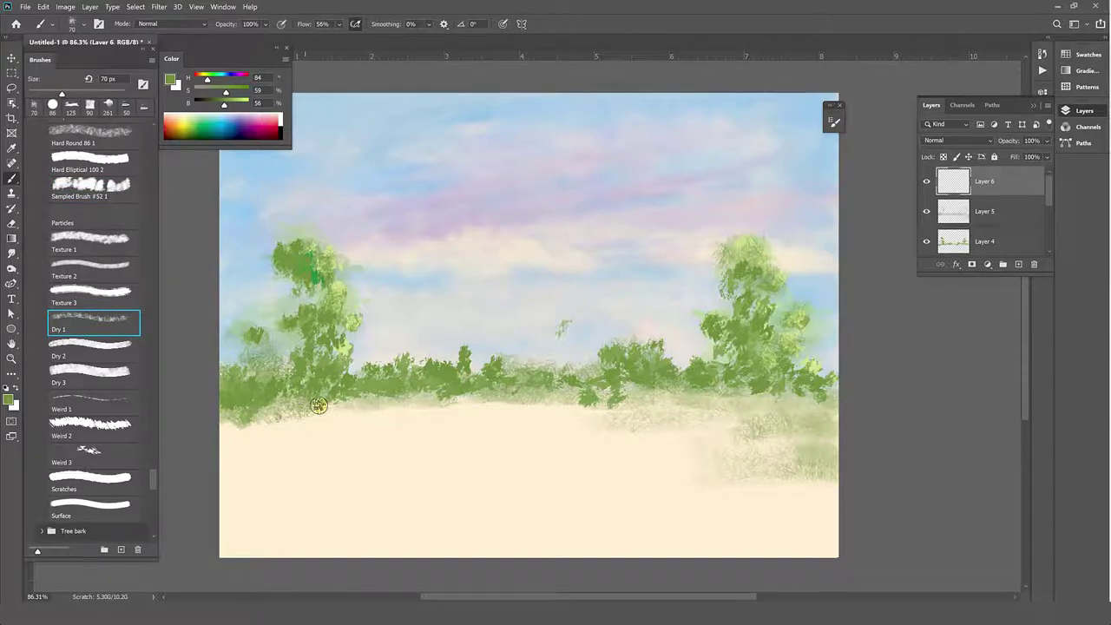
mouse_move(718, 452)
left_mouse_down()
mouse_move(777, 482)
mouse_move(723, 504)
left_mouse_up()
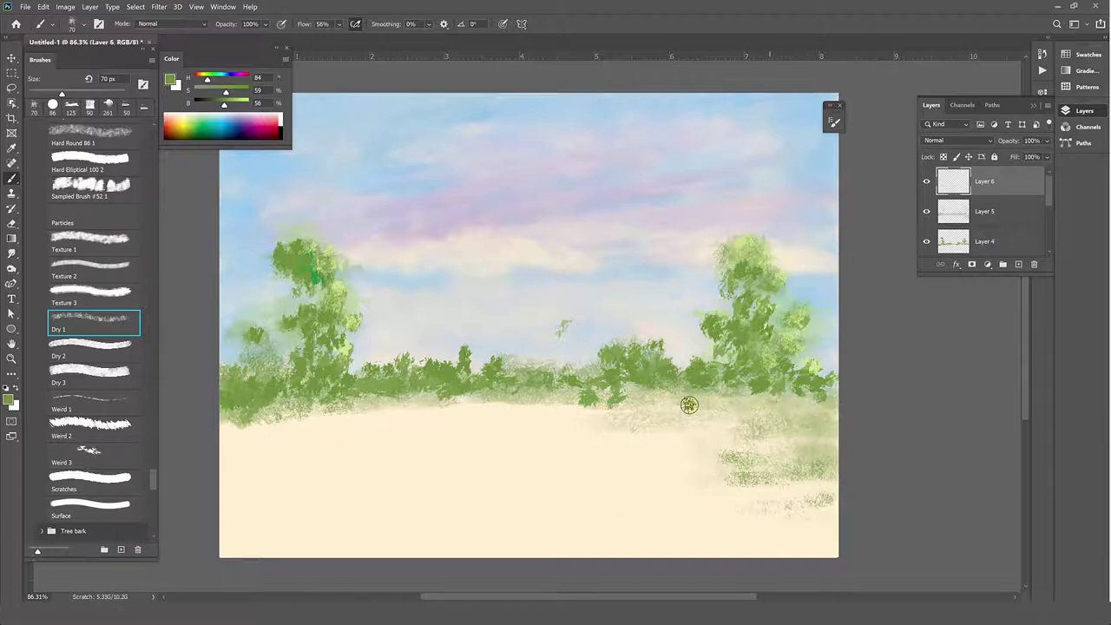
mouse_move(688, 405)
left_mouse_down()
mouse_move(746, 399)
mouse_move(416, 398)
mouse_move(276, 408)
mouse_move(239, 417)
mouse_move(249, 426)
left_mouse_up()
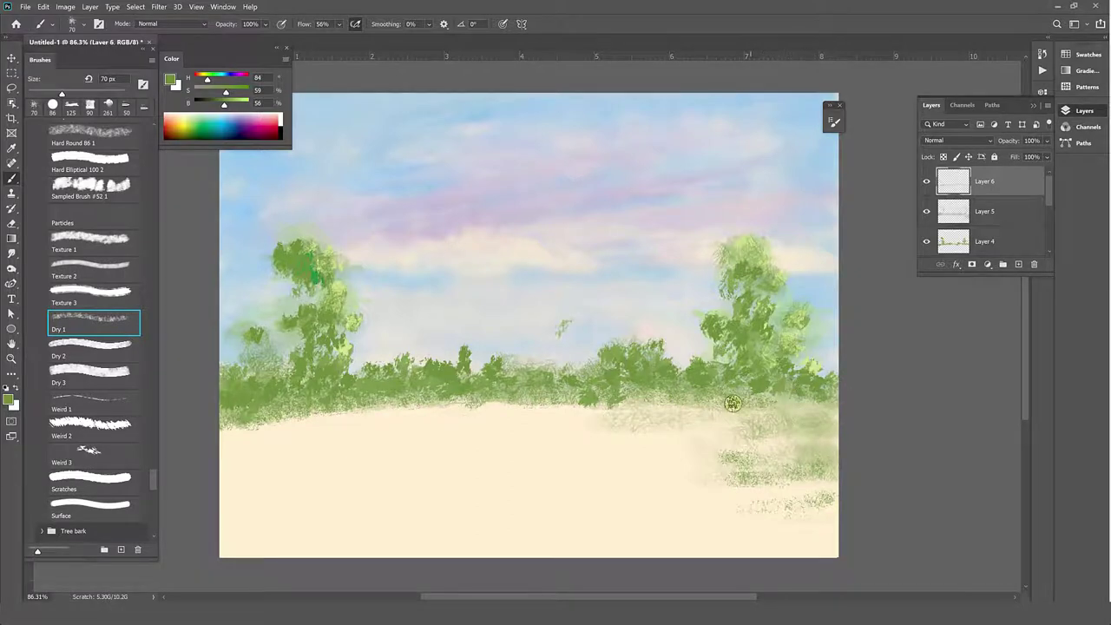
Paint grass patches on the right bank and a small tuft on the left sand
left_click_drag(746, 426, 774, 431)
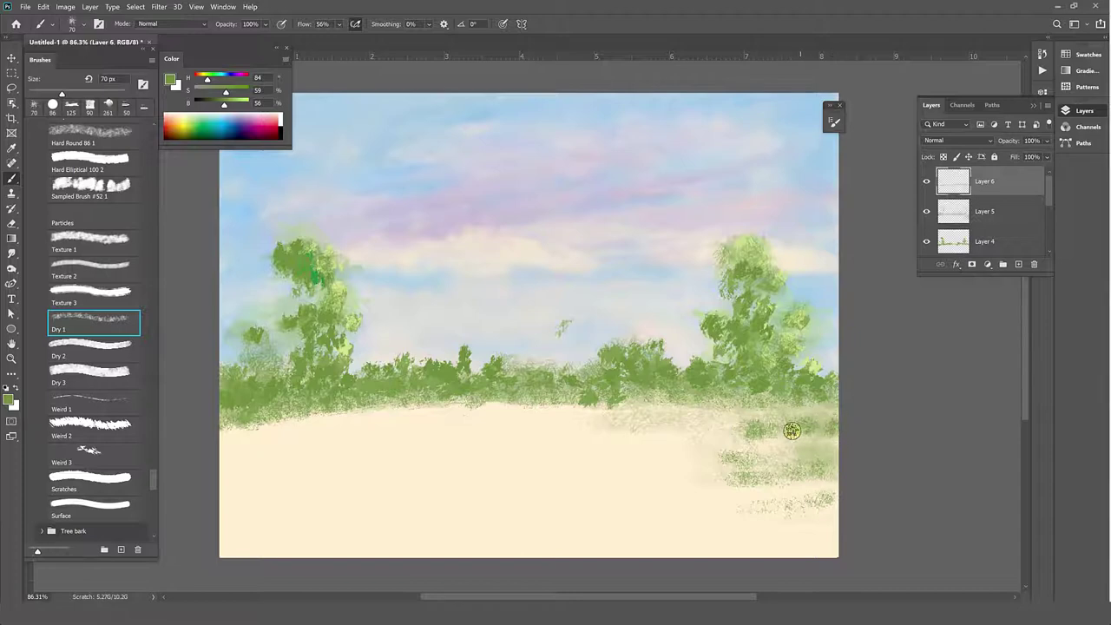
left_click_drag(738, 476, 689, 494)
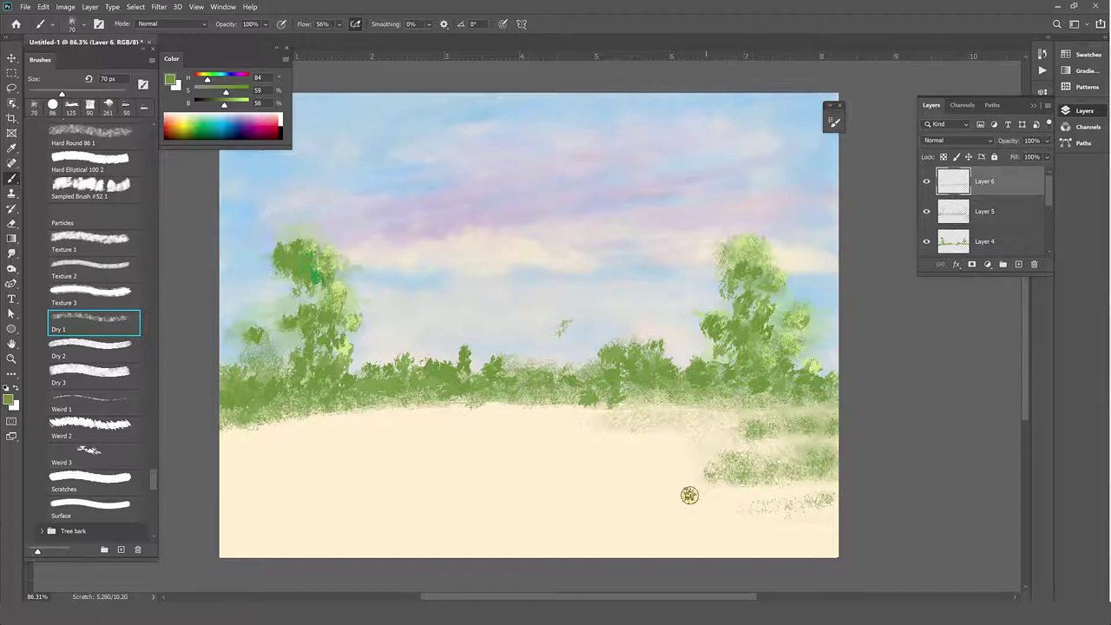
mouse_move(771, 493)
left_mouse_down()
mouse_move(798, 512)
mouse_move(834, 486)
left_mouse_up()
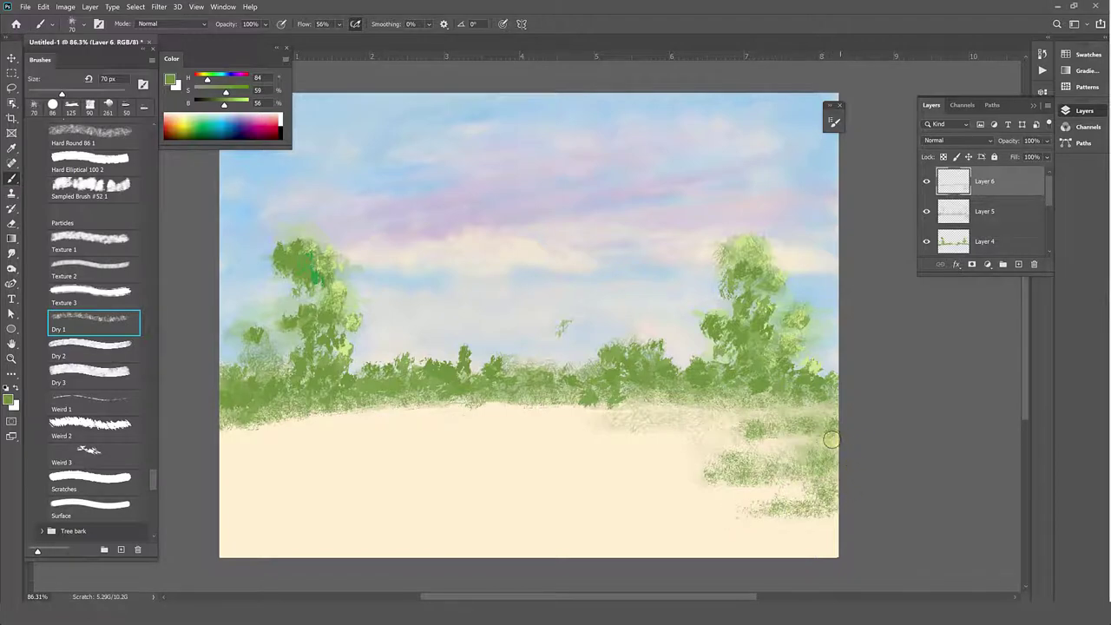
left_click_drag(831, 440, 807, 419)
mouse_move(295, 452)
left_mouse_down()
mouse_move(359, 451)
mouse_move(330, 439)
mouse_move(369, 438)
left_mouse_up()
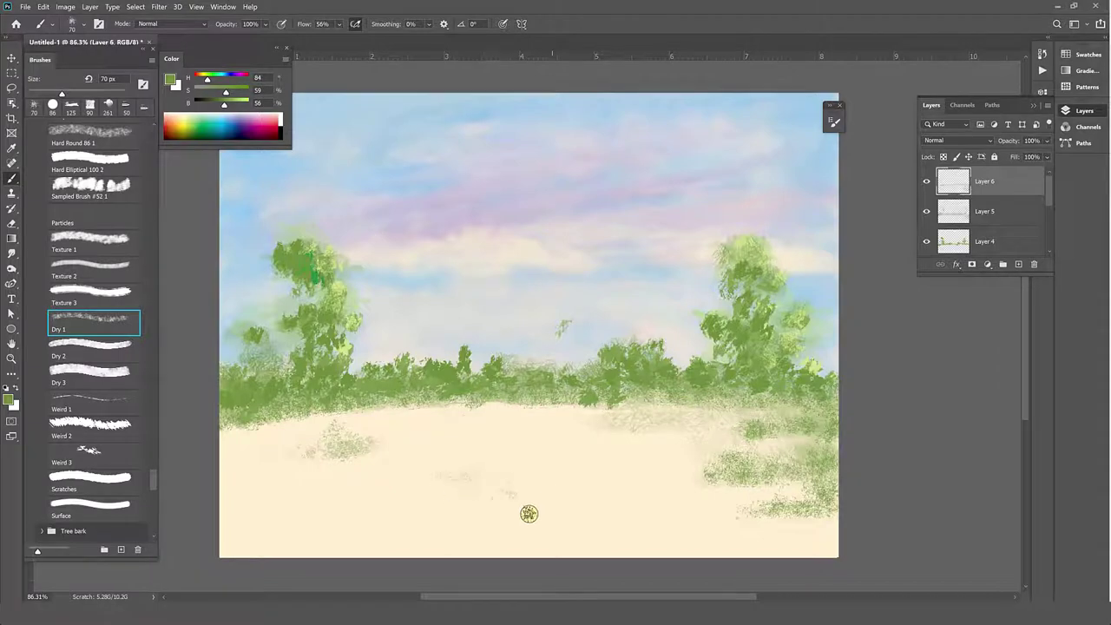
Paint a grass patch along the bottom centre and bottom-left edge of the sand
mouse_move(528, 514)
left_mouse_down()
mouse_move(610, 541)
mouse_move(584, 529)
left_mouse_up()
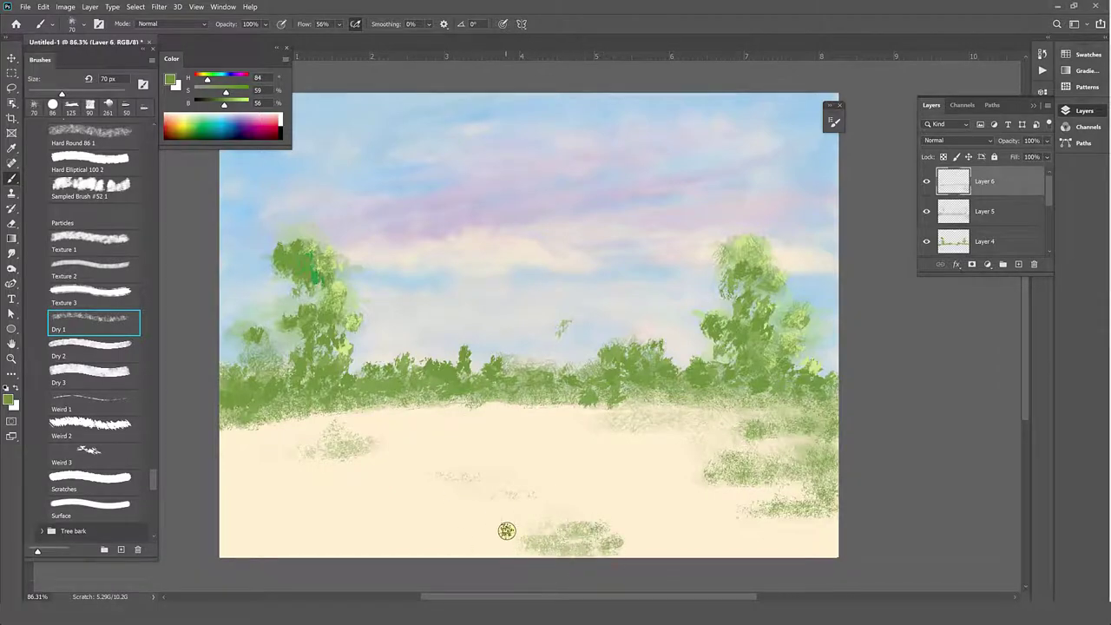
mouse_move(506, 530)
left_mouse_down()
mouse_move(537, 557)
mouse_move(412, 550)
left_mouse_up()
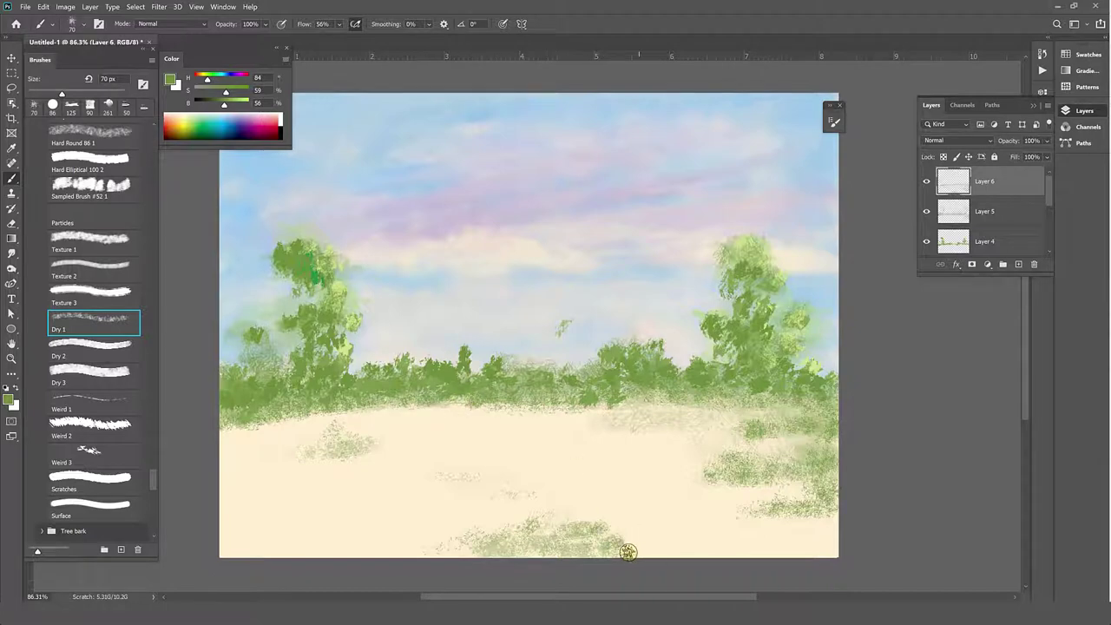
mouse_move(628, 552)
left_mouse_down()
mouse_move(595, 533)
mouse_move(448, 541)
mouse_move(479, 550)
left_mouse_up()
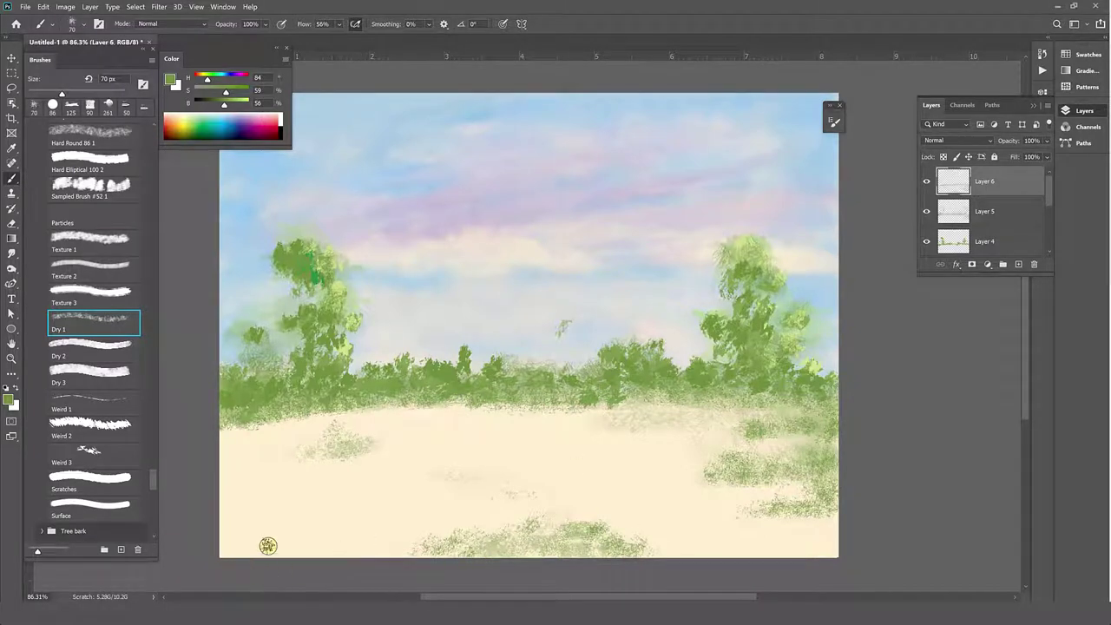
mouse_move(267, 544)
left_mouse_down()
mouse_move(367, 546)
mouse_move(337, 528)
left_mouse_up()
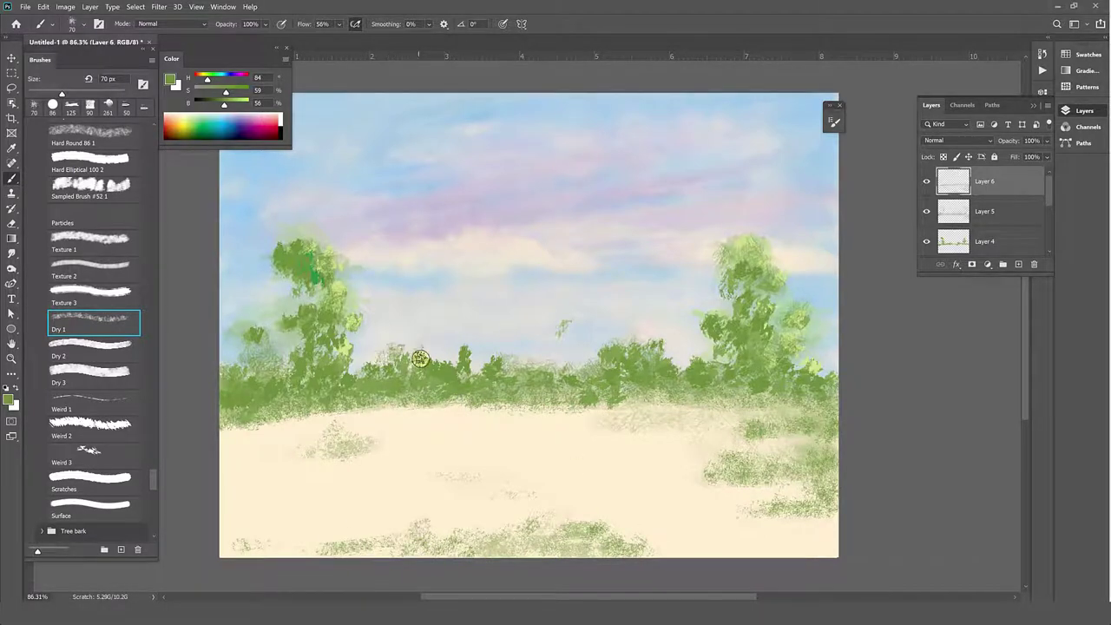
Roughen the hedgerow with dry-brush foliage and darken the right treeline
left_click_drag(419, 358, 494, 350)
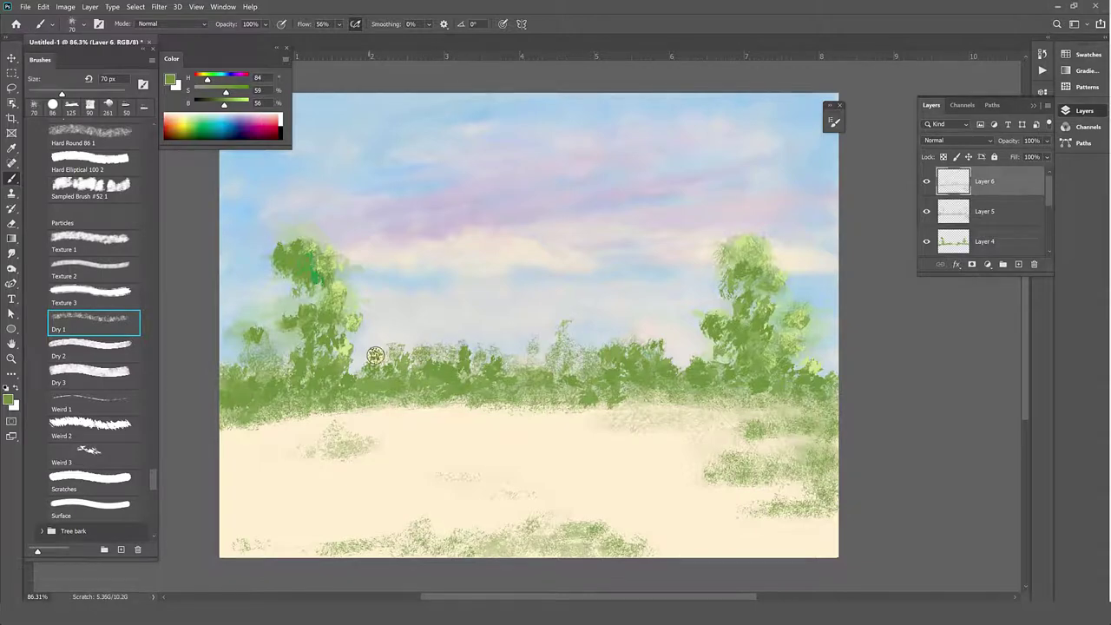
left_click_drag(389, 352, 396, 329)
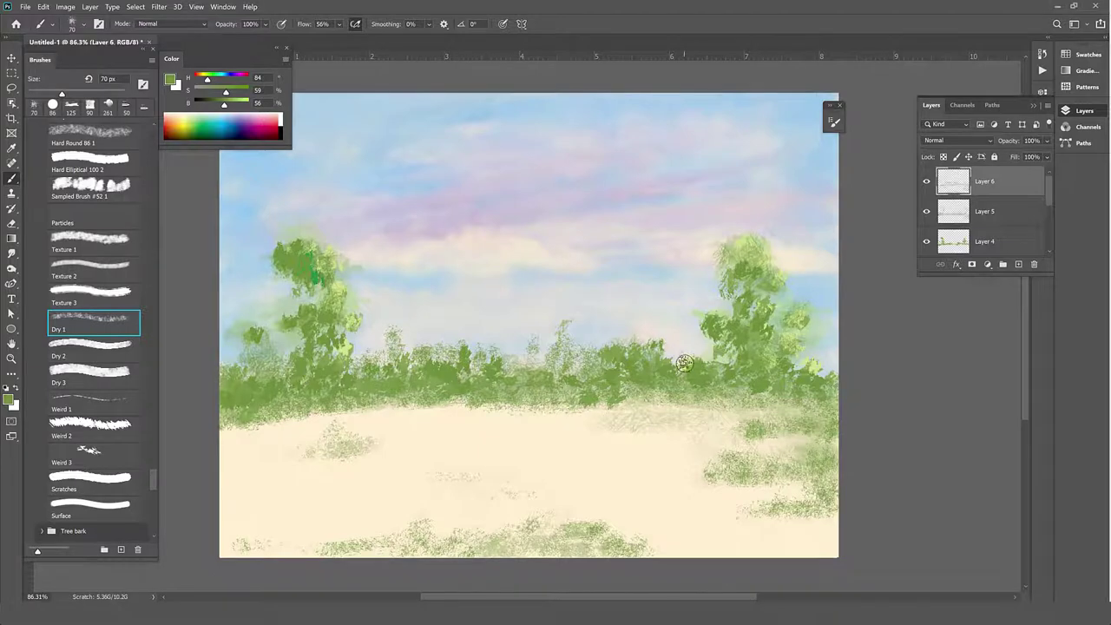
mouse_move(684, 363)
left_mouse_down()
mouse_move(827, 357)
mouse_move(755, 397)
mouse_move(801, 414)
mouse_move(756, 434)
mouse_move(806, 448)
mouse_move(746, 413)
left_mouse_up()
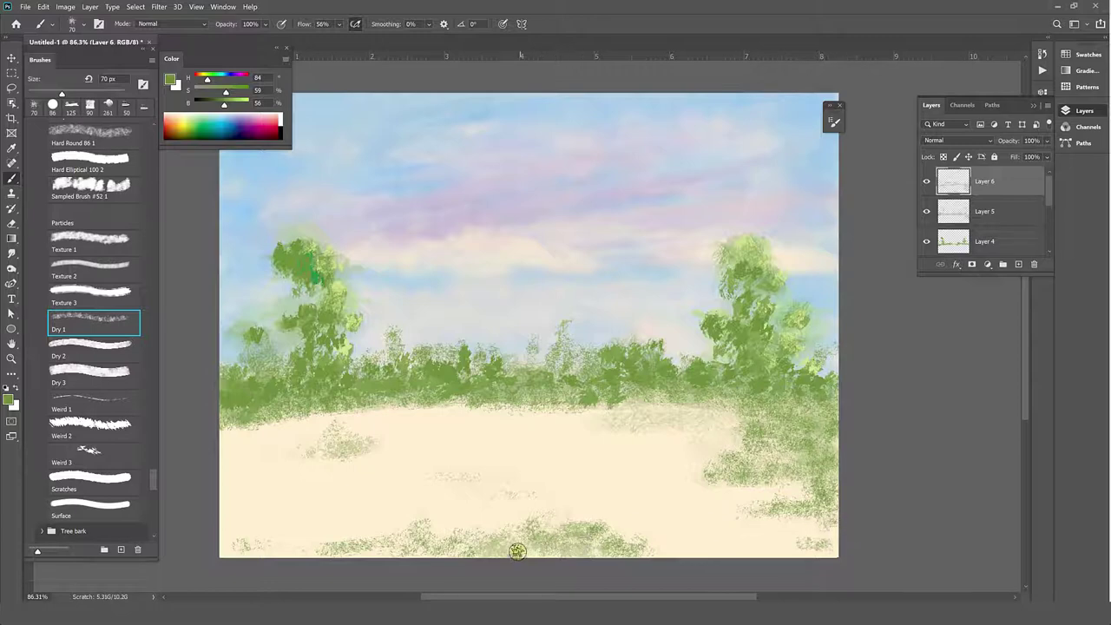
Make the bottom grass bank continuous and soften the grass-sand edges with green speckles
left_click_drag(388, 552, 317, 549)
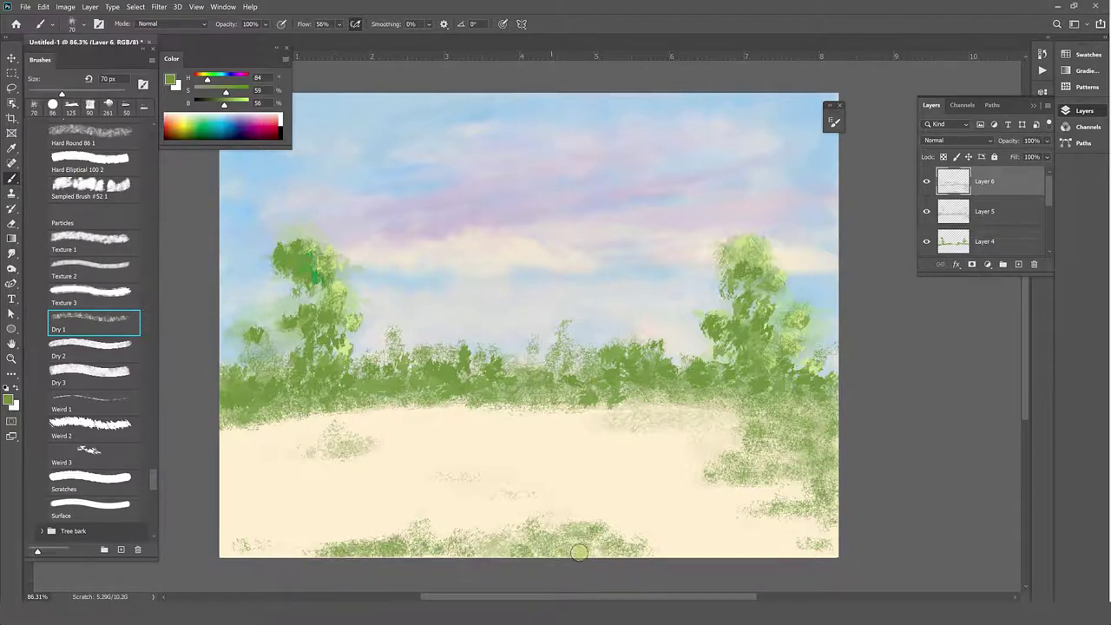
mouse_move(578, 552)
left_mouse_down()
mouse_move(662, 550)
mouse_move(550, 535)
left_mouse_up()
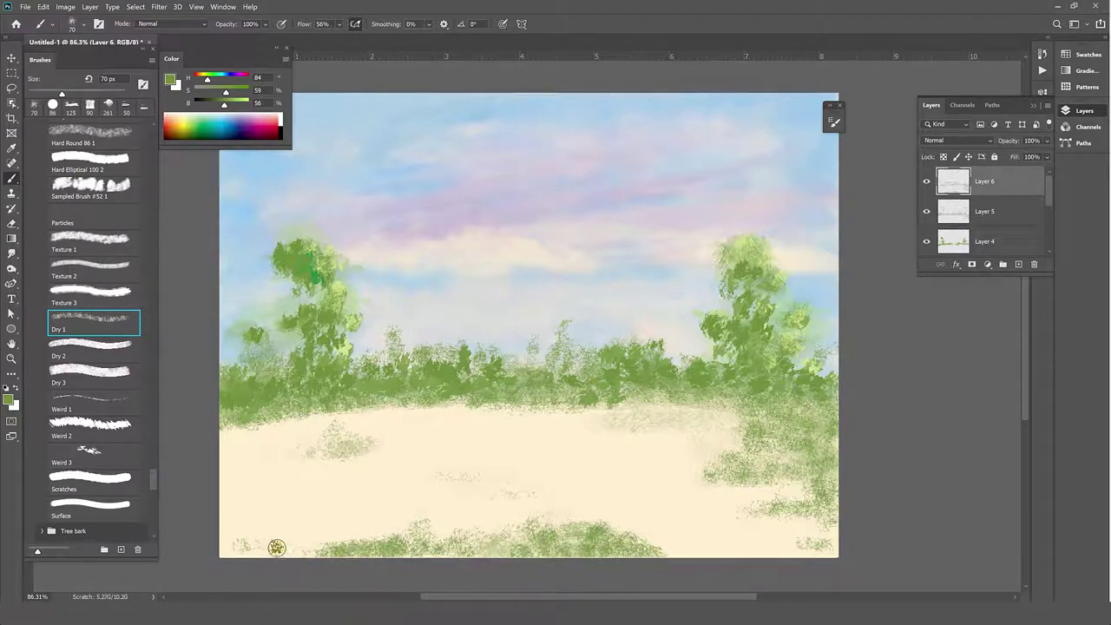
left_click_drag(265, 556, 699, 560)
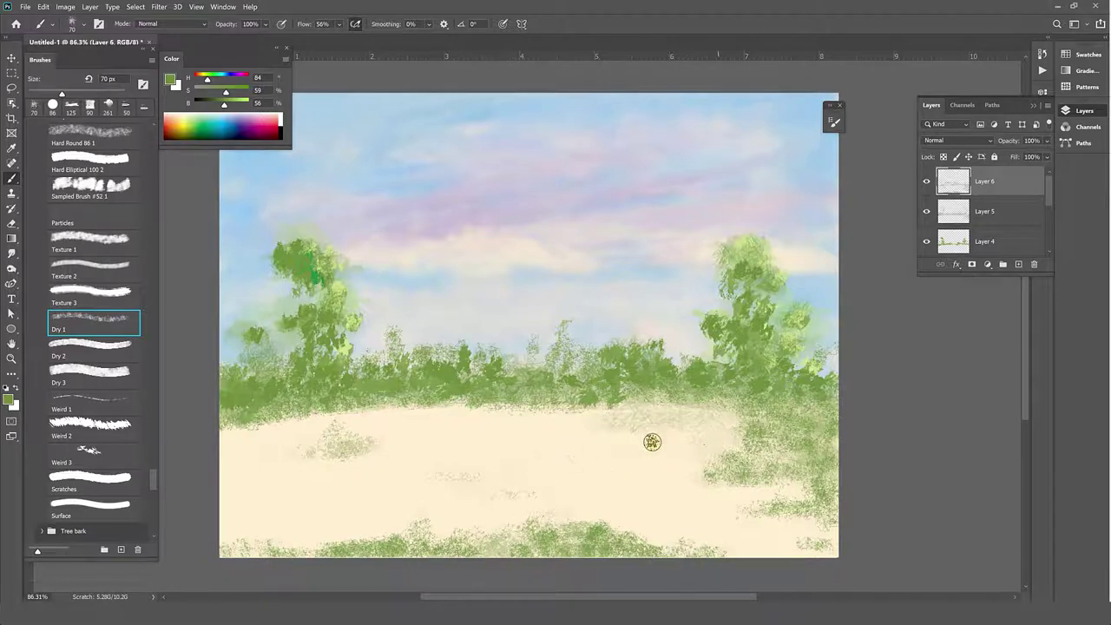
mouse_move(627, 415)
left_mouse_down()
mouse_move(655, 402)
mouse_move(699, 407)
left_mouse_up()
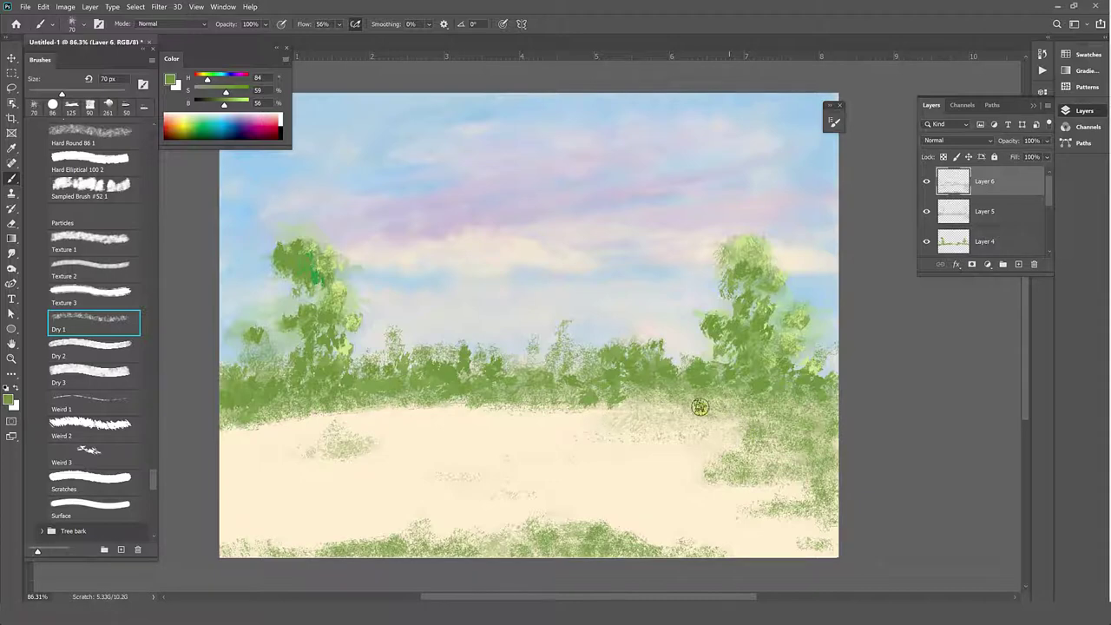
left_click_drag(322, 412, 250, 423)
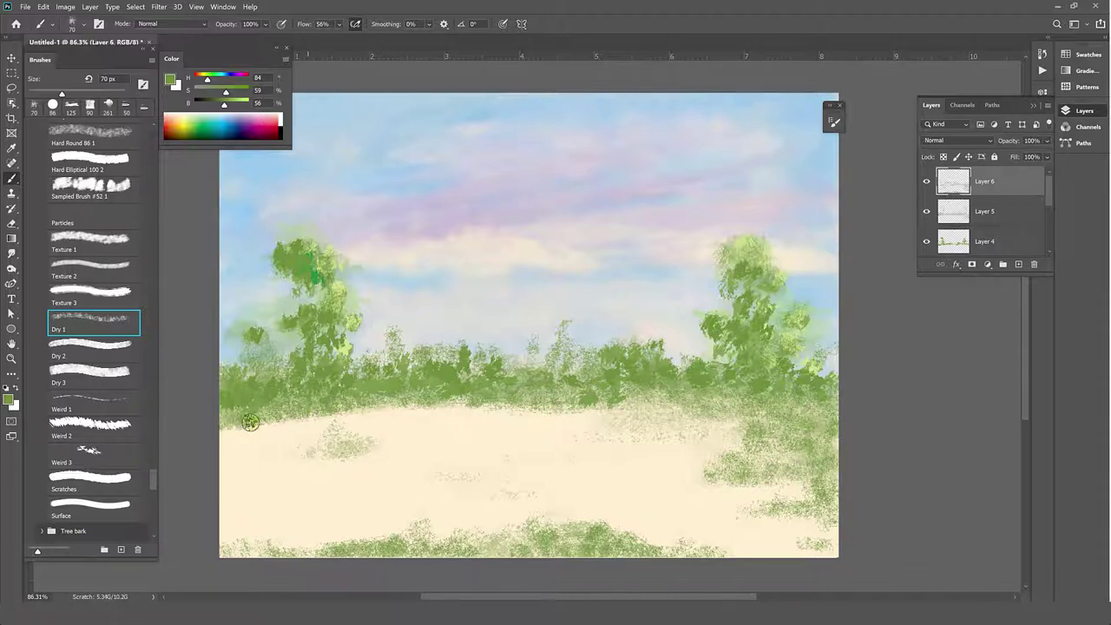
left_click(91, 424)
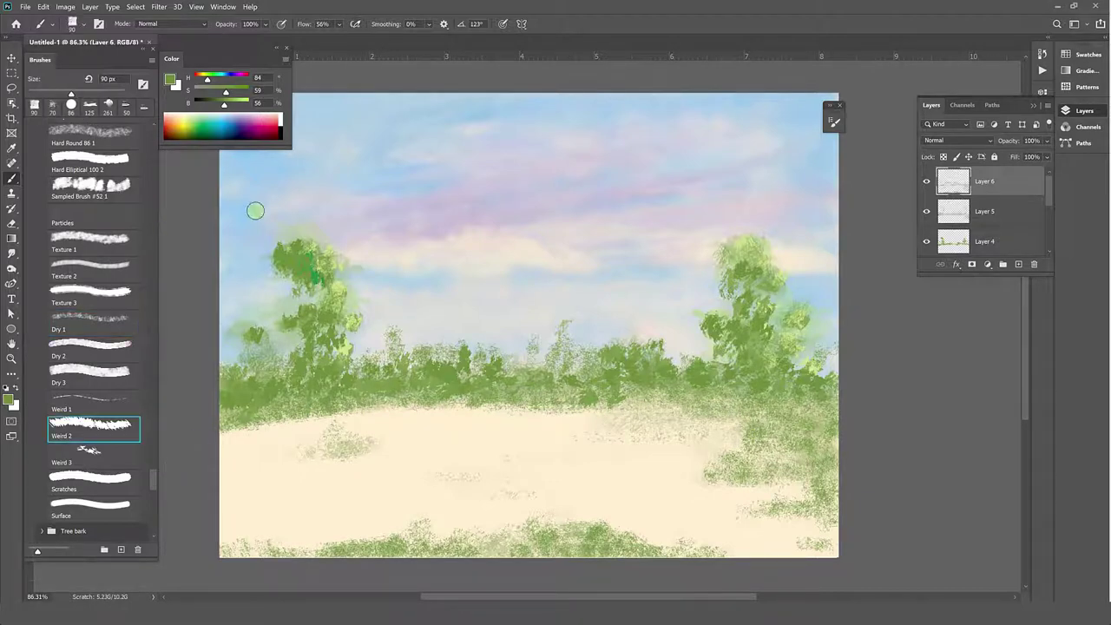
On a new Layer 7, stamp dark-brown trunks on both trees and move it below Layer 4
left_click(1015, 265)
left_click(119, 331)
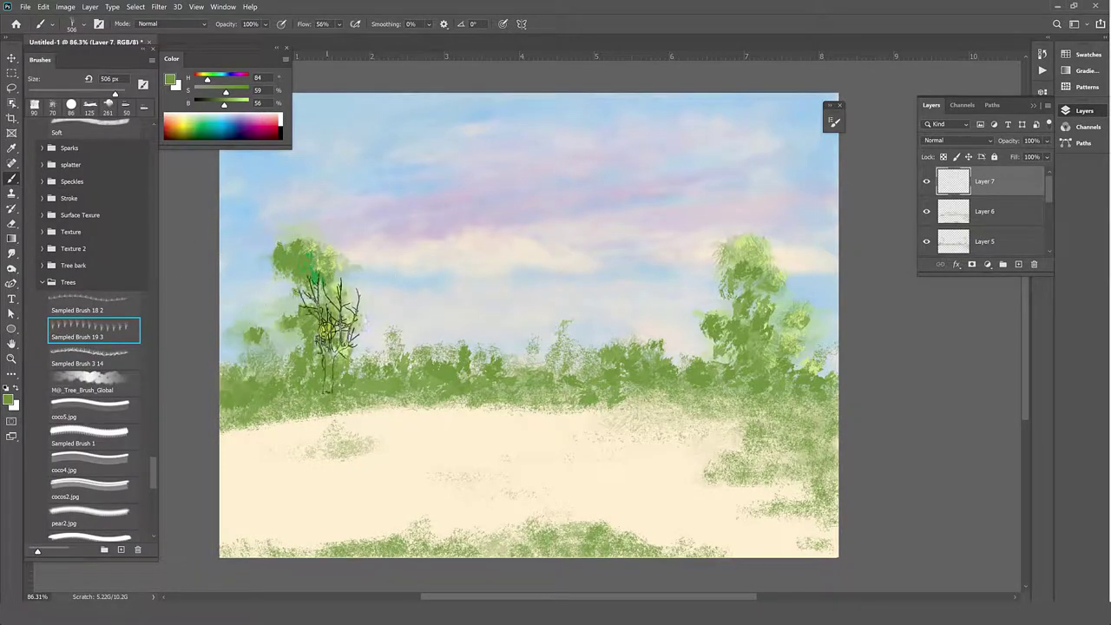
left_click(315, 328)
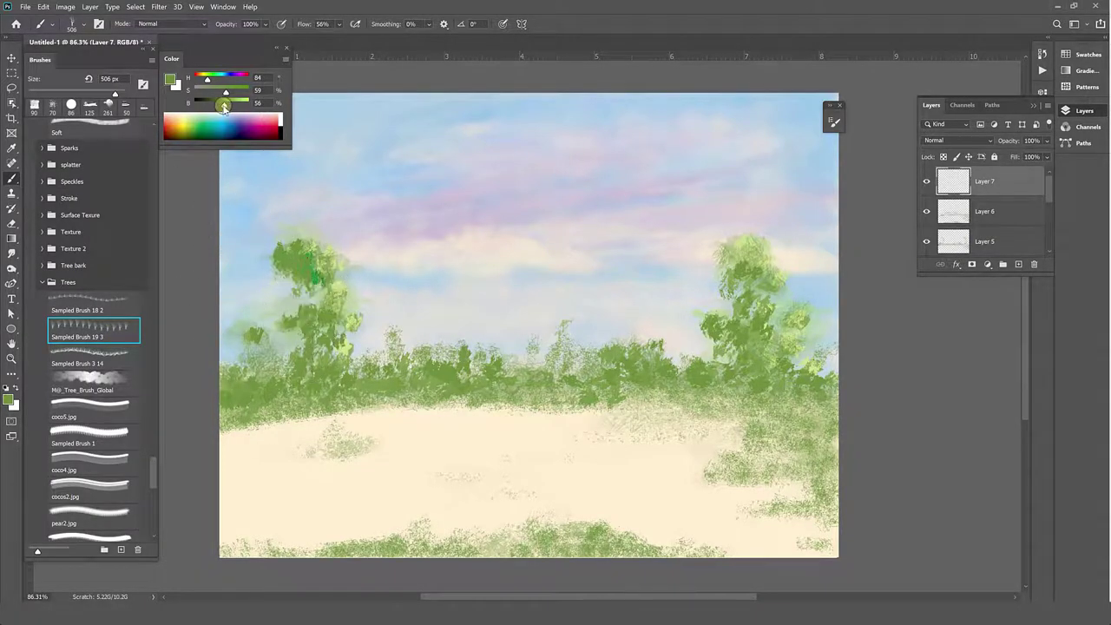
left_click_drag(176, 124, 167, 136)
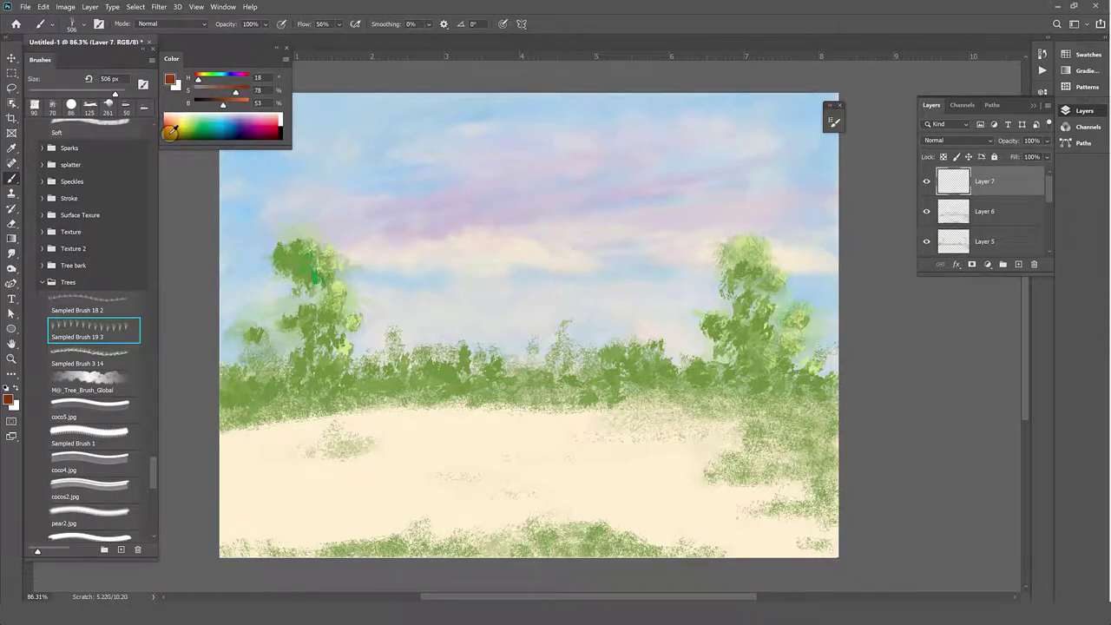
left_click(313, 313)
left_click(312, 313)
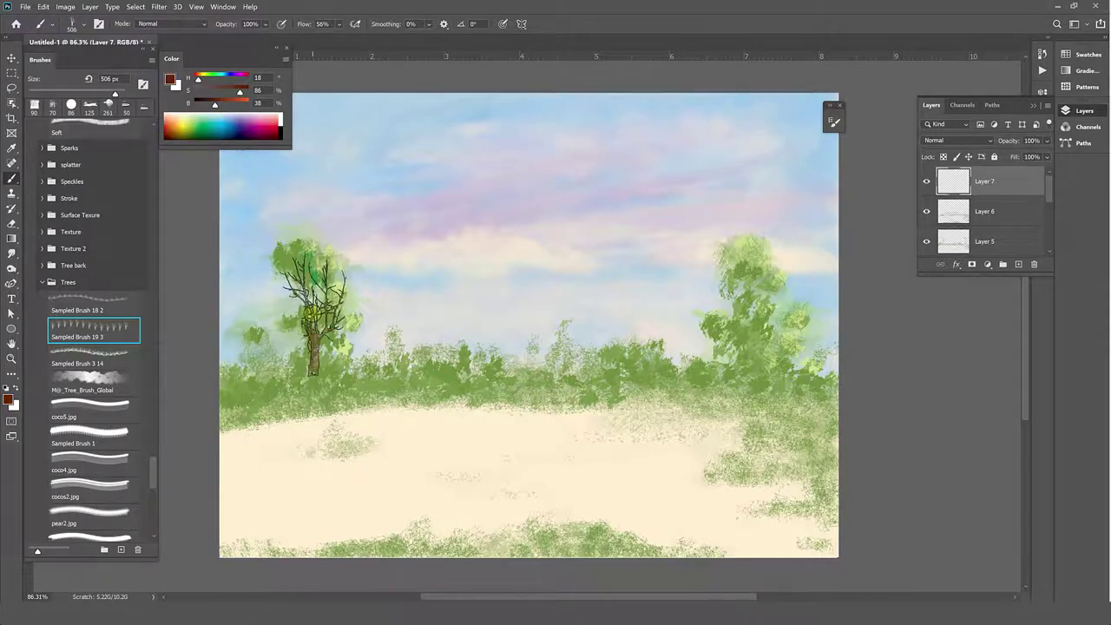
left_click(746, 305)
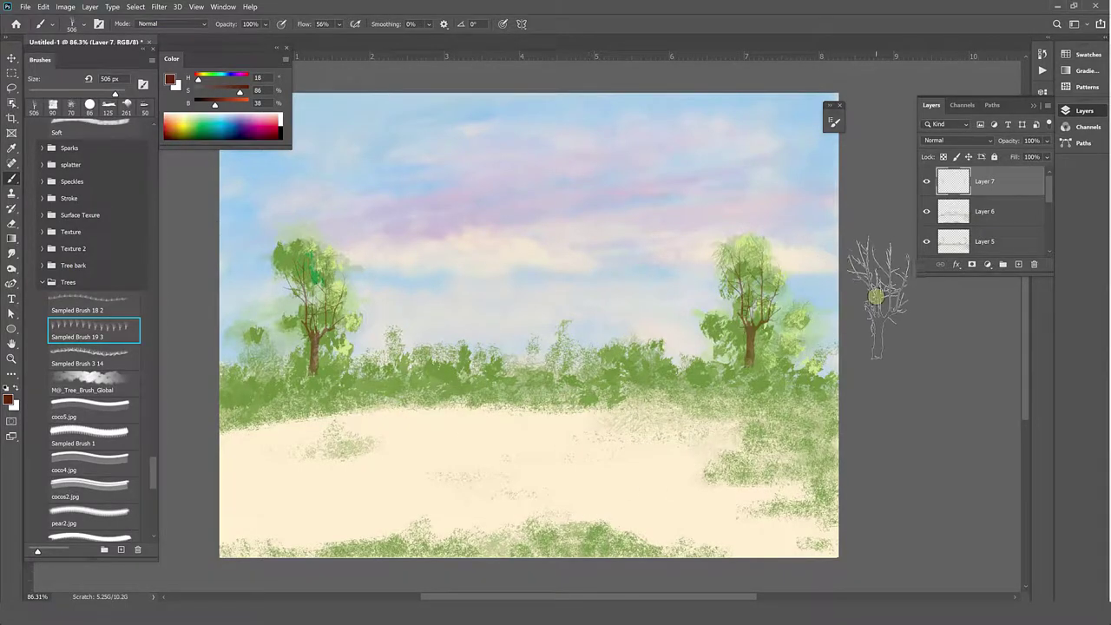
left_click_drag(1013, 183, 1019, 260)
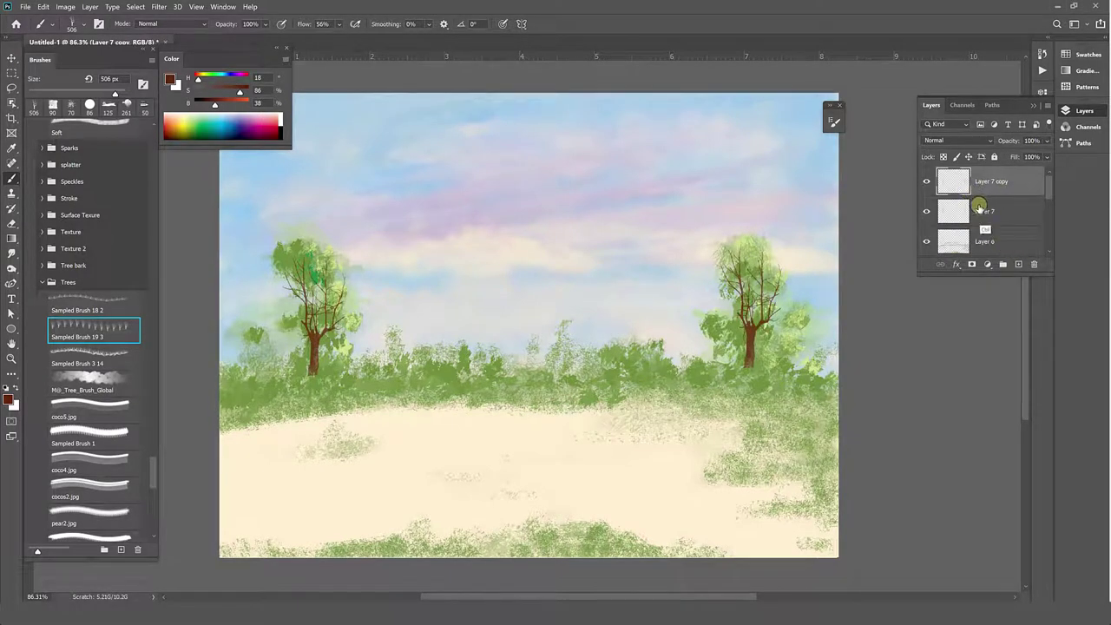
mouse_move(998, 182)
left_mouse_down()
mouse_move(1009, 240)
mouse_move(998, 249)
left_mouse_up()
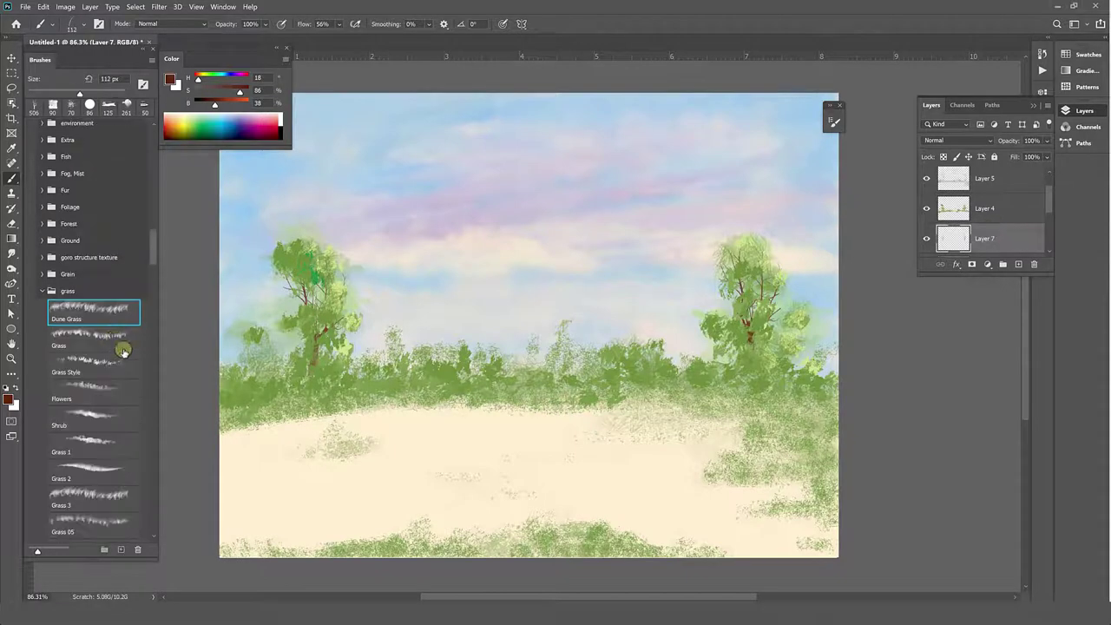
With a grass-blade brush, paint darker green blades on the right patch and bottom band
left_click(125, 350)
left_click(97, 366)
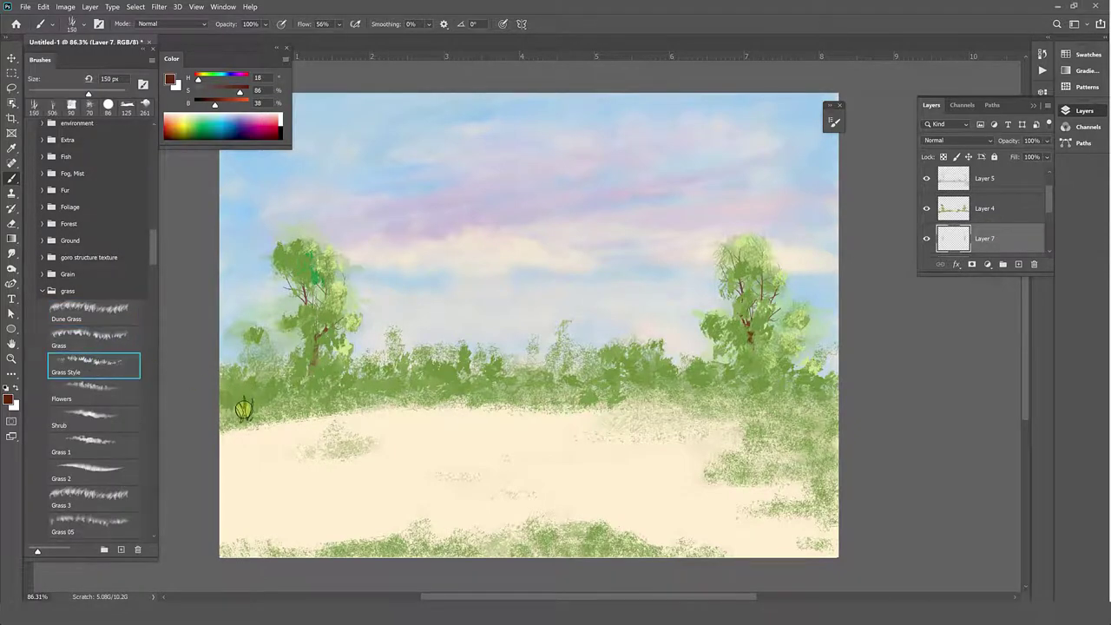
left_click(298, 369, "alt")
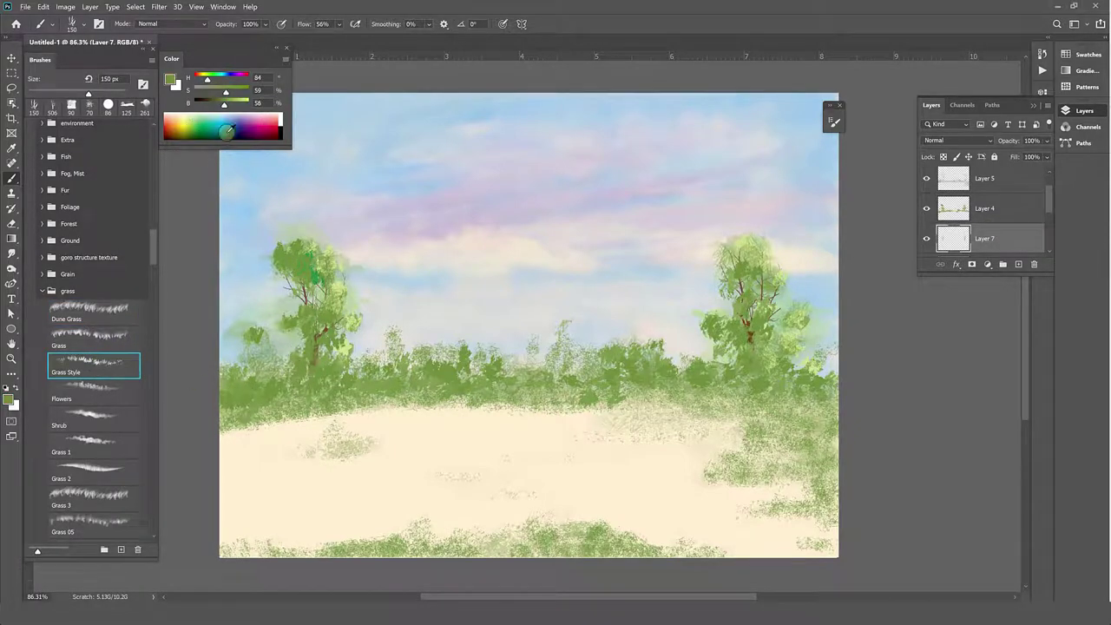
left_click_drag(223, 105, 215, 105)
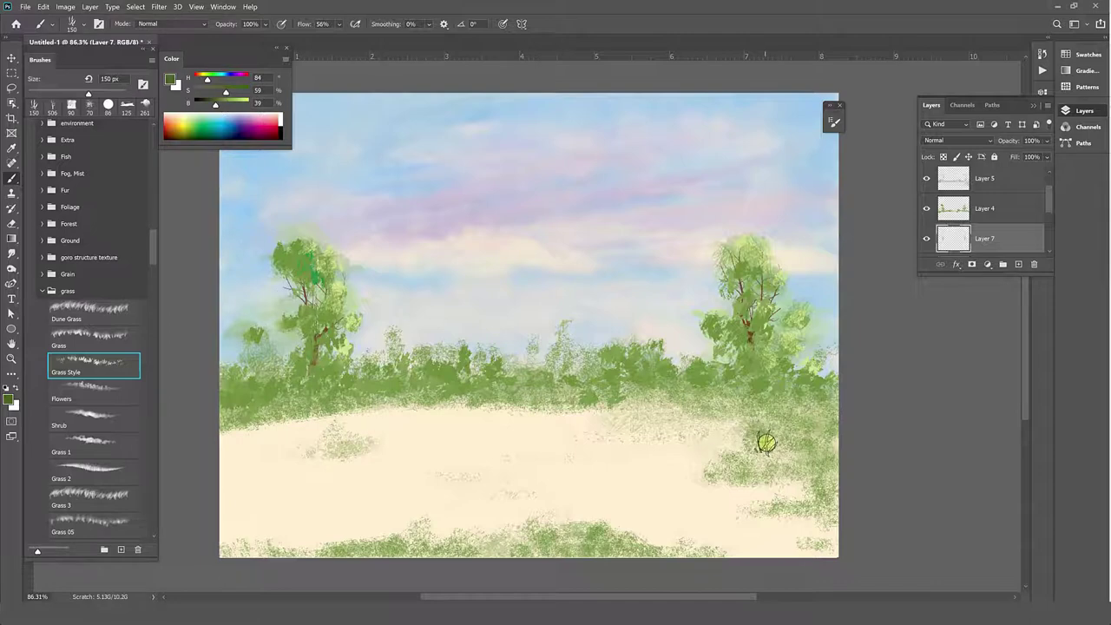
mouse_move(764, 444)
left_mouse_down()
mouse_move(803, 443)
mouse_move(825, 416)
left_mouse_up()
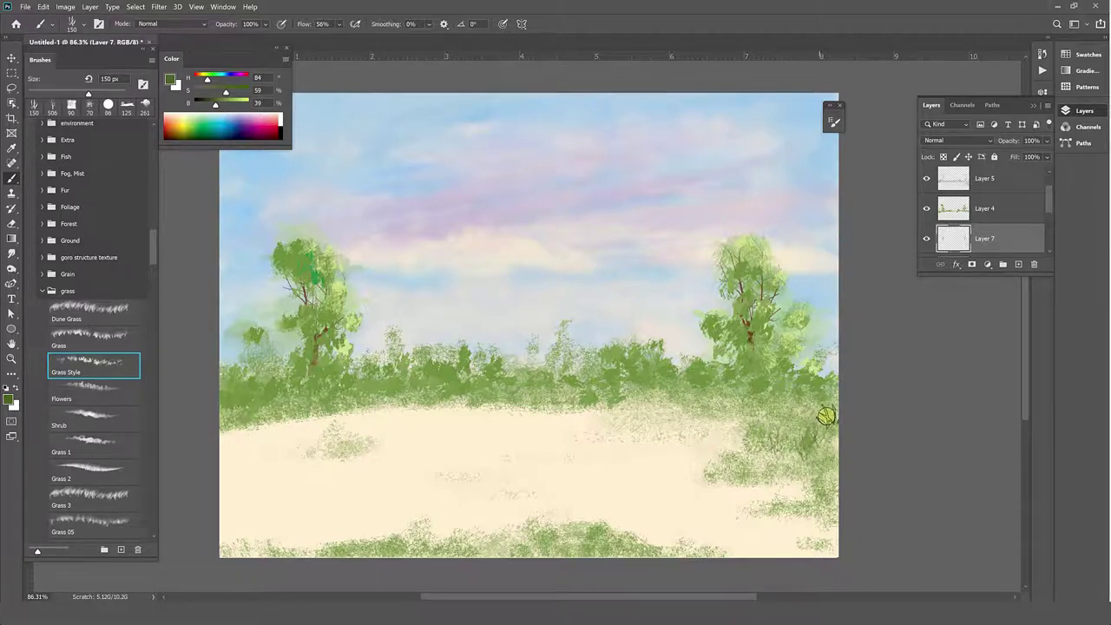
mouse_move(813, 476)
left_mouse_down()
mouse_move(822, 486)
mouse_move(824, 460)
mouse_move(788, 458)
mouse_move(792, 449)
mouse_move(744, 463)
mouse_move(755, 464)
left_mouse_up()
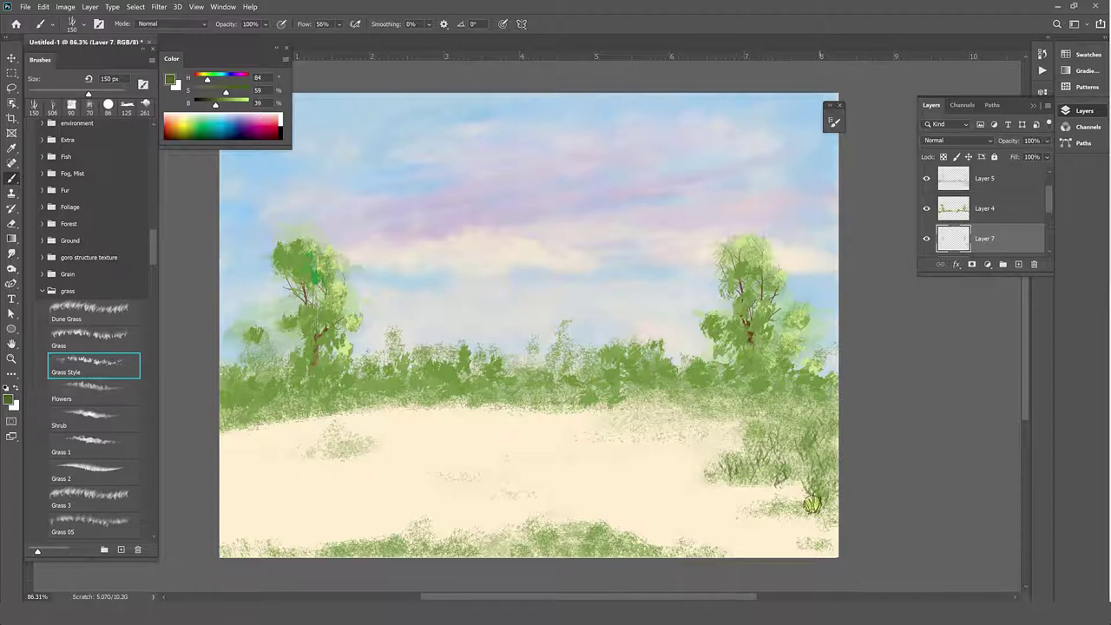
mouse_move(574, 552)
left_mouse_down()
mouse_move(411, 535)
mouse_move(304, 565)
left_mouse_up()
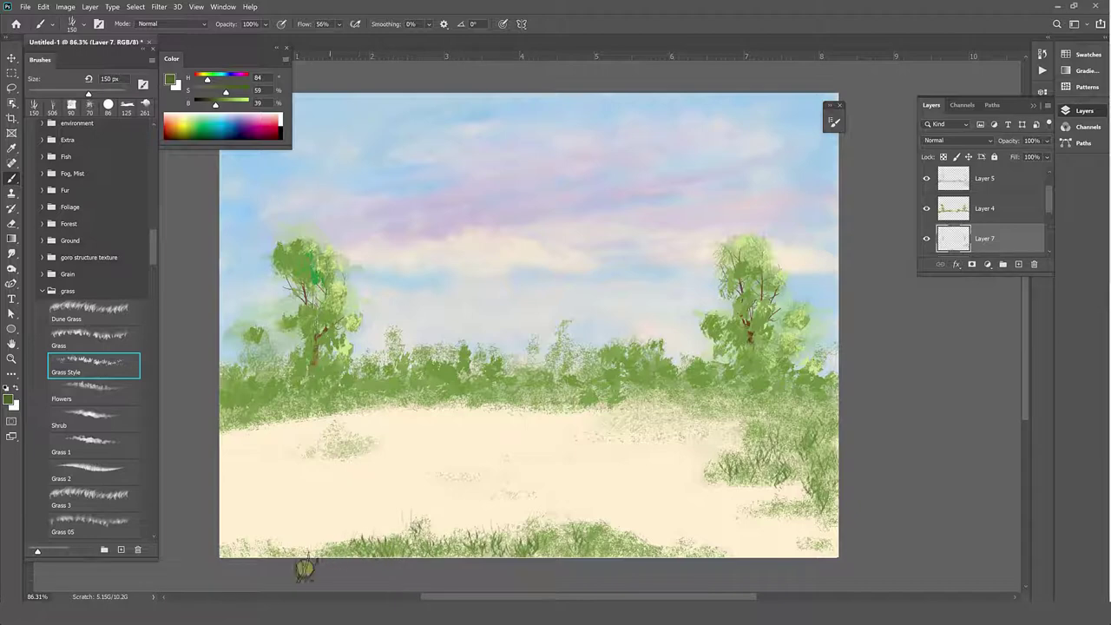
mouse_move(605, 562)
left_mouse_down()
mouse_move(564, 547)
mouse_move(610, 549)
left_mouse_up()
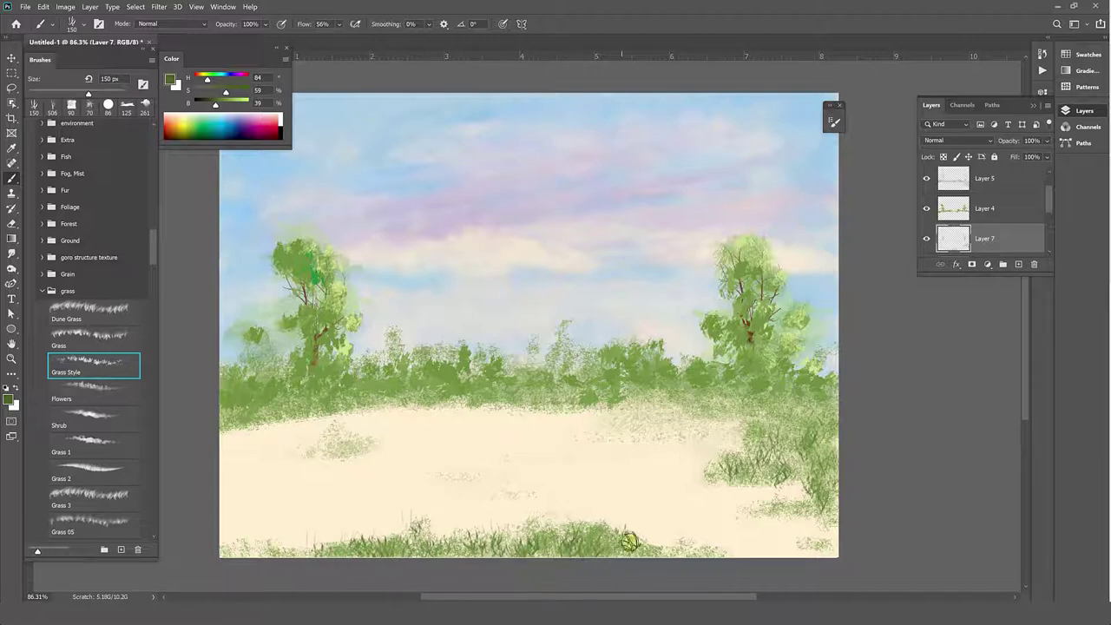
left_click_drag(499, 541, 515, 546)
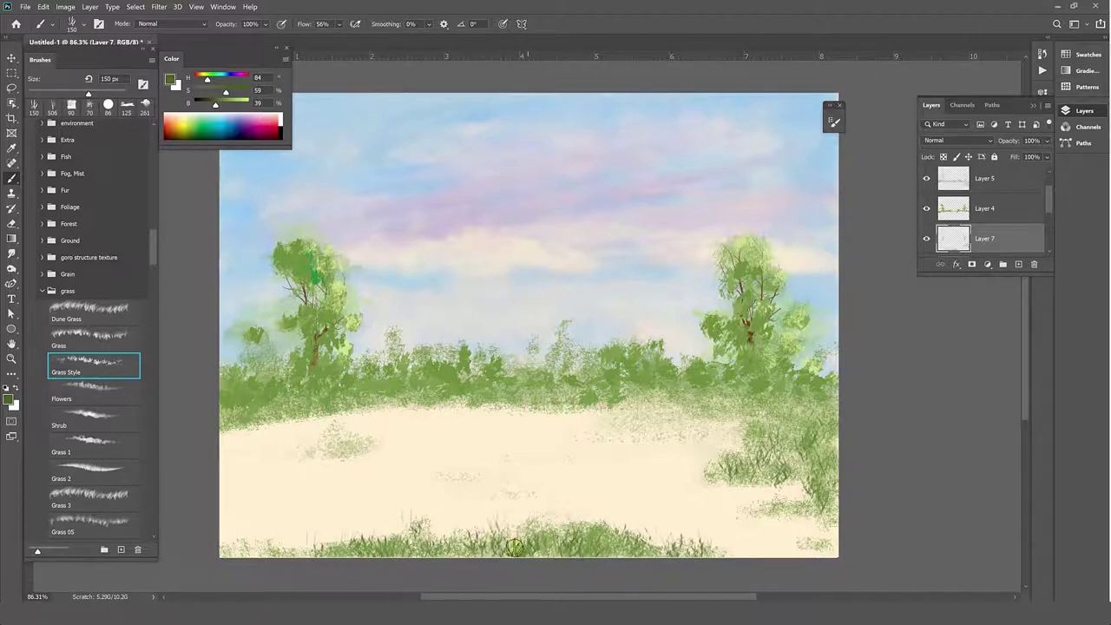
Add light-green blades to the bottom band and olive blades to the right patch
left_click(189, 123)
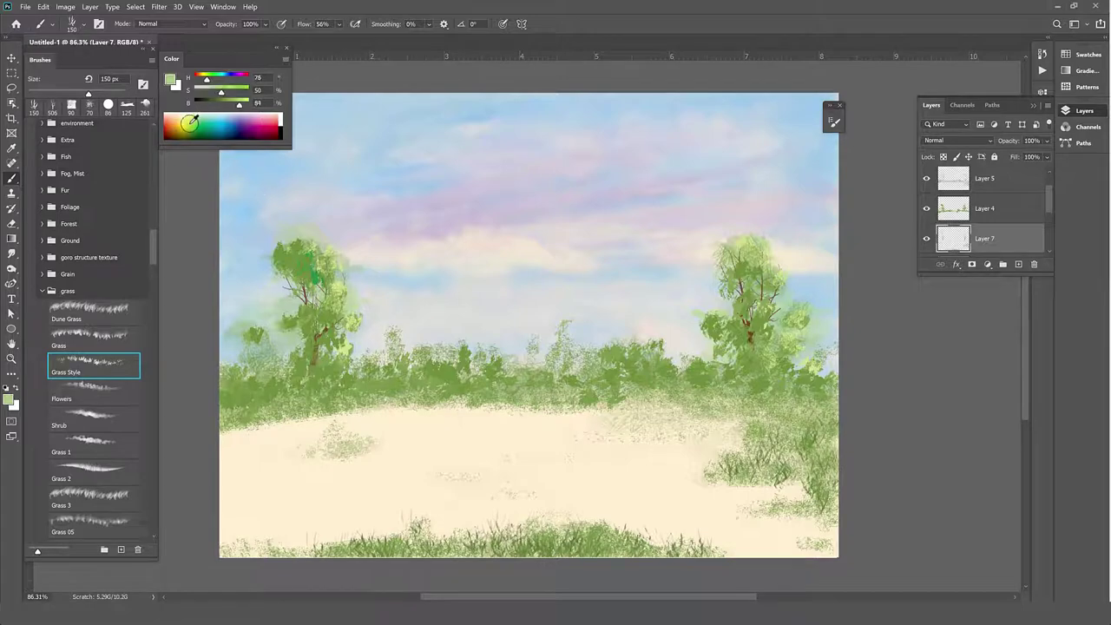
left_click_drag(400, 550, 519, 549)
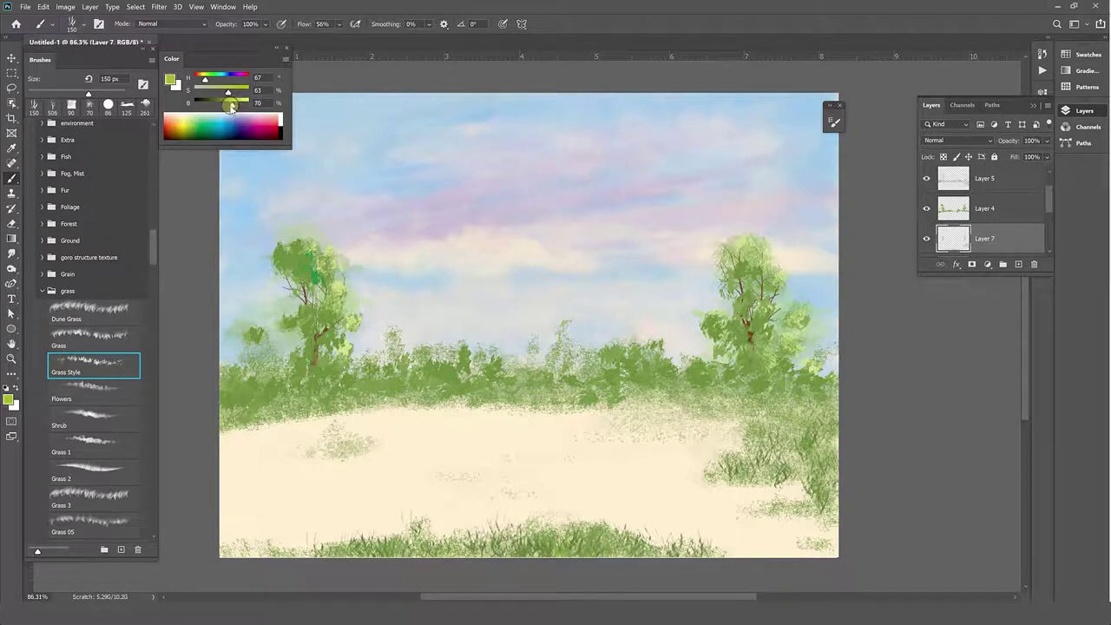
left_click_drag(241, 105, 228, 105)
left_click_drag(764, 483, 804, 480)
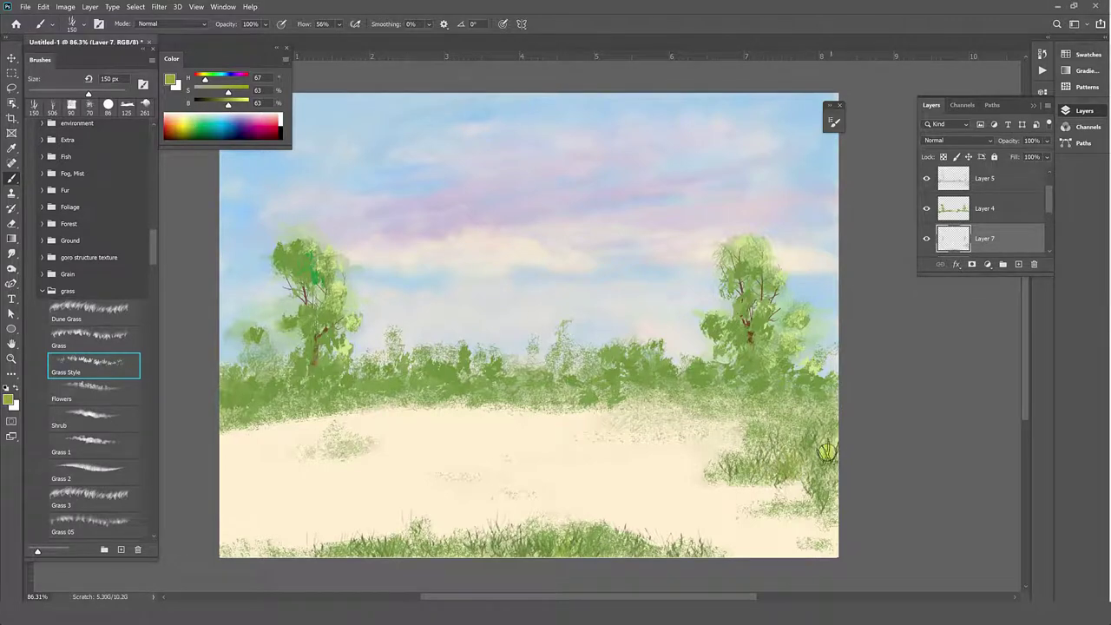
left_click_drag(838, 384, 819, 510)
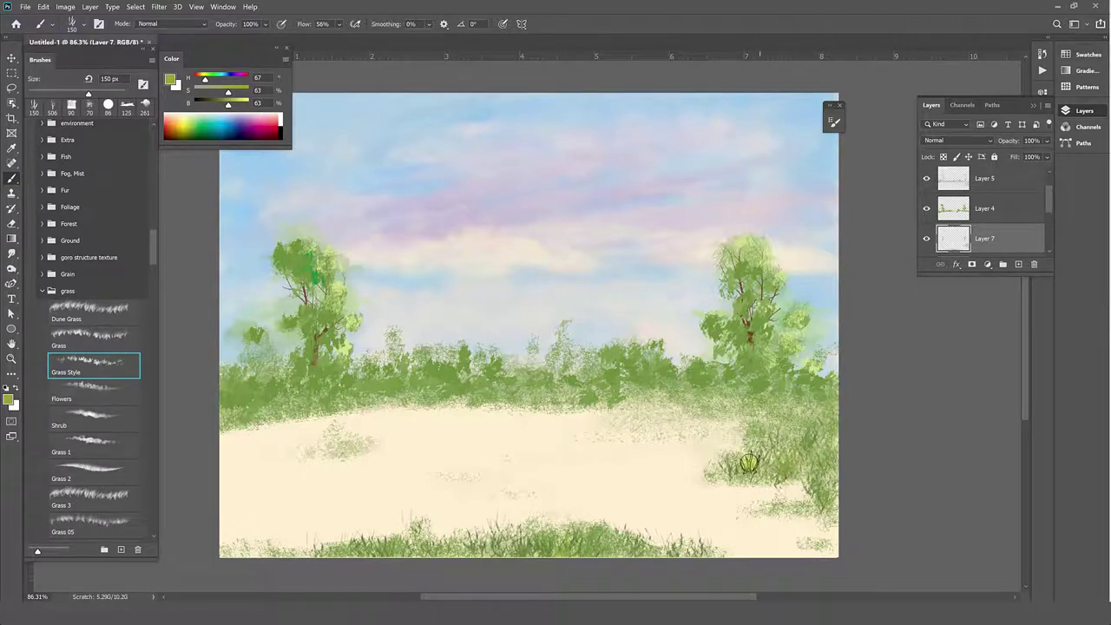
left_click_drag(731, 495, 796, 490)
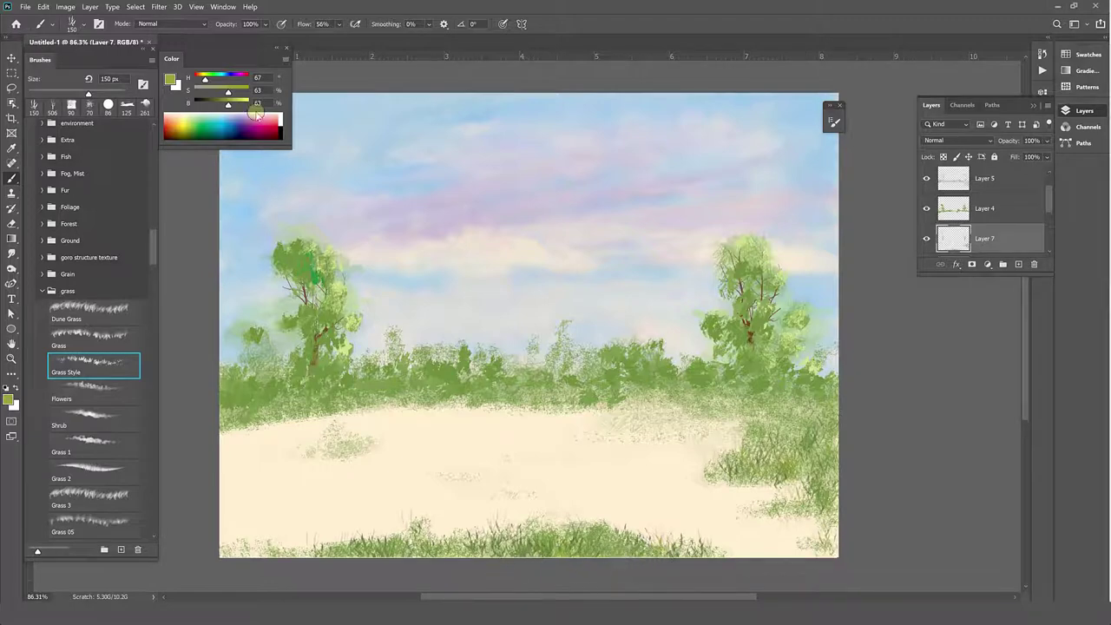
Paint dense dark-green grass along the bottom band and right grass patch
left_click_drag(200, 126, 206, 135)
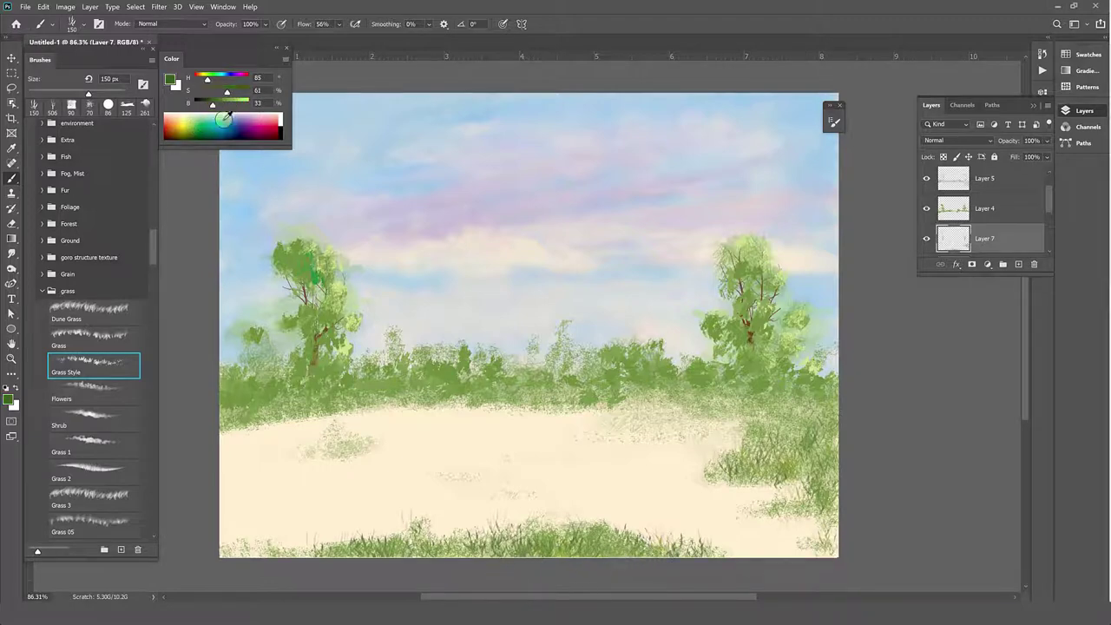
mouse_move(310, 554)
left_mouse_down()
mouse_move(488, 540)
mouse_move(560, 552)
mouse_move(602, 540)
mouse_move(653, 545)
left_mouse_up()
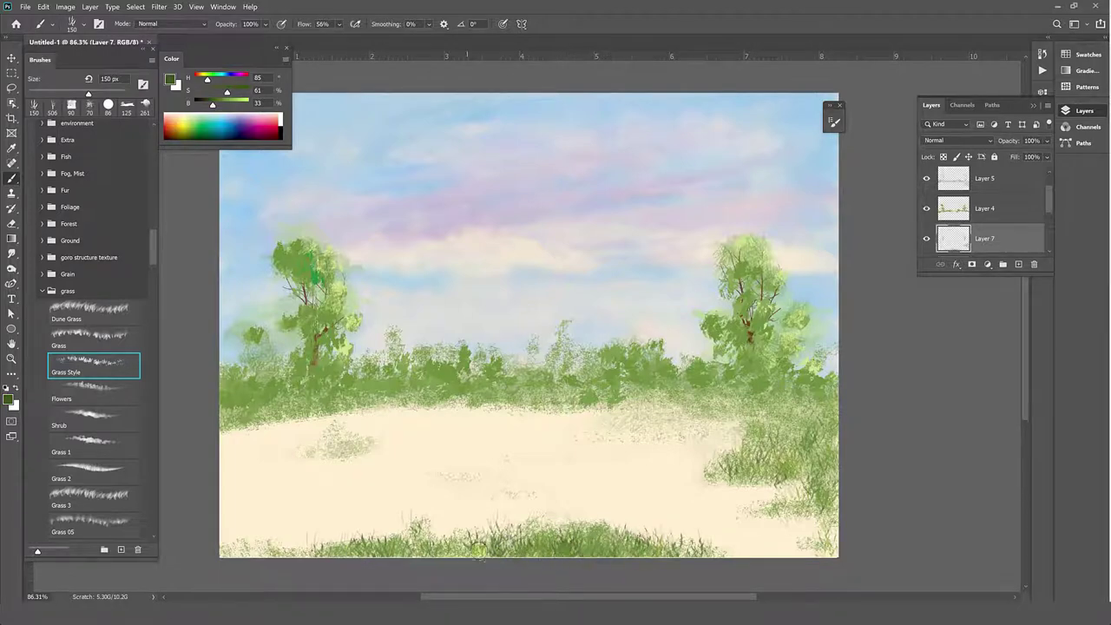
mouse_move(321, 561)
left_mouse_down()
mouse_move(396, 536)
mouse_move(454, 555)
mouse_move(484, 545)
left_mouse_up()
mouse_move(739, 489)
left_mouse_down()
mouse_move(761, 471)
mouse_move(734, 461)
mouse_move(790, 456)
mouse_move(832, 435)
left_mouse_up()
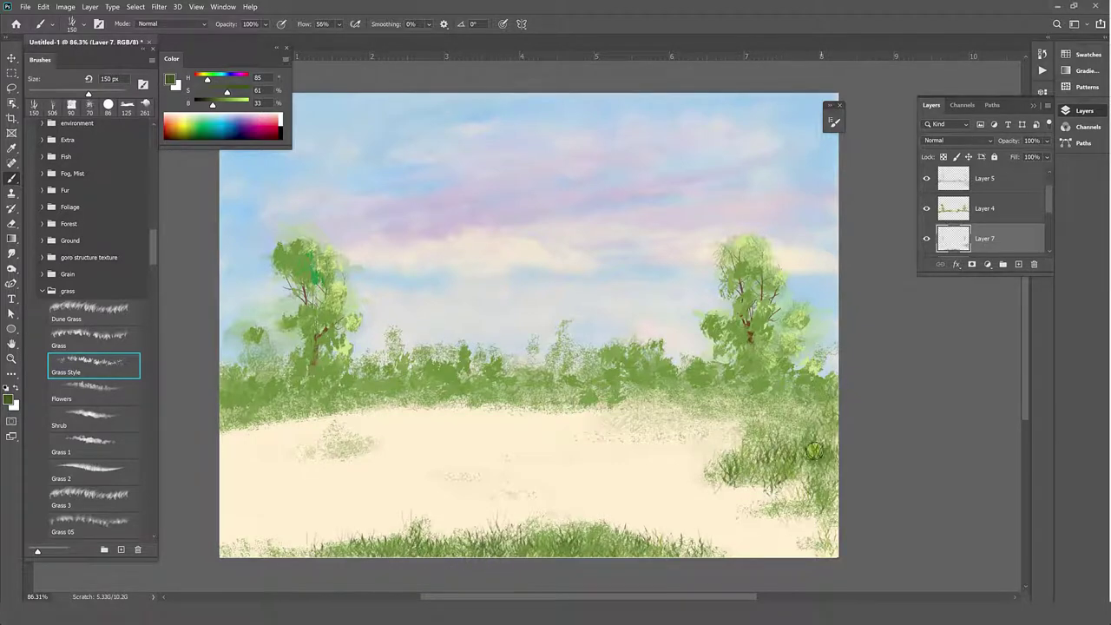
left_click_drag(834, 487, 826, 531)
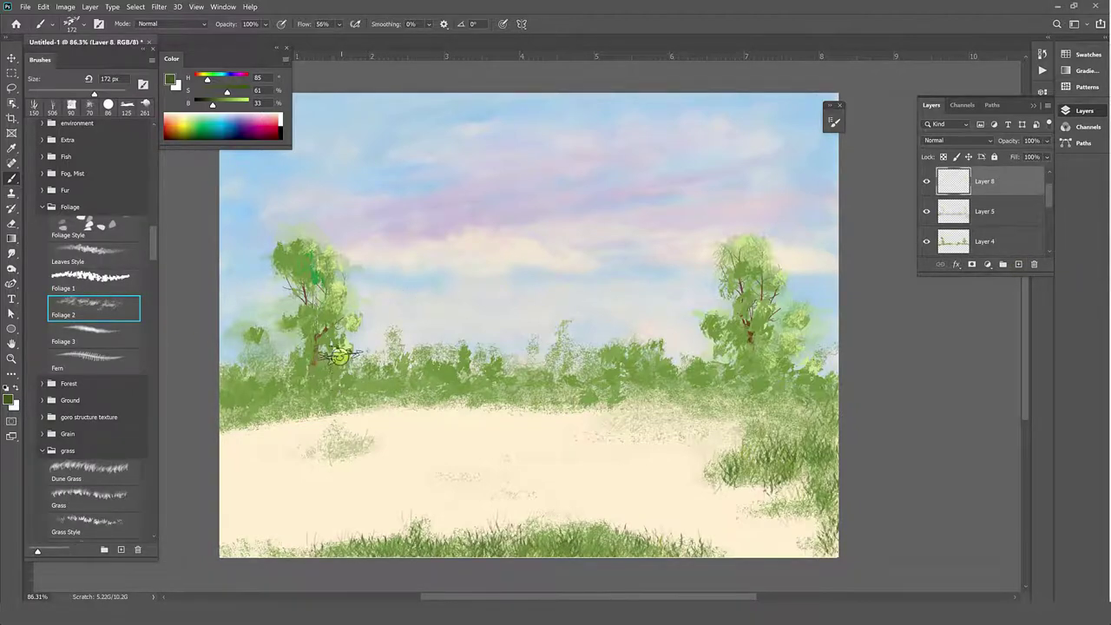
Paint darker foliage over the hedgerow, left bushes and beside the right tree
mouse_move(317, 367)
left_mouse_down()
mouse_move(291, 378)
mouse_move(365, 379)
mouse_move(408, 343)
left_mouse_up()
mouse_move(247, 382)
left_mouse_down()
mouse_move(270, 370)
mouse_move(256, 386)
mouse_move(251, 347)
left_mouse_up()
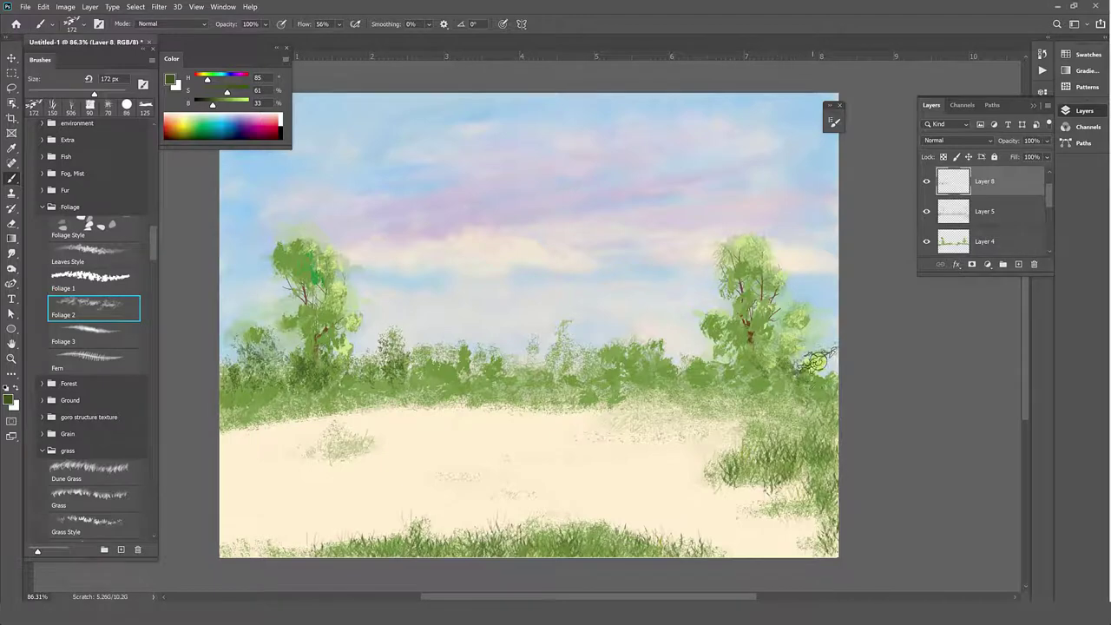
mouse_move(764, 360)
left_mouse_down()
mouse_move(661, 404)
mouse_move(649, 351)
mouse_move(611, 364)
mouse_move(681, 380)
left_mouse_up()
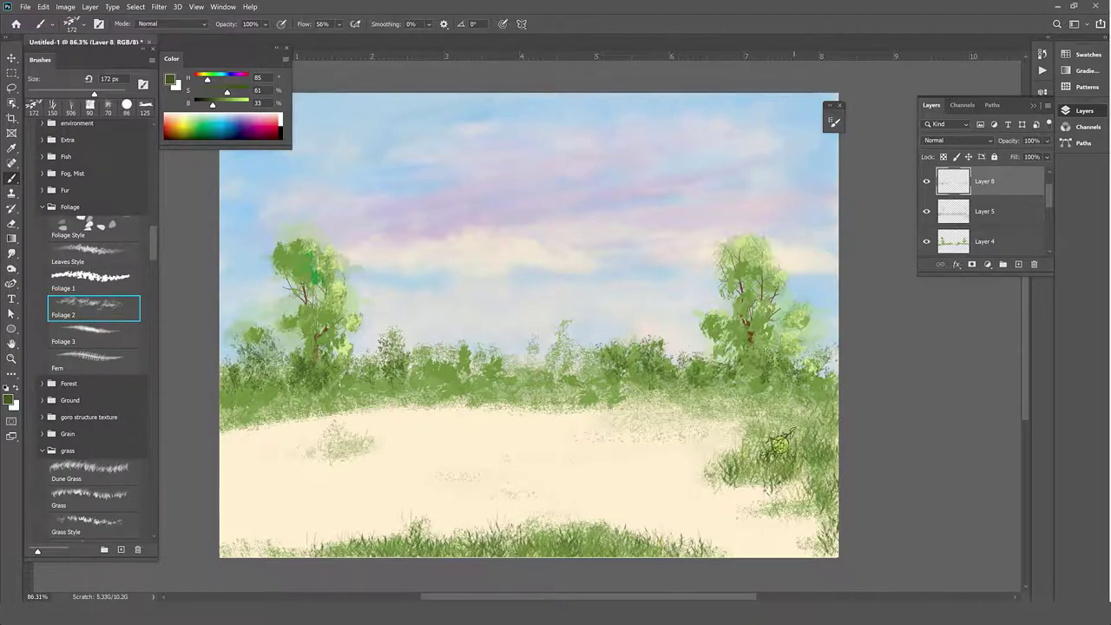
mouse_move(534, 378)
left_mouse_down()
mouse_move(577, 381)
mouse_move(352, 378)
mouse_move(314, 354)
left_mouse_up()
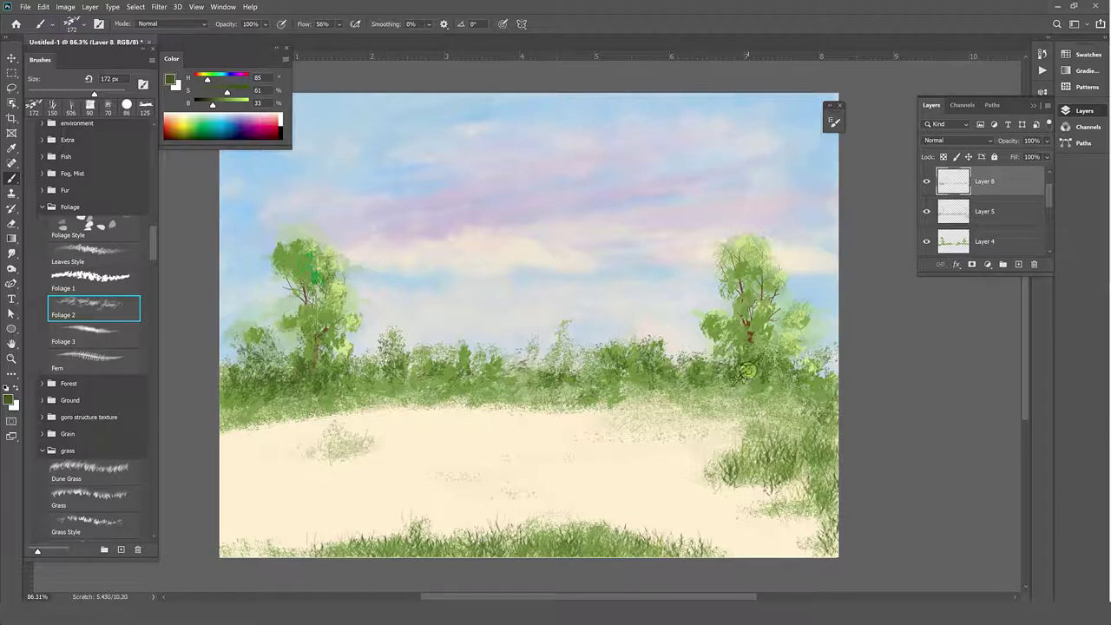
left_click_drag(819, 378, 827, 390)
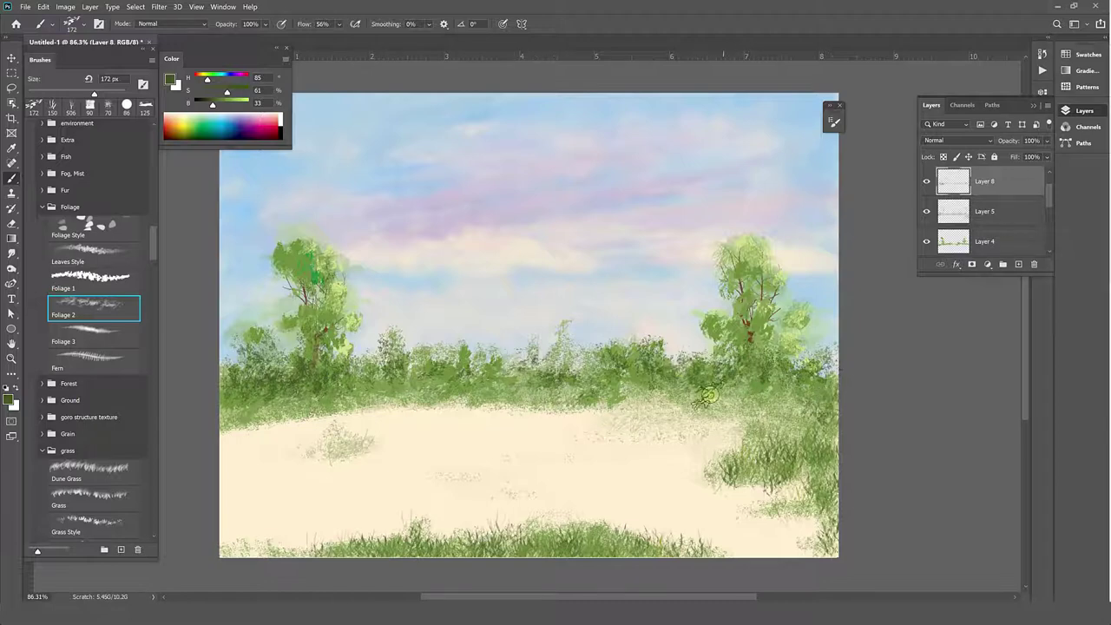
With a leaf-shaped brush, thicken the left canopy, right tree, hedgerow and middle bushes
left_click(94, 331)
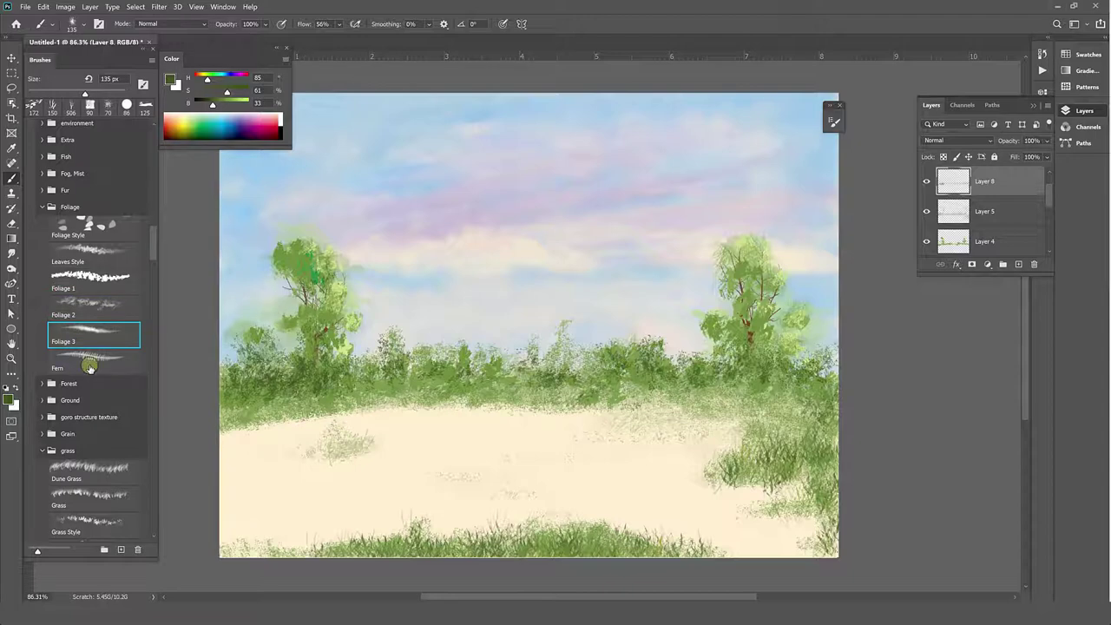
left_click(87, 225)
left_click(110, 250)
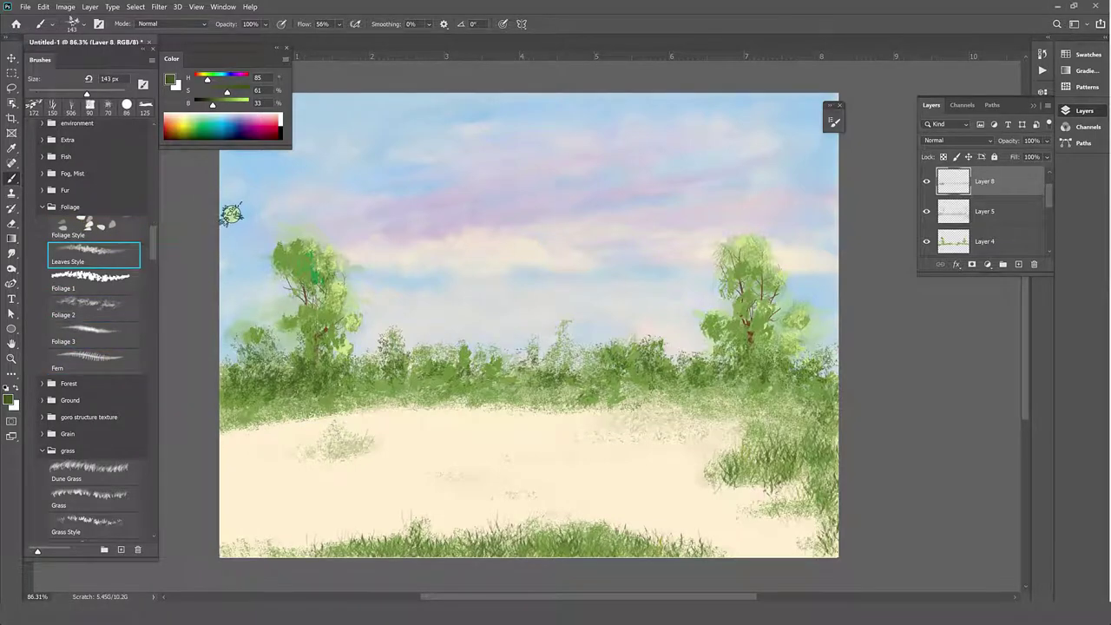
left_click_drag(278, 373, 260, 377)
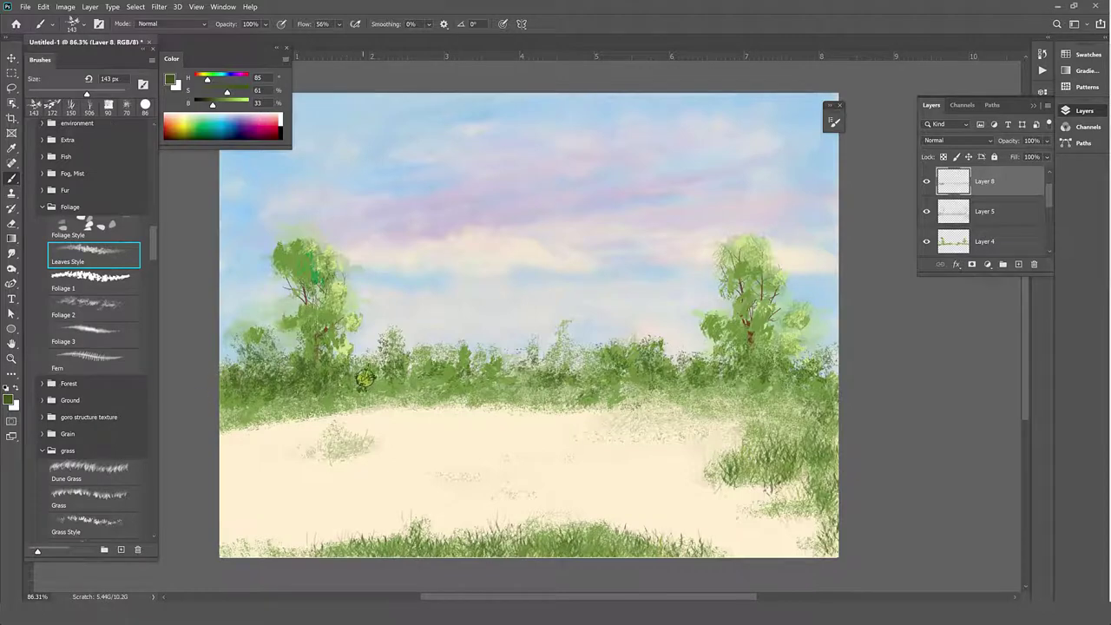
left_click_drag(408, 363, 384, 369)
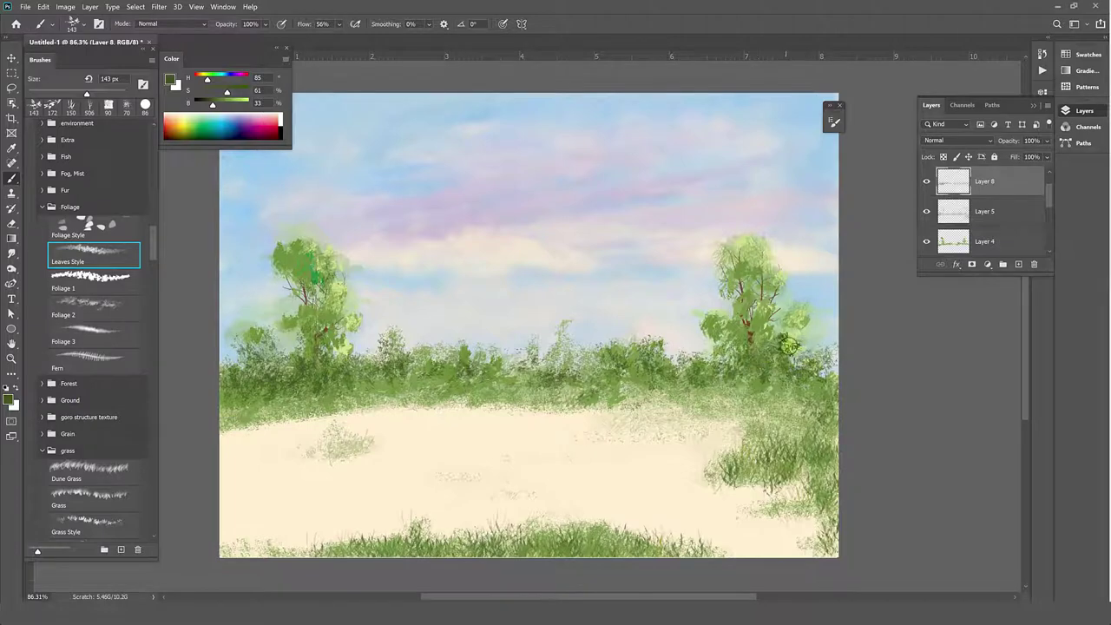
mouse_move(738, 321)
left_mouse_down()
mouse_move(748, 275)
mouse_move(737, 278)
mouse_move(720, 334)
mouse_move(750, 334)
mouse_move(789, 282)
mouse_move(800, 329)
left_mouse_up()
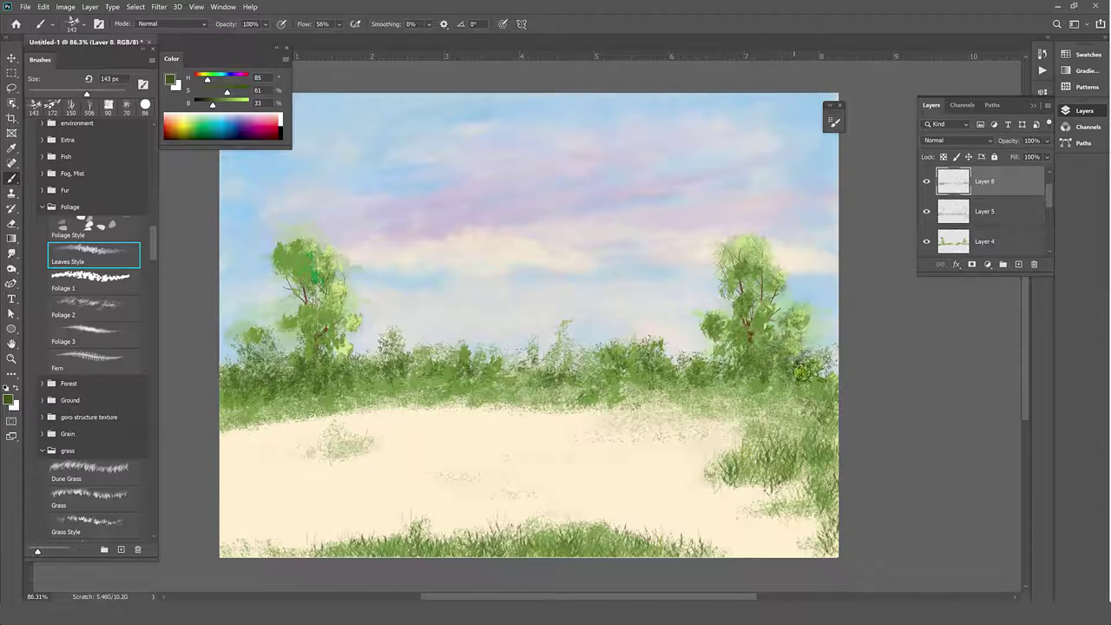
mouse_move(328, 310)
left_mouse_down()
mouse_move(310, 269)
mouse_move(280, 261)
mouse_move(329, 295)
mouse_move(321, 269)
mouse_move(308, 264)
mouse_move(309, 349)
mouse_move(295, 323)
mouse_move(341, 339)
left_mouse_up()
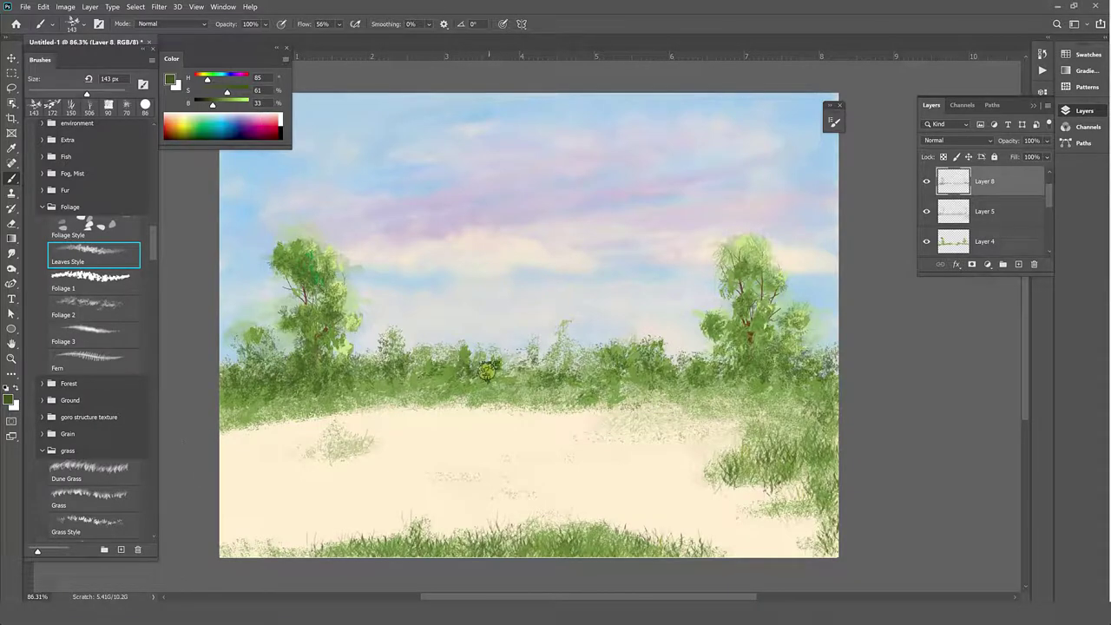
left_click_drag(486, 372, 746, 379)
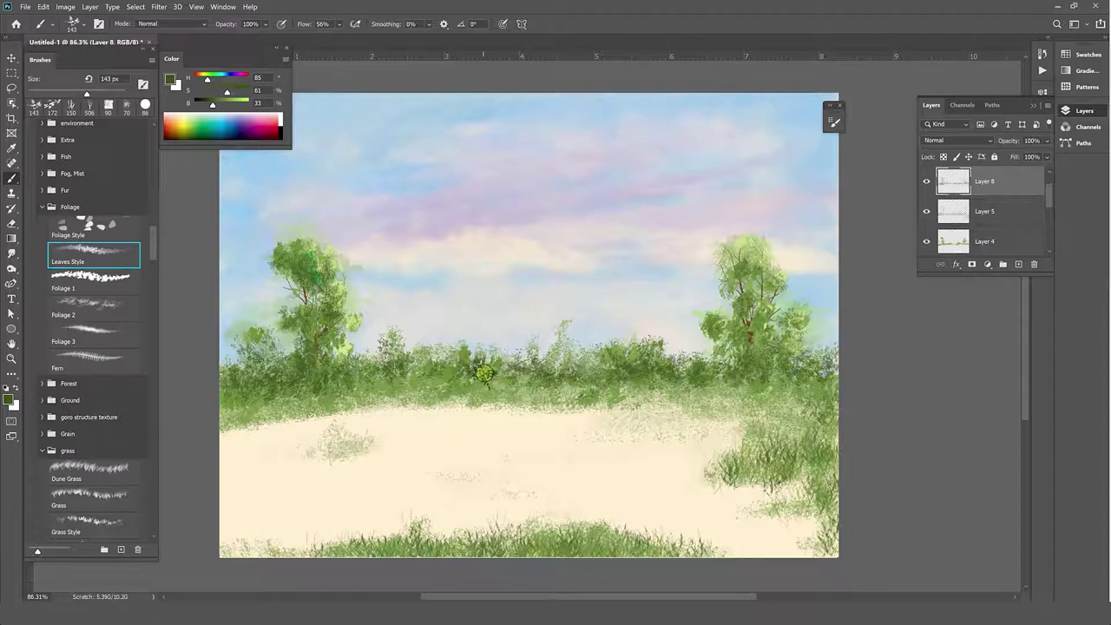
mouse_move(486, 372)
left_mouse_down()
mouse_move(244, 379)
mouse_move(243, 340)
mouse_move(271, 366)
mouse_move(608, 365)
left_mouse_up()
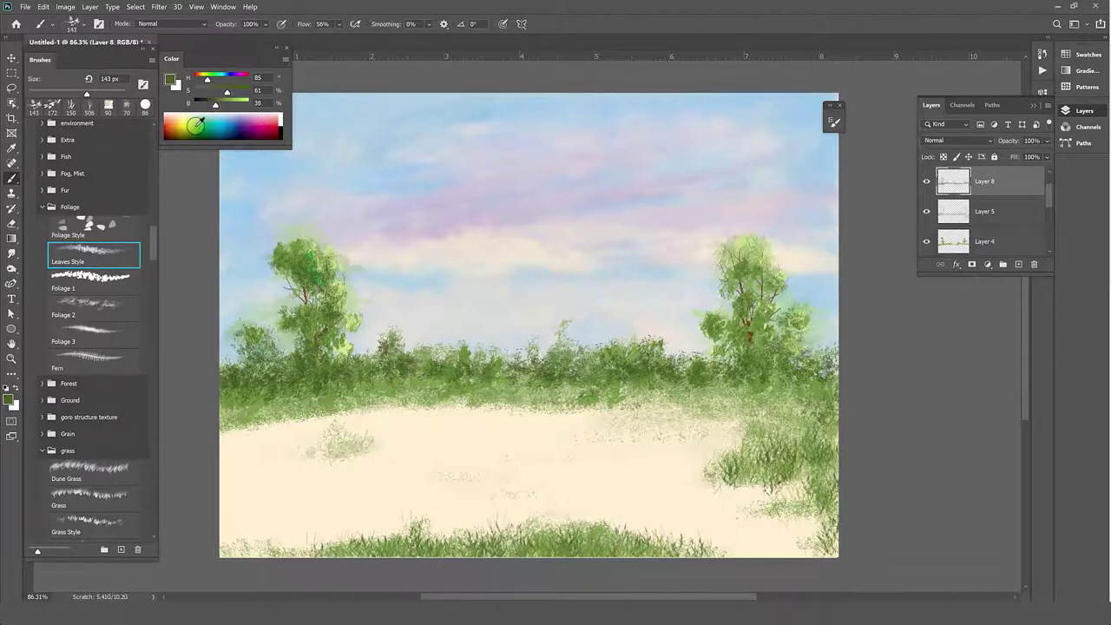
Dab yellow-green highlights on the left tree, then deepen foliage along the treeline
left_click_drag(196, 126, 191, 132)
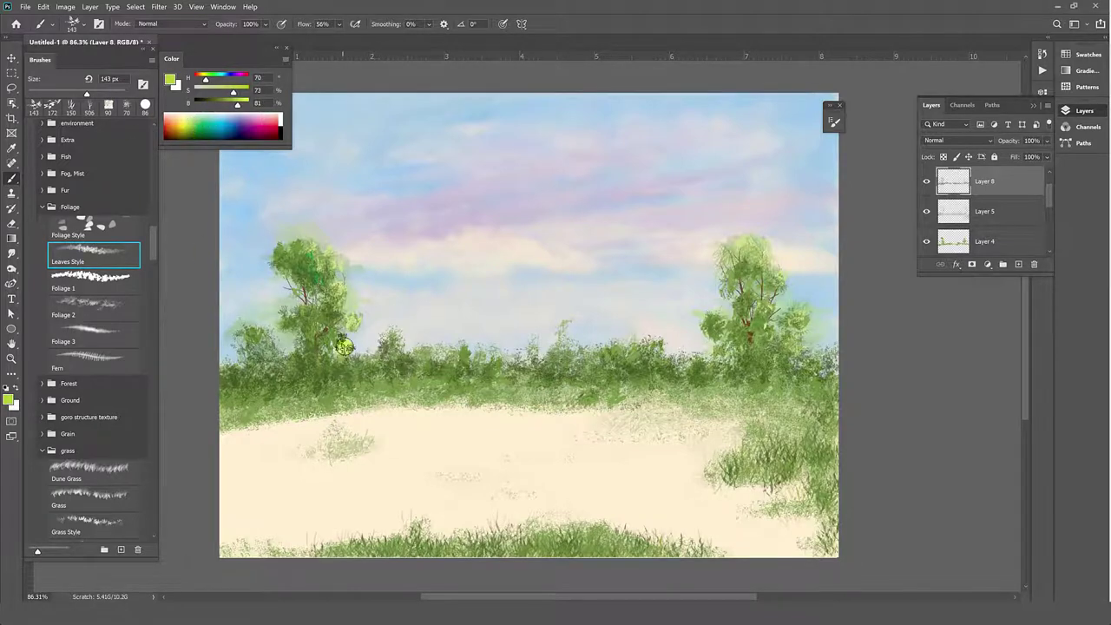
left_click_drag(344, 346, 342, 340)
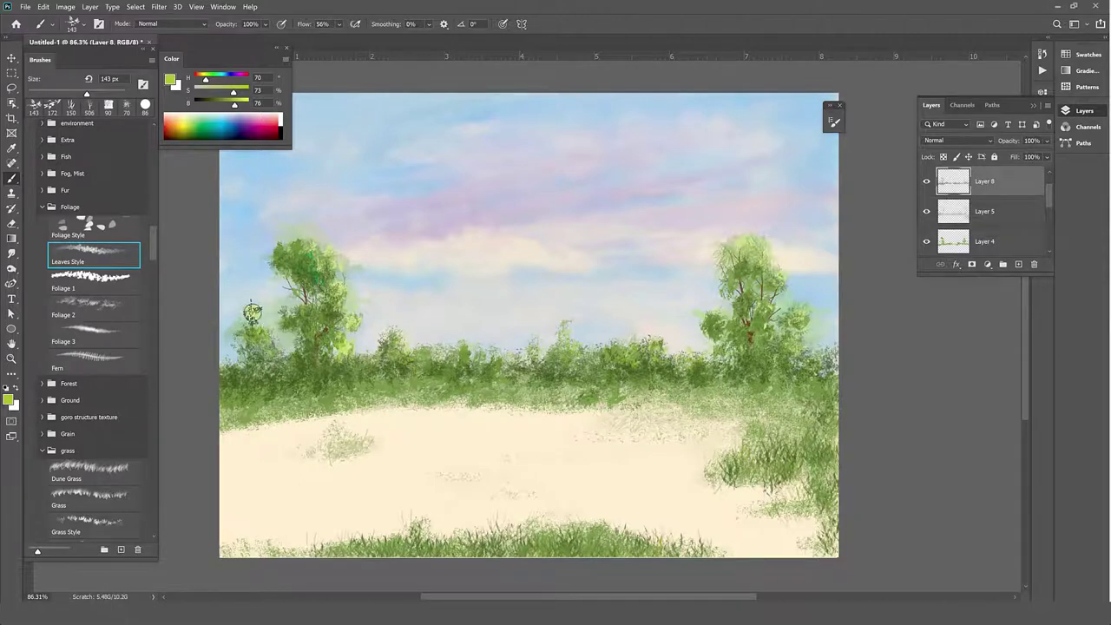
left_click_drag(233, 105, 218, 103)
mouse_move(249, 348)
left_mouse_down()
mouse_move(243, 341)
mouse_move(390, 360)
mouse_move(345, 352)
mouse_move(351, 321)
left_mouse_up()
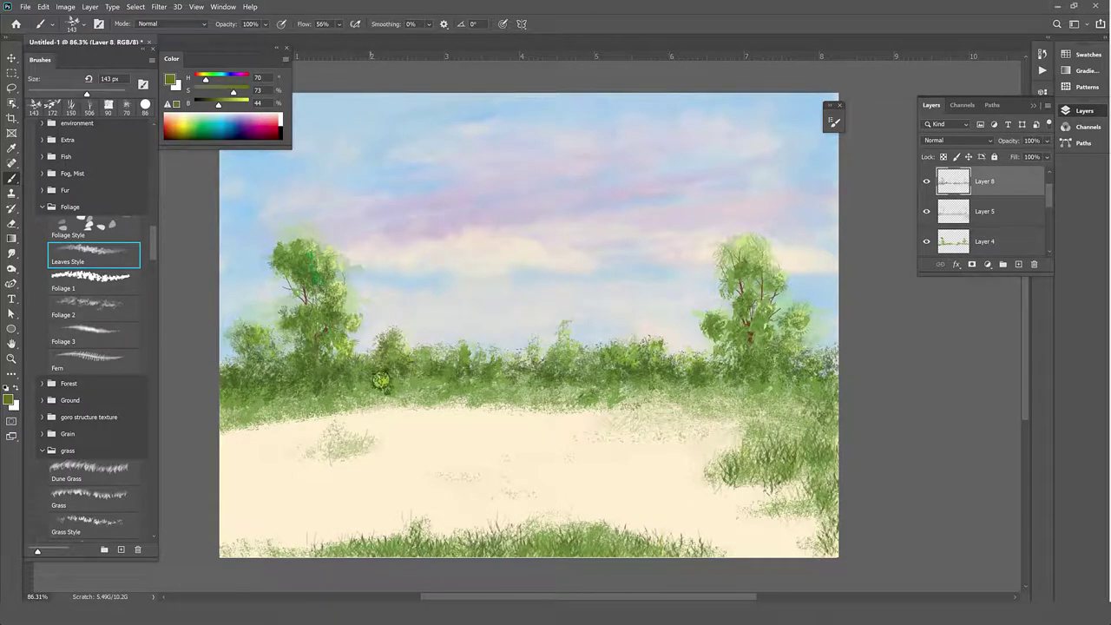
mouse_move(612, 384)
left_mouse_down()
mouse_move(556, 370)
mouse_move(568, 350)
mouse_move(535, 360)
left_mouse_up()
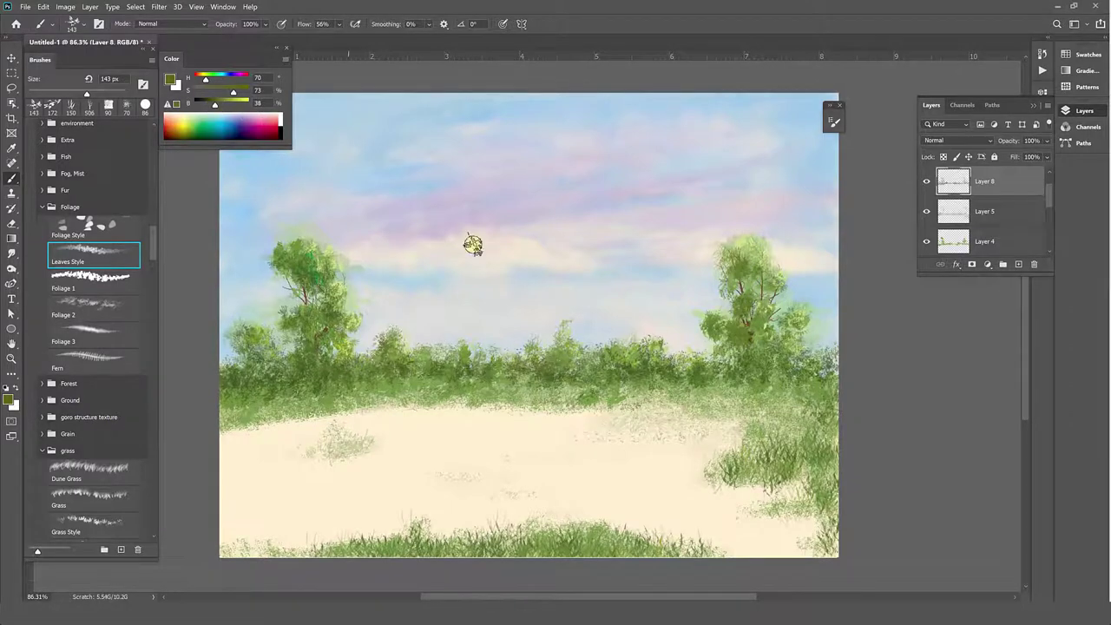
mouse_move(739, 339)
left_mouse_down()
mouse_move(717, 326)
mouse_move(732, 351)
mouse_move(718, 365)
left_mouse_up()
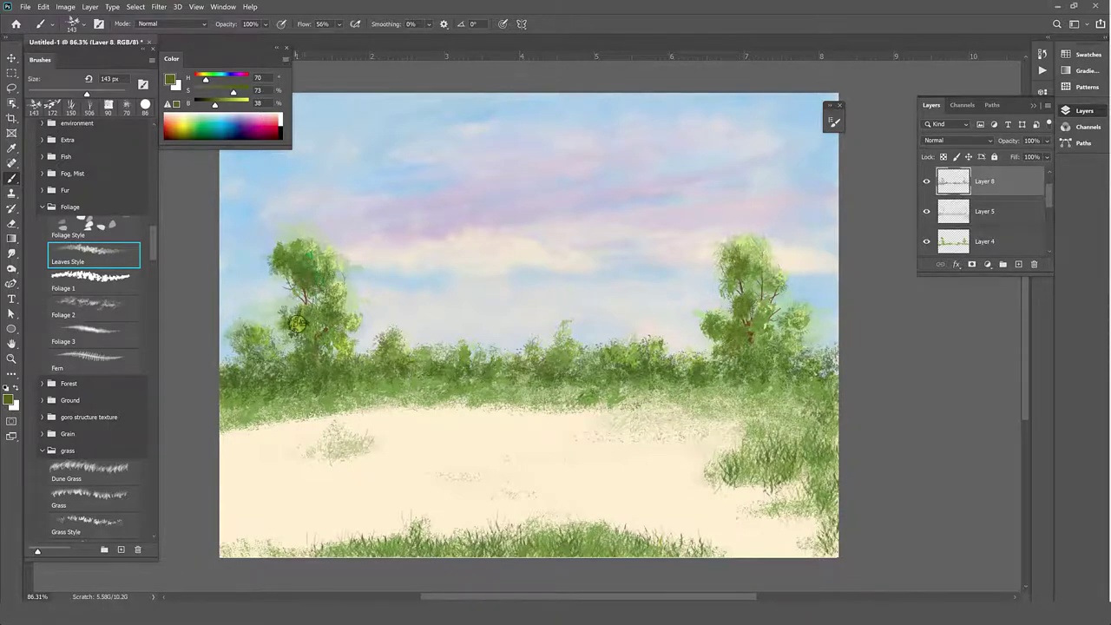
mouse_move(295, 369)
left_mouse_down()
mouse_move(269, 369)
mouse_move(254, 344)
left_mouse_up()
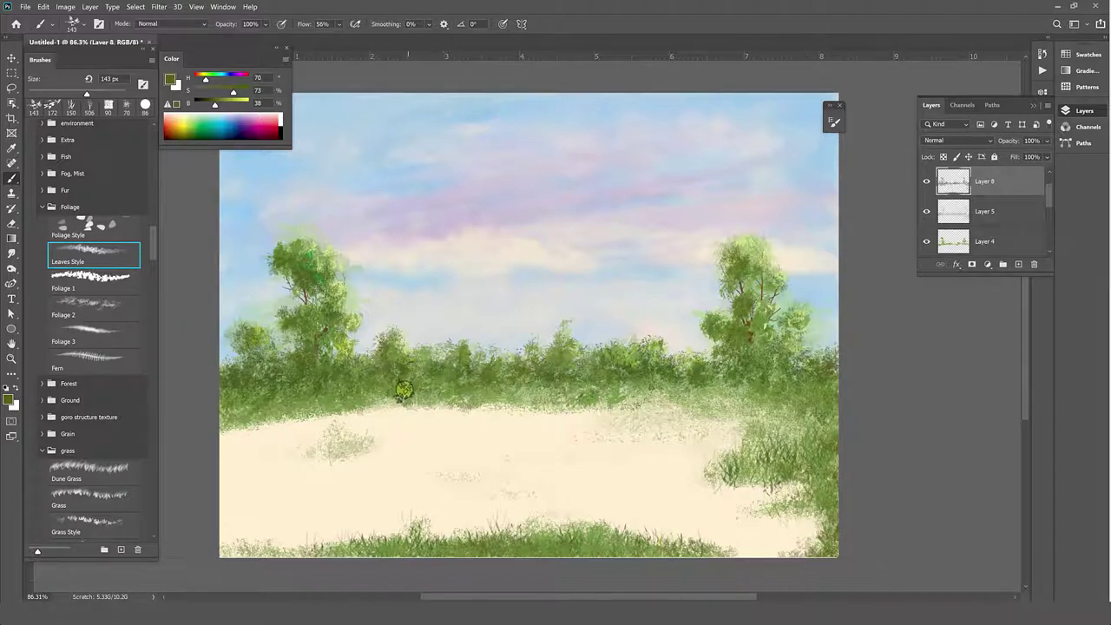
left_click(113, 276)
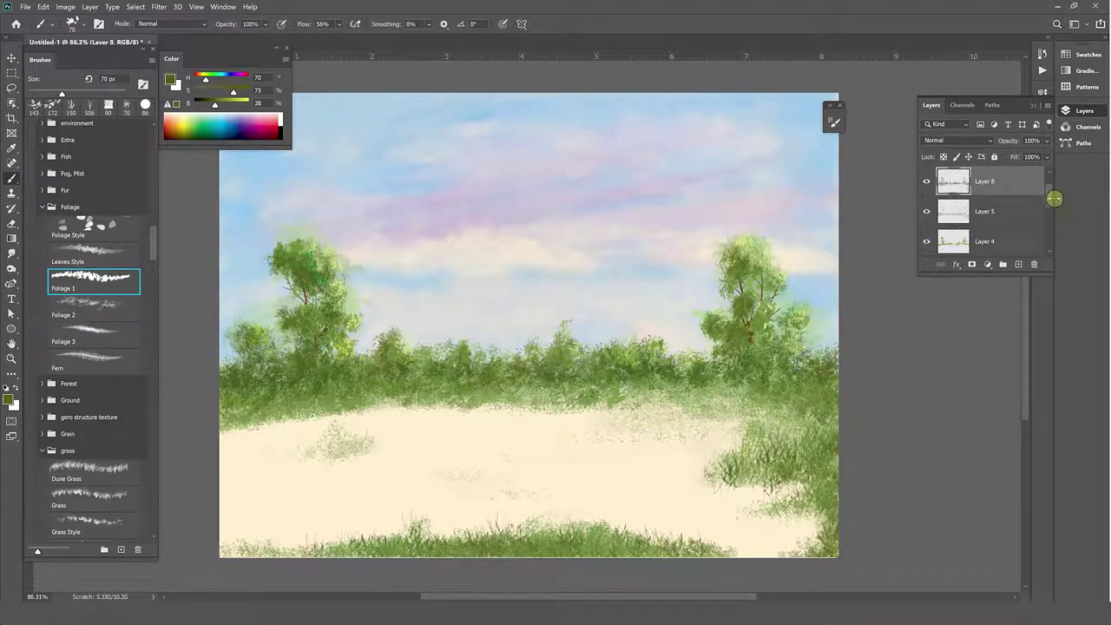
Add a new empty layer above Layer 1
scroll(1044, 217, "down", 3)
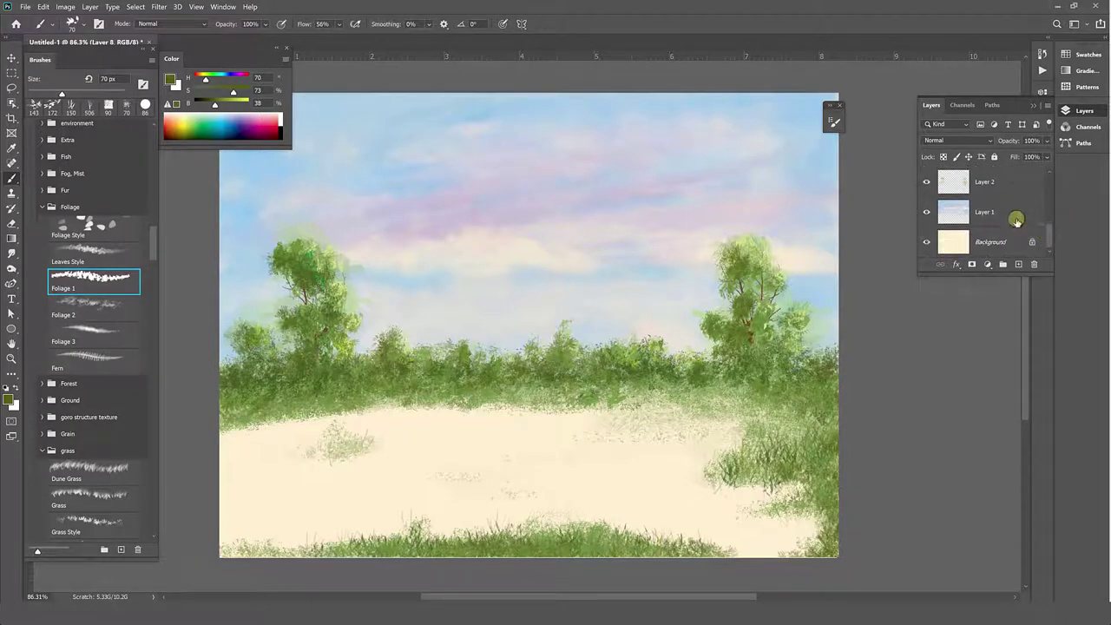
left_click(1015, 219)
left_click(1018, 264)
mouse_move(152, 254)
left_mouse_down()
mouse_move(187, 532)
mouse_move(149, 471)
mouse_move(153, 486)
left_mouse_up()
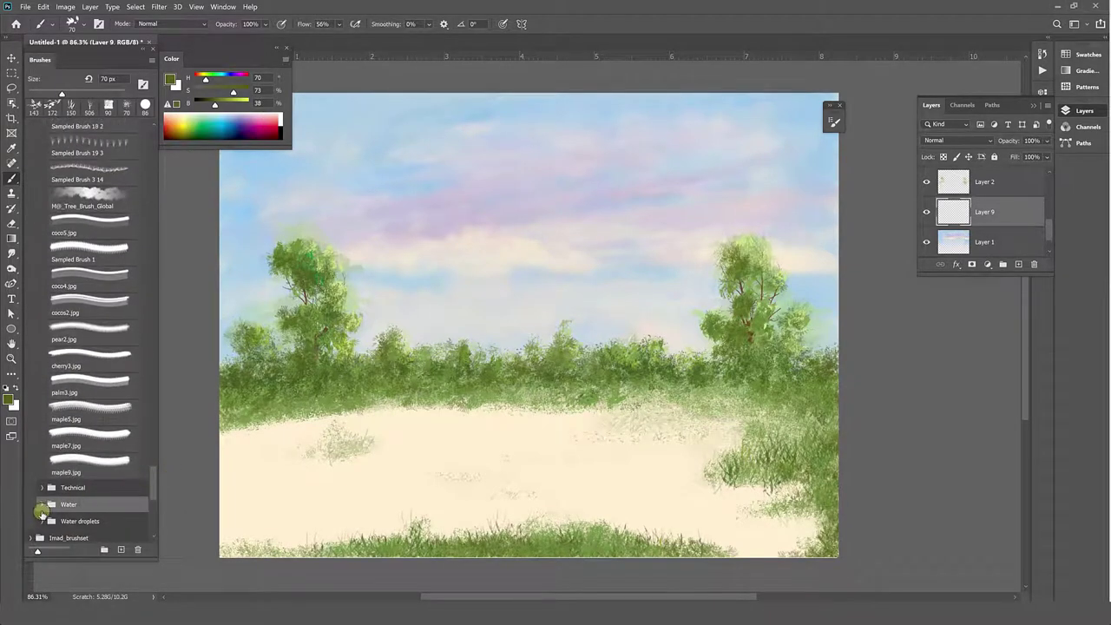
Pick light blue and test Water brushes, settling on Water 1
left_click(70, 503)
scroll(154, 487, "down", 5)
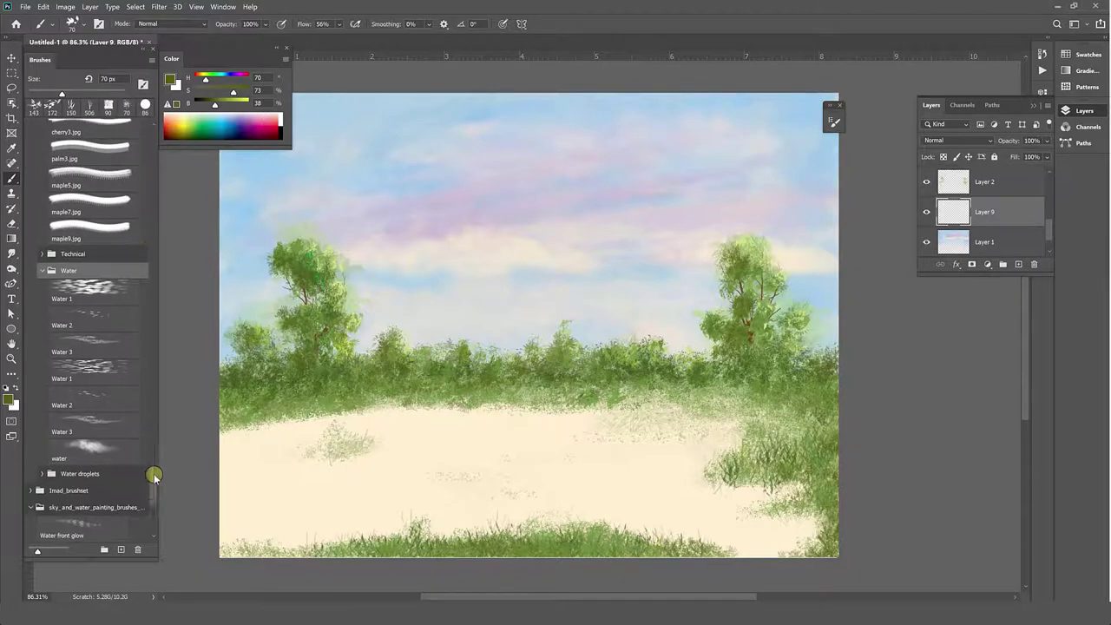
left_click(142, 414)
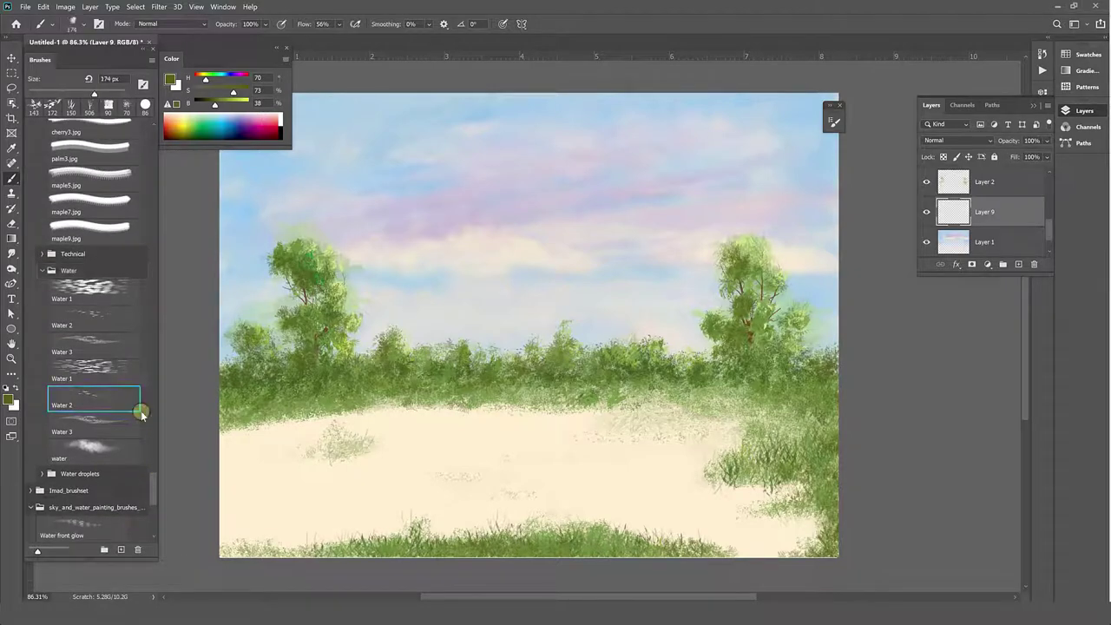
left_click(222, 117)
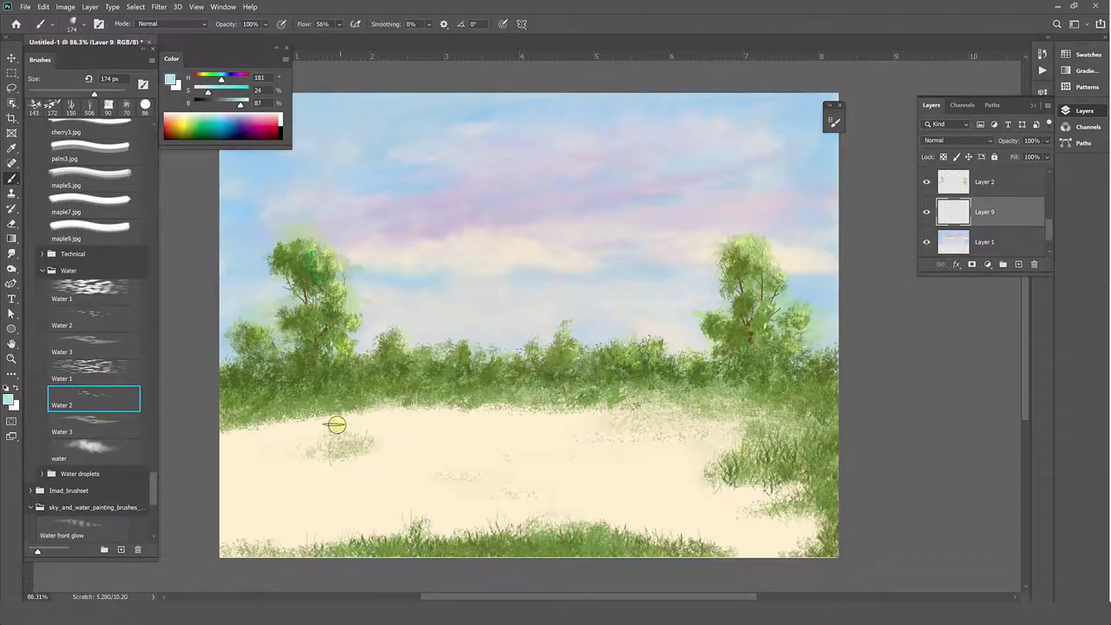
left_click_drag(337, 425, 348, 422)
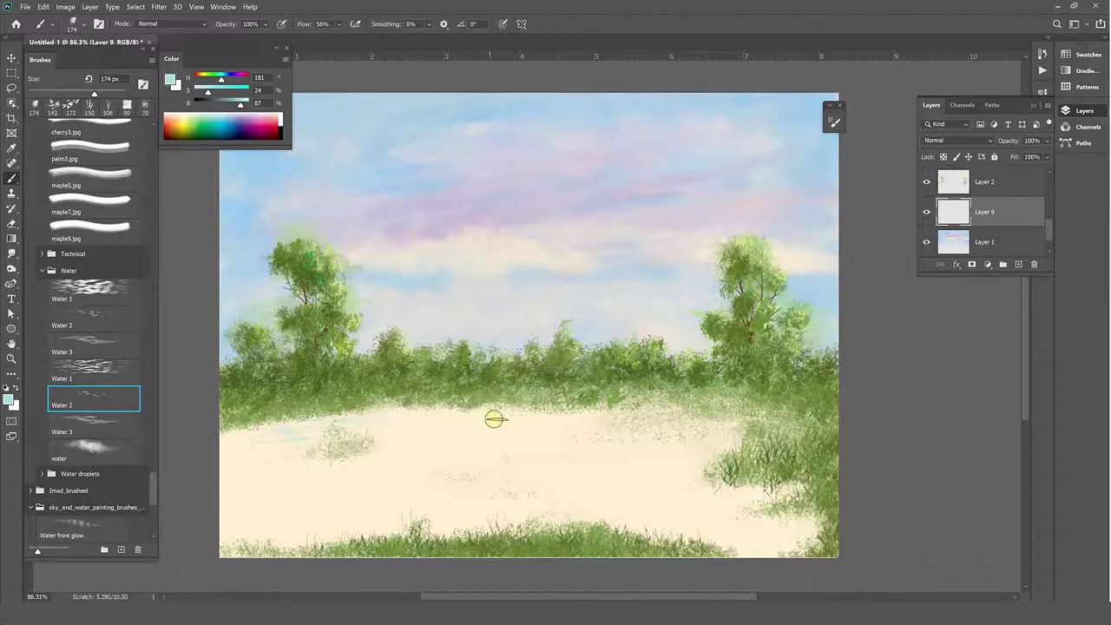
left_click(91, 318)
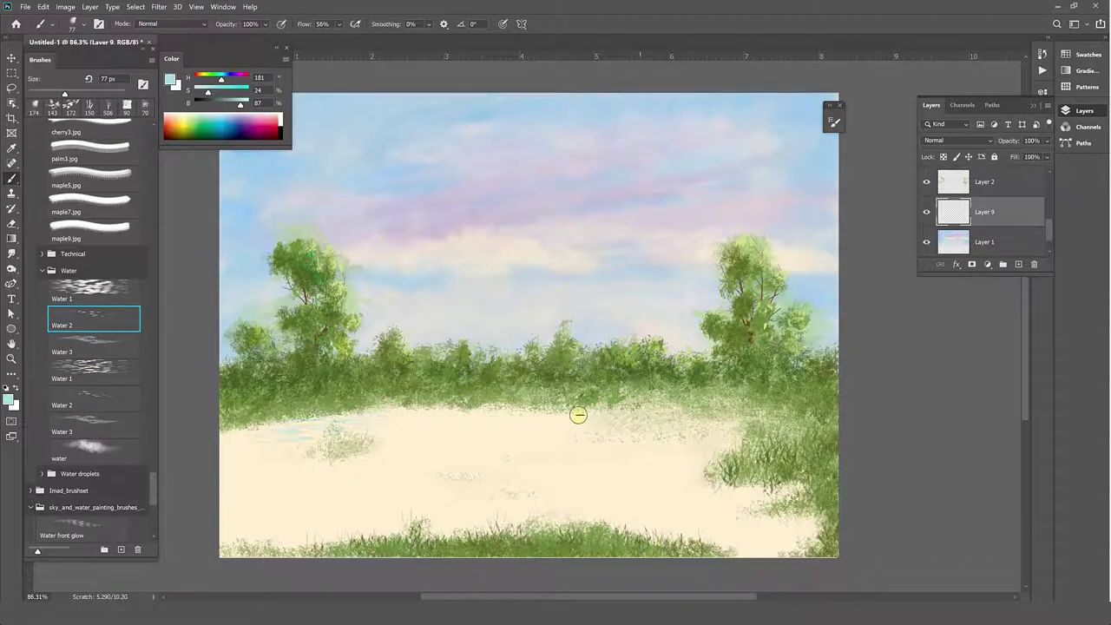
left_click(91, 345)
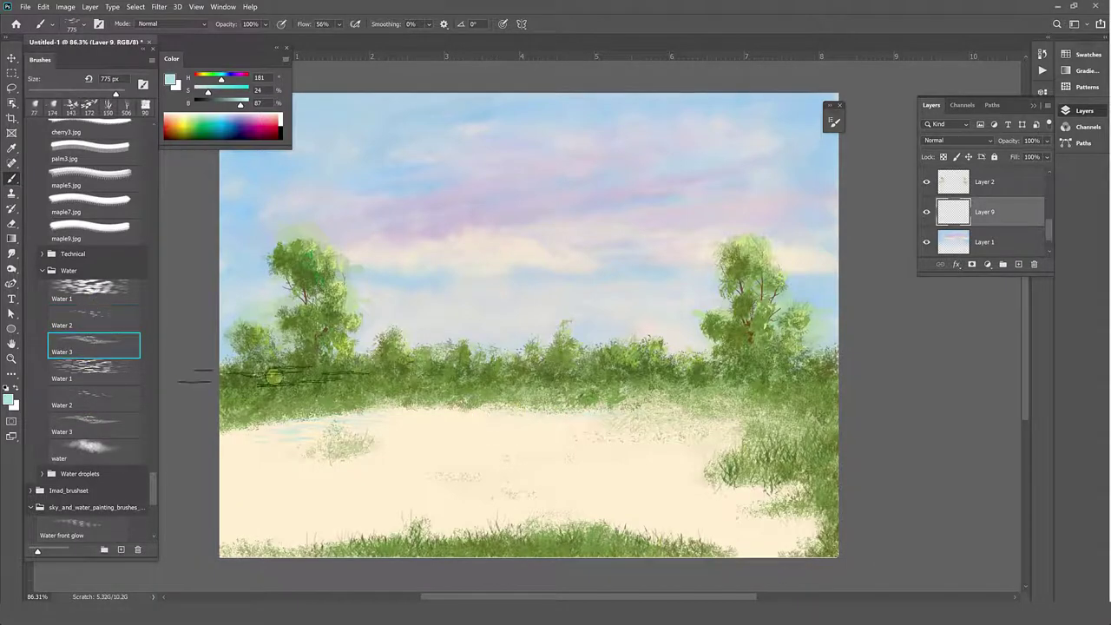
left_click(91, 291)
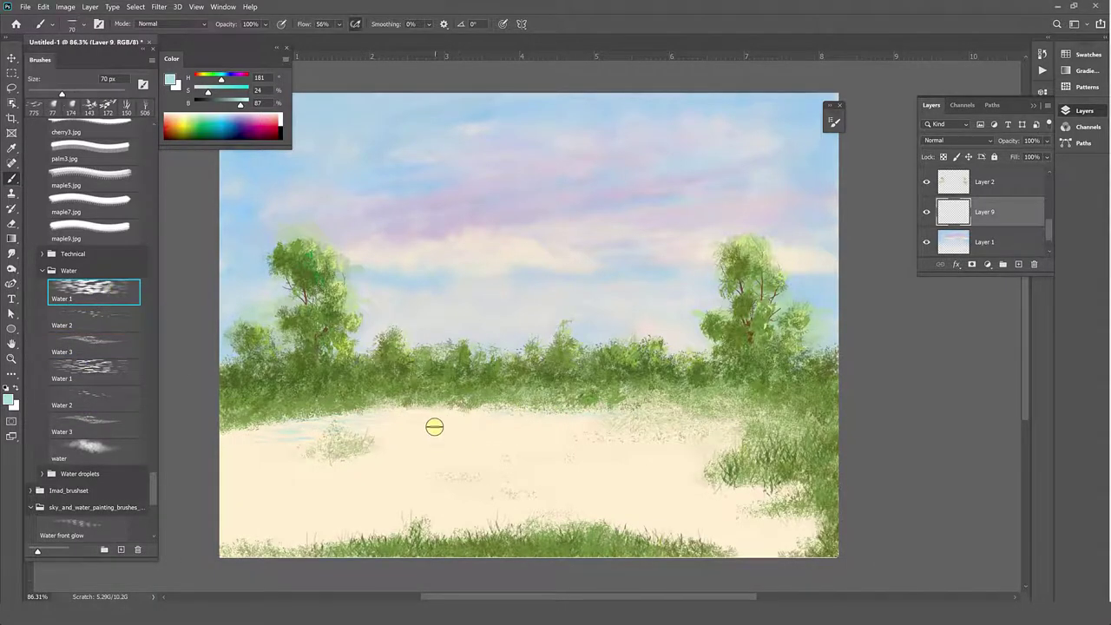
Brush light blue water strokes across the sand, then sample lavender from the sky
left_click_drag(434, 426, 384, 415)
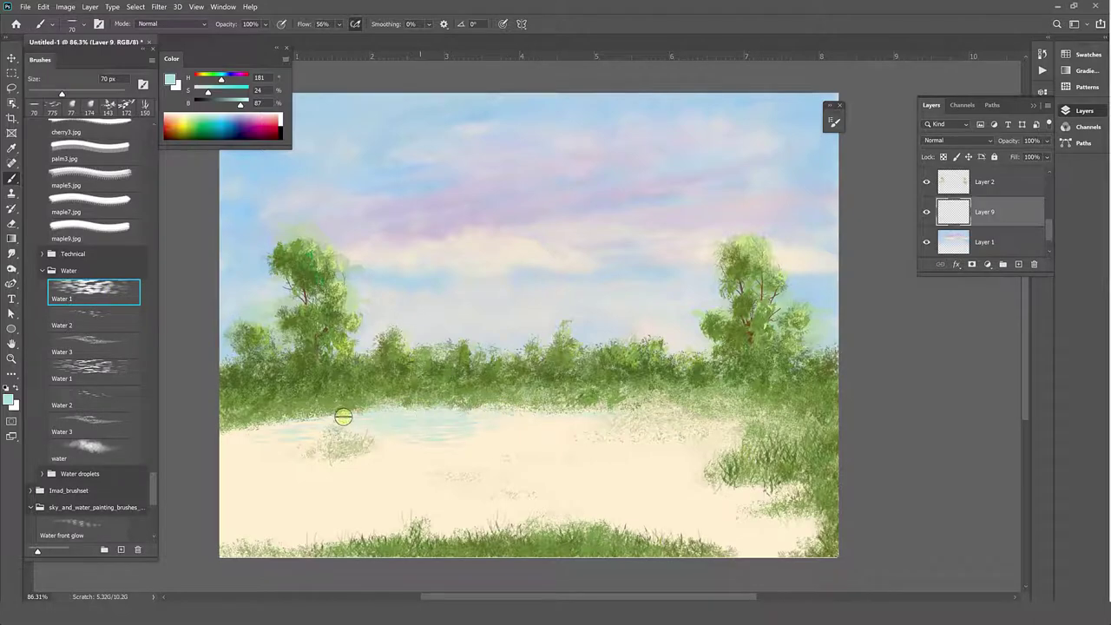
left_click_drag(292, 421, 221, 430)
mouse_move(595, 427)
left_mouse_down()
mouse_move(747, 414)
mouse_move(633, 407)
left_mouse_up()
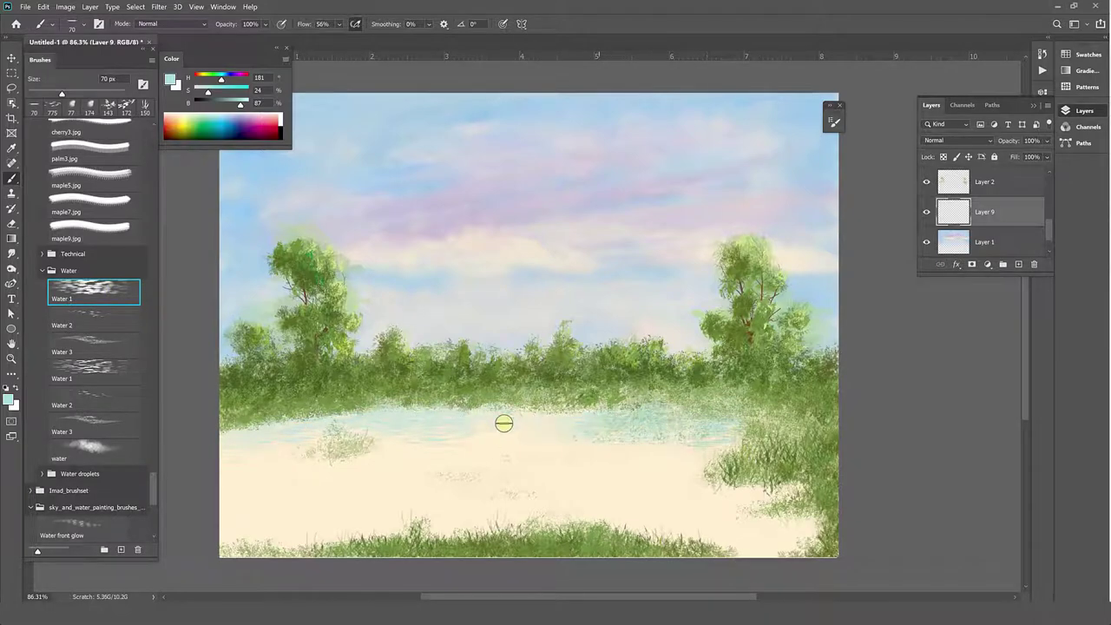
left_click_drag(503, 423, 613, 515)
left_click_drag(789, 534, 664, 518)
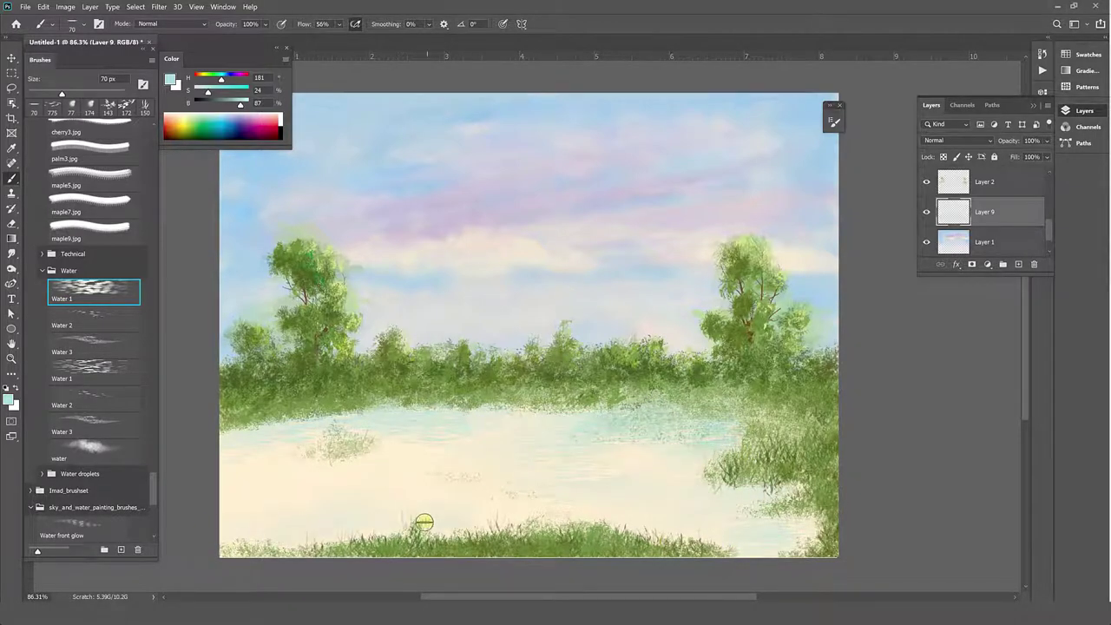
left_click(440, 228, "alt")
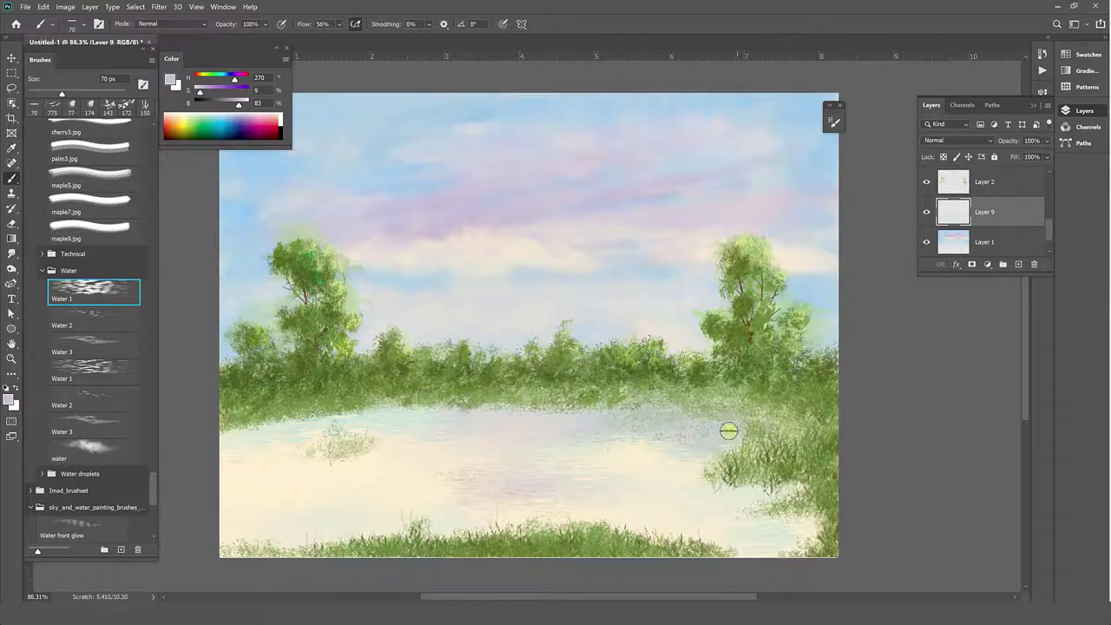
Sample cream and light blue from the sky, try white, and dab cream near the right shoreline
left_click(519, 254, "alt")
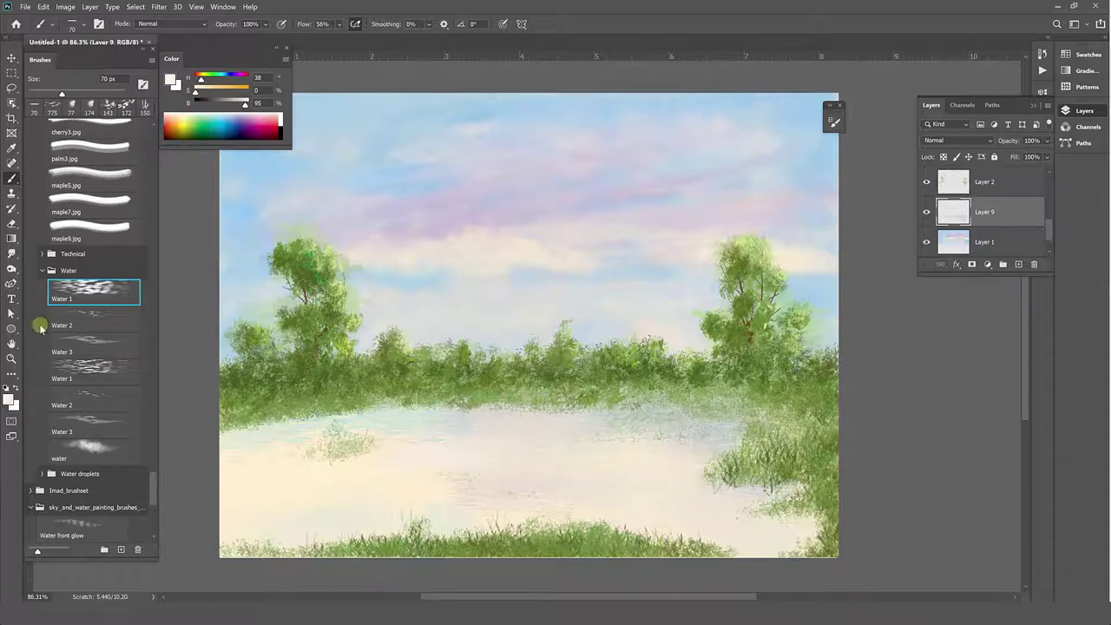
left_click(10, 399)
left_click(1055, 313)
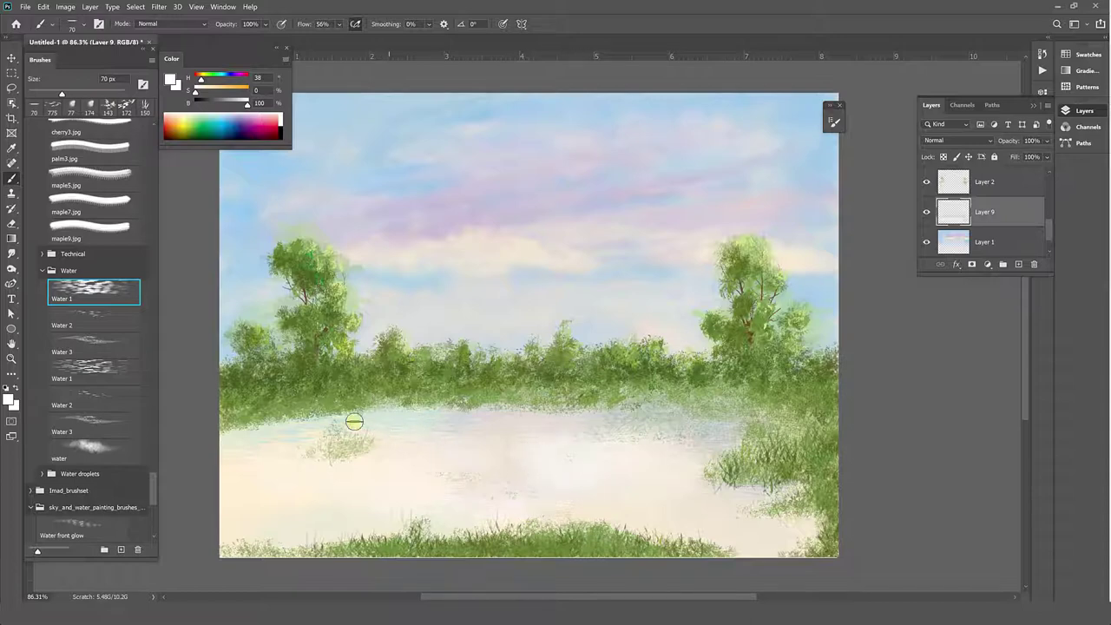
left_click(246, 235, "alt")
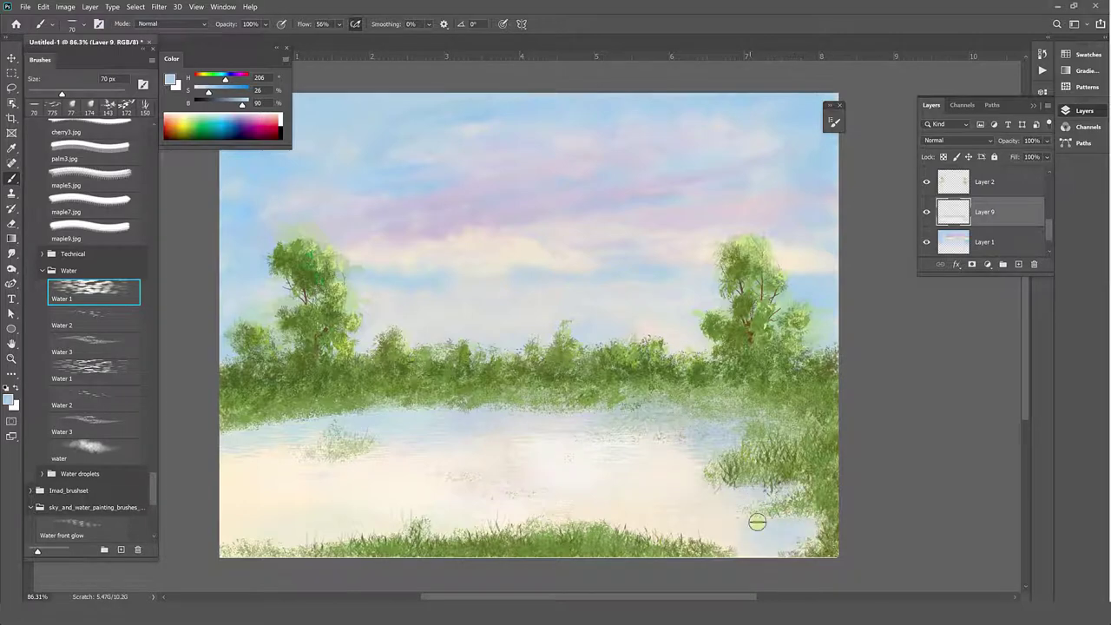
left_click(671, 493, "alt")
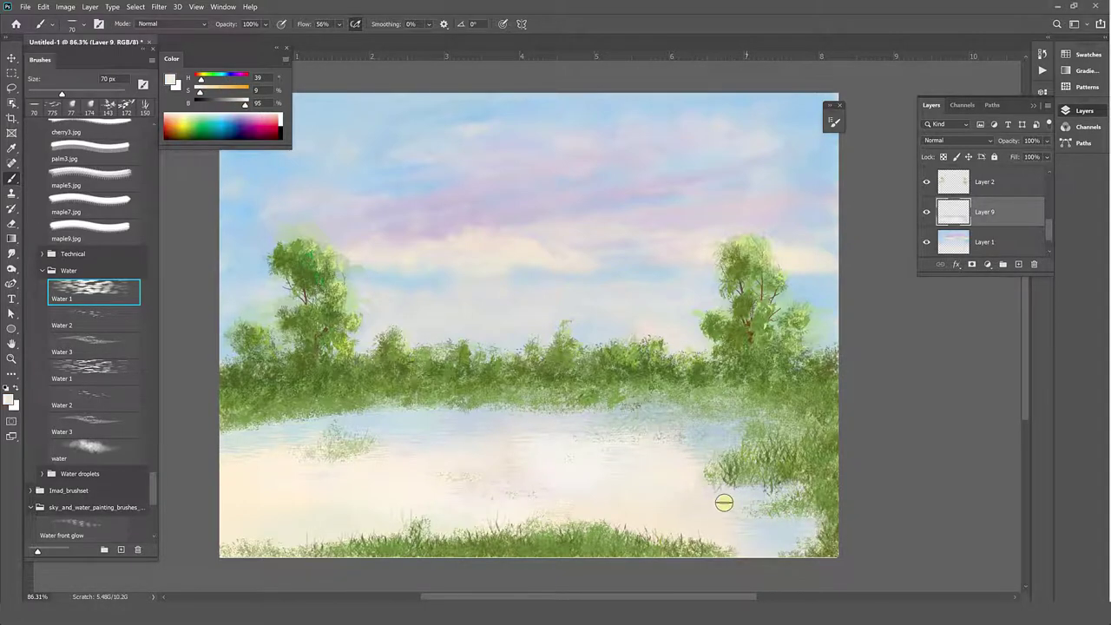
left_click_drag(659, 420, 639, 407)
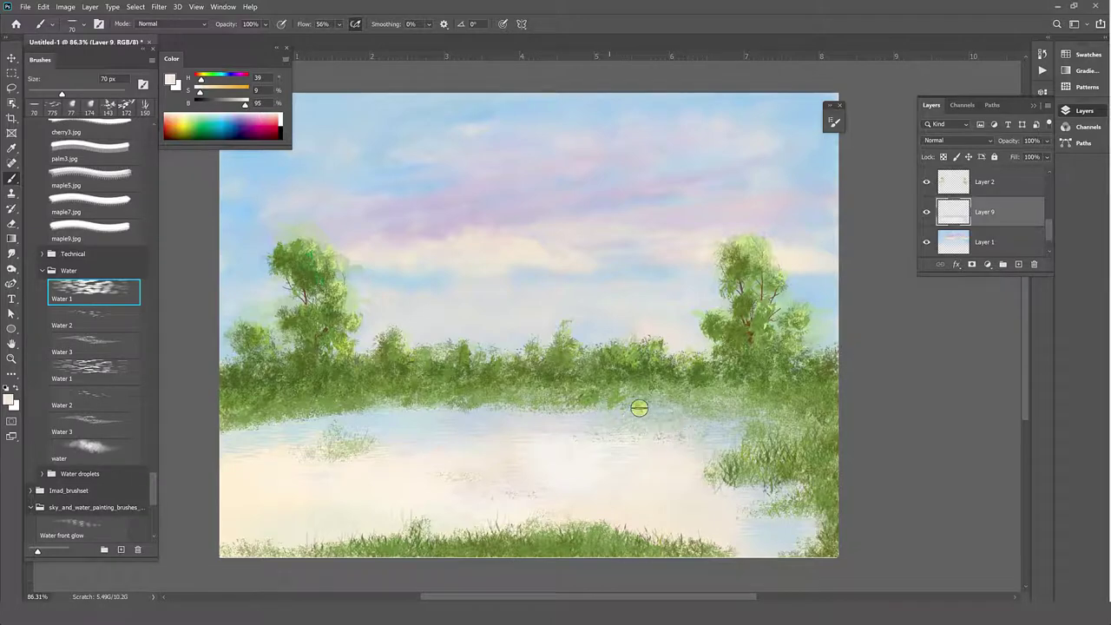
Paint olive-green tree reflections into the water along the left shoreline
left_click(377, 377, "alt")
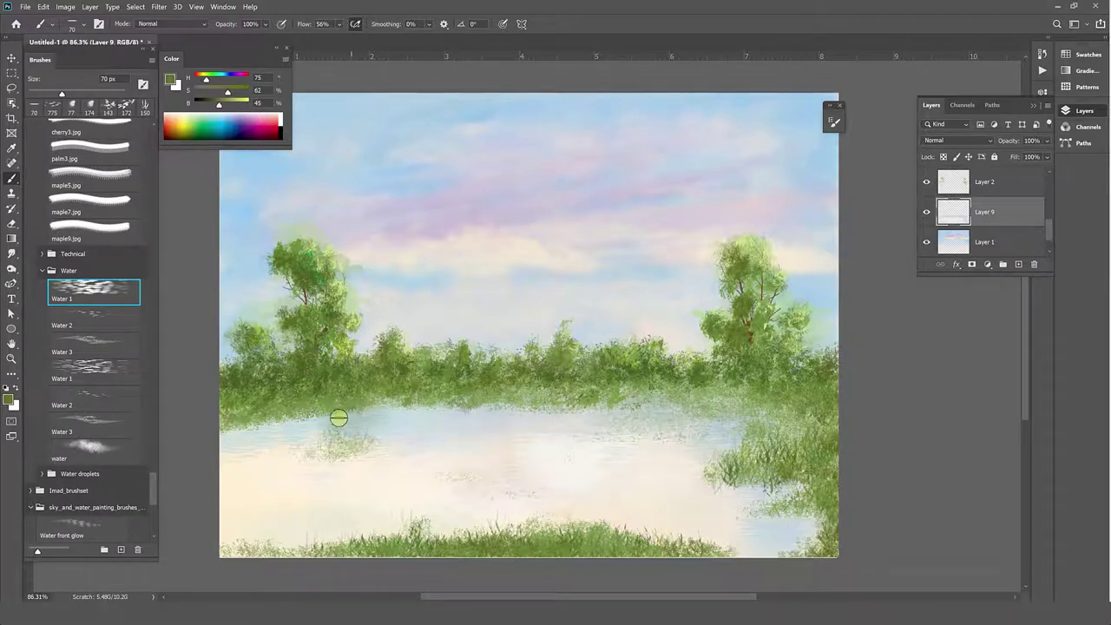
left_click(339, 418)
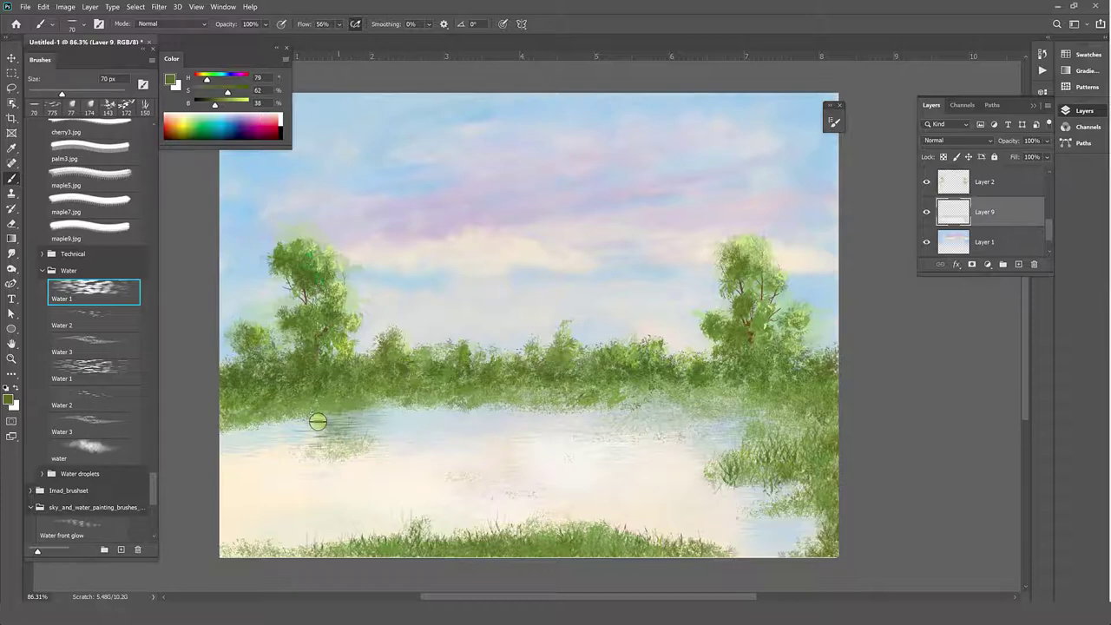
mouse_move(310, 425)
left_mouse_down()
mouse_move(347, 422)
mouse_move(318, 416)
mouse_move(338, 475)
left_mouse_up()
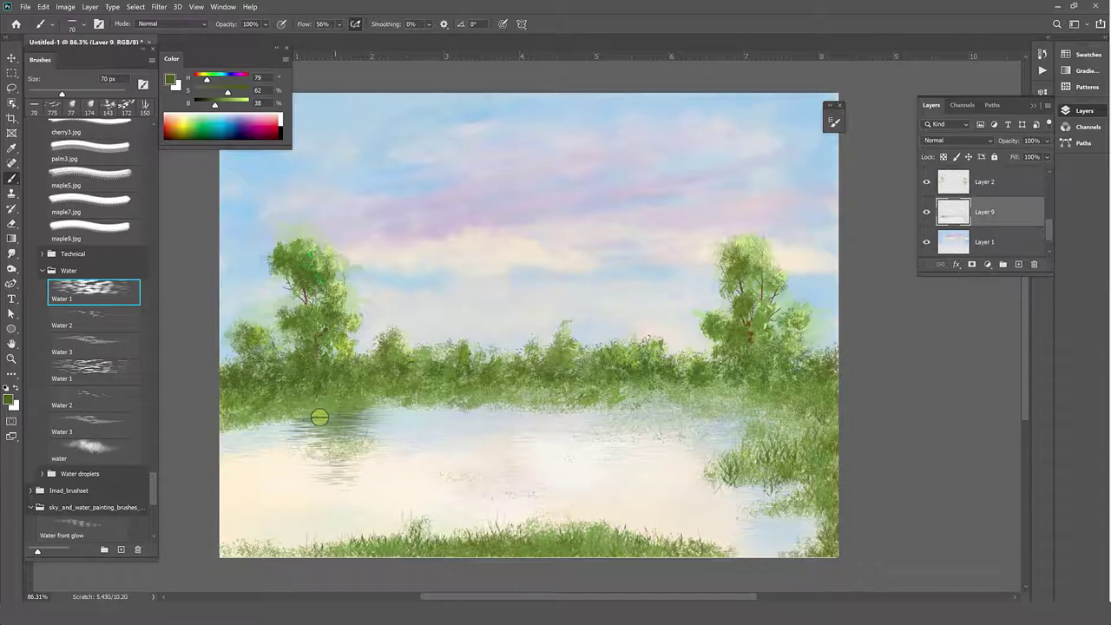
left_click_drag(349, 414, 335, 411)
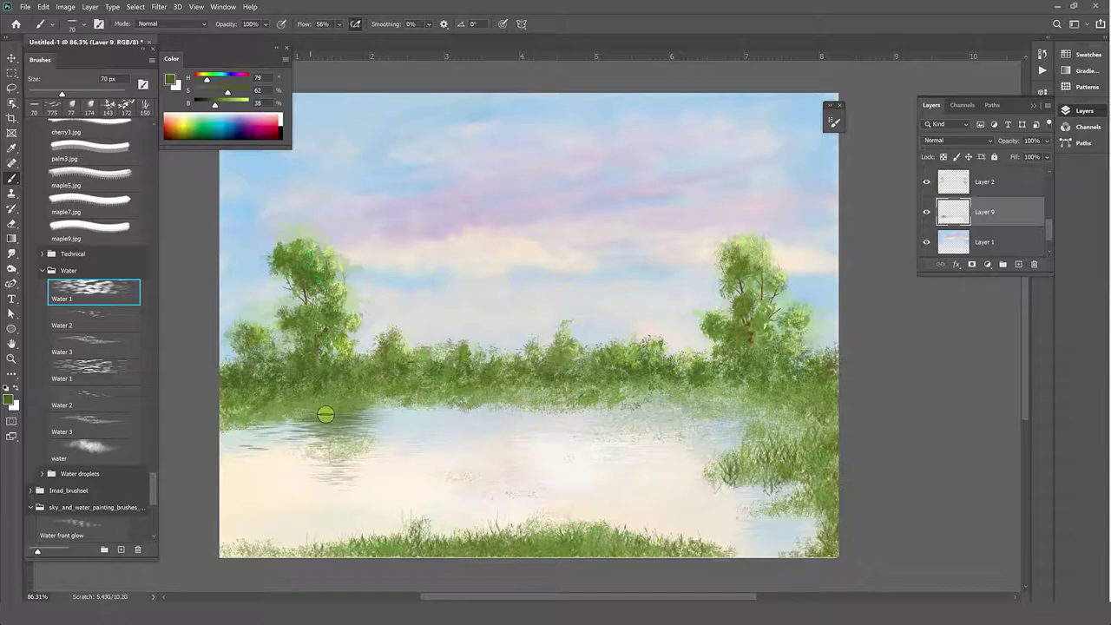
Soften the shoreline with lighter green strokes and add grass reflections below the right bank
left_click(478, 398, "alt")
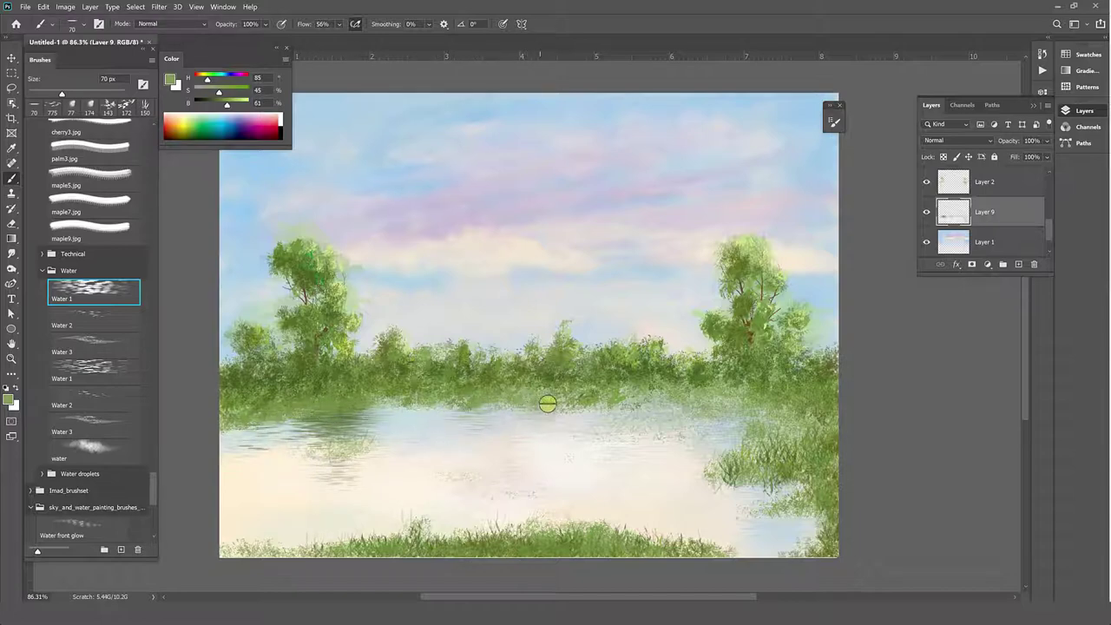
mouse_move(565, 390)
left_mouse_down()
mouse_move(436, 388)
mouse_move(498, 397)
mouse_move(660, 387)
mouse_move(623, 393)
left_mouse_up()
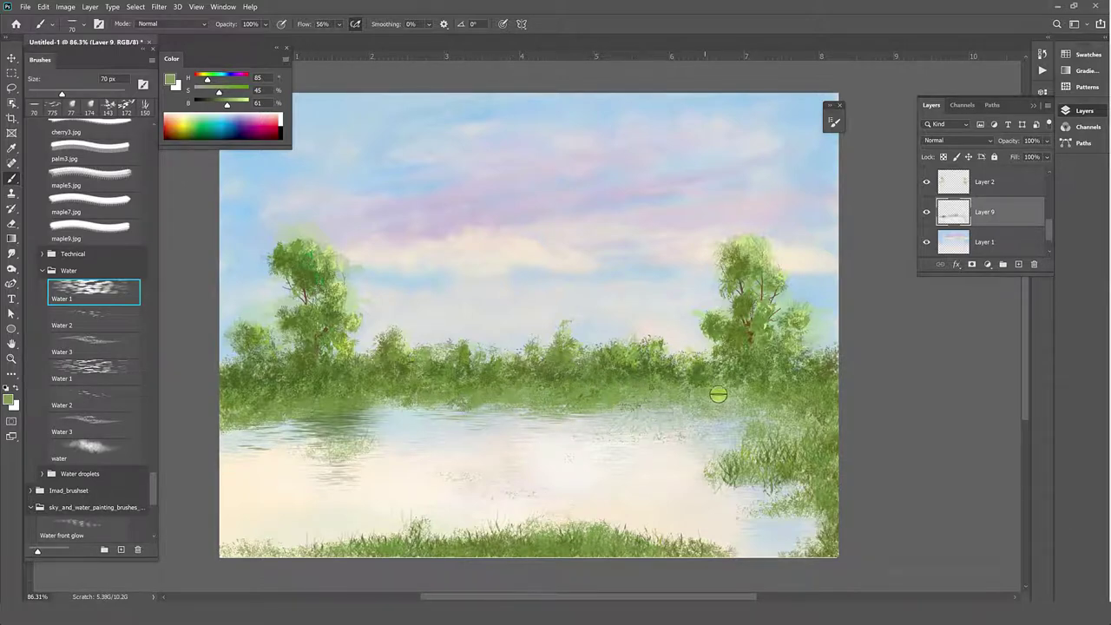
mouse_move(718, 395)
left_mouse_down()
mouse_move(734, 392)
mouse_move(693, 392)
left_mouse_up()
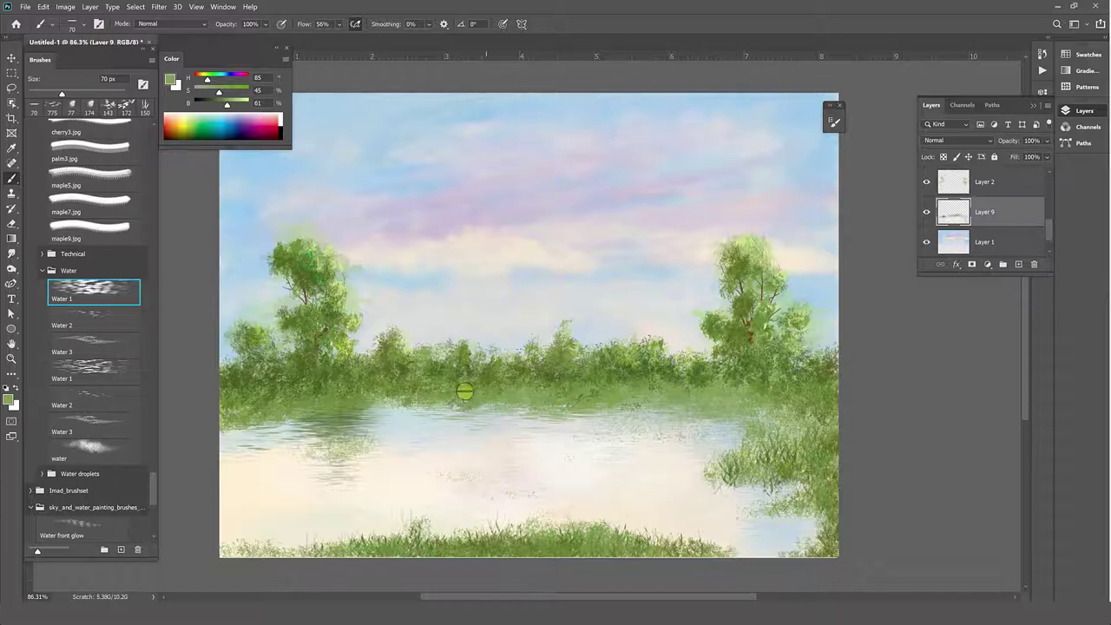
left_click_drag(459, 384, 545, 399)
mouse_move(422, 397)
left_mouse_down()
mouse_move(362, 385)
mouse_move(455, 400)
left_mouse_up()
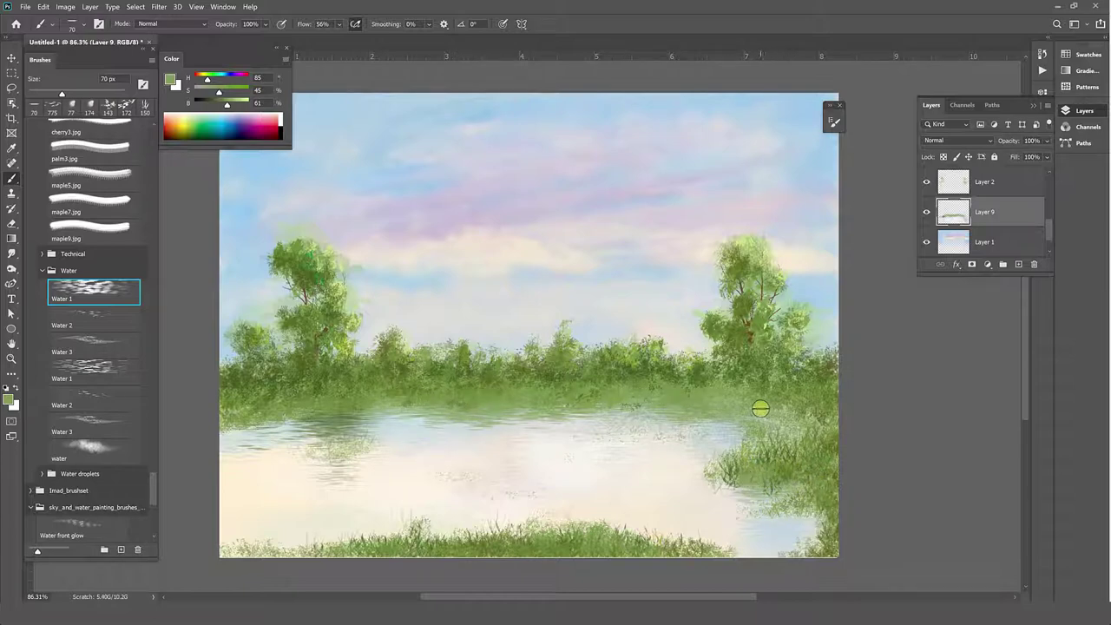
mouse_move(750, 473)
left_mouse_down()
mouse_move(797, 519)
mouse_move(798, 484)
left_mouse_up()
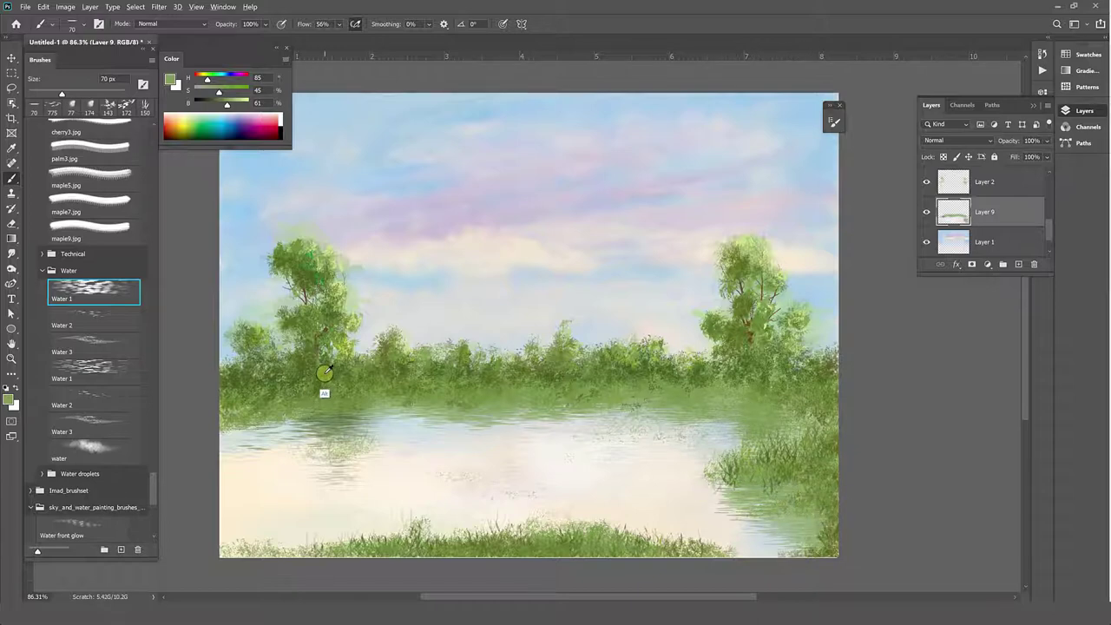
Paint dark-green ripple reflections and grass texture beneath the right and left banks
left_click(322, 377, "alt")
left_click(206, 104)
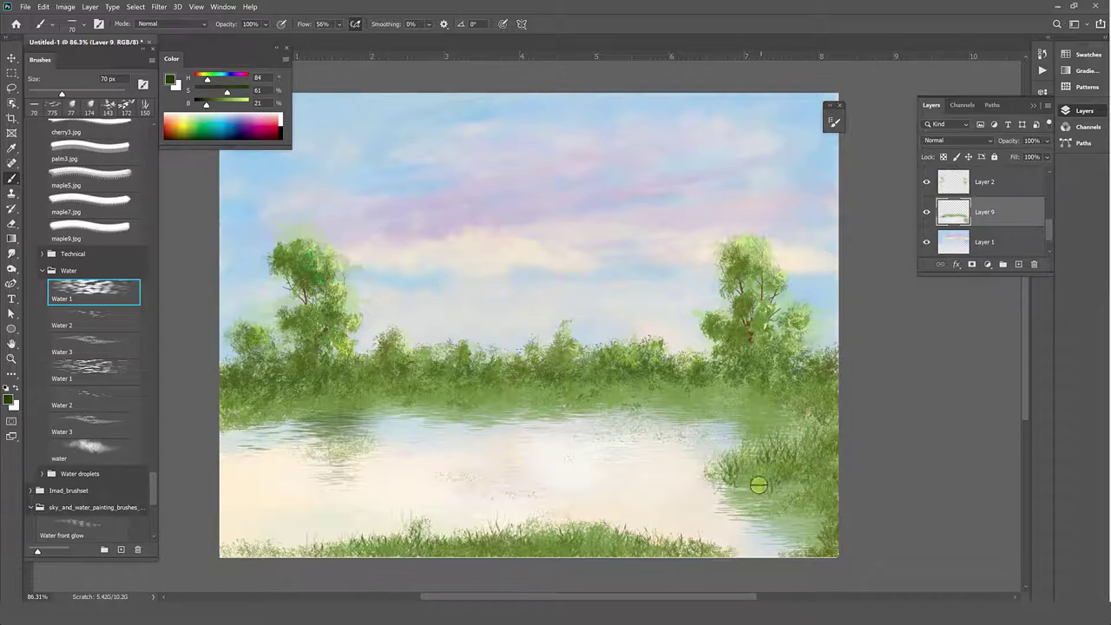
left_click_drag(767, 484, 725, 494)
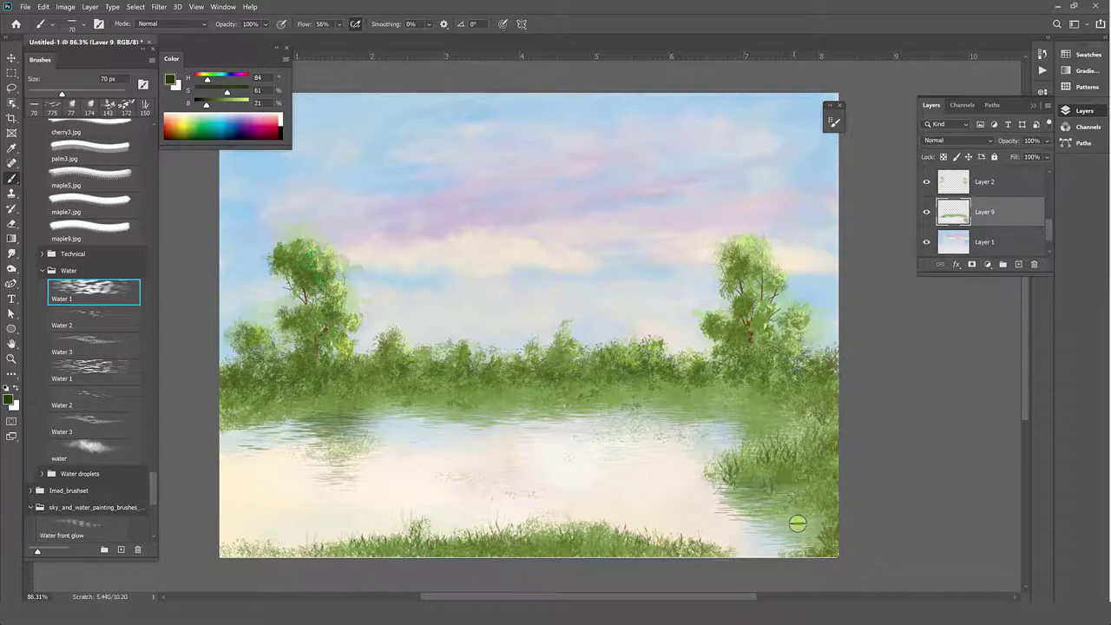
left_click_drag(792, 524, 808, 509)
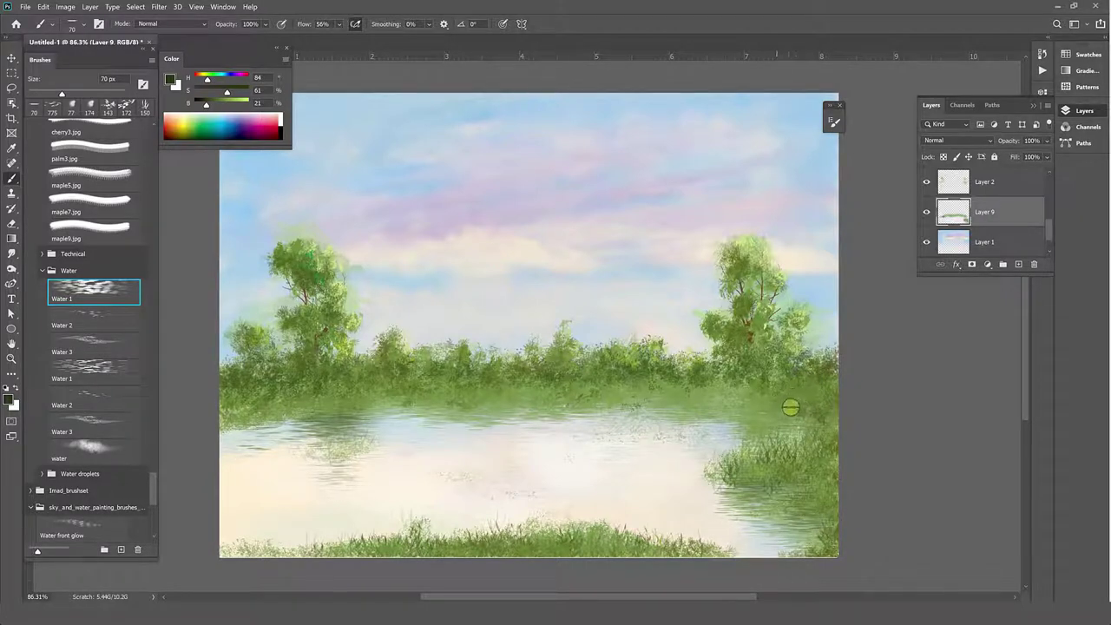
mouse_move(744, 393)
left_mouse_down()
mouse_move(770, 408)
mouse_move(701, 396)
mouse_move(724, 402)
mouse_move(724, 452)
left_mouse_up()
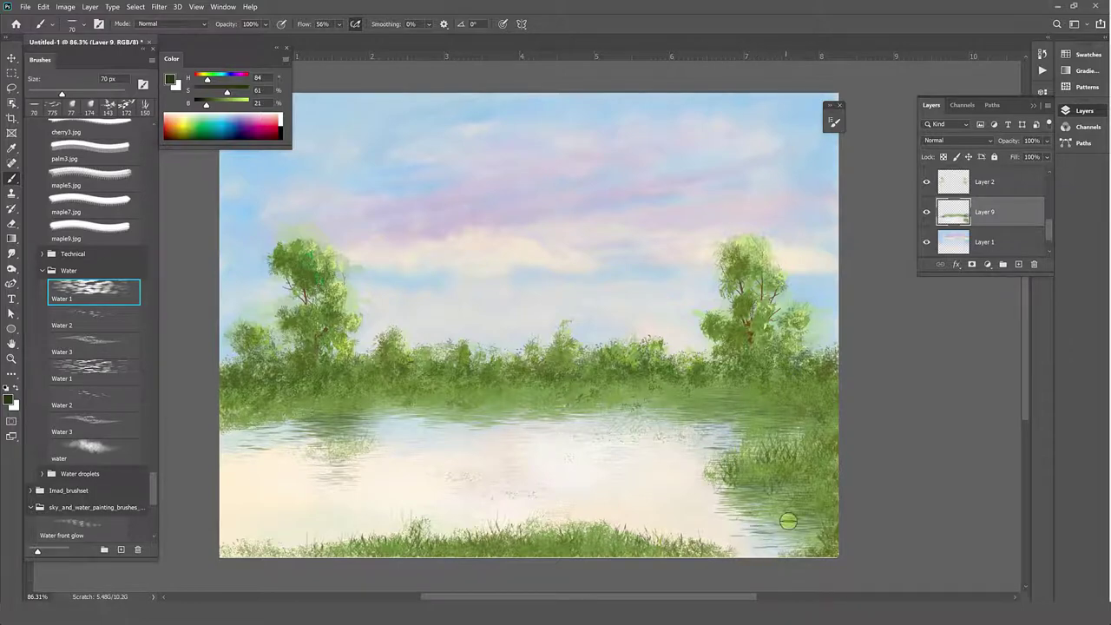
mouse_move(699, 568)
left_mouse_down()
mouse_move(686, 550)
mouse_move(726, 559)
left_mouse_up()
mouse_move(297, 409)
left_mouse_down()
mouse_move(333, 398)
mouse_move(330, 460)
left_mouse_up()
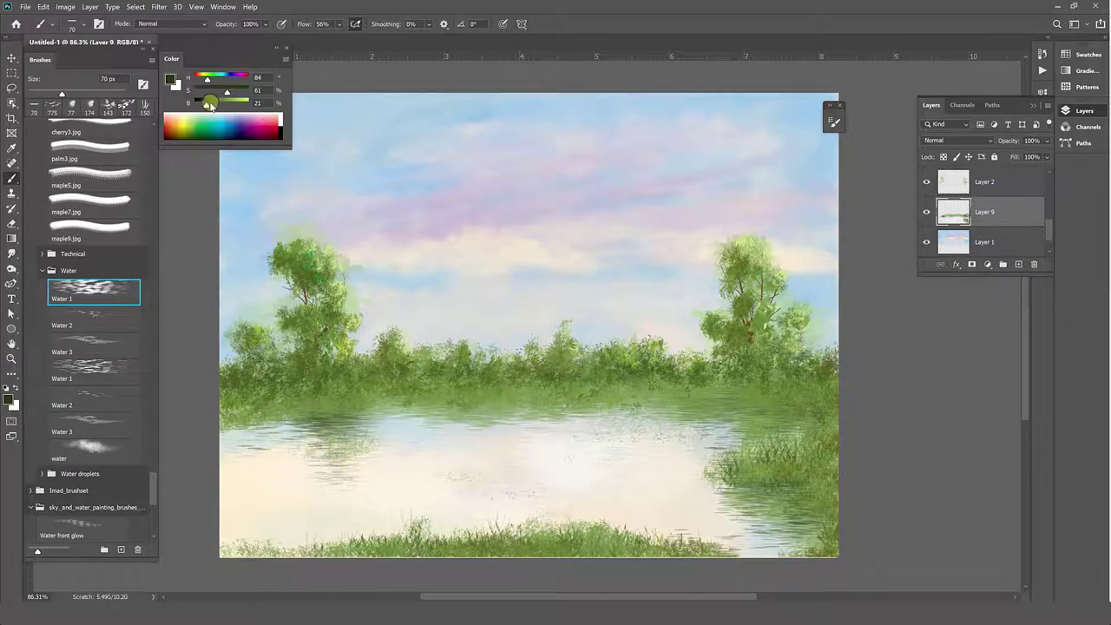
left_click_drag(208, 103, 222, 104)
Create Layer 10 with the Water 2 brush and add faint reflection strokes
left_click(109, 324)
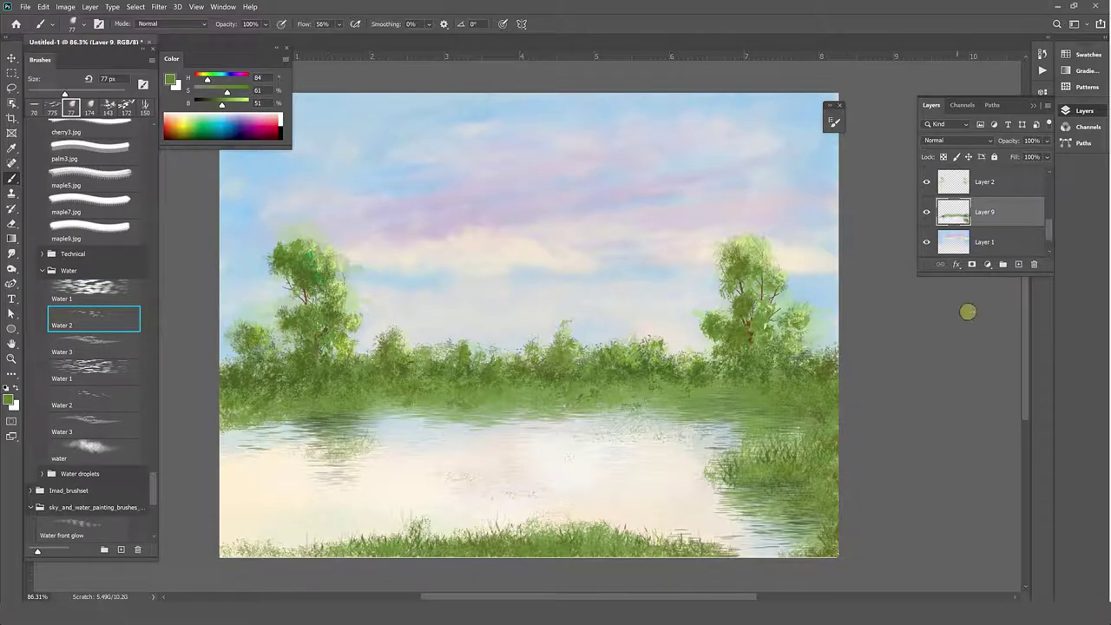
left_click(1018, 264)
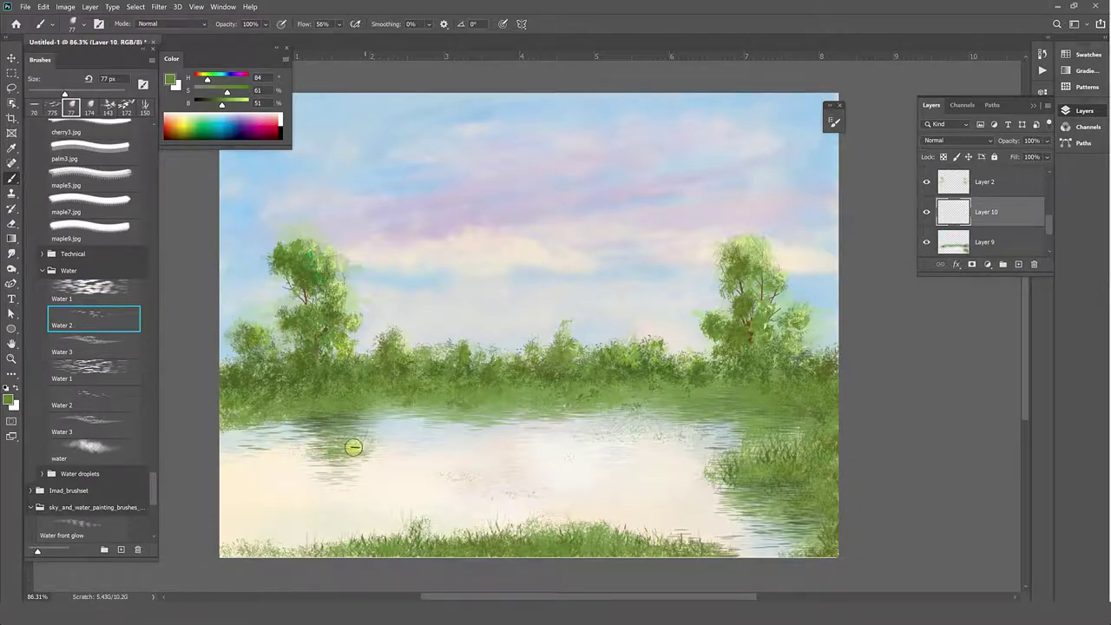
mouse_move(322, 443)
left_mouse_down()
mouse_move(370, 414)
mouse_move(449, 412)
left_mouse_up()
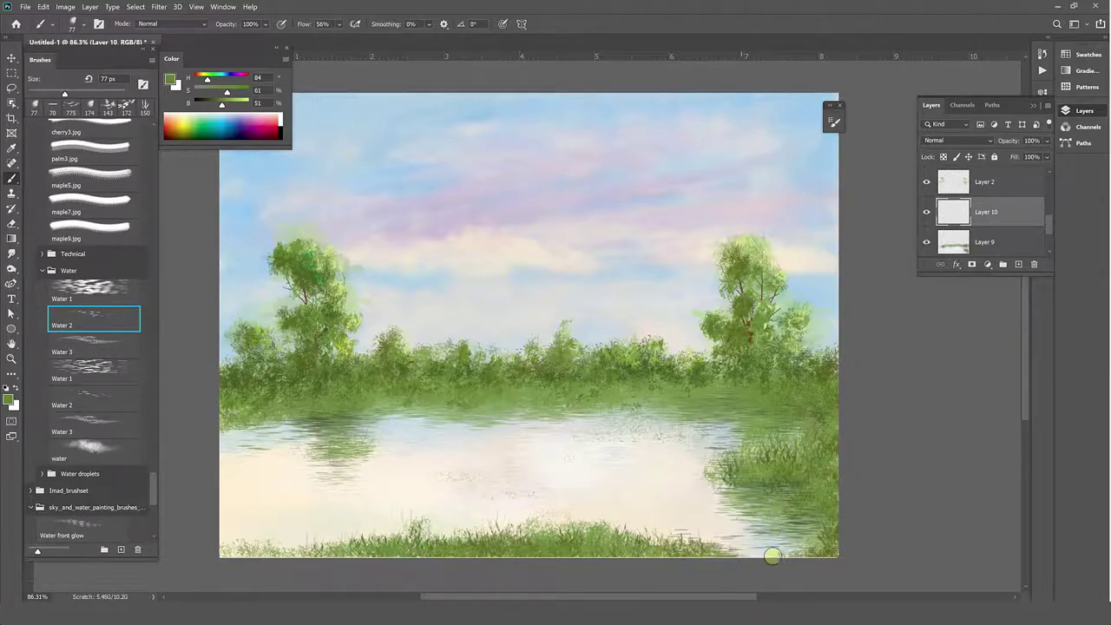
left_click(247, 247, "alt")
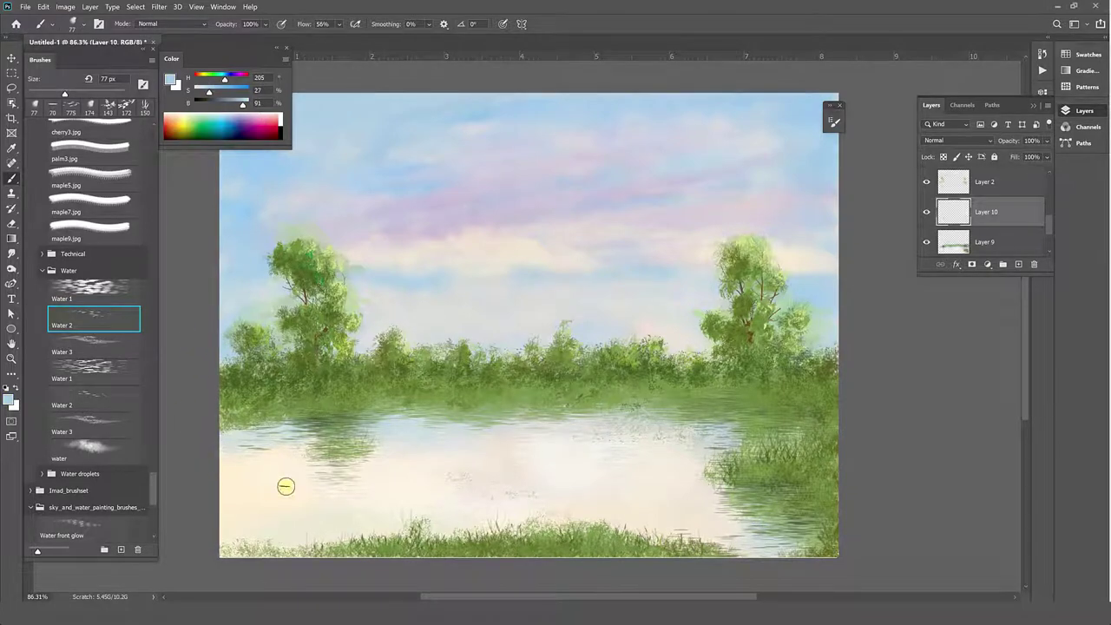
Sample sky blue, cream and lavender, dabbing lavender onto the water with the 174 px brush
left_click(92, 313)
left_click(267, 265, "alt")
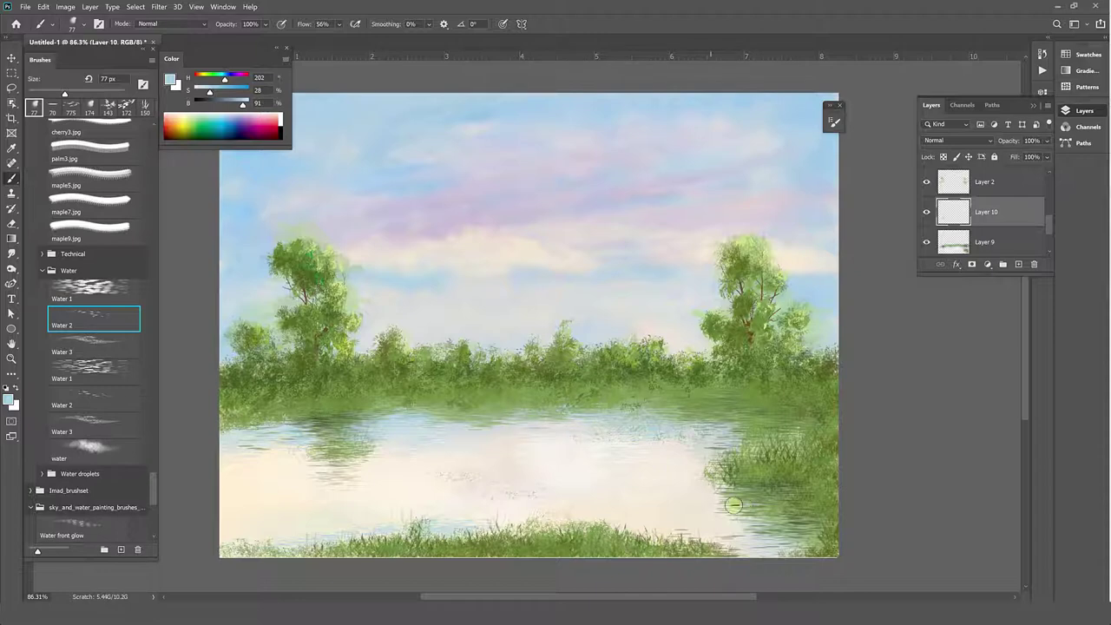
left_click(690, 505, "alt")
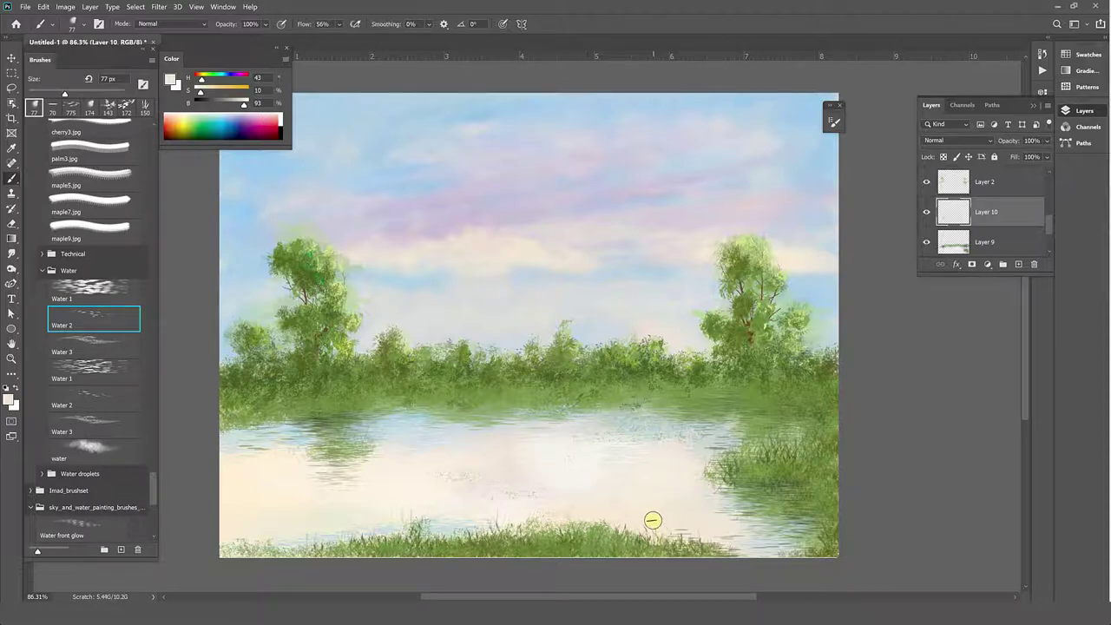
left_click(633, 490, "alt")
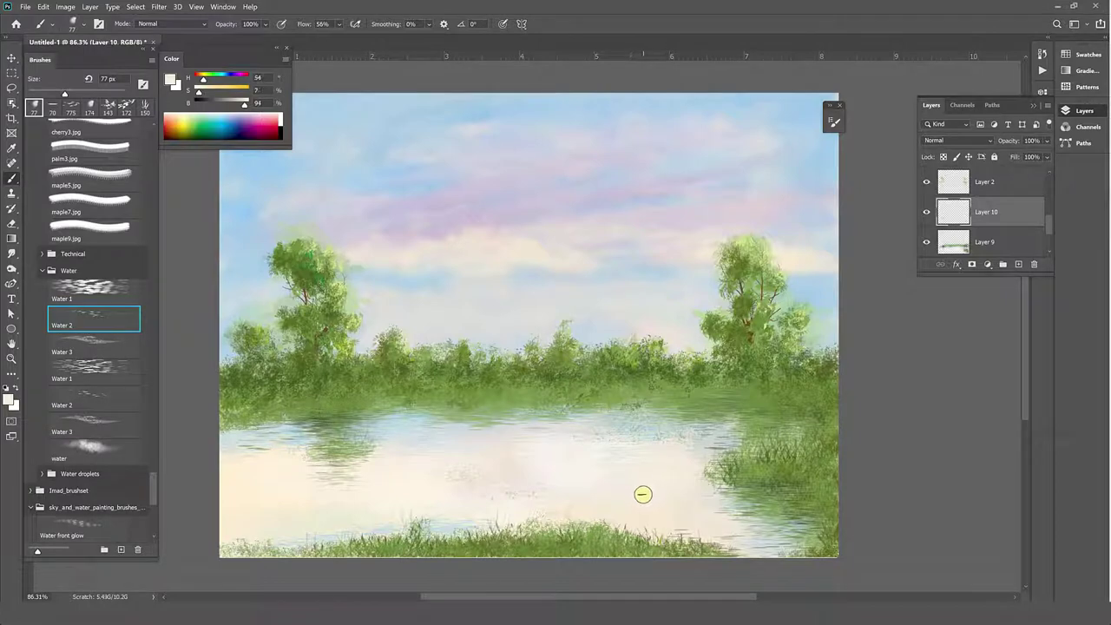
left_click(644, 490, "alt")
left_click(524, 210, "alt")
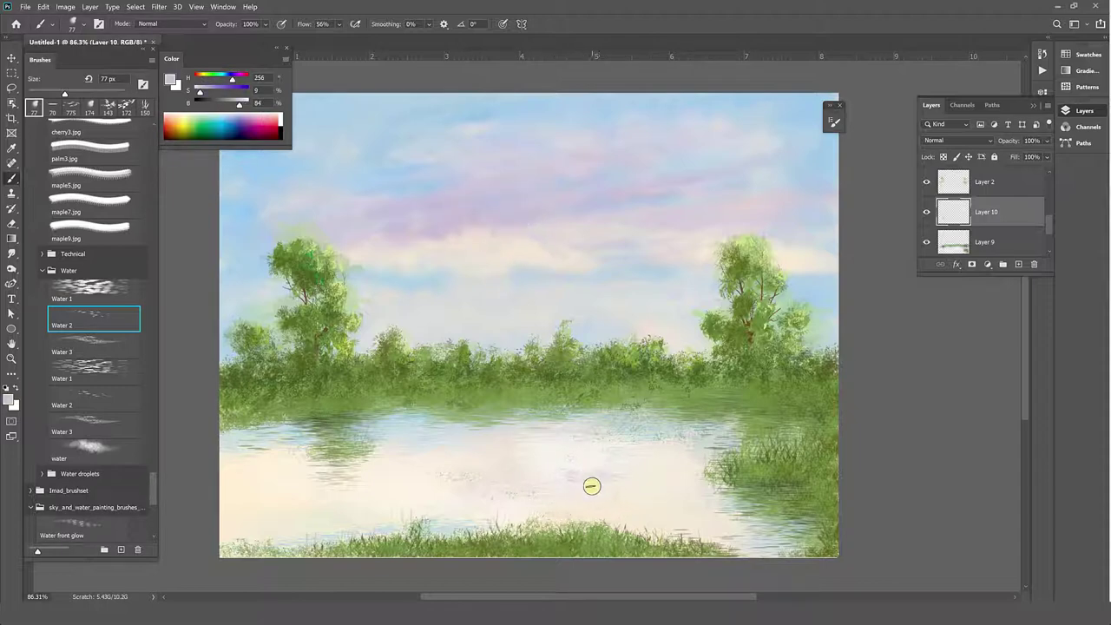
left_click(79, 399)
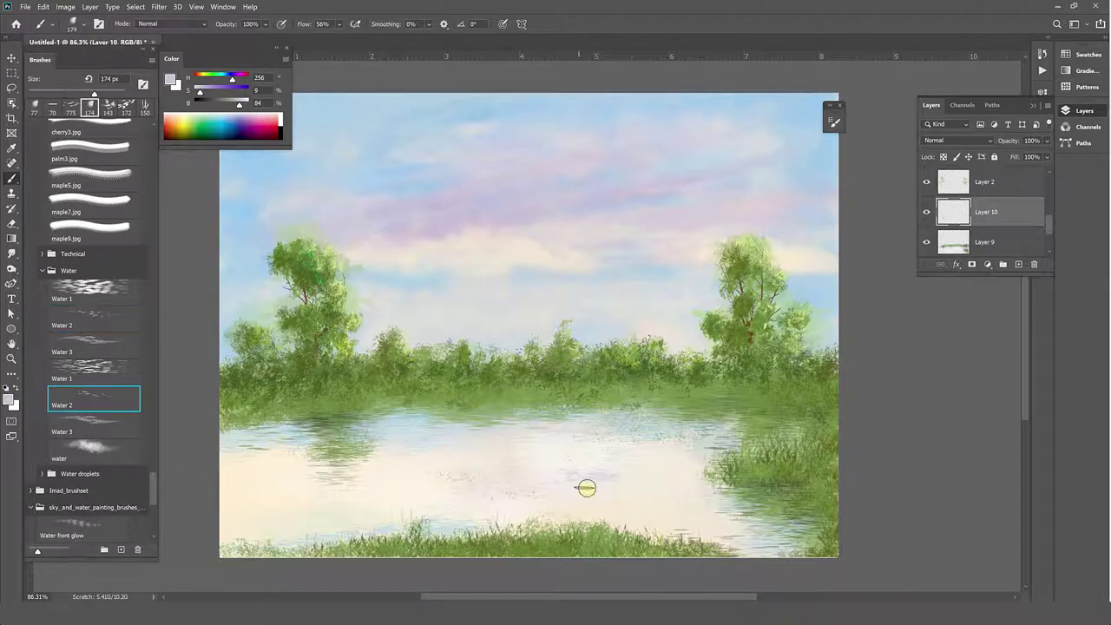
left_click(584, 478)
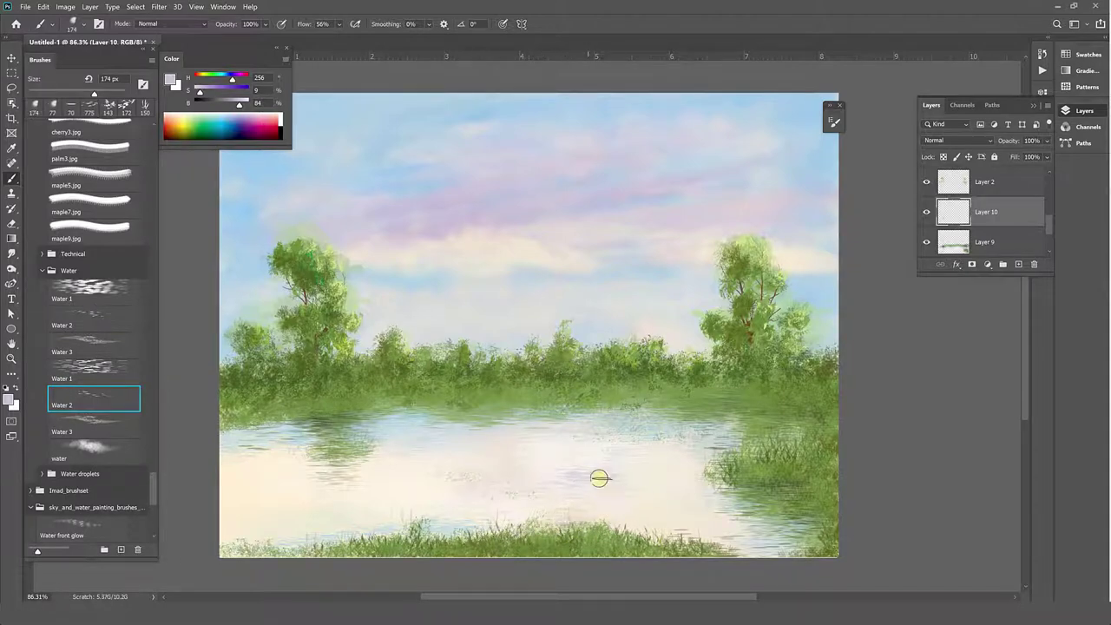
Resample pale water tones with the 77 px brush, then set the foreground to pure white
left_click(92, 318)
left_click(591, 474, "alt")
left_click_drag(591, 474, 578, 473)
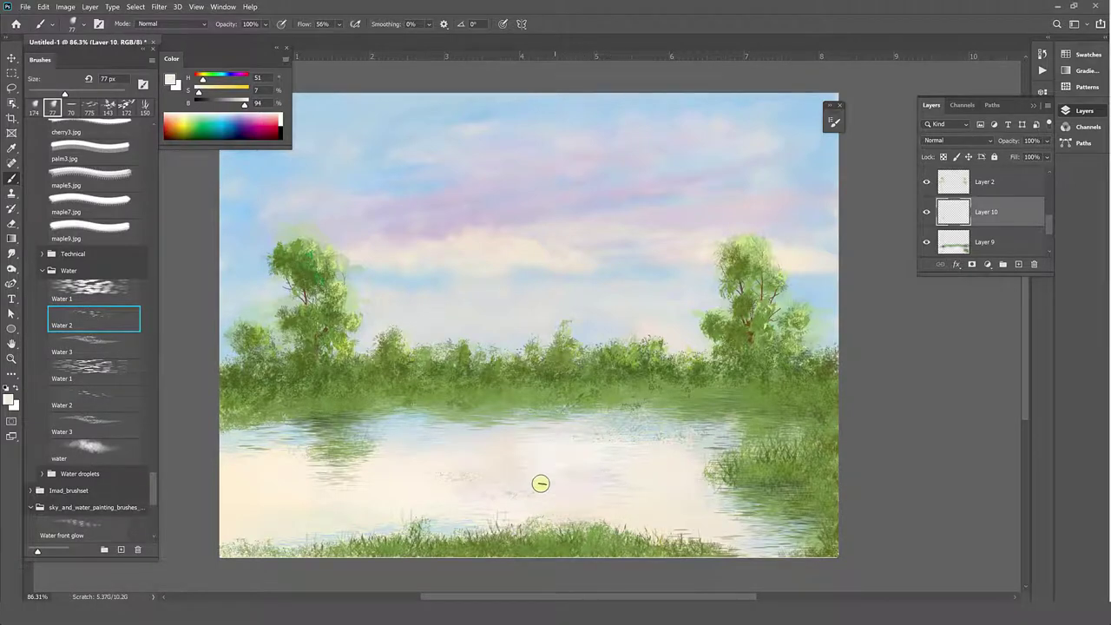
left_click(659, 464, "alt")
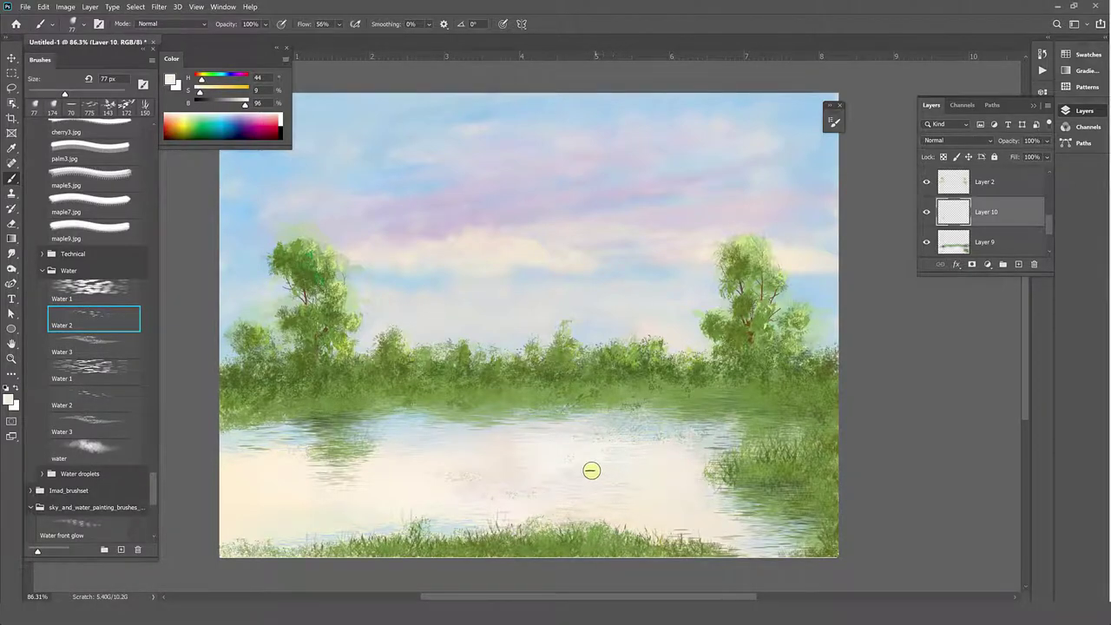
left_click(12, 401)
left_click_drag(796, 323, 749, 307)
left_click(1041, 312)
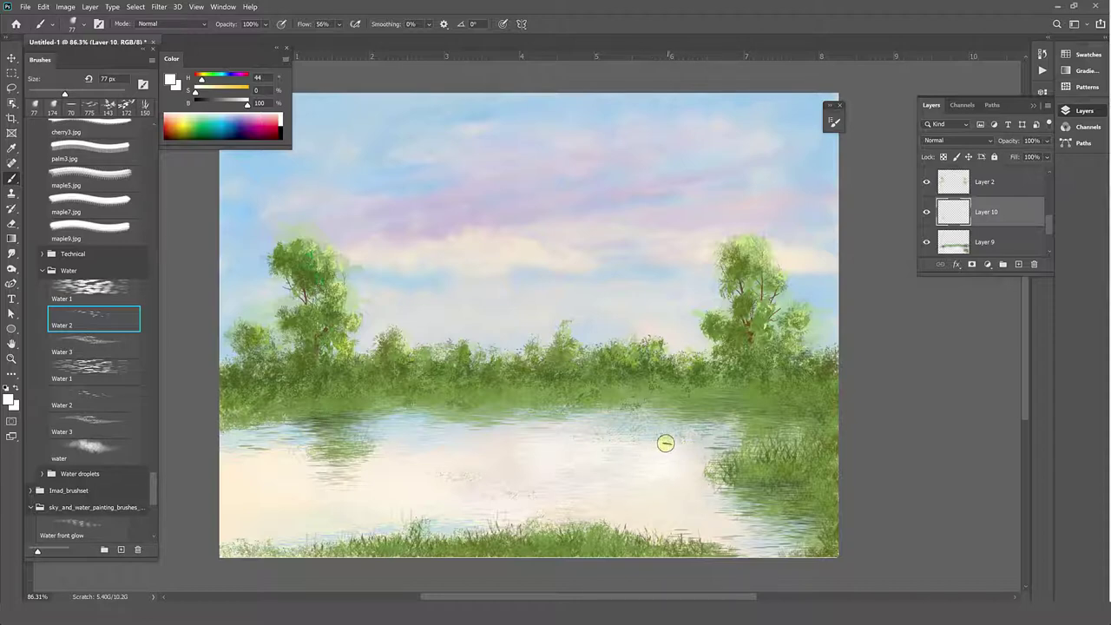
Brighten the lake with short white strokes using the 70 px Water 1 brush
left_click(72, 295)
left_click_drag(636, 454, 626, 474)
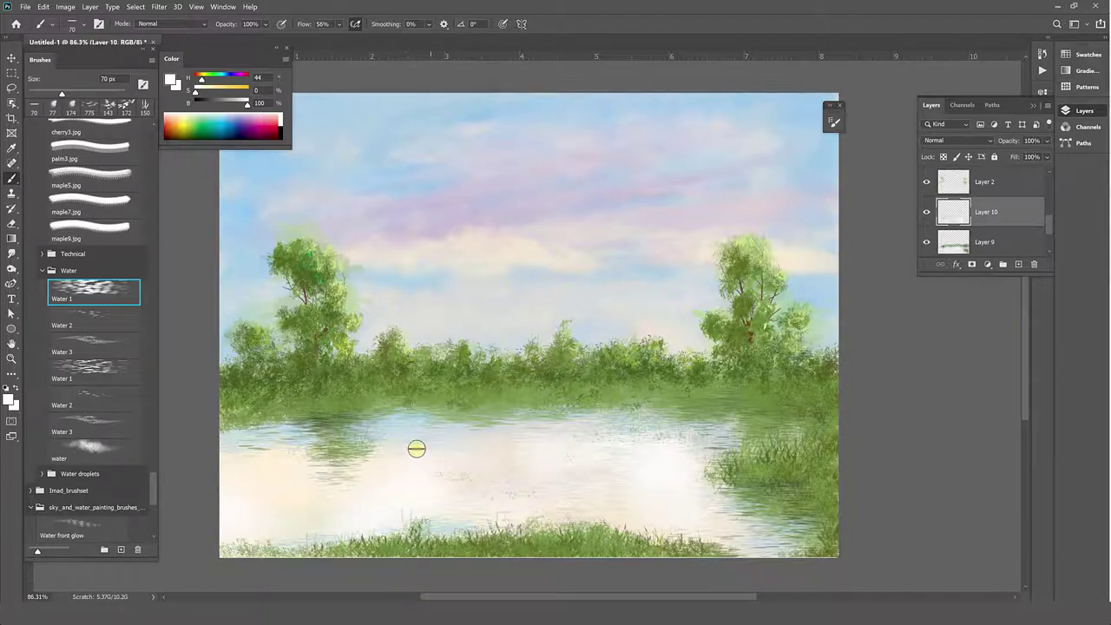
left_click_drag(435, 434, 455, 437)
Sample a reflection green, shrink the brush to 47 px, and set Scattering to 196%
left_click(487, 401, "alt")
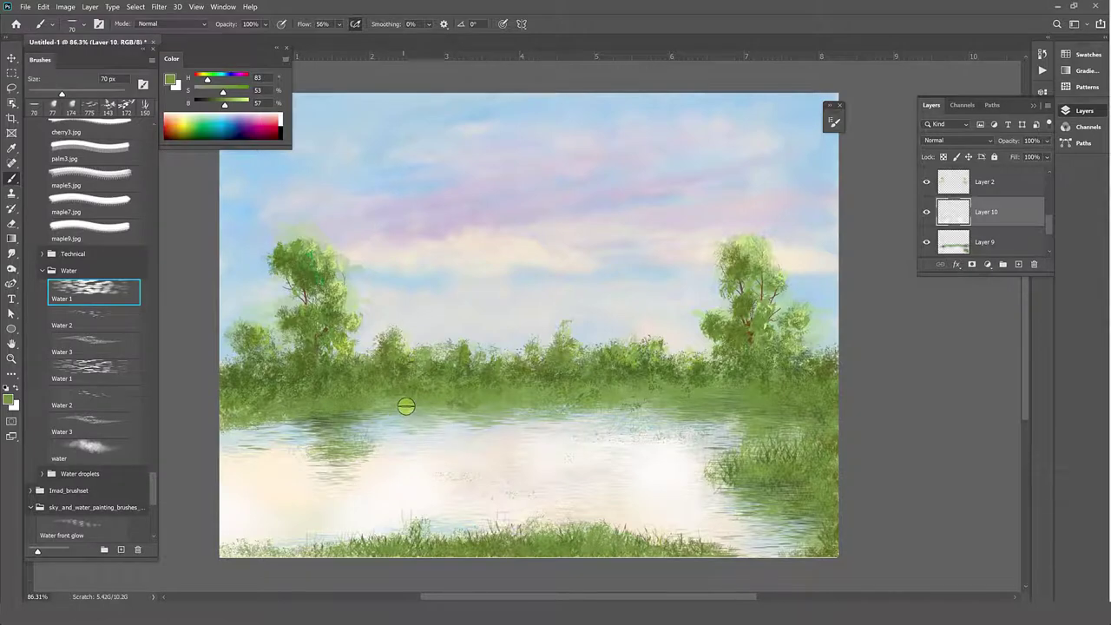
left_click_drag(62, 93, 49, 93)
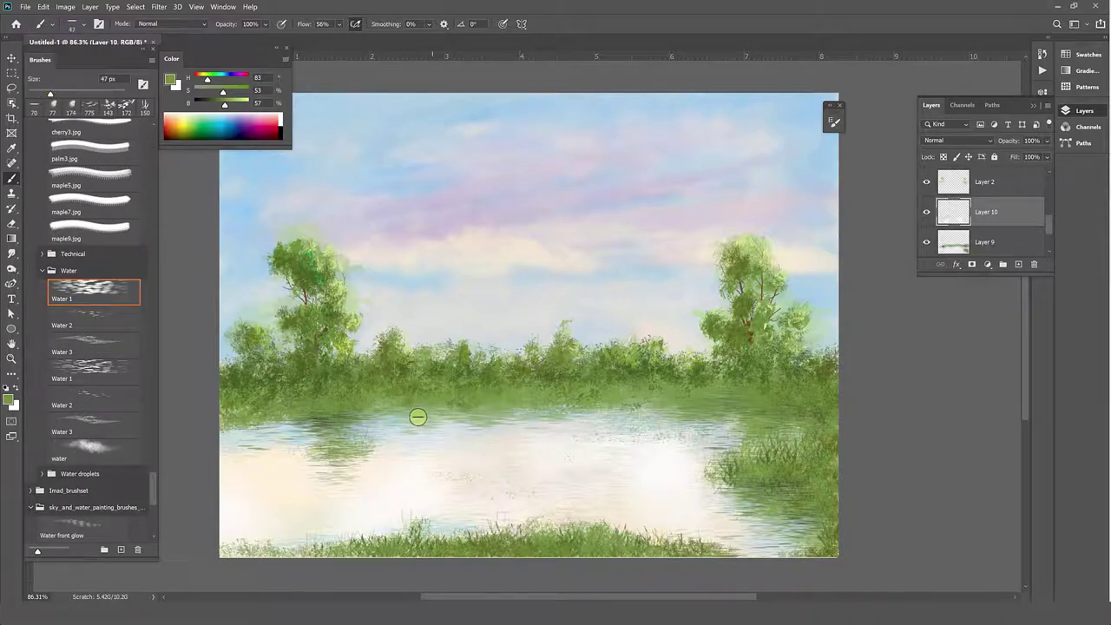
left_click(143, 83)
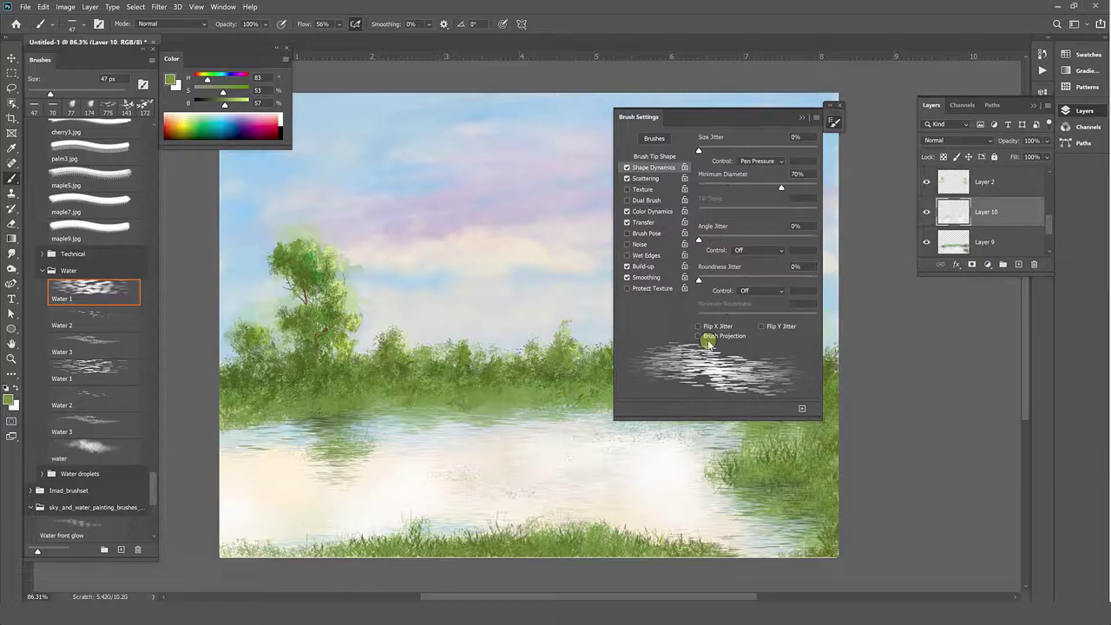
left_click(645, 178)
left_click_drag(727, 151, 738, 151)
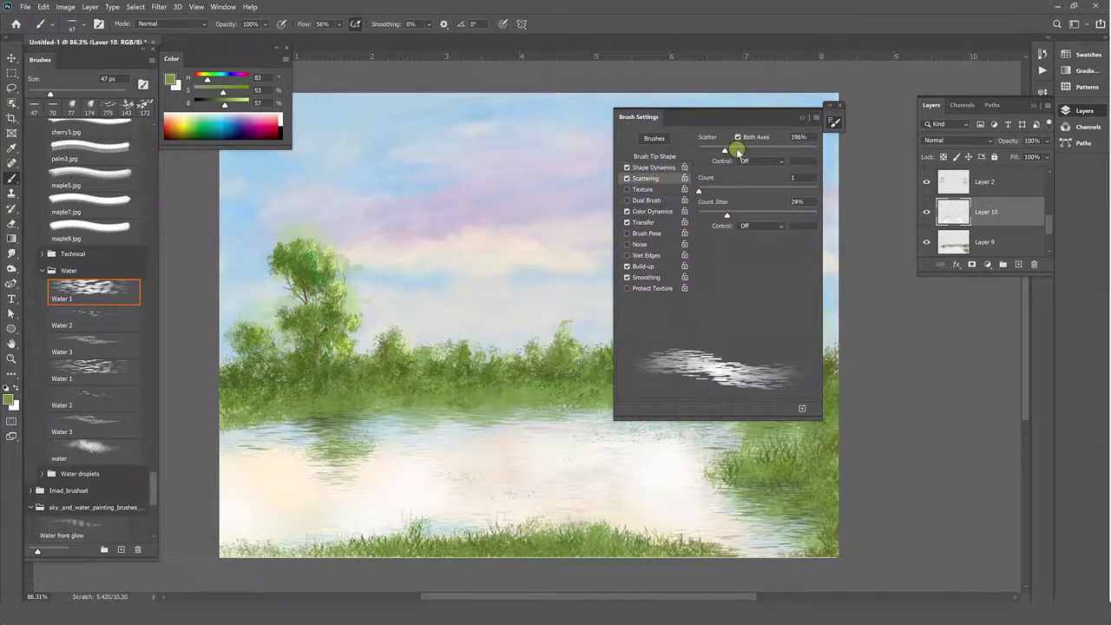
left_click(833, 122)
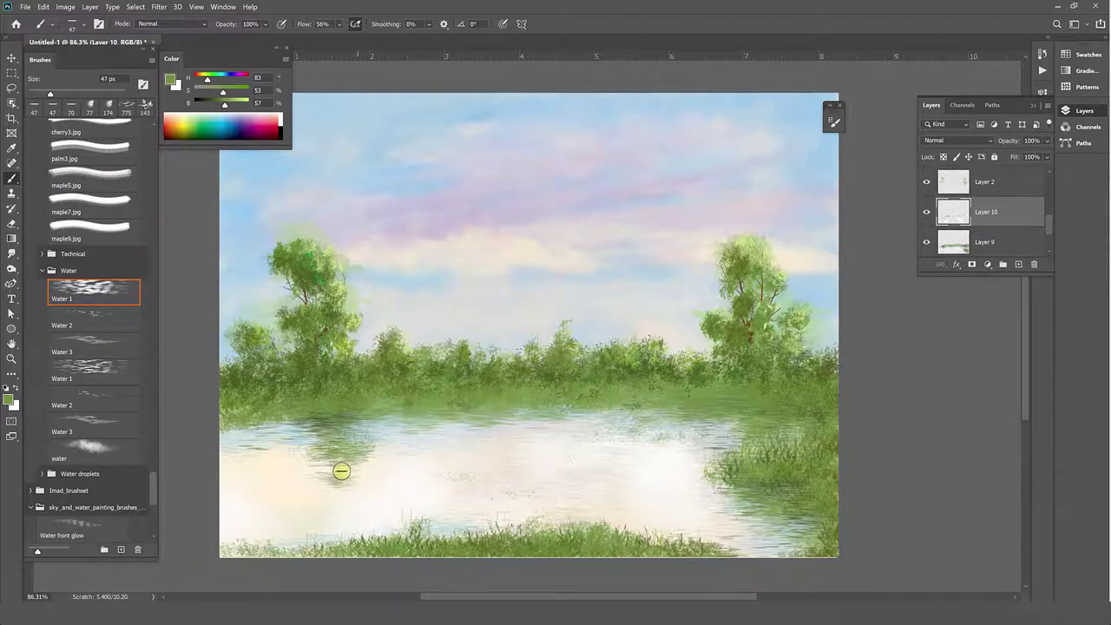
Extend the left tree's reflection, add pale green ripples, then sample the dark hedgerow green
mouse_move(341, 470)
left_mouse_down()
mouse_move(354, 458)
mouse_move(330, 426)
mouse_move(237, 426)
left_mouse_up()
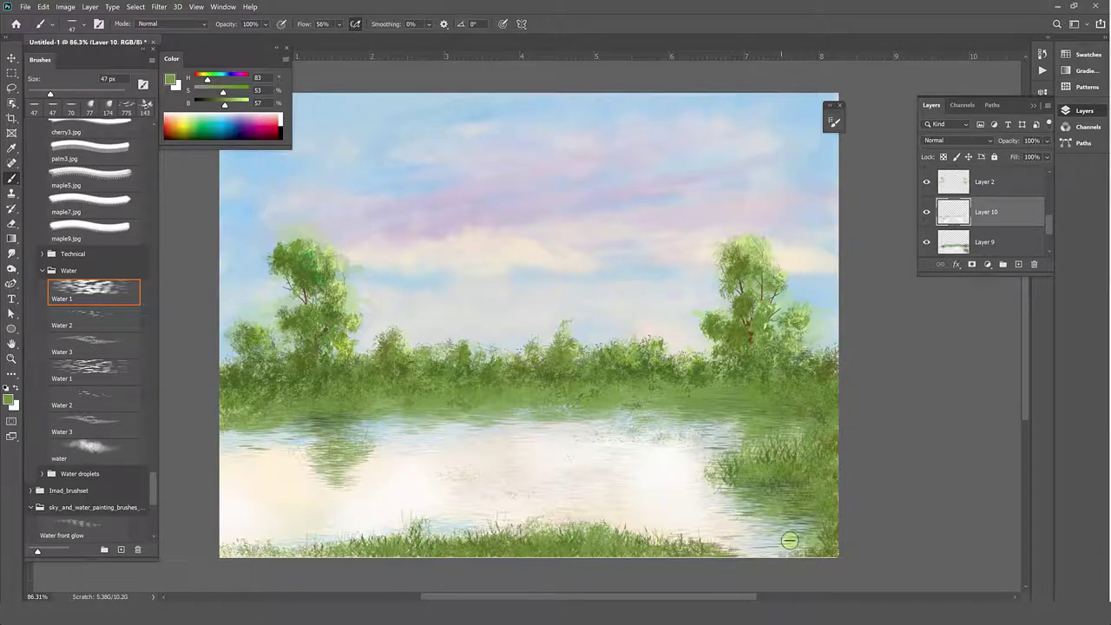
mouse_move(799, 526)
left_mouse_down()
mouse_move(806, 515)
mouse_move(789, 483)
mouse_move(756, 491)
mouse_move(817, 551)
mouse_move(768, 550)
mouse_move(773, 558)
mouse_move(656, 541)
mouse_move(231, 552)
mouse_move(523, 561)
mouse_move(639, 553)
mouse_move(240, 562)
mouse_move(226, 553)
left_mouse_up()
left_click(350, 446, "alt")
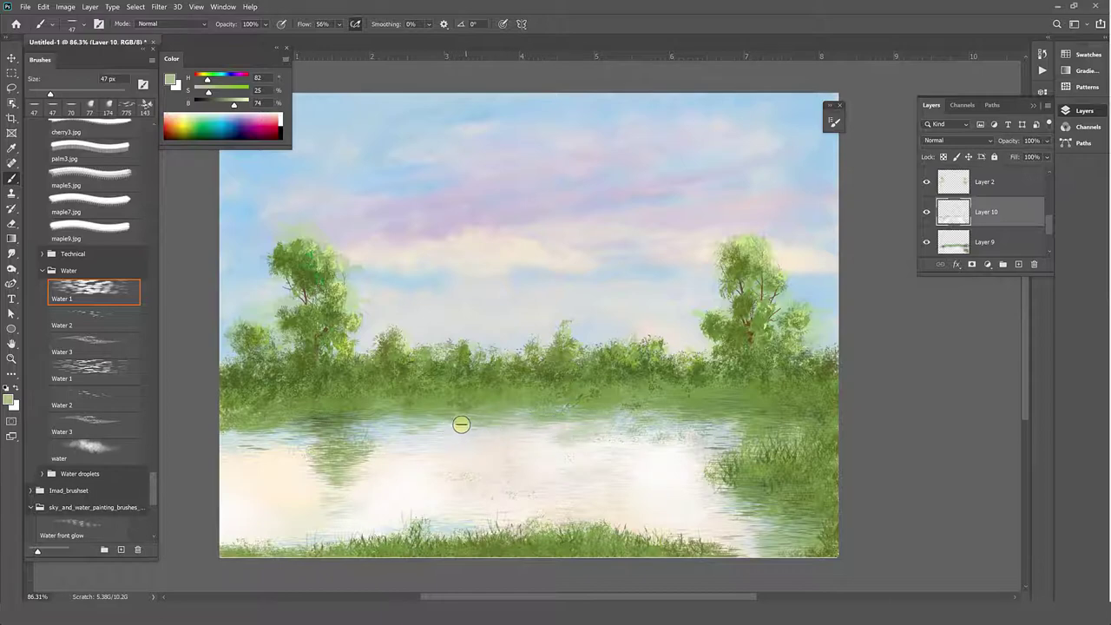
left_click_drag(450, 431, 539, 395)
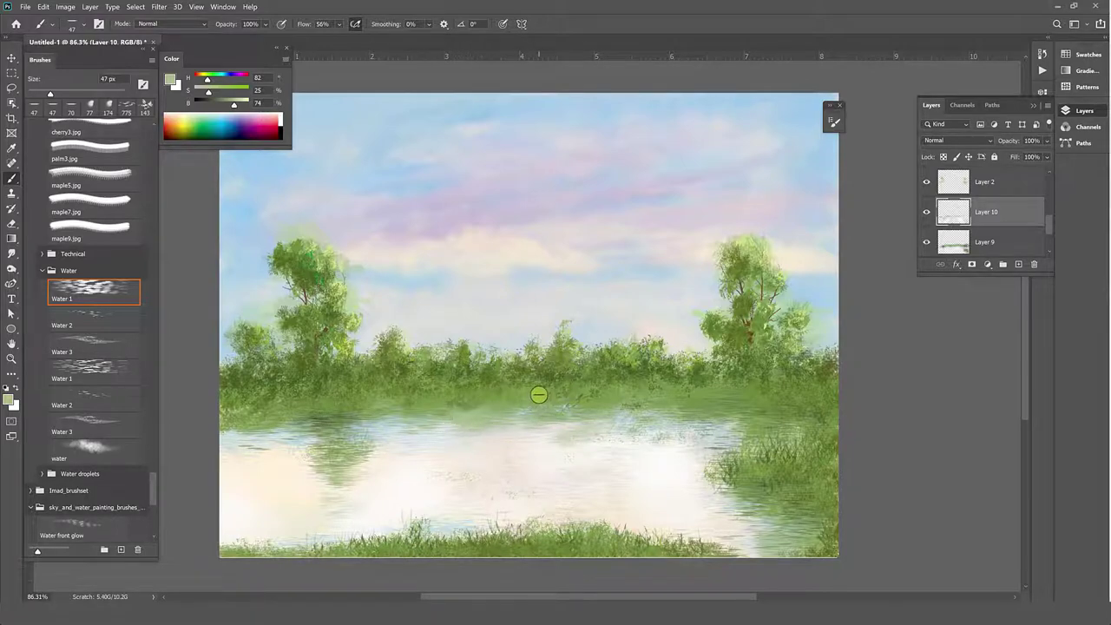
left_click(628, 377, "alt")
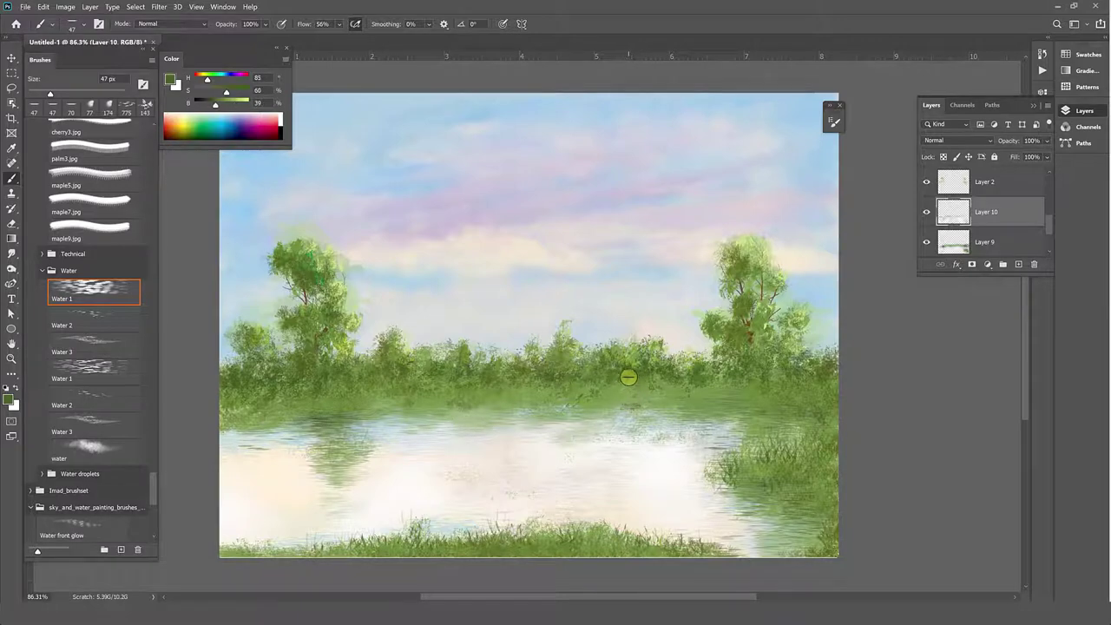
Paint dark green grass tufts along the left bank with the 150 px Grass Style brush, slightly brightening the green
left_click(1006, 184)
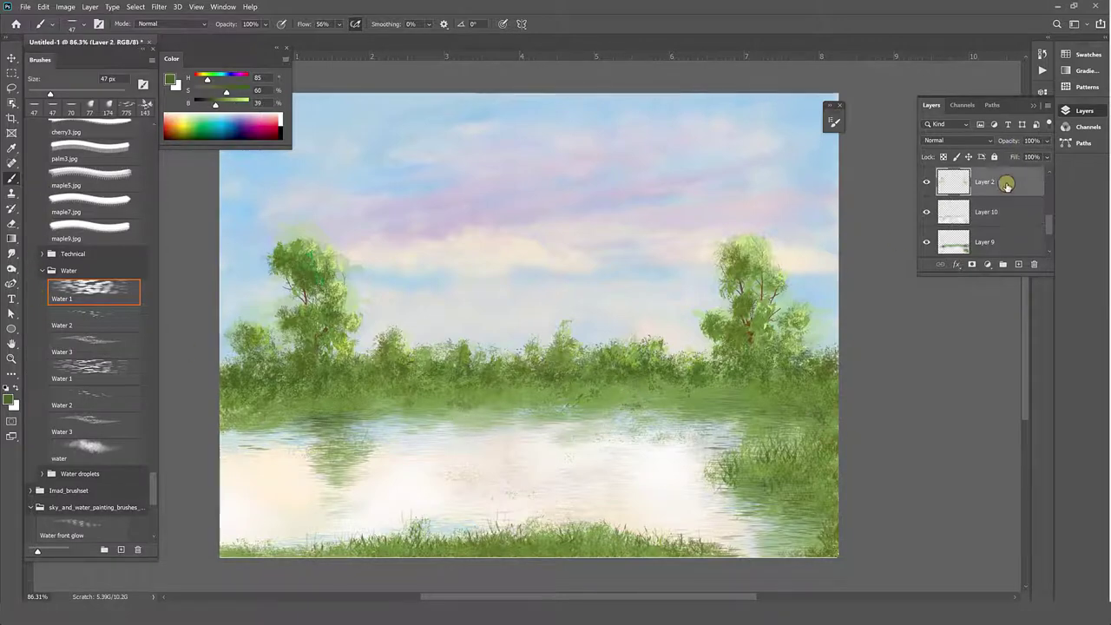
mouse_move(154, 486)
left_mouse_down()
mouse_move(153, 224)
mouse_move(153, 265)
left_mouse_up()
left_click(104, 338)
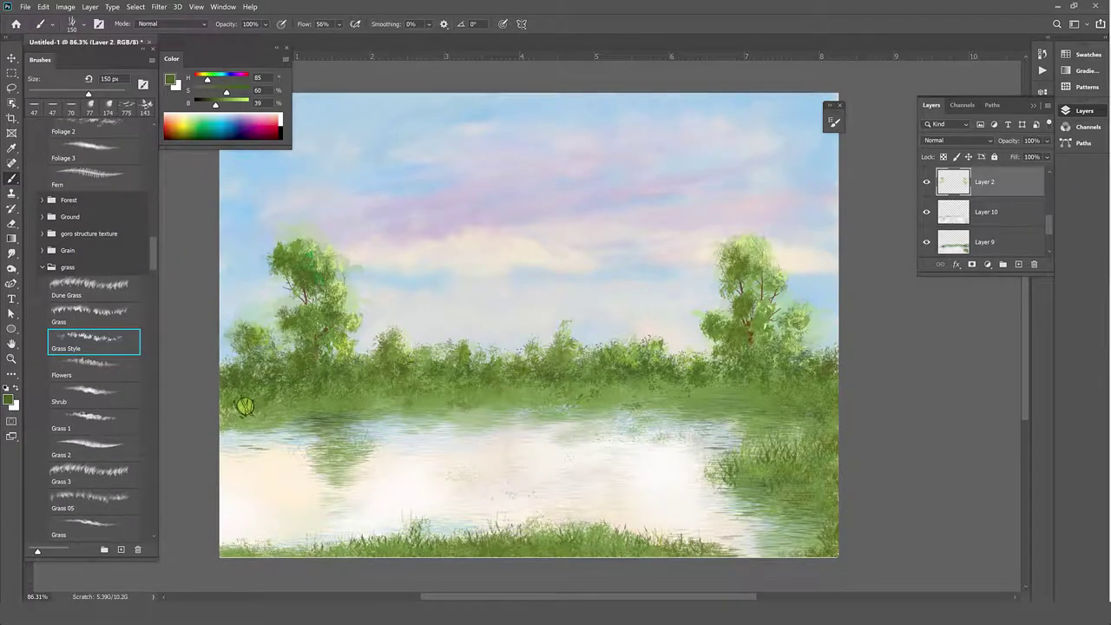
left_click_drag(246, 408, 275, 399)
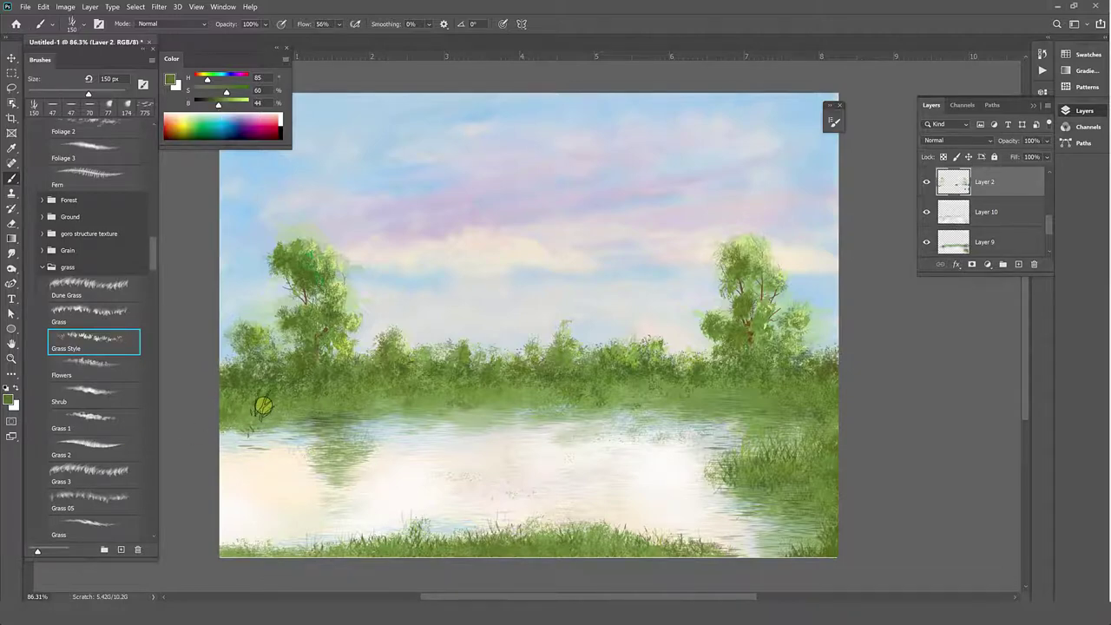
left_click_drag(220, 104, 210, 104)
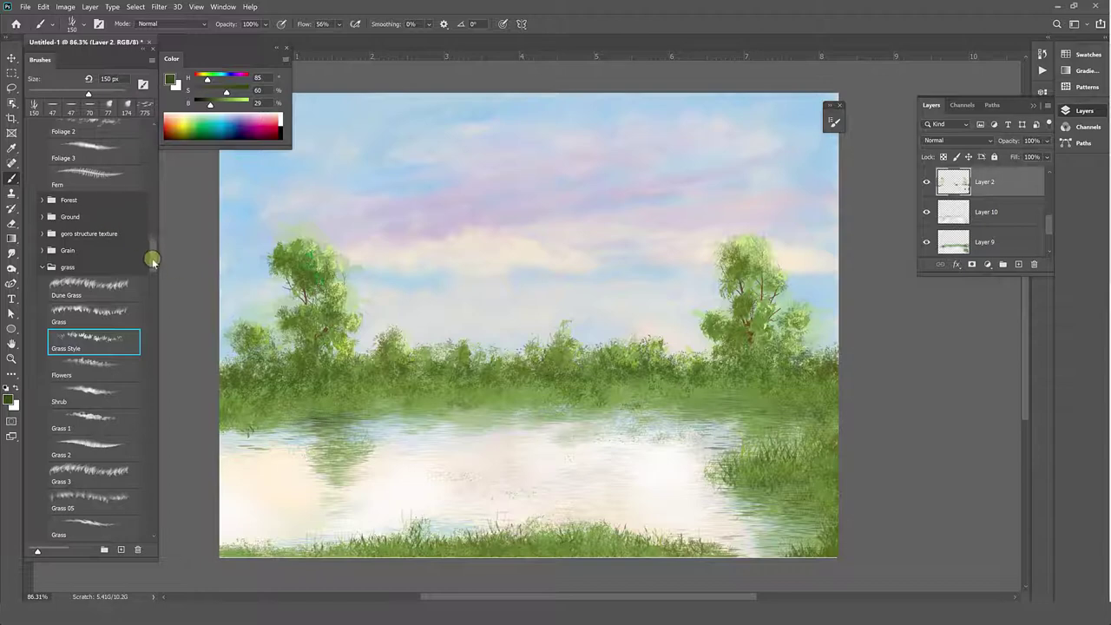
mouse_move(154, 262)
left_mouse_down()
mouse_move(154, 218)
mouse_move(152, 276)
left_mouse_up()
Load Sampled Brush 10 3 from the Soft,wet water, oil set and add new Layer 11
left_click(42, 439)
left_click(43, 206)
left_click(44, 227)
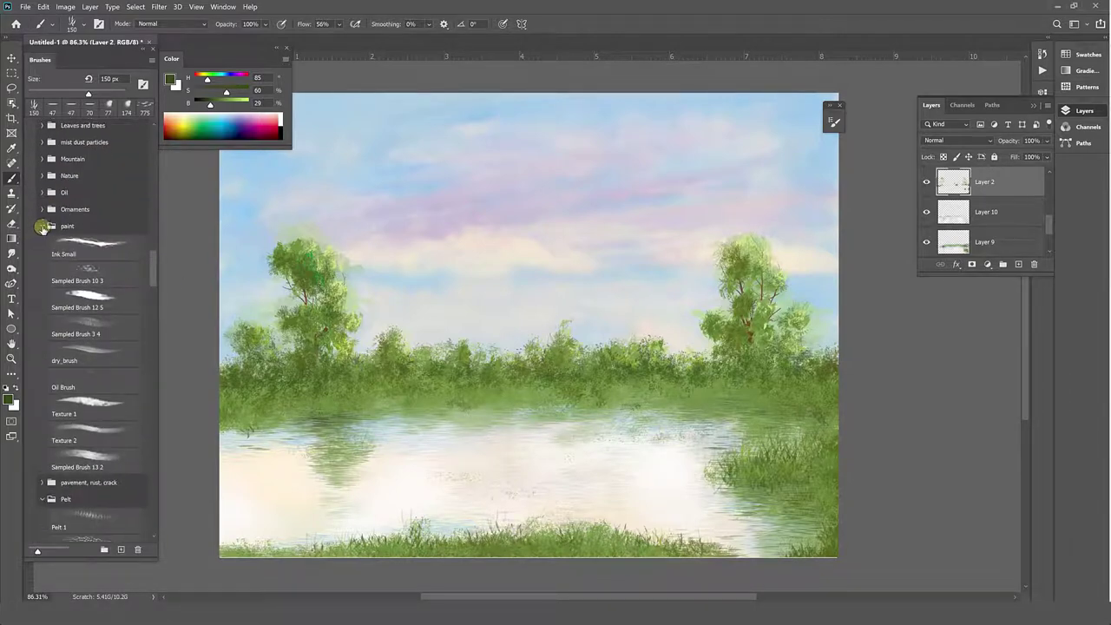
left_click(42, 276)
left_click(42, 344)
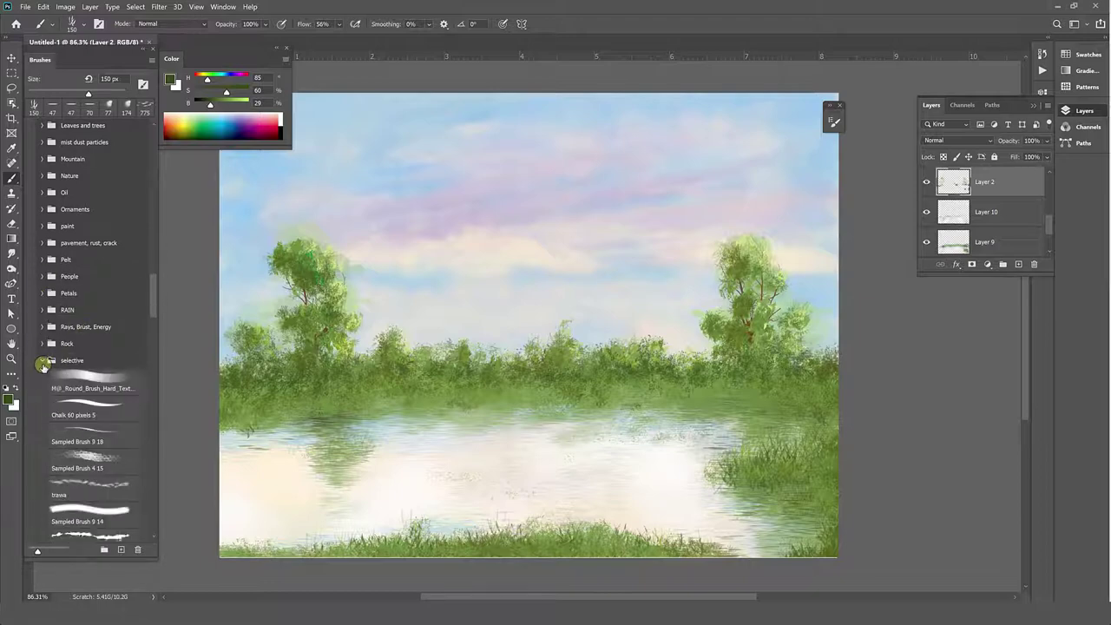
left_click(42, 360)
left_click(109, 395)
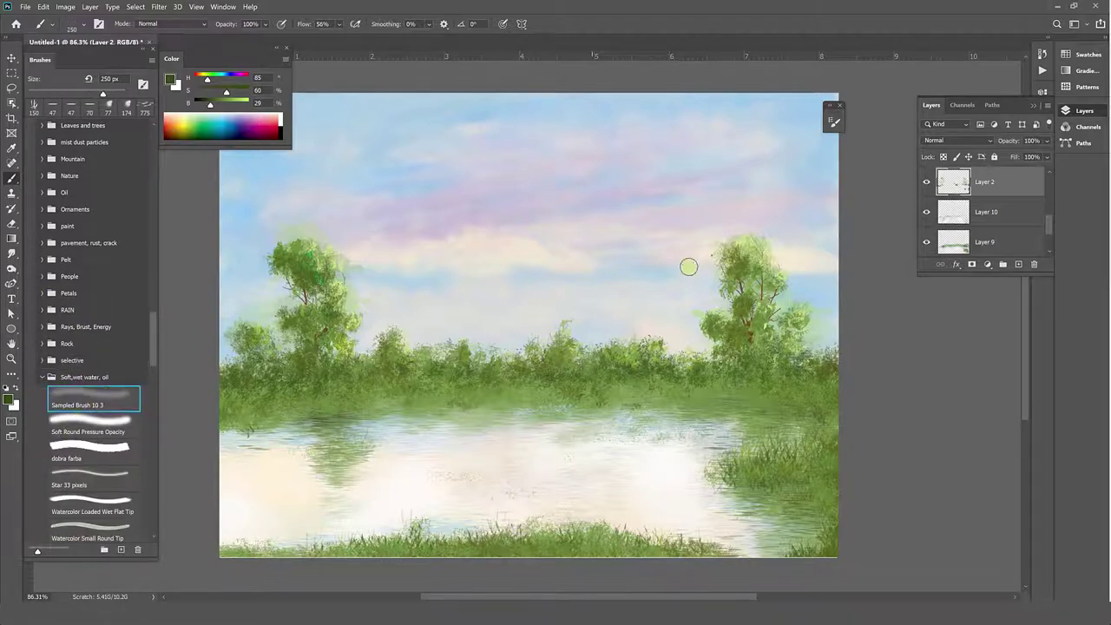
left_click(1019, 264)
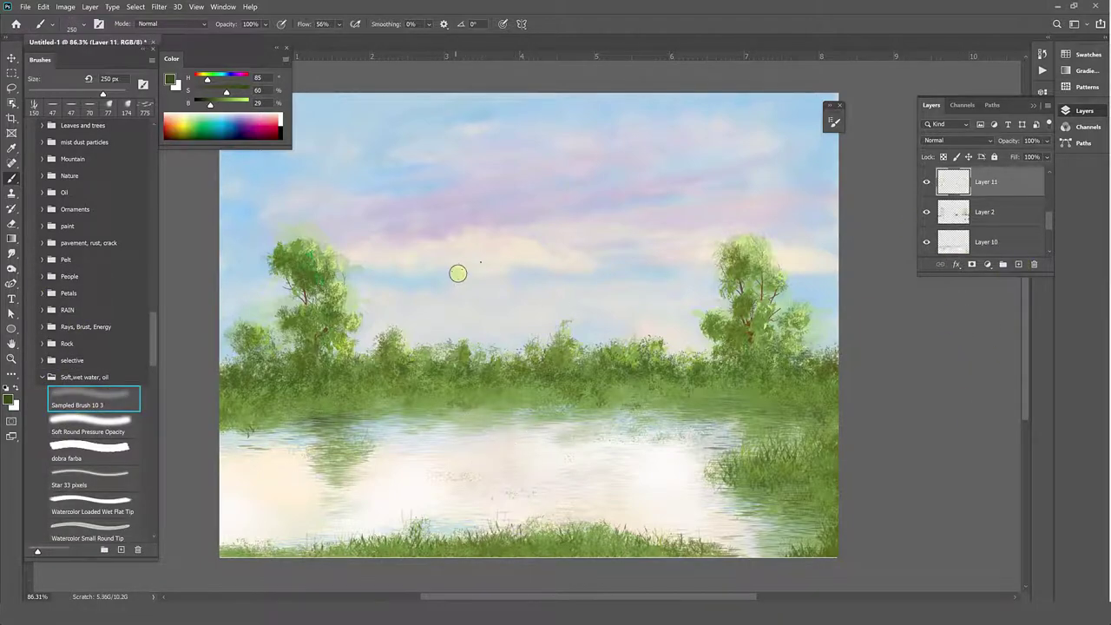
Sample the water's pale cream and paint over the tree reflections and right shore edges
left_click(470, 452, "alt")
mouse_move(328, 460)
left_mouse_down()
mouse_move(359, 476)
mouse_move(330, 460)
mouse_move(380, 448)
left_mouse_up()
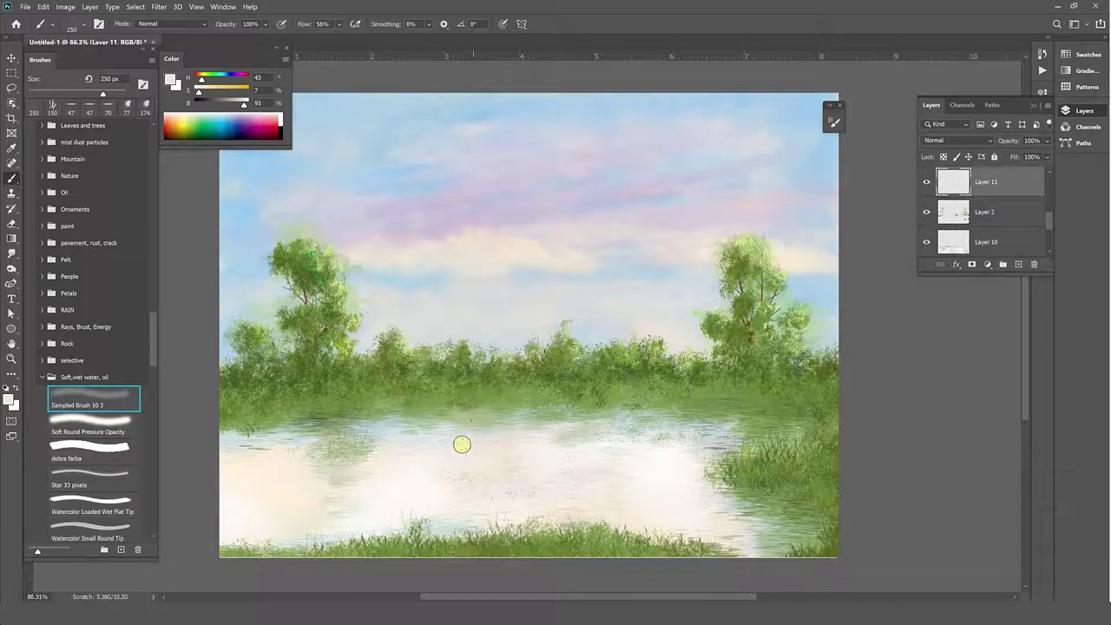
left_click_drag(727, 439, 670, 430)
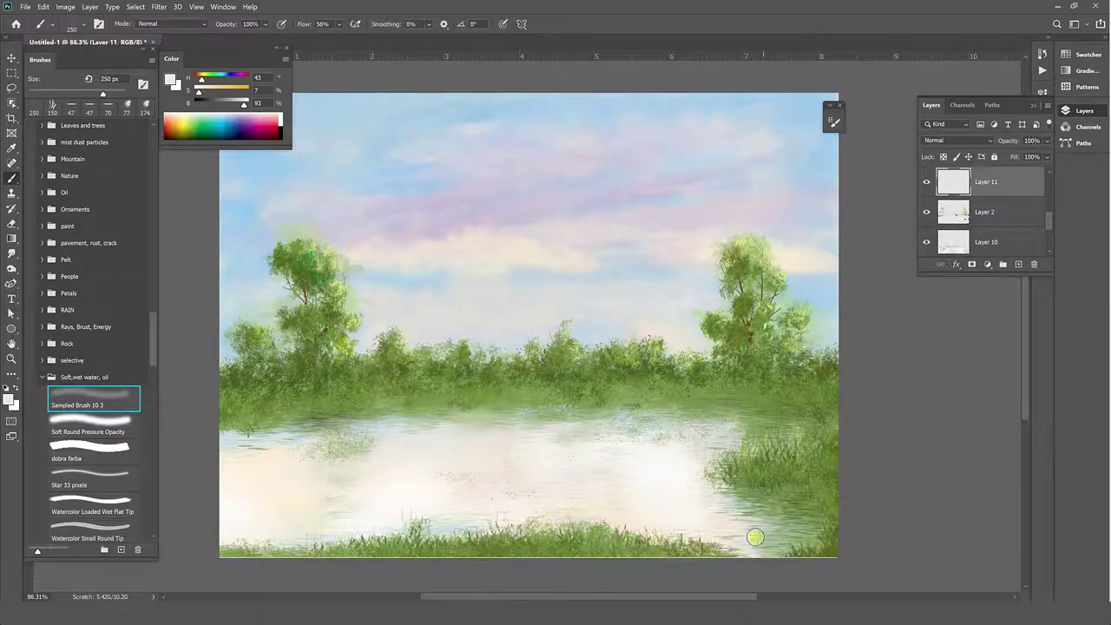
left_click_drag(755, 537, 726, 517)
left_click_drag(743, 448, 720, 441)
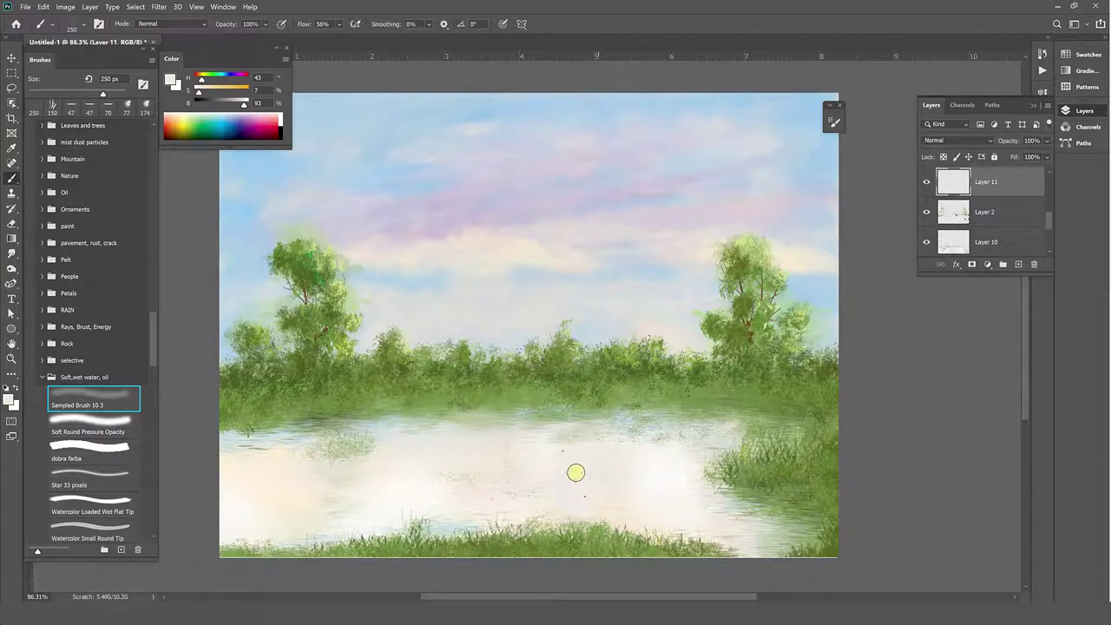
Raise the cream to full brightness, soften the left shoreline and dab pale speckles across the water
left_click(248, 102)
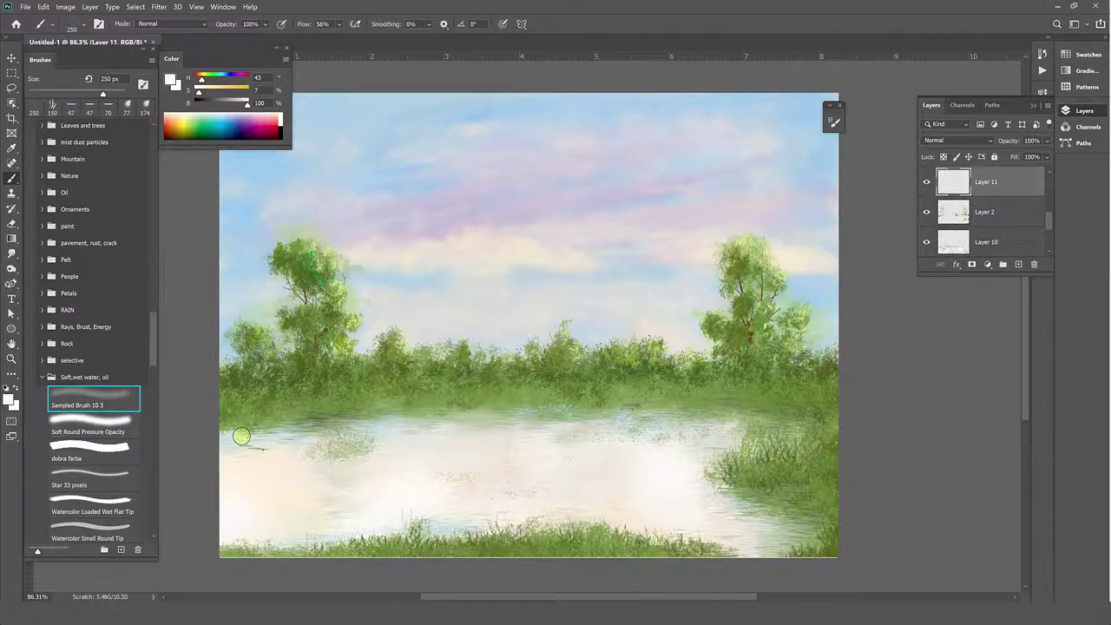
left_click_drag(241, 435, 269, 447)
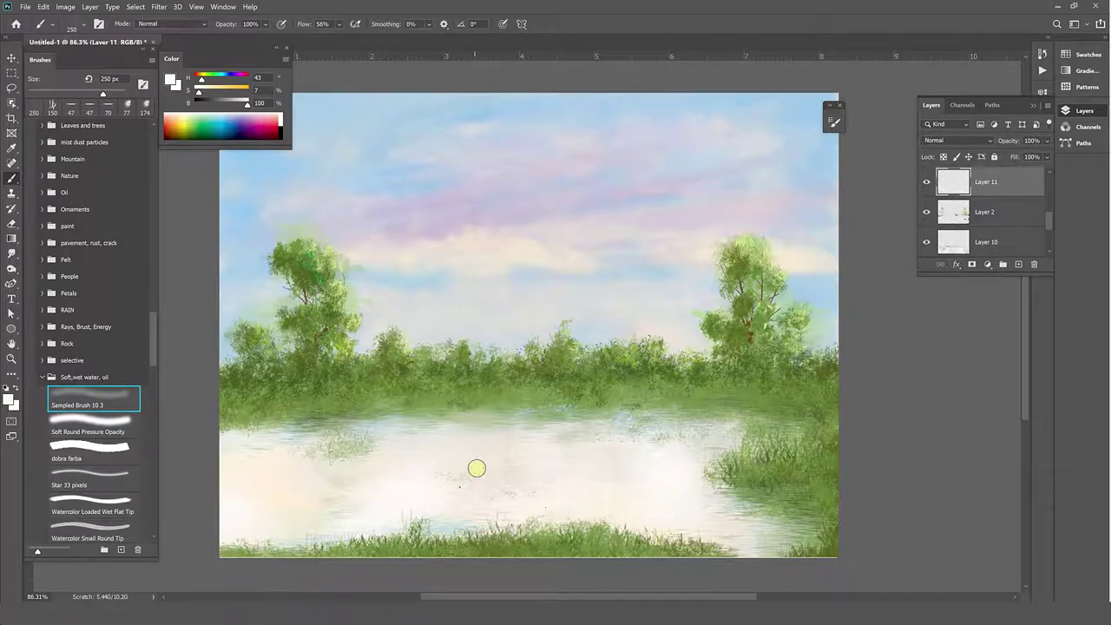
left_click_drag(477, 469, 508, 460)
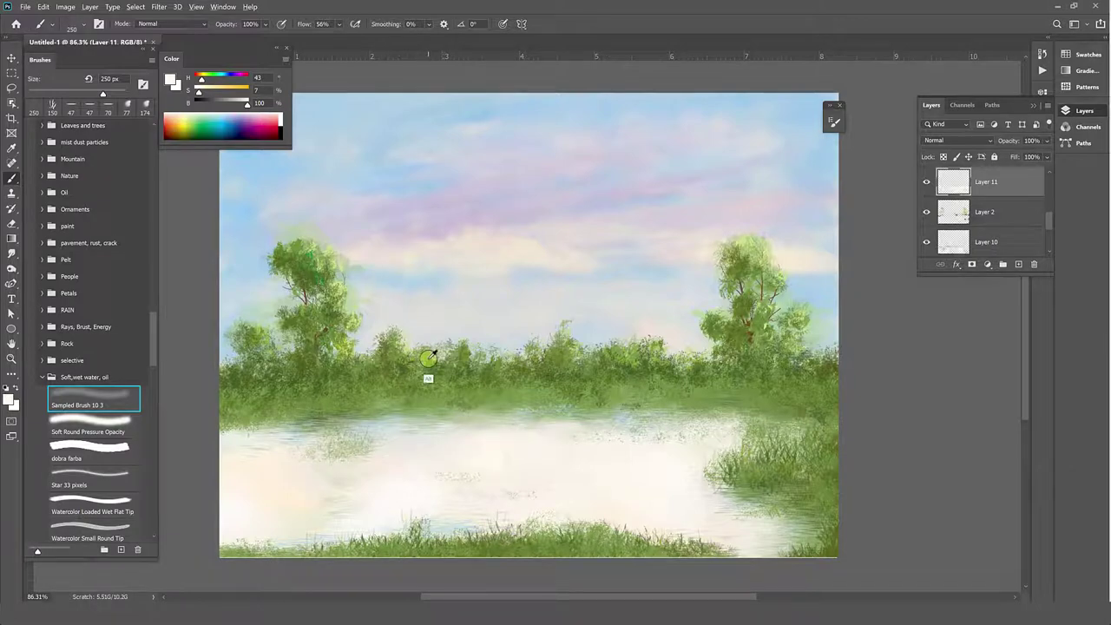
Try and undo a lilac water tint, then sample blue, olive and pale cream colours
left_click(442, 203, "alt")
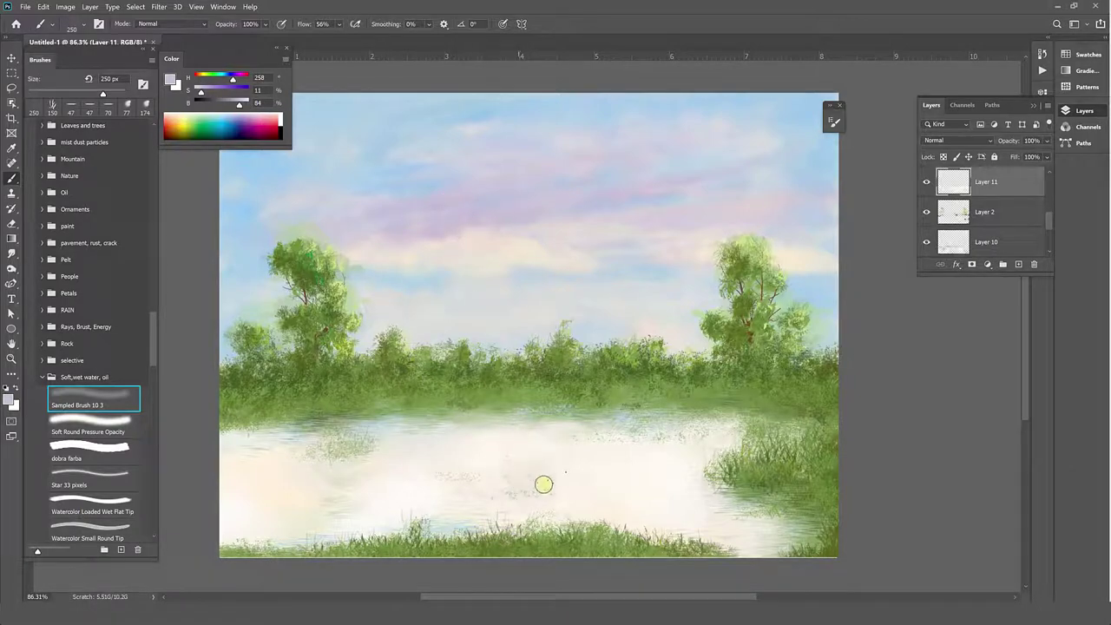
left_click_drag(543, 483, 557, 493)
key("ctrl+z")
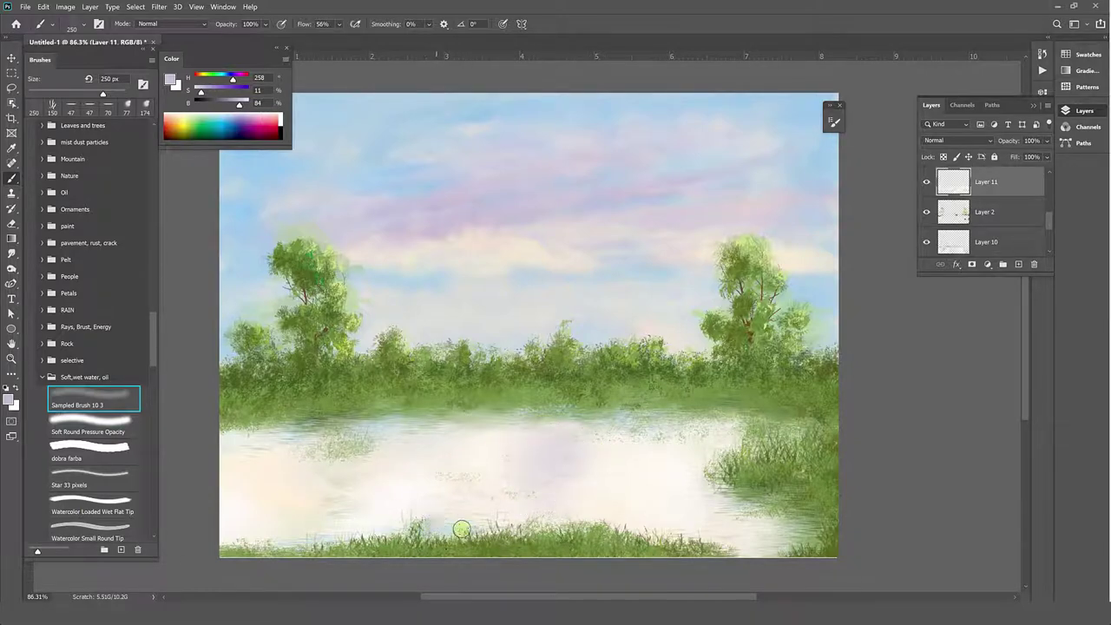
left_click(293, 186, "alt")
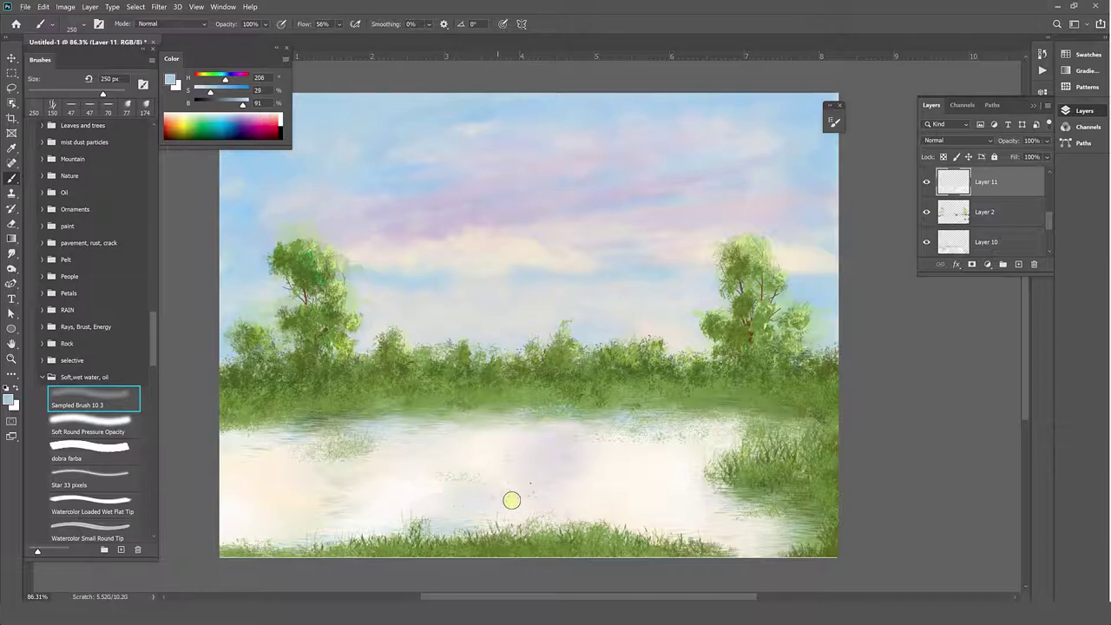
left_click(341, 445, "alt")
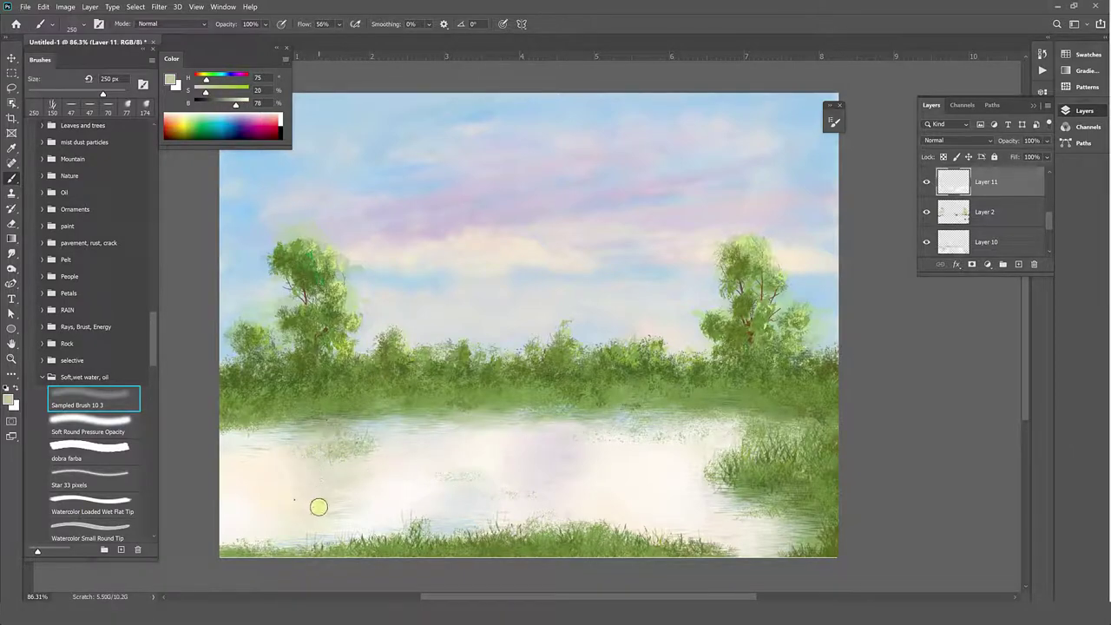
left_click(335, 491, "alt")
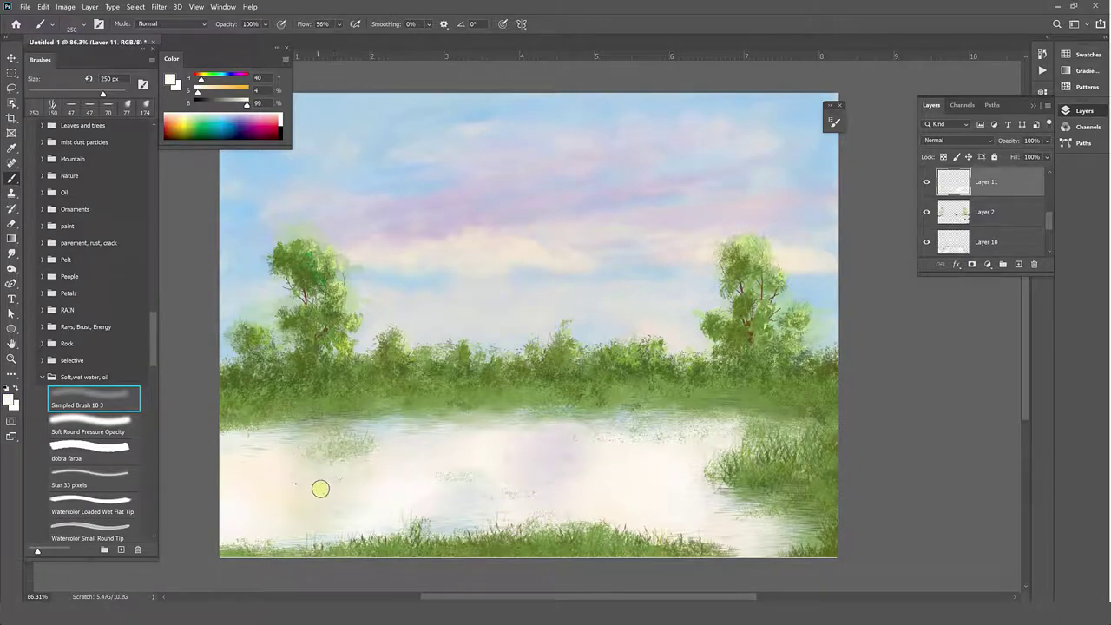
left_click(348, 510, "alt")
left_click(281, 489, "alt")
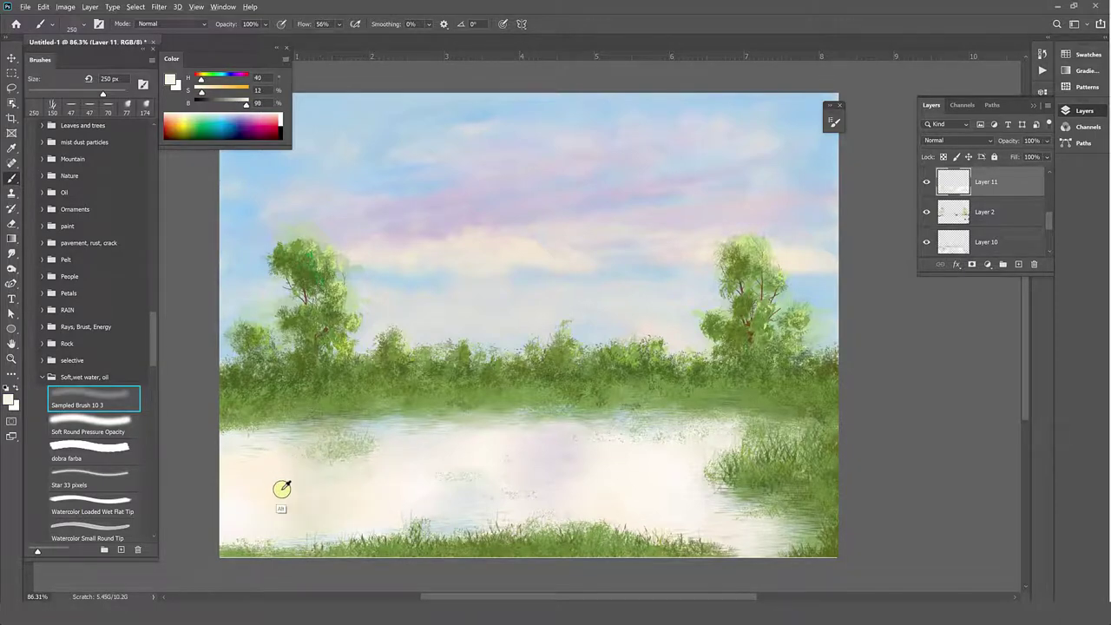
left_click(445, 504, "alt")
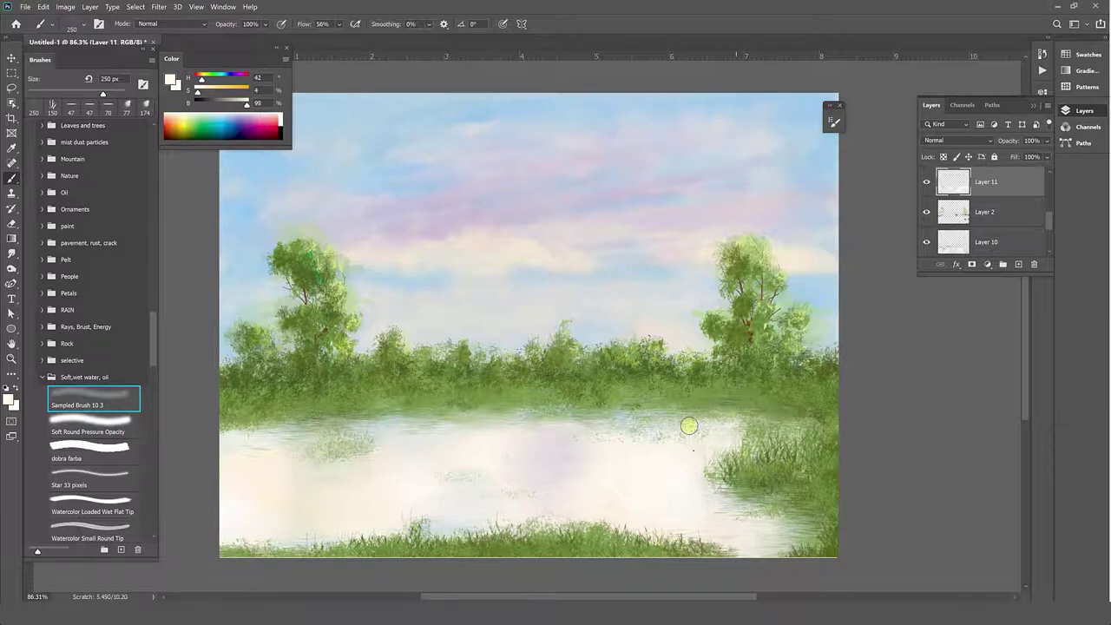
Sample grass green, undo a test waterline stroke, and add Layer 12 with Soft Round Pressure Opacity
left_click(769, 476, "alt")
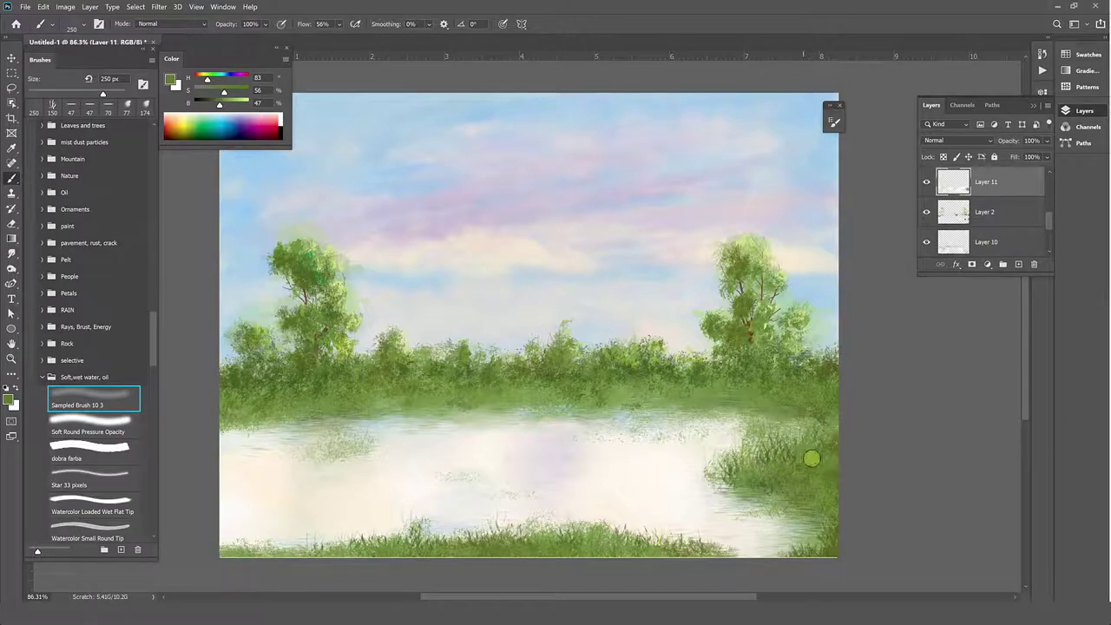
left_click(788, 384, "alt")
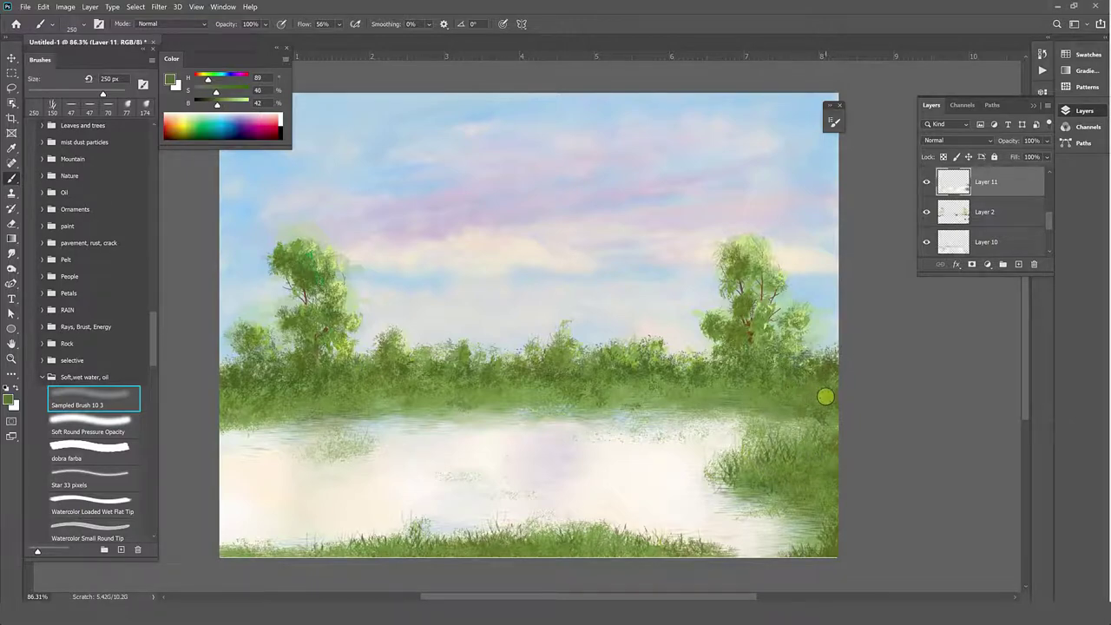
left_click_drag(521, 404, 469, 415)
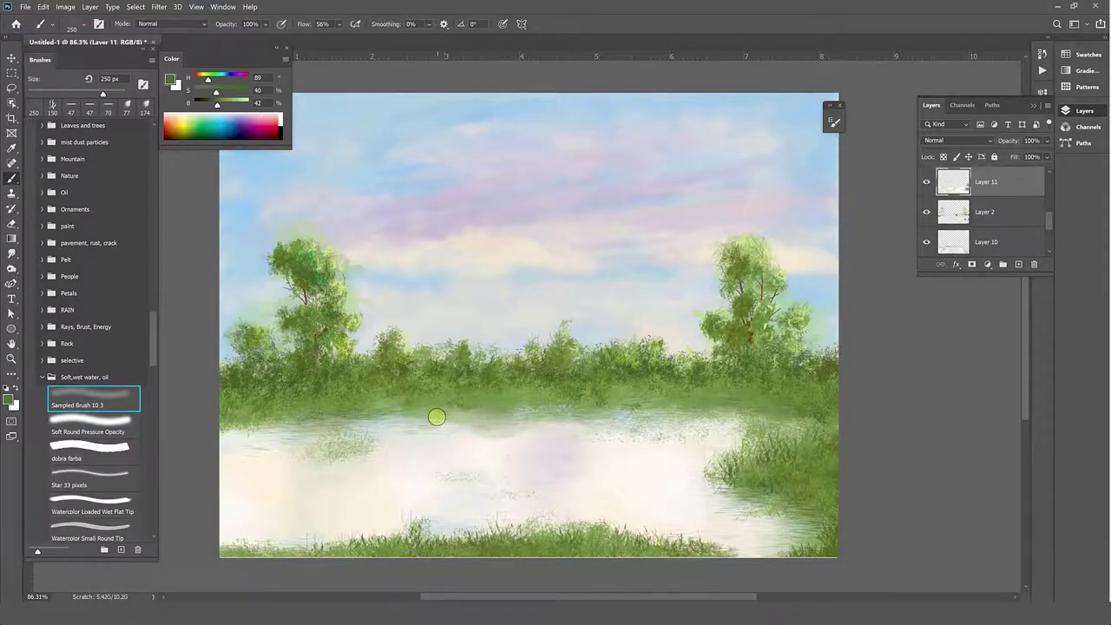
key("ctrl+z")
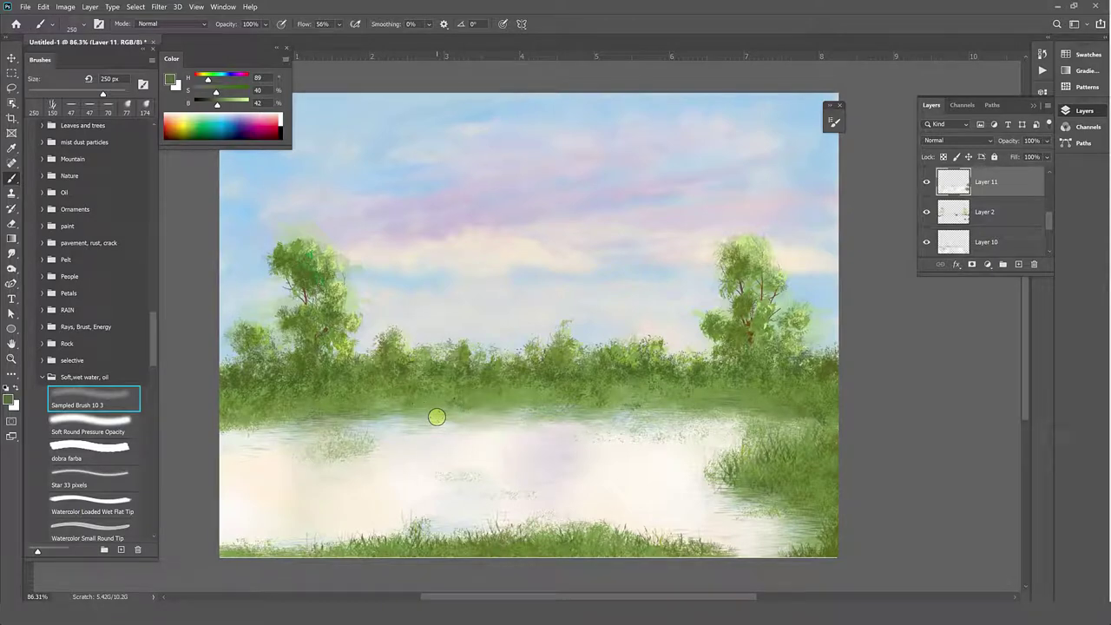
left_click(122, 425)
left_click(1017, 268)
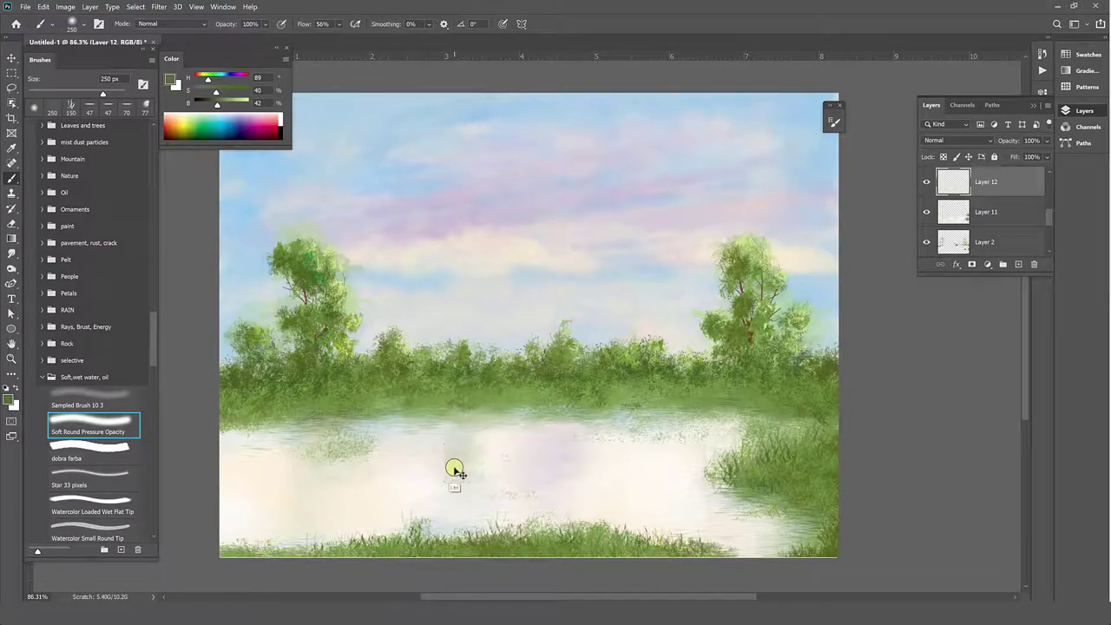
Wash soft lilac sampled from the sky across the water at 27% opacity
left_click(462, 217, "alt")
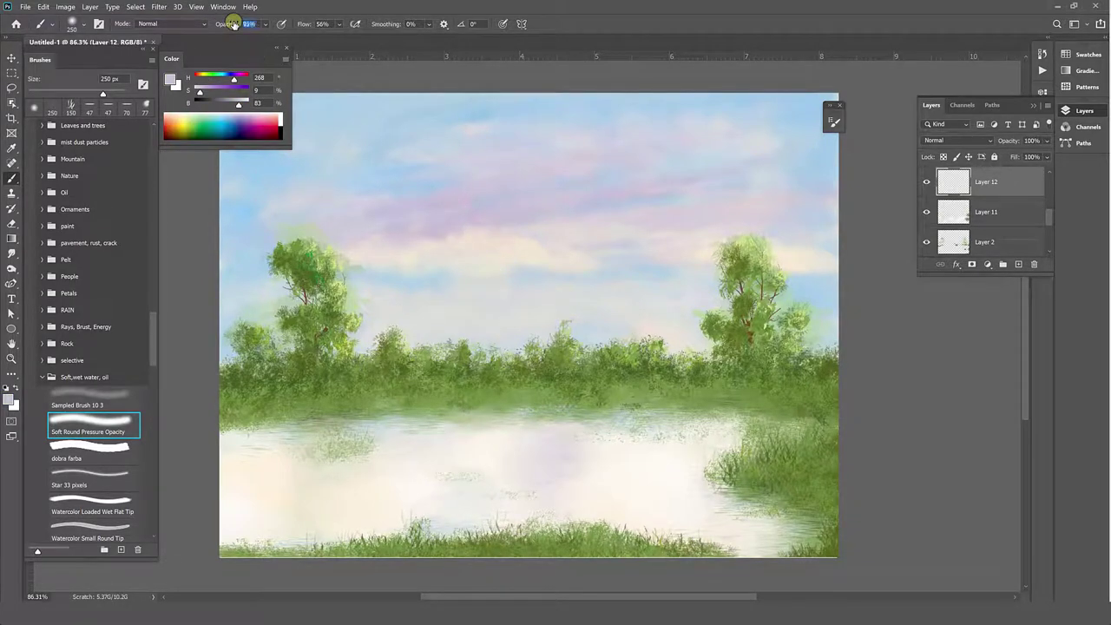
left_click_drag(232, 24, 208, 23)
mouse_move(520, 437)
left_mouse_down()
mouse_move(564, 489)
mouse_move(651, 483)
left_mouse_up()
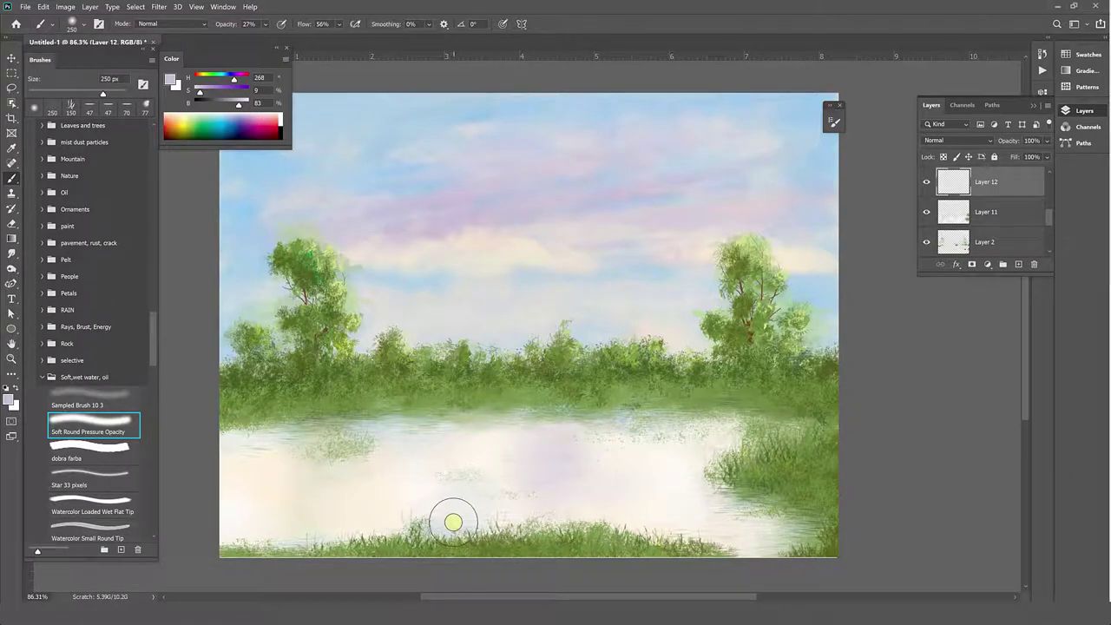
Brush pale green, cream and pink tints sampled from the water across the lake, then add Layer 13
left_click(452, 518, "alt")
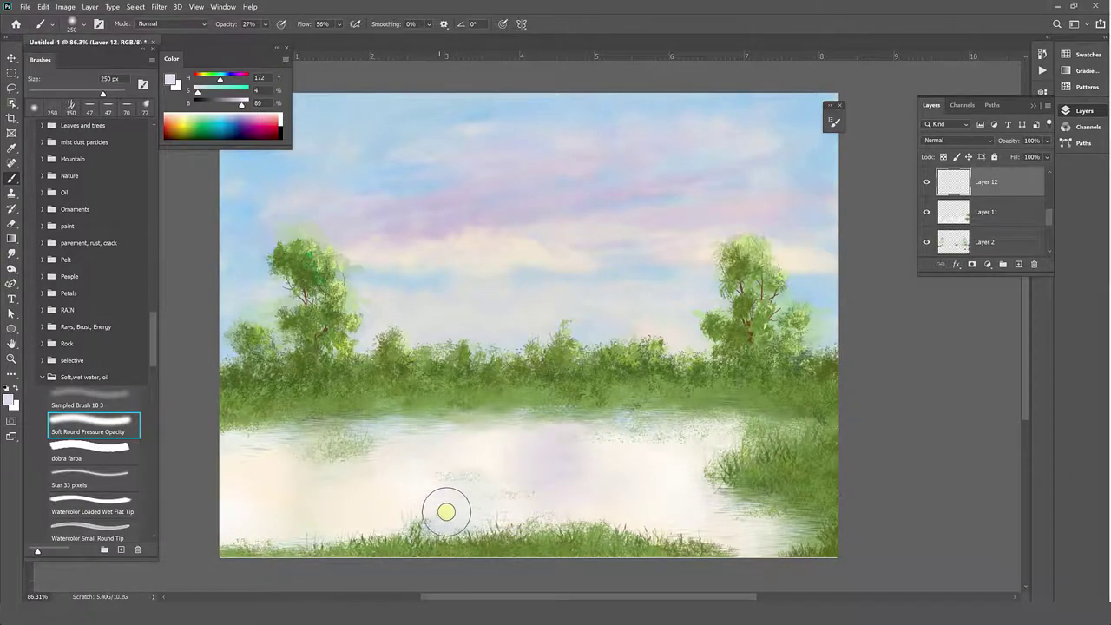
left_click(344, 449, "alt")
left_click(341, 446, "alt")
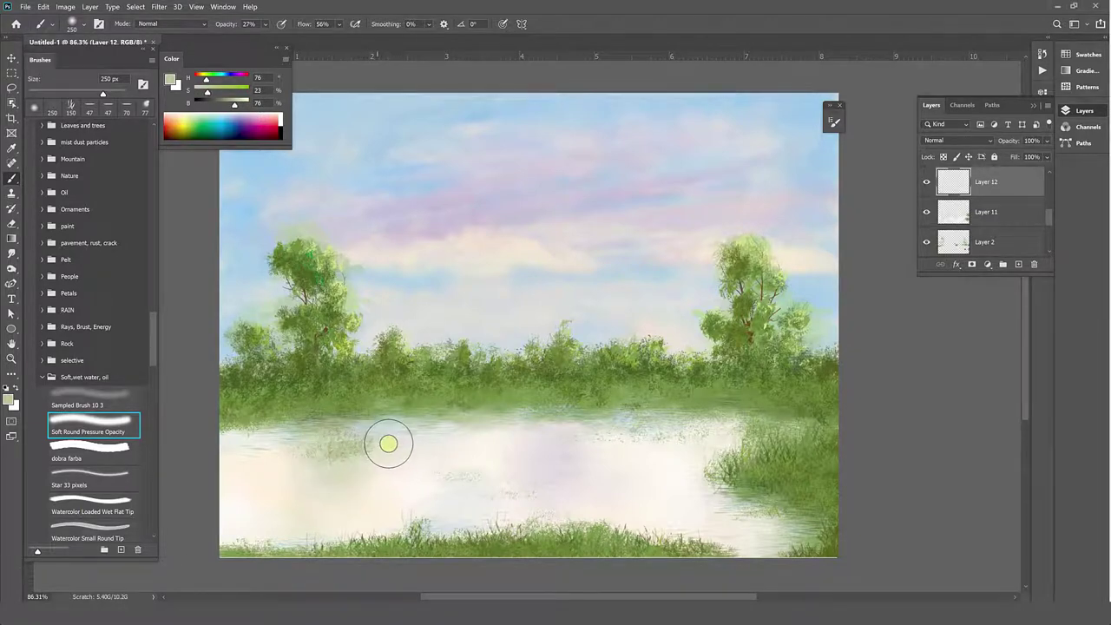
left_click(381, 427, "alt")
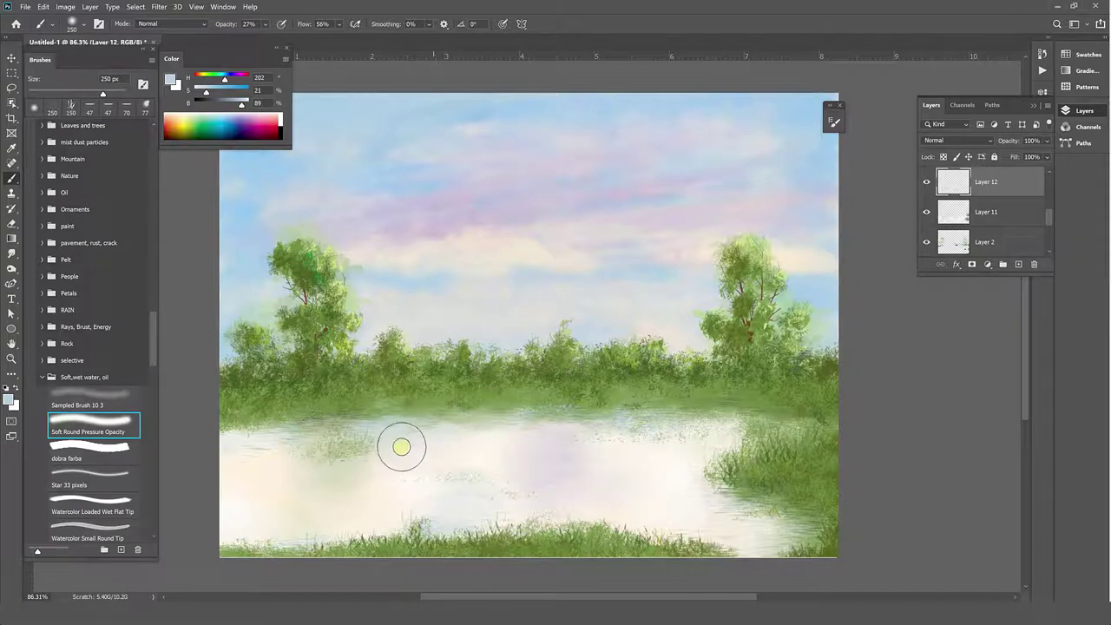
left_click(480, 455, "alt")
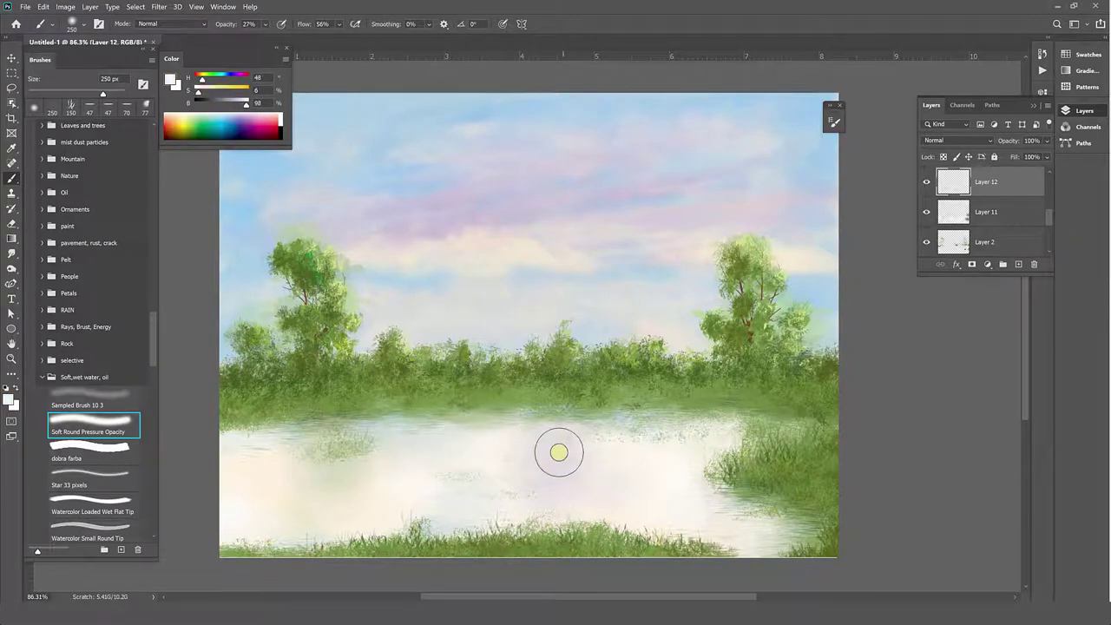
mouse_move(653, 478)
left_mouse_down()
mouse_move(793, 520)
mouse_move(645, 513)
mouse_move(733, 428)
mouse_move(429, 448)
mouse_move(495, 503)
mouse_move(483, 499)
mouse_move(471, 515)
mouse_move(760, 528)
mouse_move(720, 500)
mouse_move(737, 431)
mouse_move(776, 426)
mouse_move(648, 422)
mouse_move(434, 439)
mouse_move(466, 442)
left_mouse_up()
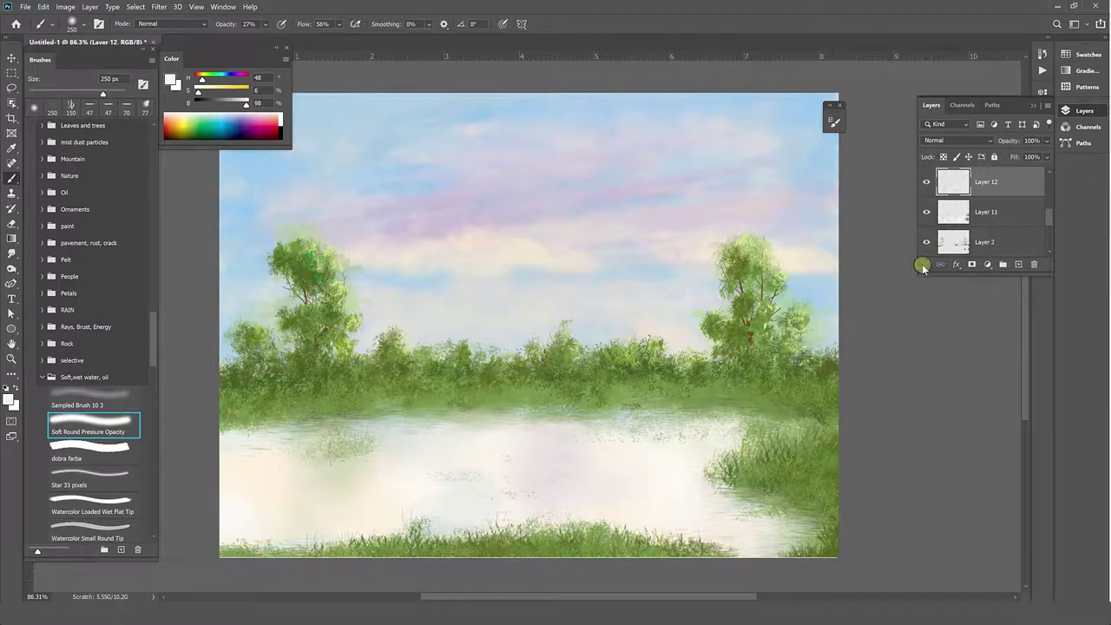
left_click(1016, 265)
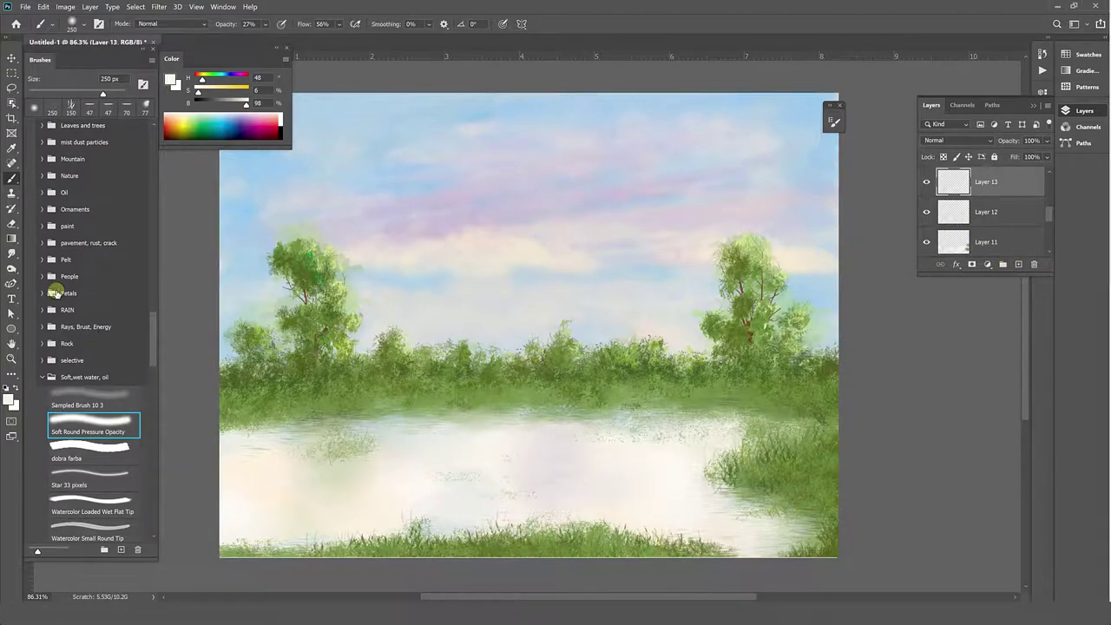
Load the Water 1 texture brush and sample tree green and water creams
left_click_drag(153, 338, 154, 473)
left_click(94, 273)
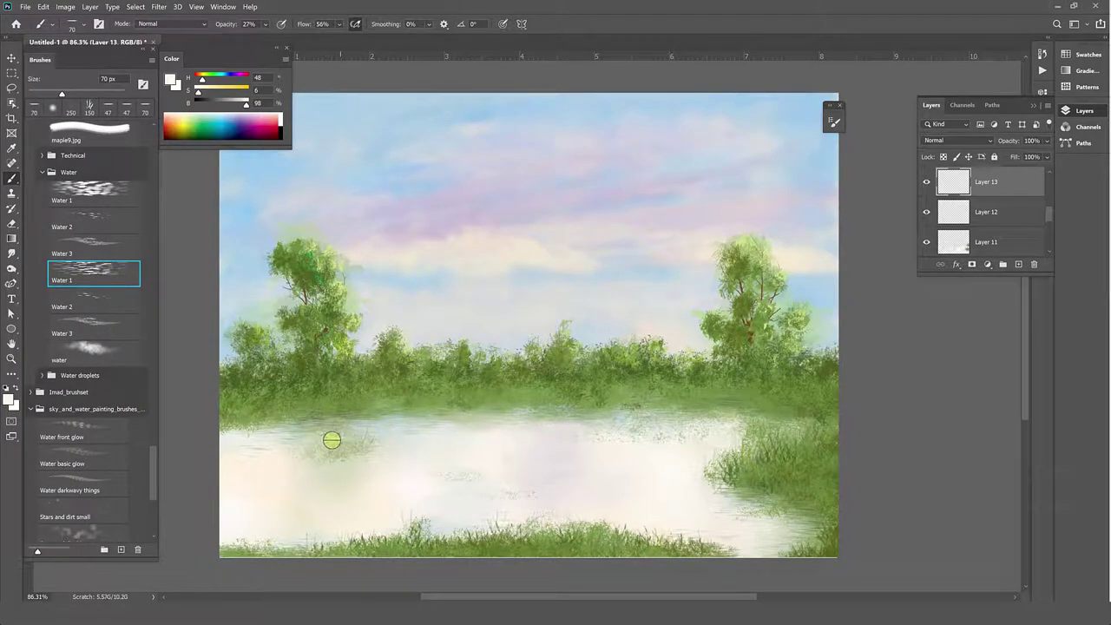
left_click(323, 390, "alt")
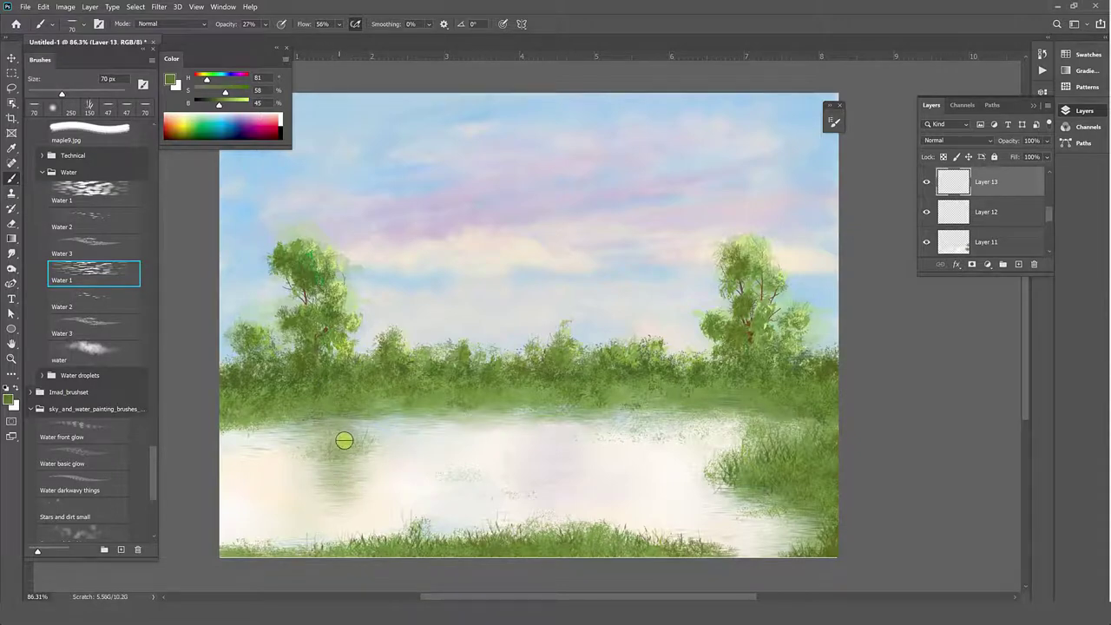
left_click(394, 454, "alt")
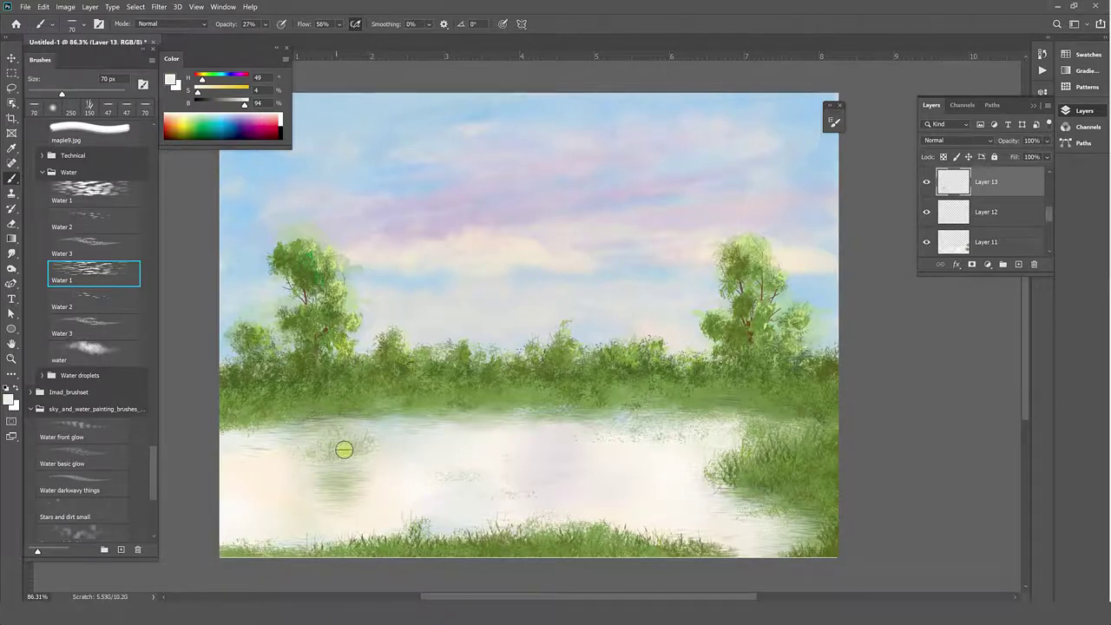
left_click(336, 447, "alt")
At 100% opacity, paint green foliage reflection streaks in the water under the left tree
left_click_drag(225, 24, 239, 25)
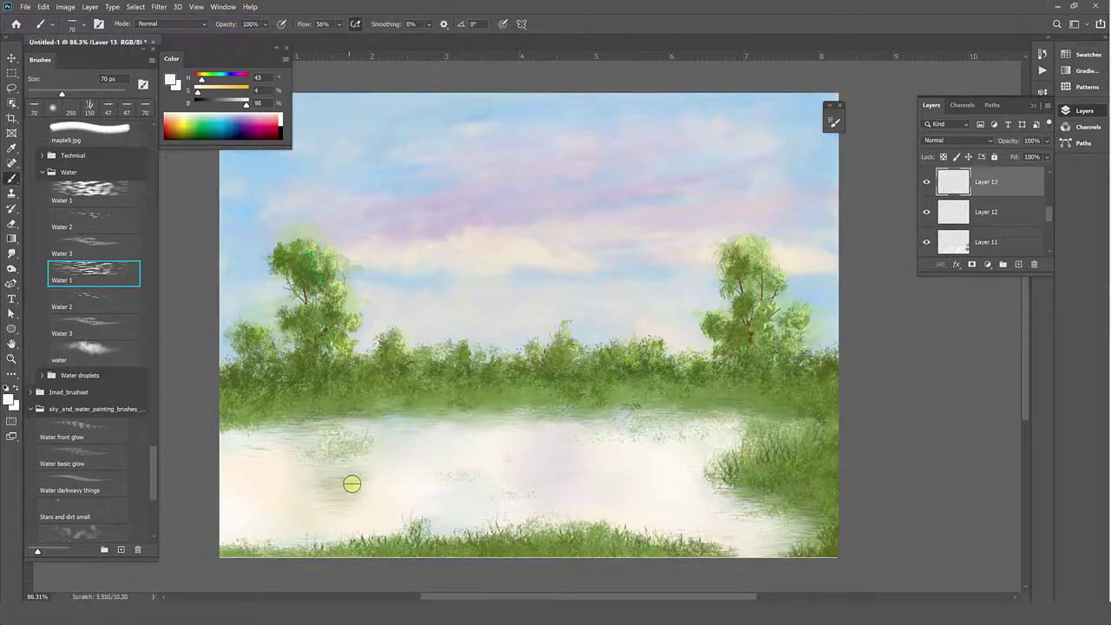
left_click(322, 402, "alt")
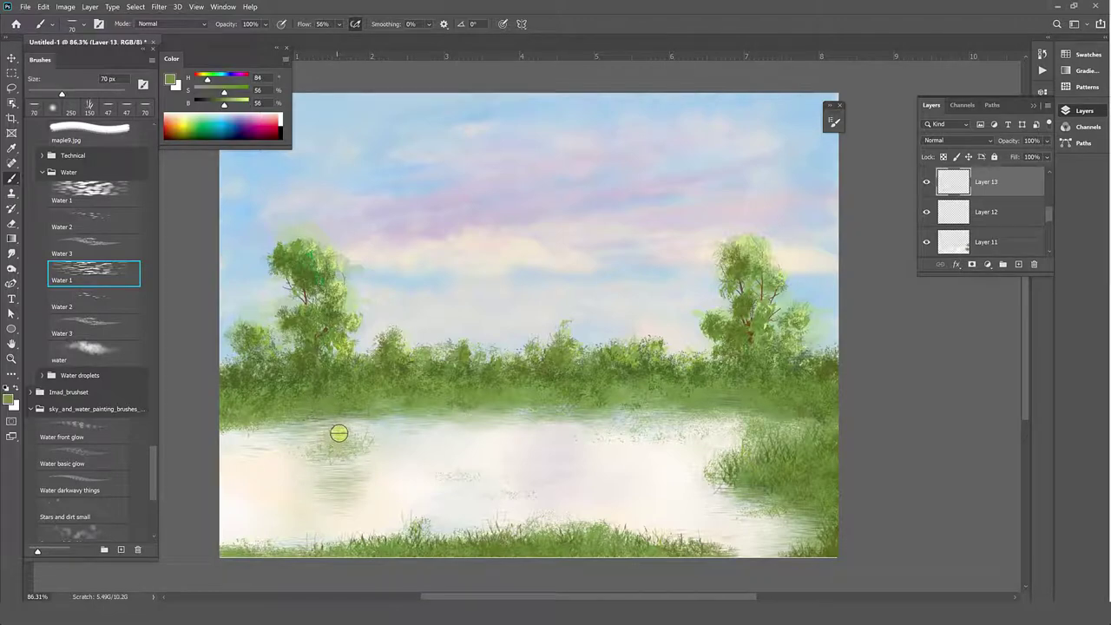
left_click_drag(327, 489, 327, 470)
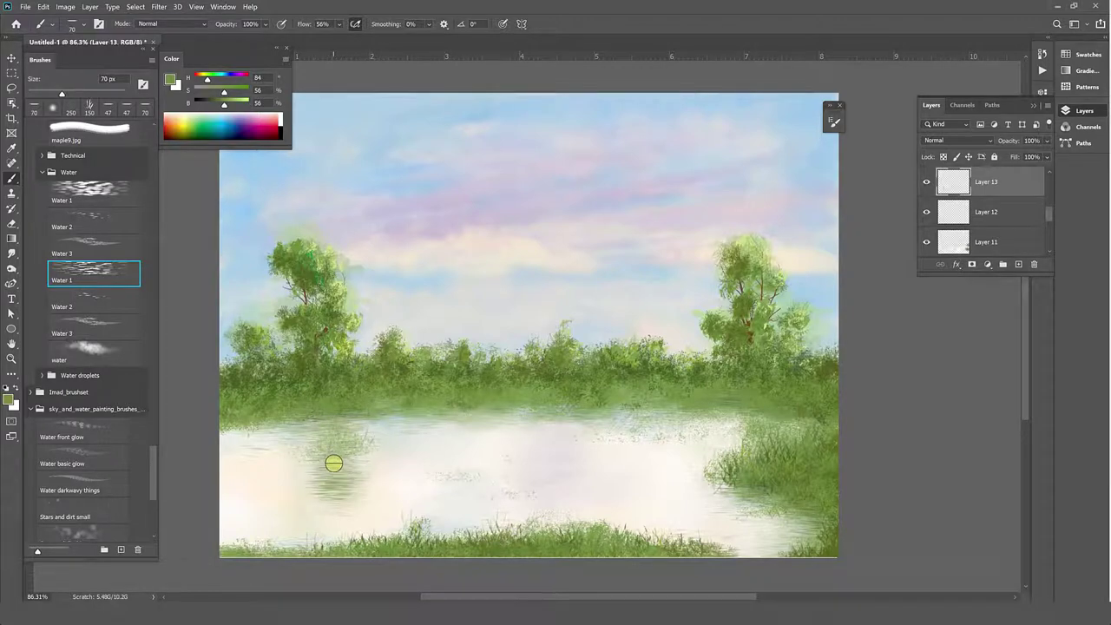
left_click_drag(328, 510, 352, 508)
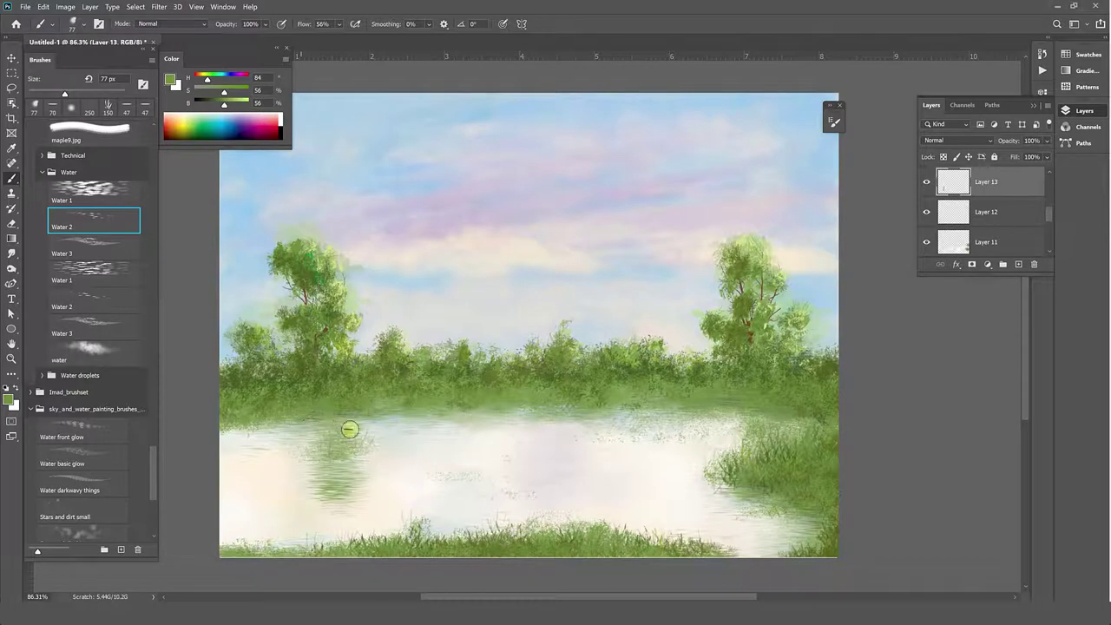
key("r")
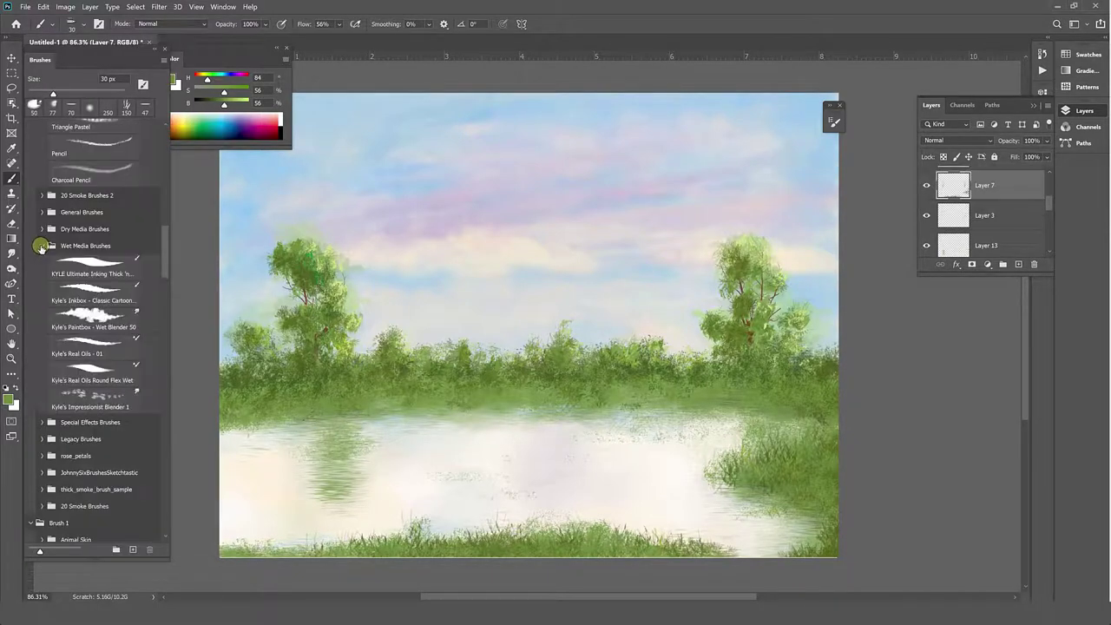
Smudge the tree reflection softer with Sample All Layers enabled
left_click_drag(346, 468, 325, 444)
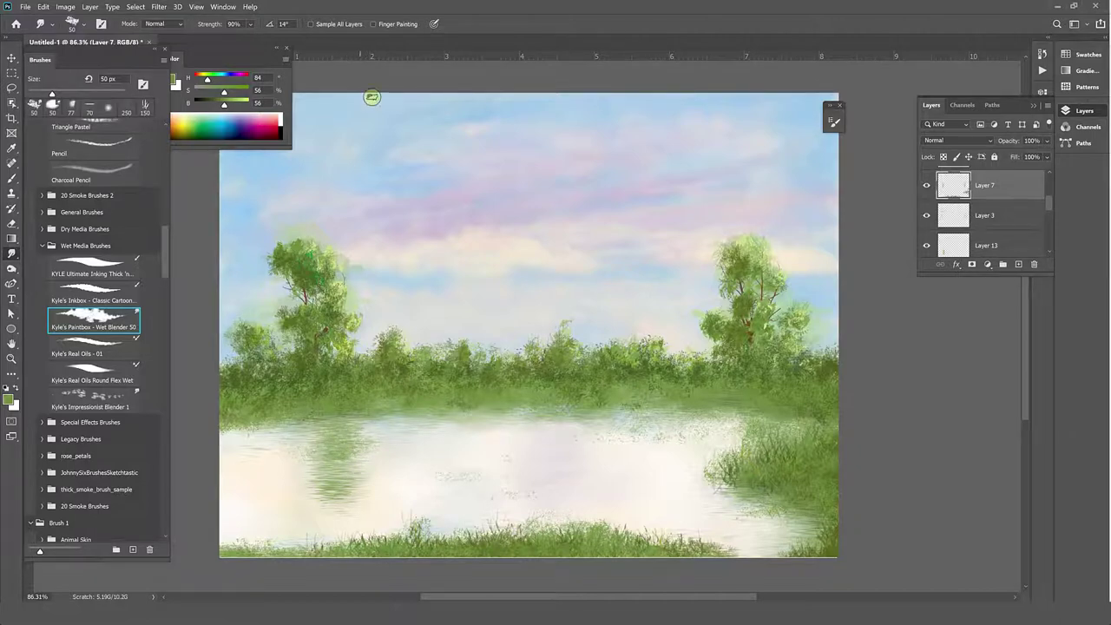
left_click(328, 24)
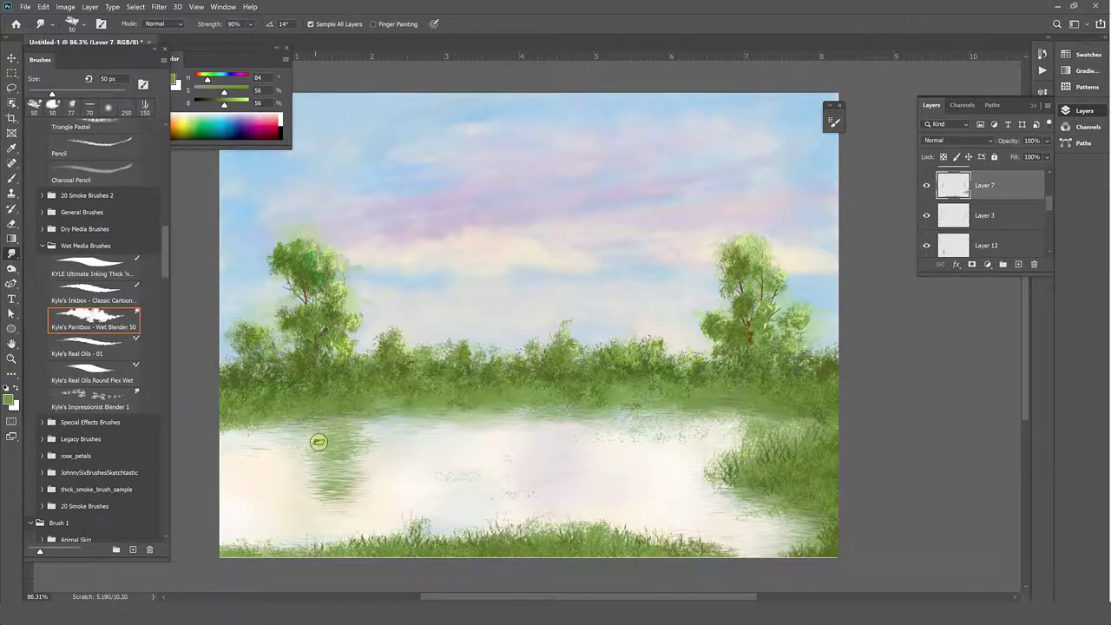
left_click_drag(345, 440, 338, 444)
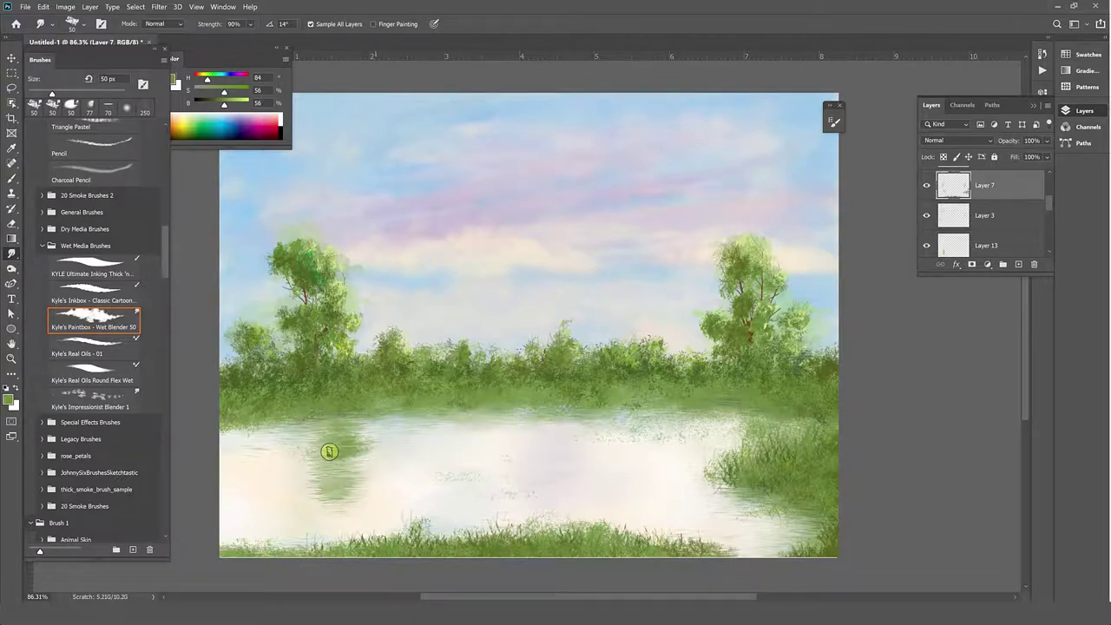
mouse_move(329, 457)
left_mouse_down()
mouse_move(363, 437)
mouse_move(361, 454)
mouse_move(387, 450)
left_mouse_up()
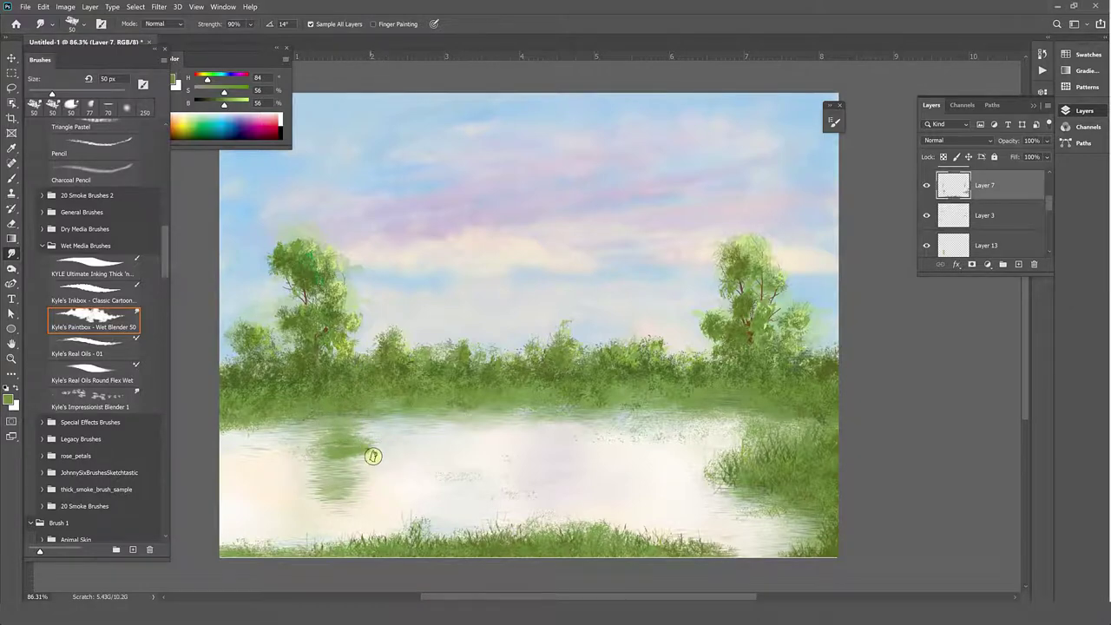
Load the Flat Angle Low Bristle Count brush from the default brush set
left_click_drag(166, 272, 166, 138)
left_click(41, 145)
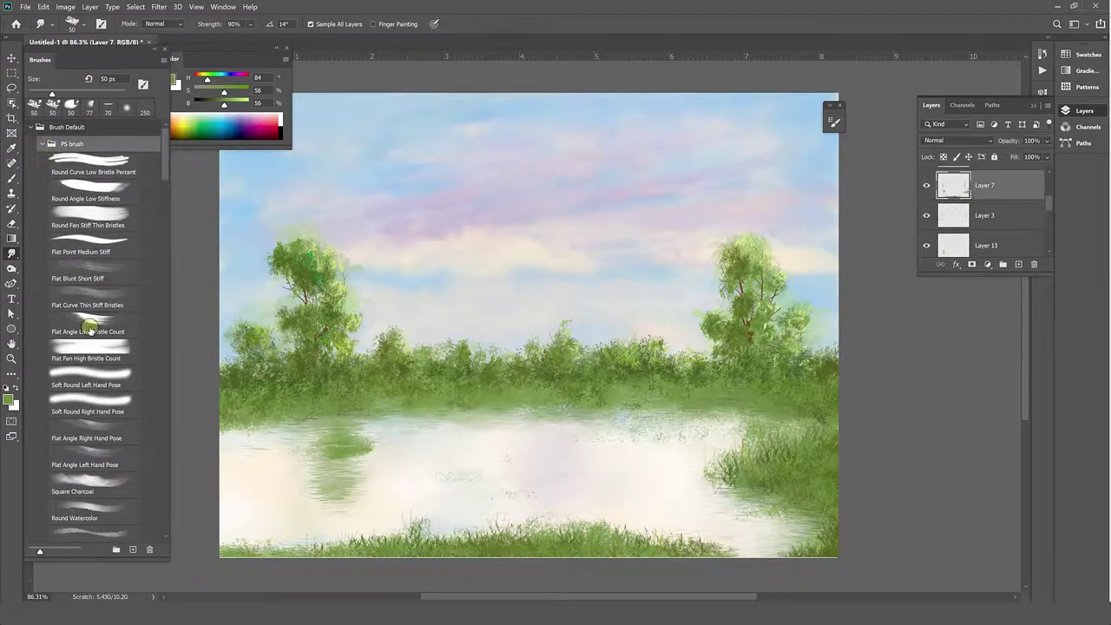
left_click(98, 327)
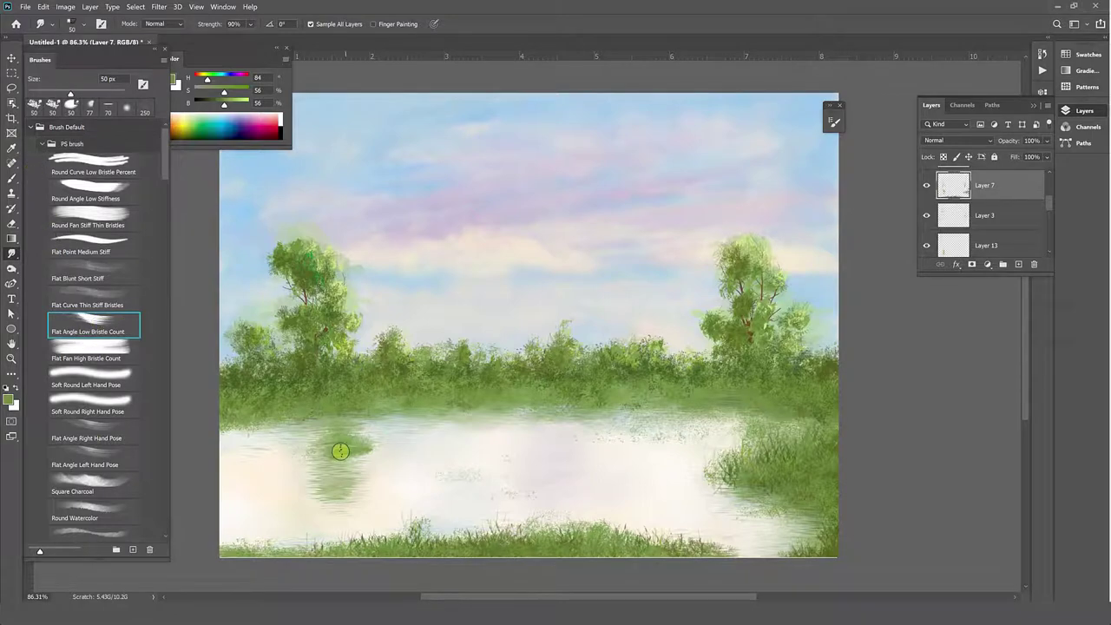
left_click_drag(282, 474, 279, 476)
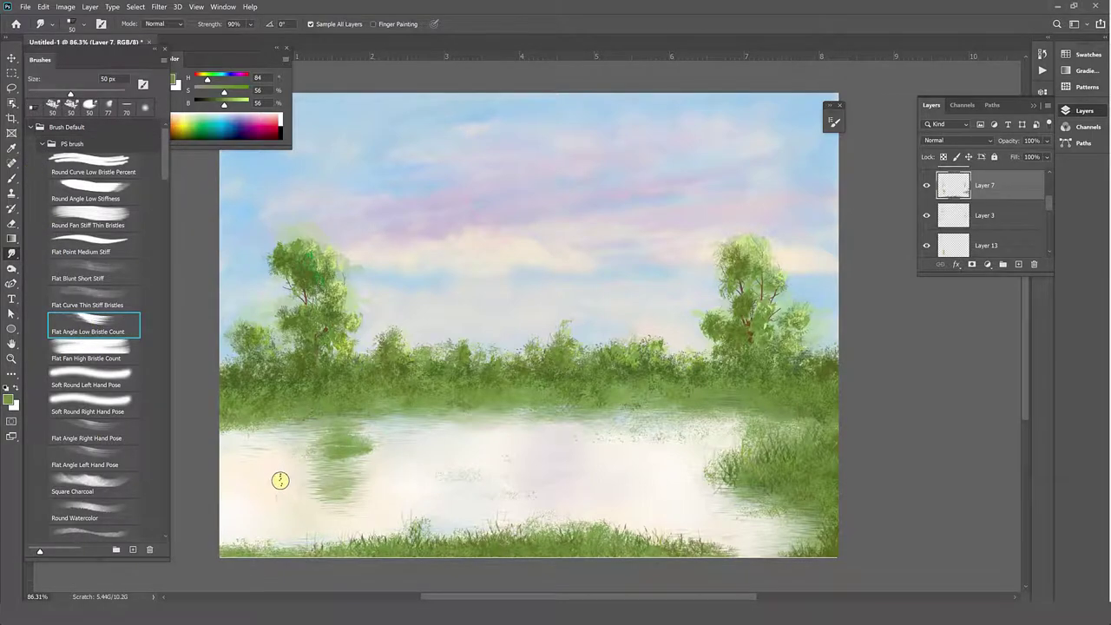
Paint pale cream ripple strokes across the reflection with the Flat Angle Right Hand Pose brush
left_click(11, 178)
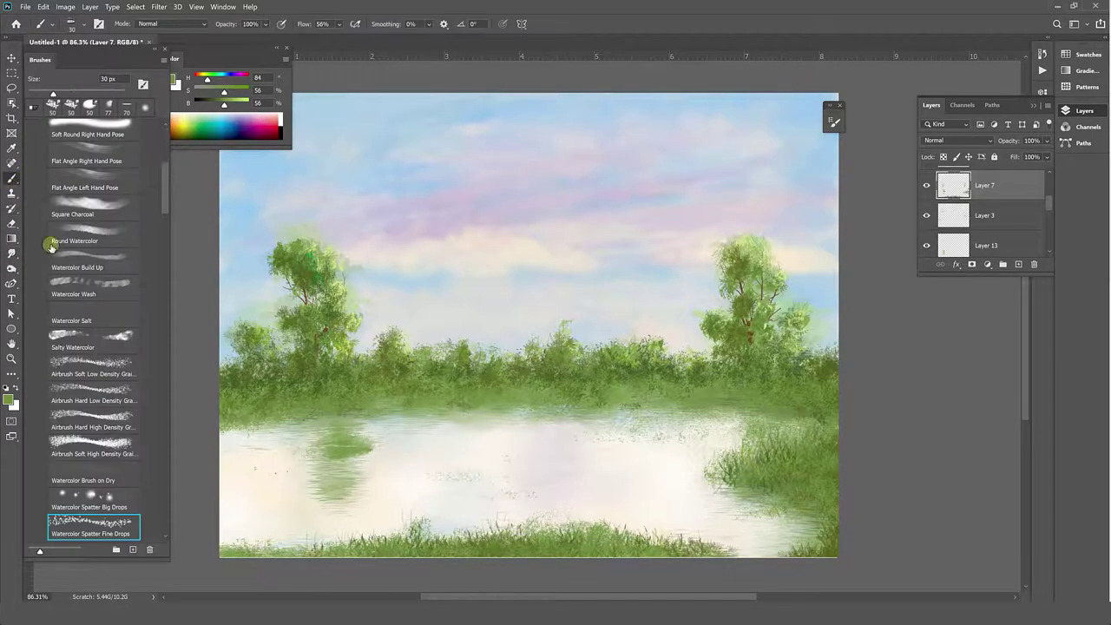
left_click(260, 469, "alt")
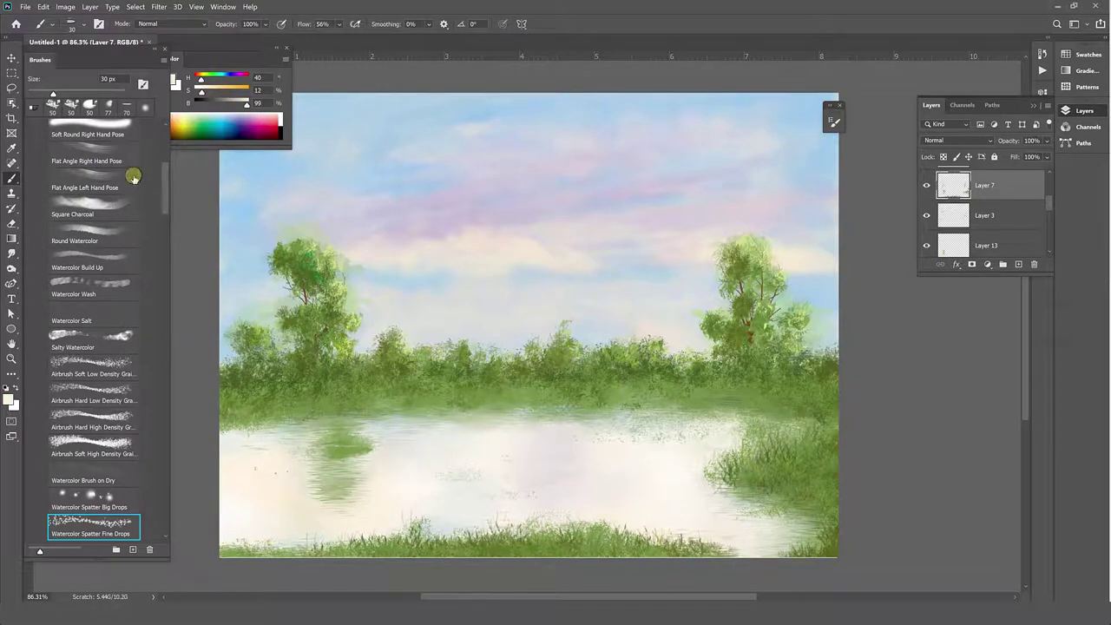
left_click(111, 154)
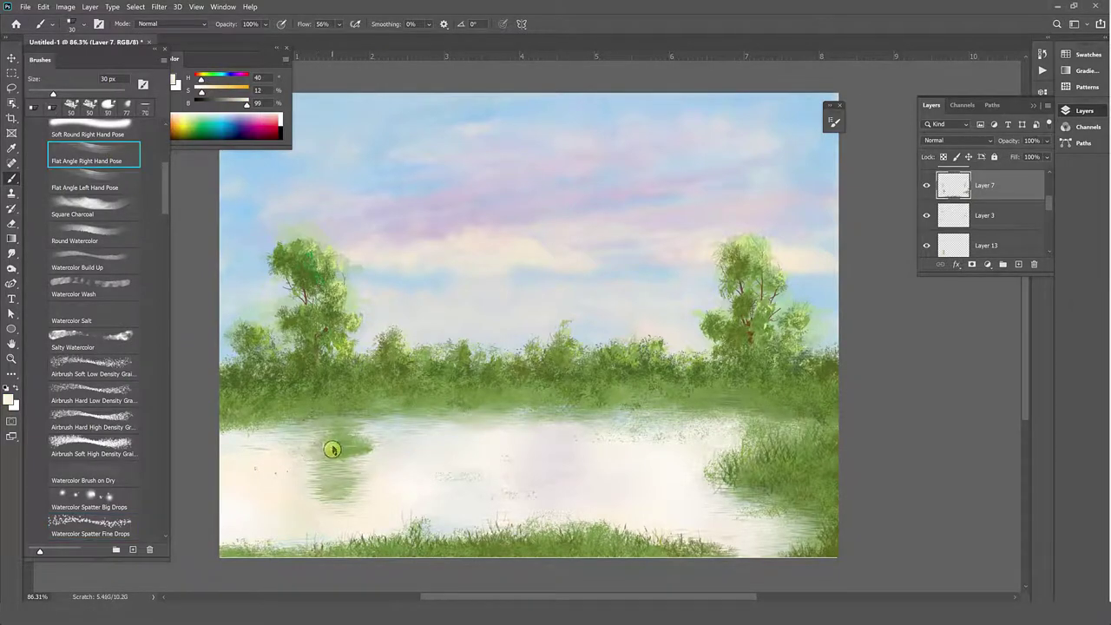
mouse_move(332, 449)
left_mouse_down()
mouse_move(322, 448)
mouse_move(352, 468)
left_mouse_up()
Browse the Fog, Mist brush folder, trying the Fog and Mist Patch brushes
left_click_drag(164, 186, 164, 165)
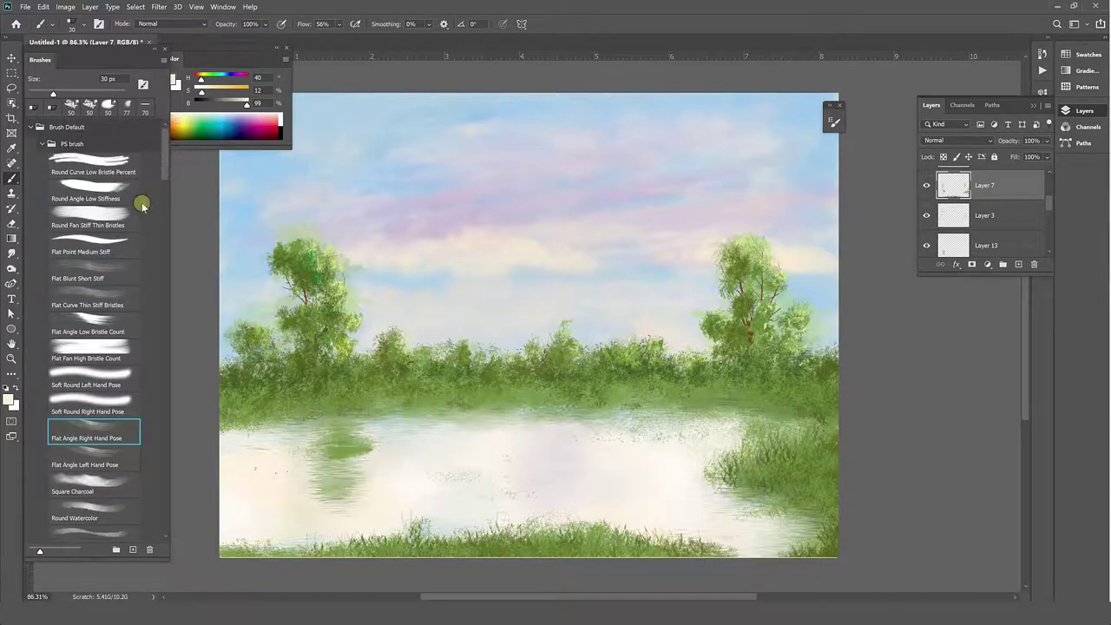
left_click(45, 146)
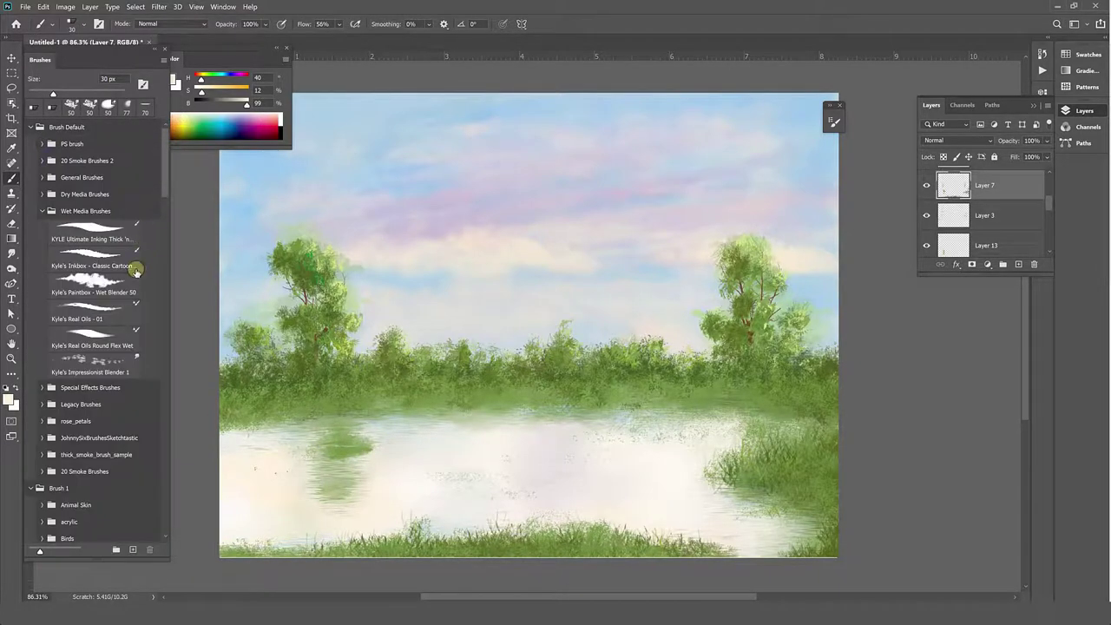
mouse_move(164, 223)
left_mouse_down()
mouse_move(169, 275)
mouse_move(158, 253)
left_mouse_up()
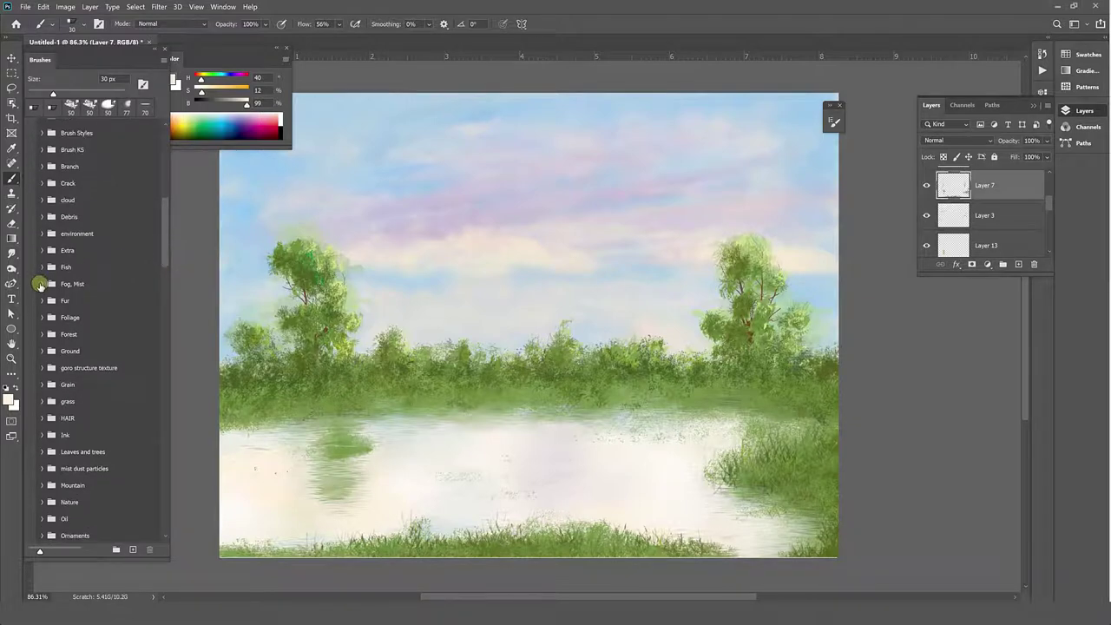
left_click(41, 291)
left_click(91, 302)
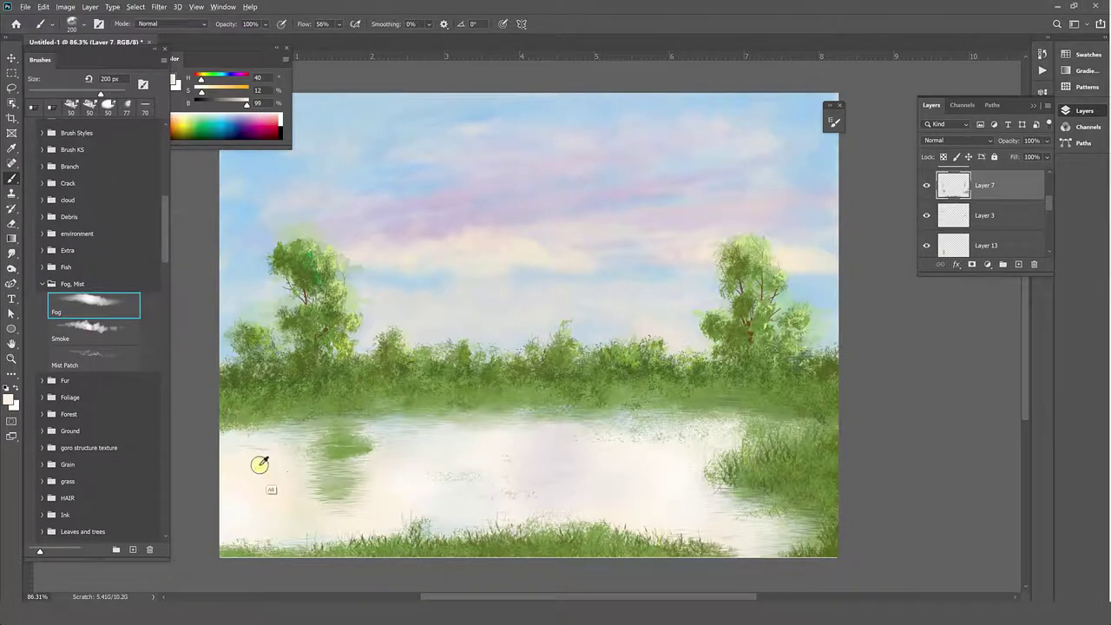
left_click(104, 362)
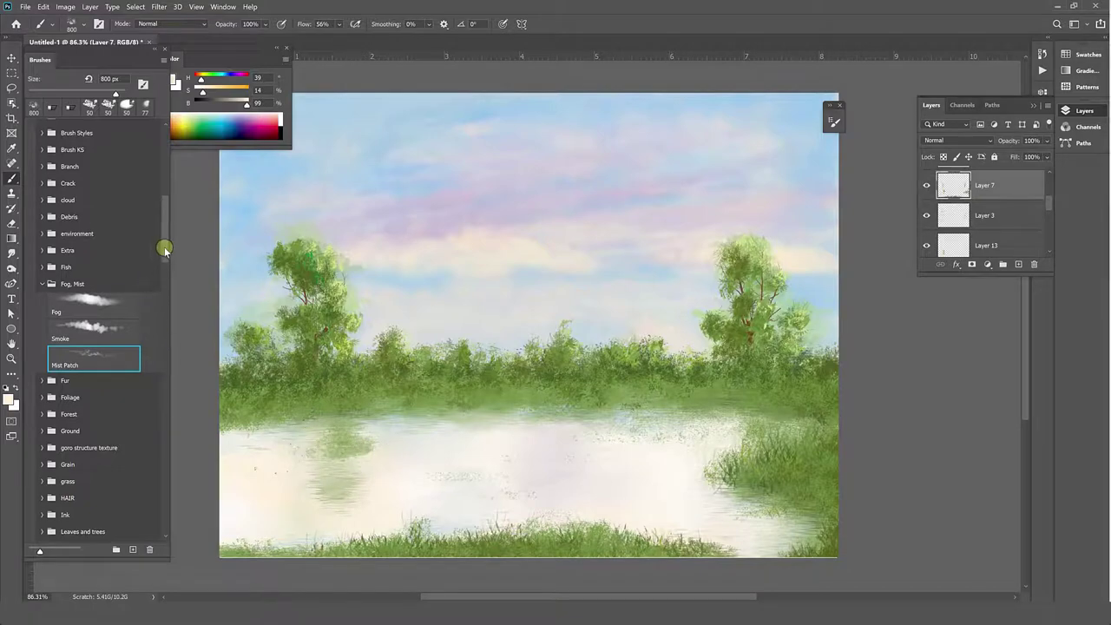
left_click_drag(164, 245, 166, 427)
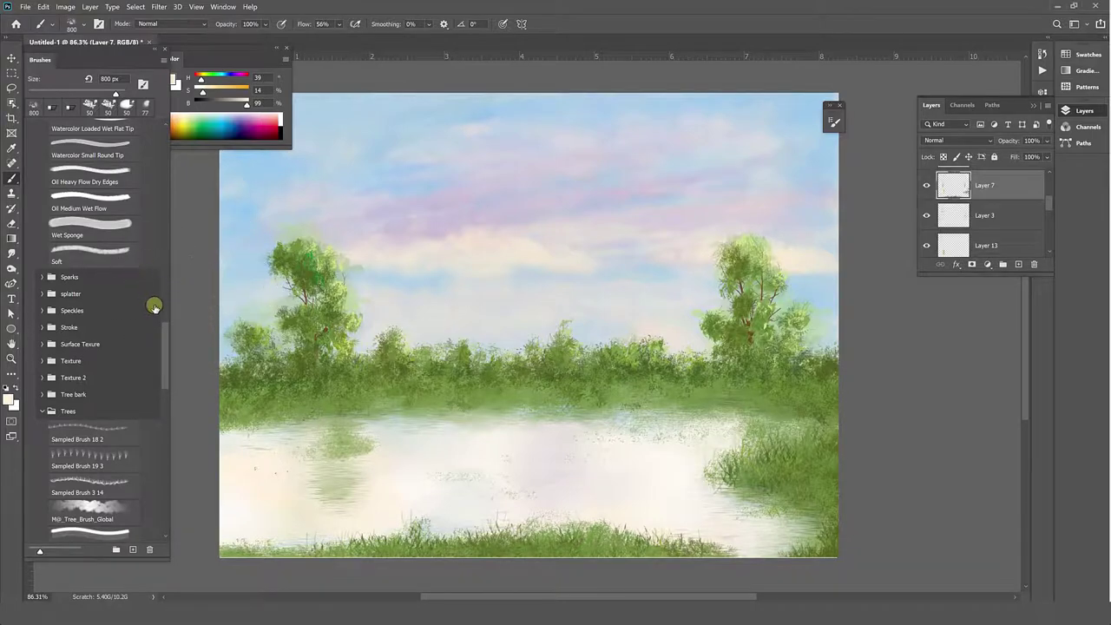
left_click_drag(164, 334, 173, 436)
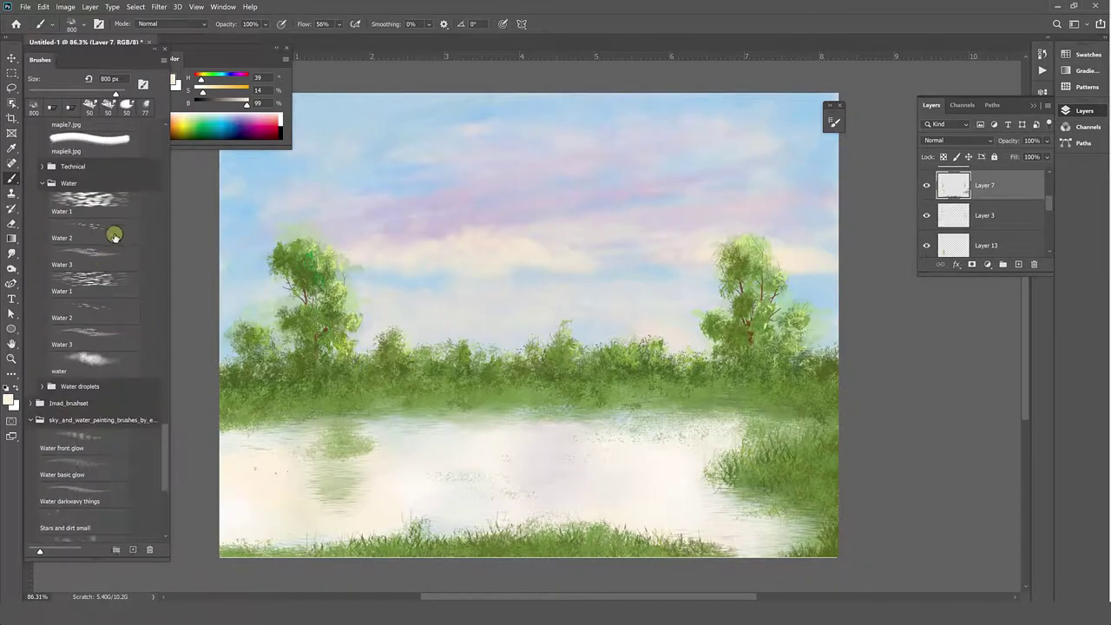
Dab light sky-blue Water 2 texture on the lake and around the tree reflection
left_click(109, 231)
left_click(238, 241, "alt")
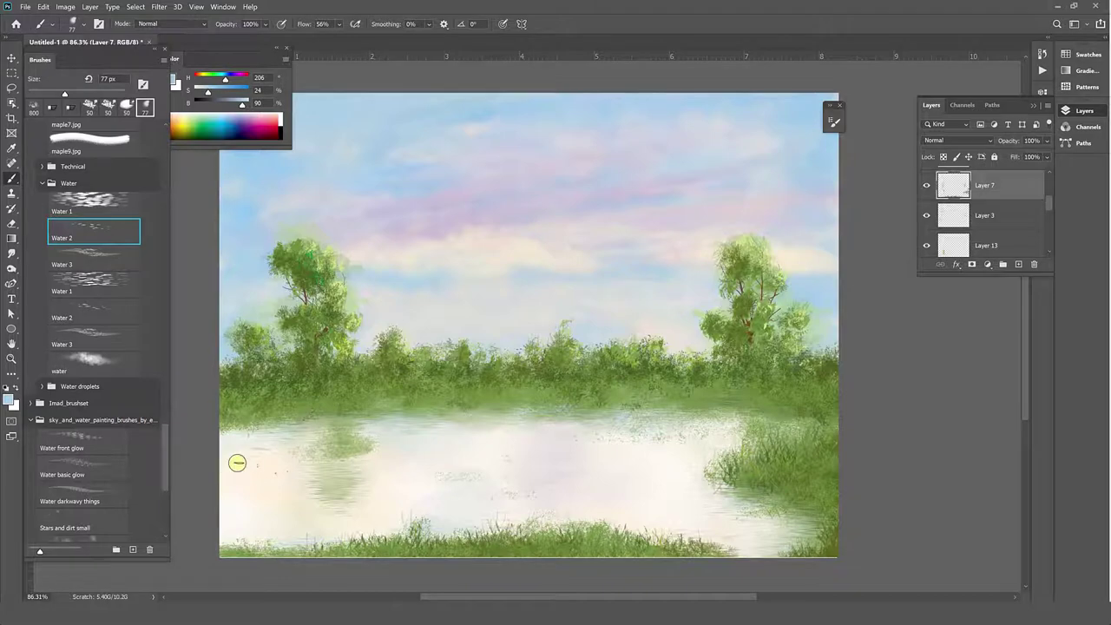
left_click_drag(237, 462, 238, 473)
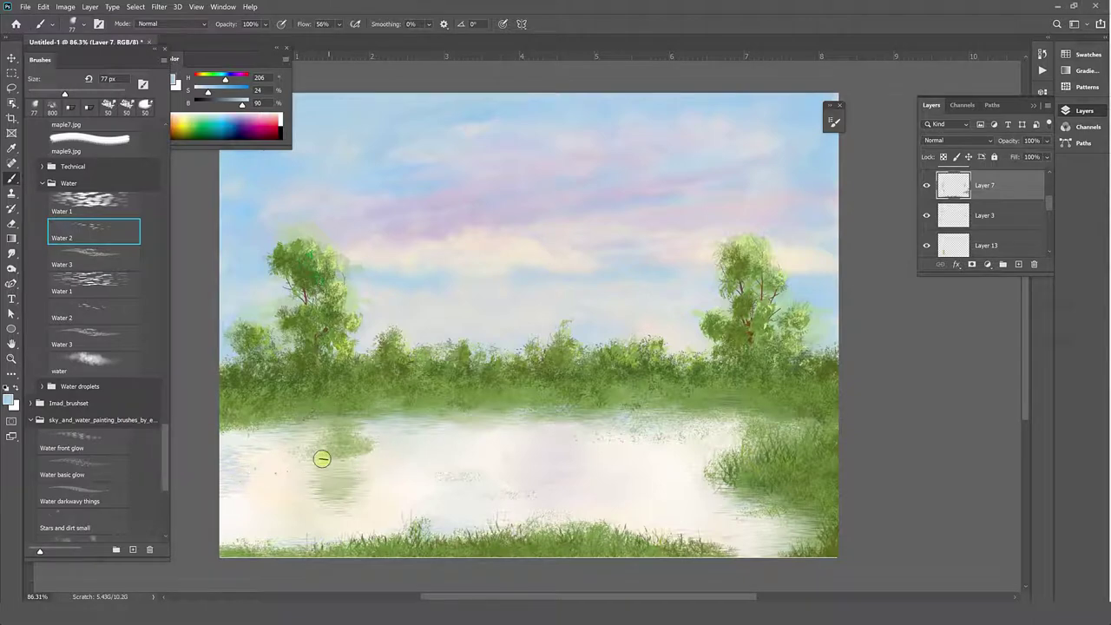
left_click_drag(304, 448, 365, 431)
left_click(101, 366)
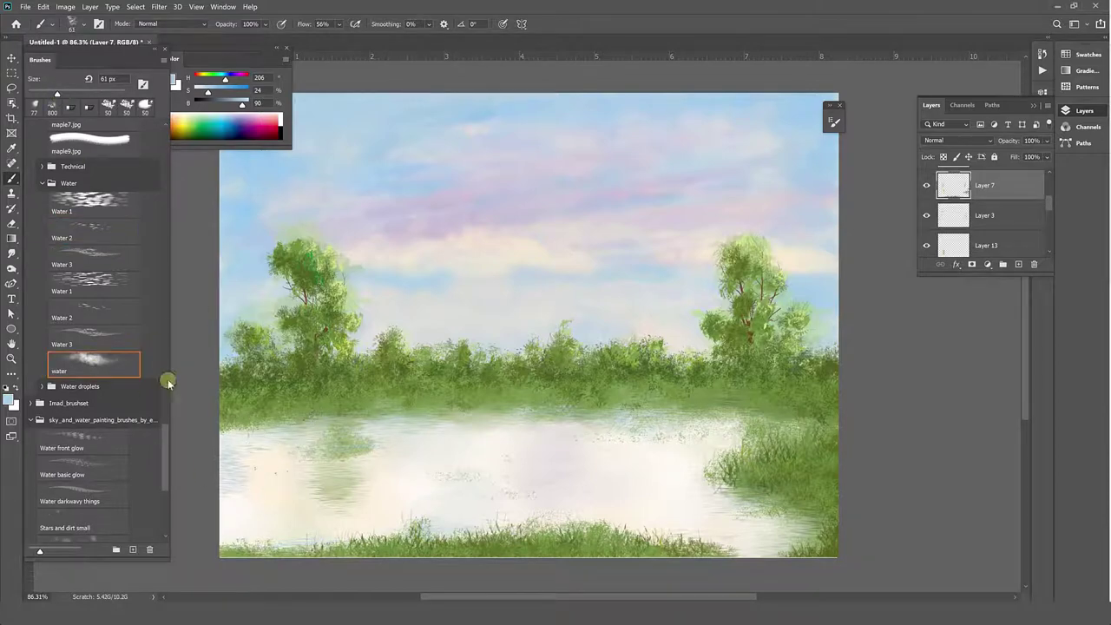
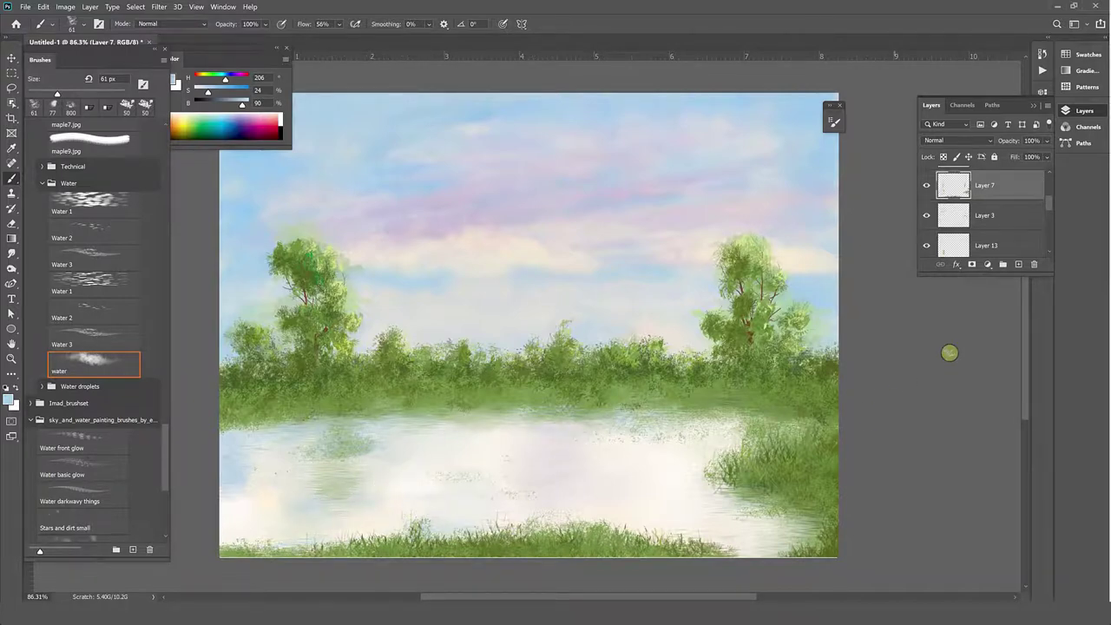
Add a new empty Layer 14 above Layer 6
scroll(1009, 188, "up", 3)
left_click(1009, 188)
left_click(1018, 264)
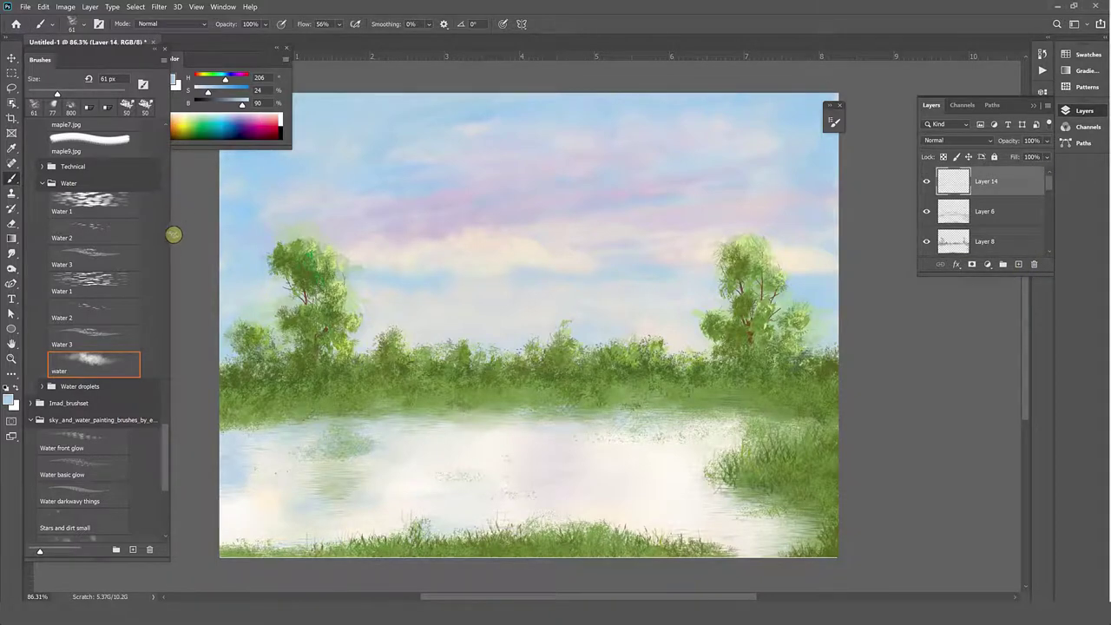
Load Sampled Brush 10 3 from the Soft.wet water, oil folder at 250 px
left_click_drag(167, 443, 165, 298)
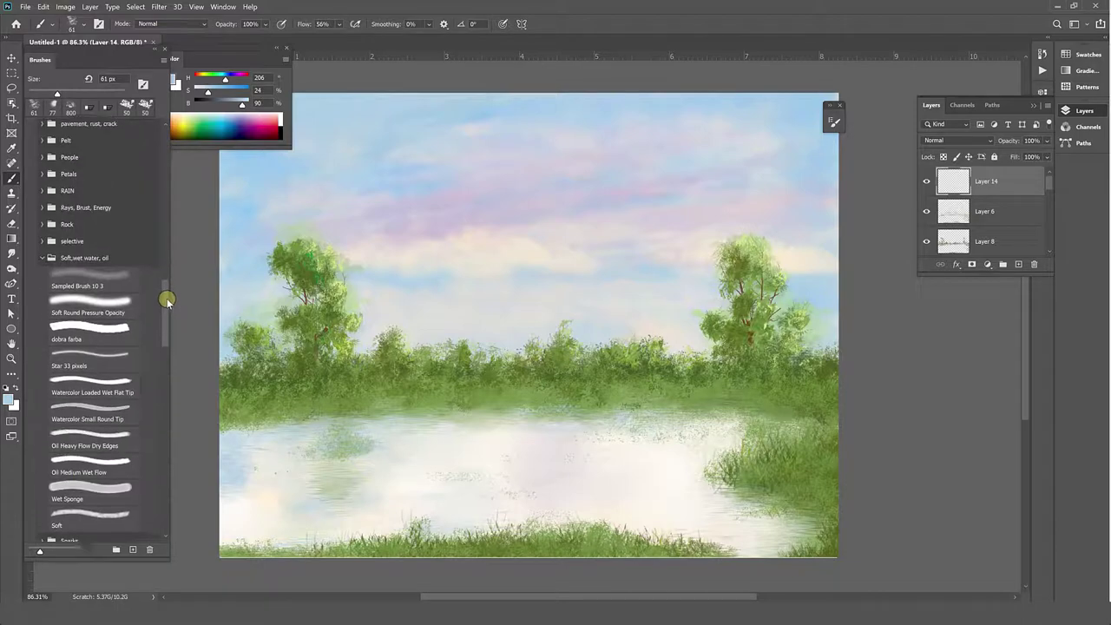
left_click(86, 283)
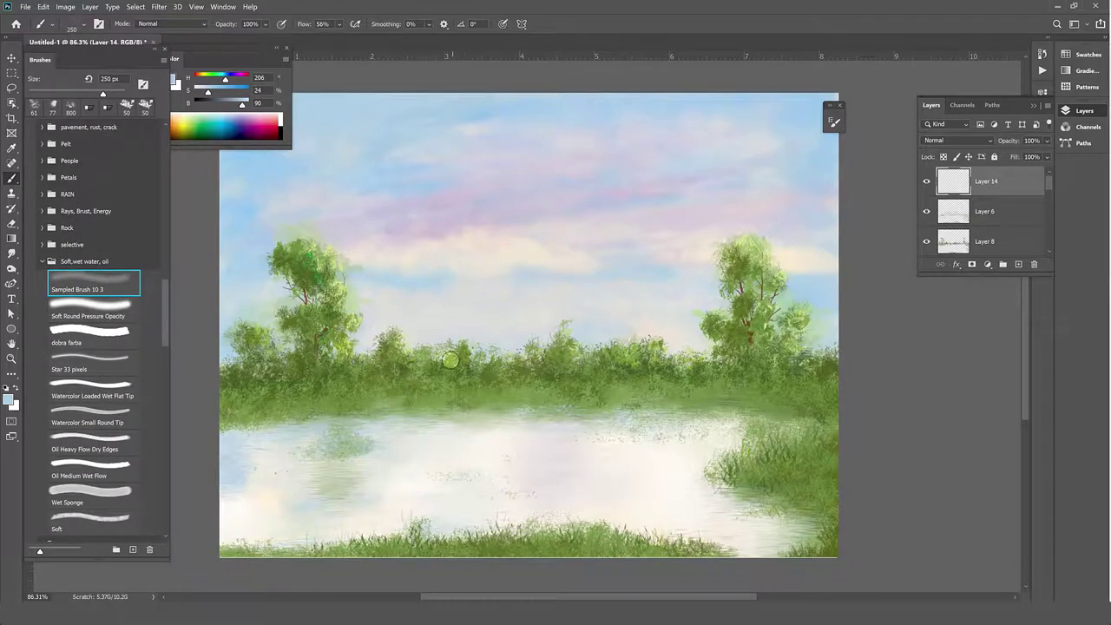
left_click_drag(455, 452, 436, 472)
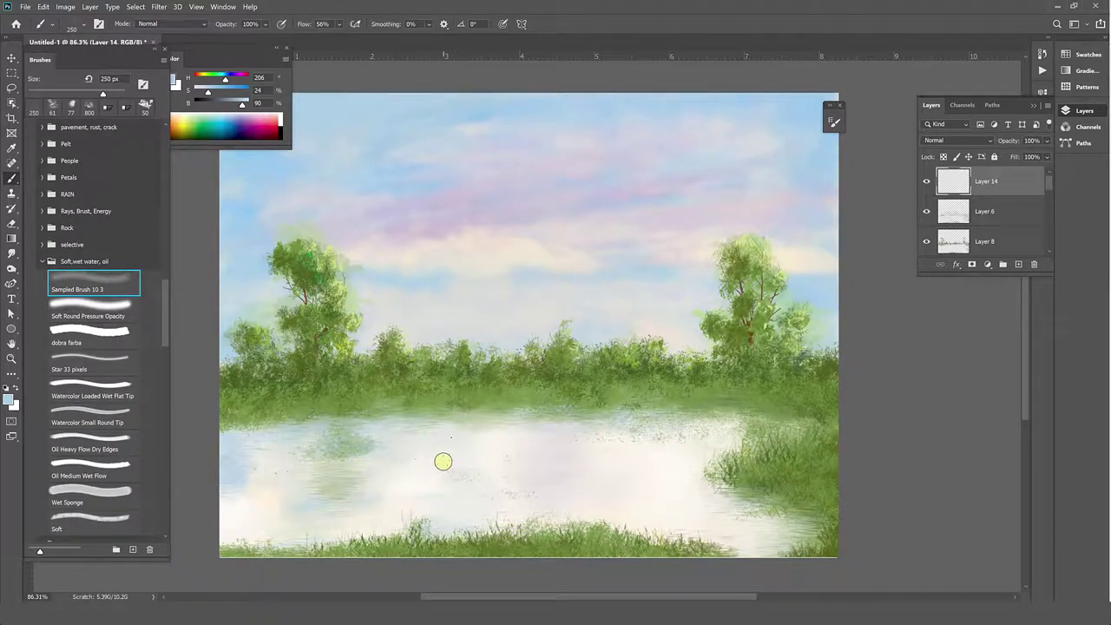
left_click_drag(165, 310, 160, 166)
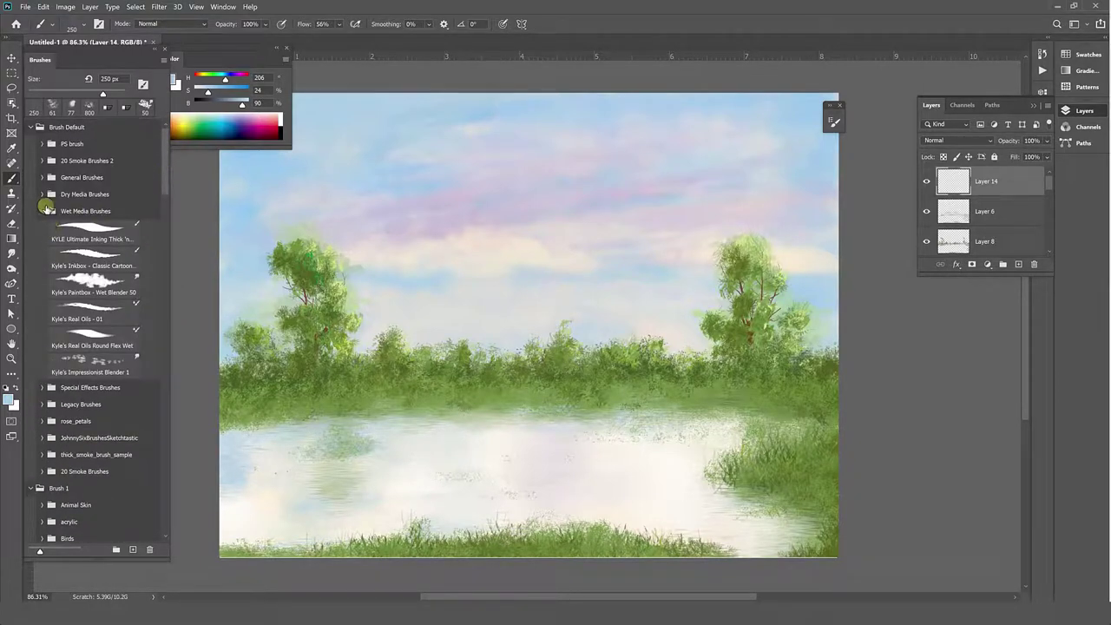
Switch to the square 3 brush from the acrylic brush set
left_click(42, 211)
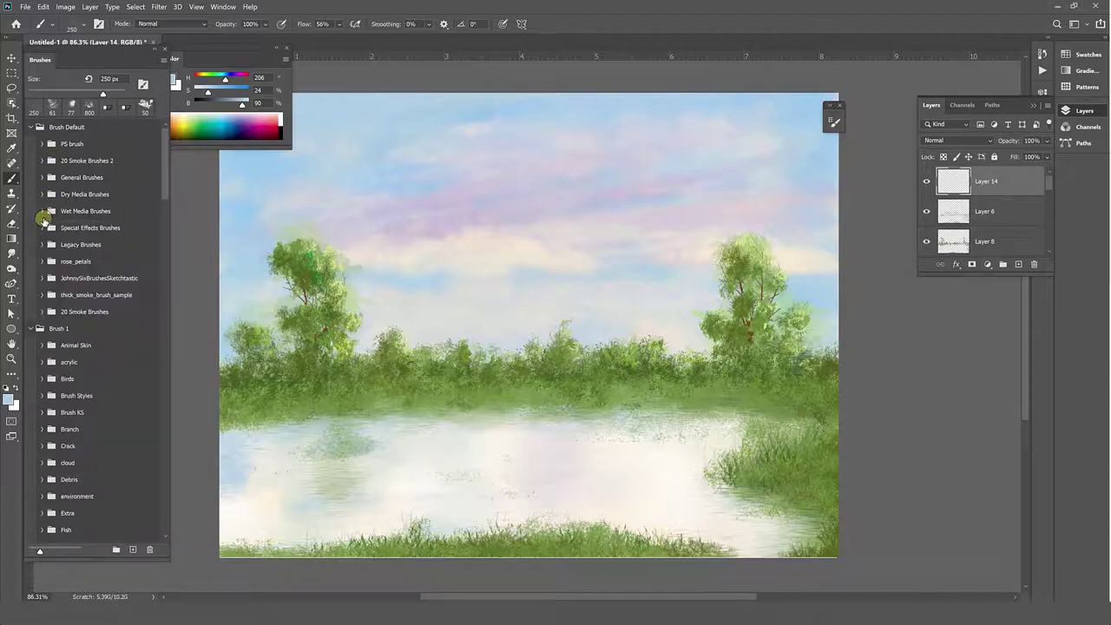
left_click(42, 362)
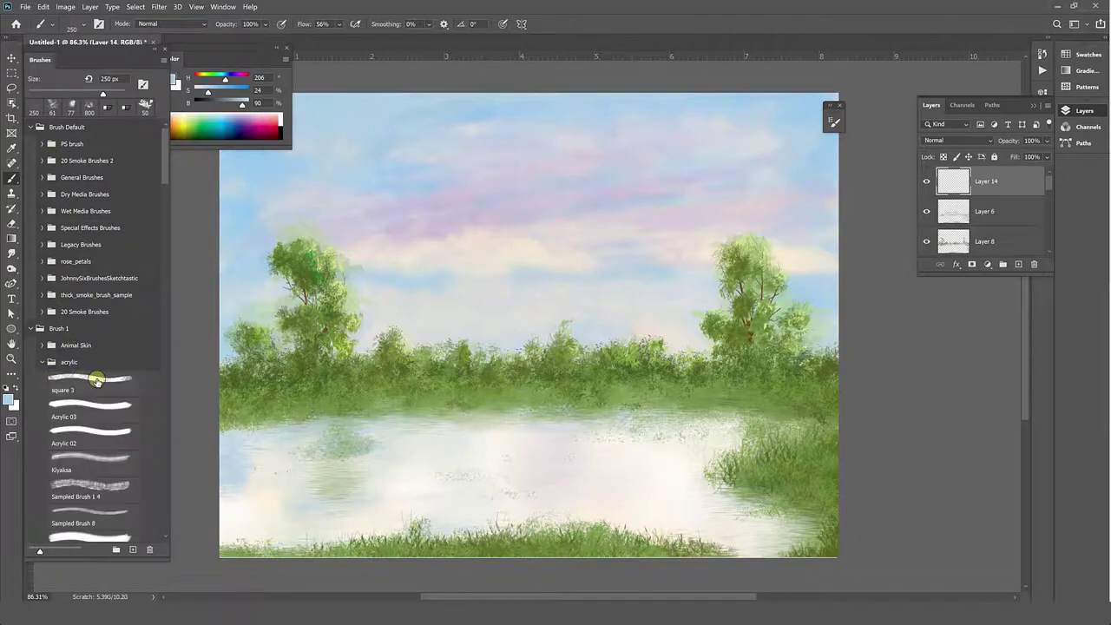
left_click(98, 379)
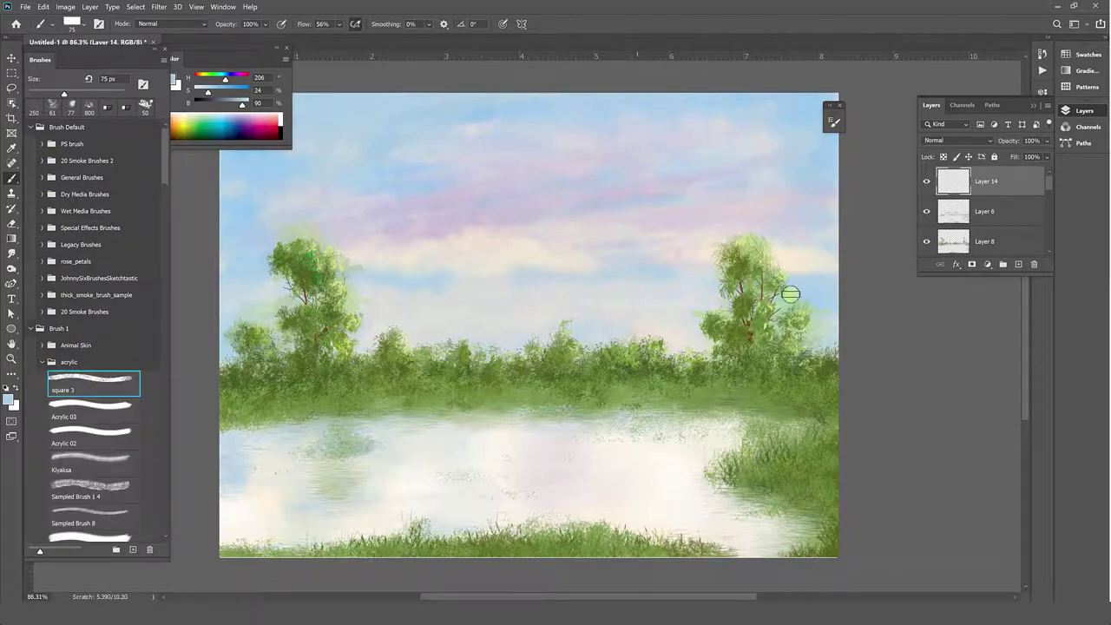
Mix an orange hue and deepen it to a darker brown for the hut
left_click(182, 123)
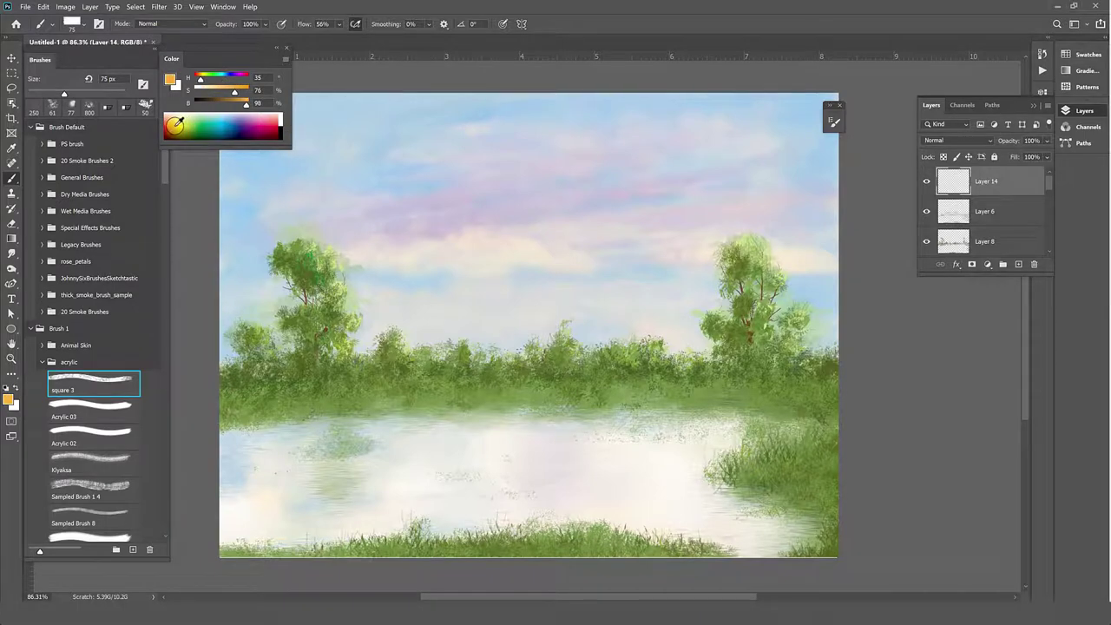
left_click(232, 102)
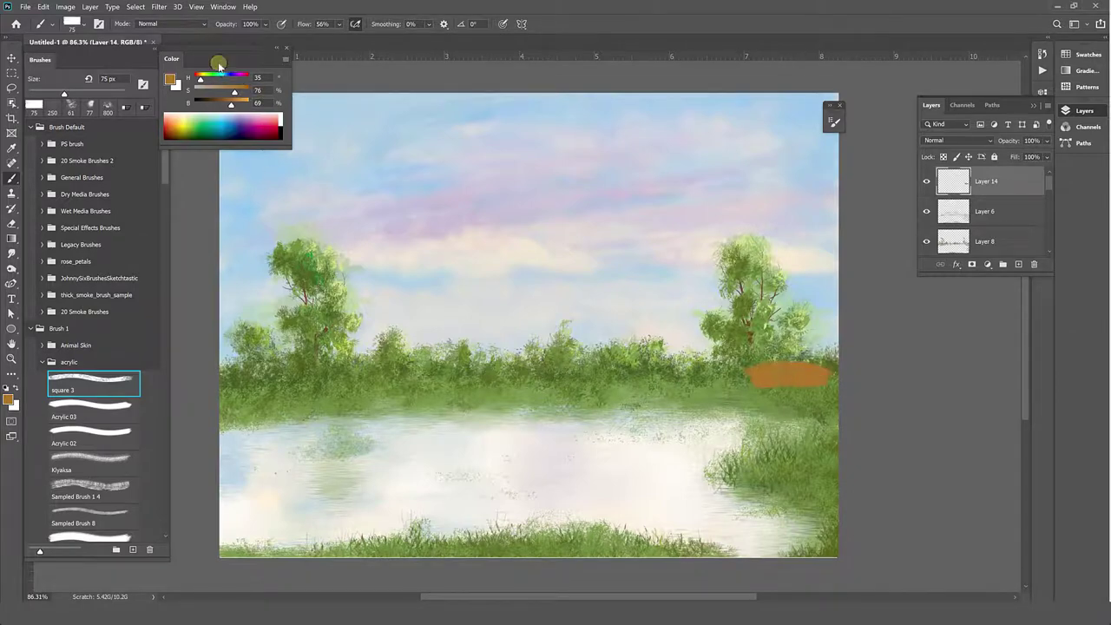
left_click(224, 101)
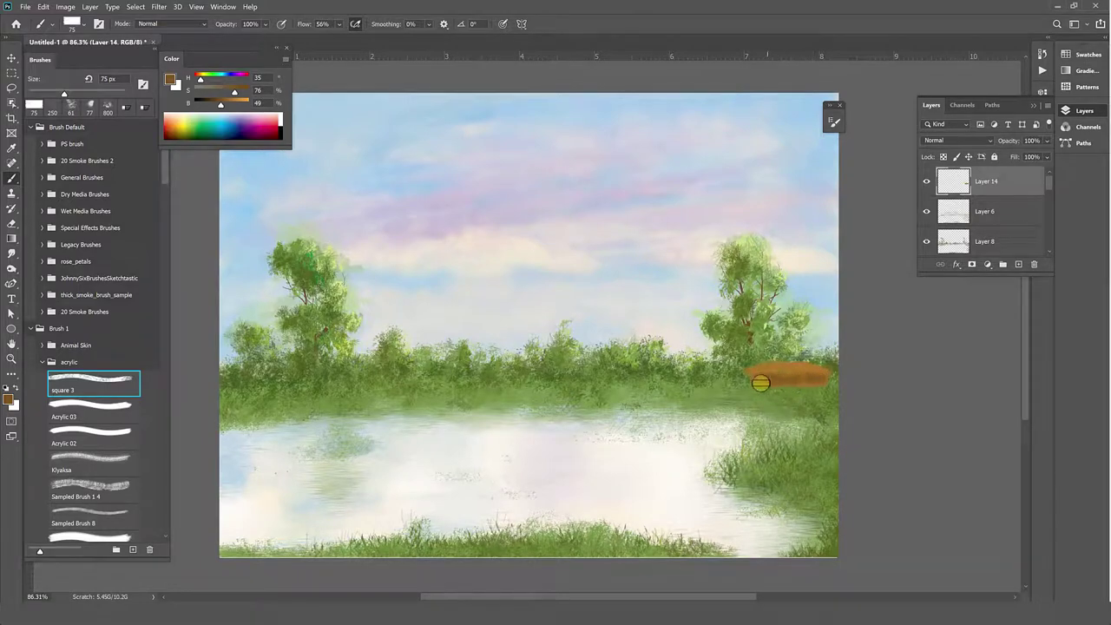
At 44 px and a darker brown, fill the hut block evenly back and forth
left_click_drag(64, 93, 48, 93)
left_click_drag(222, 104, 218, 106)
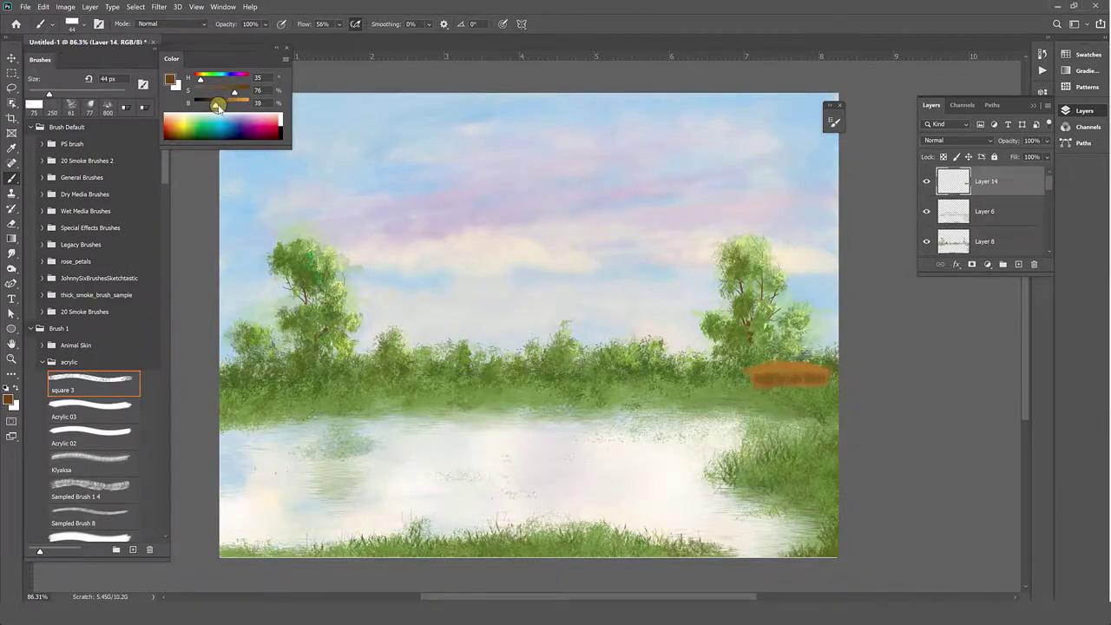
left_click_drag(791, 374, 791, 378)
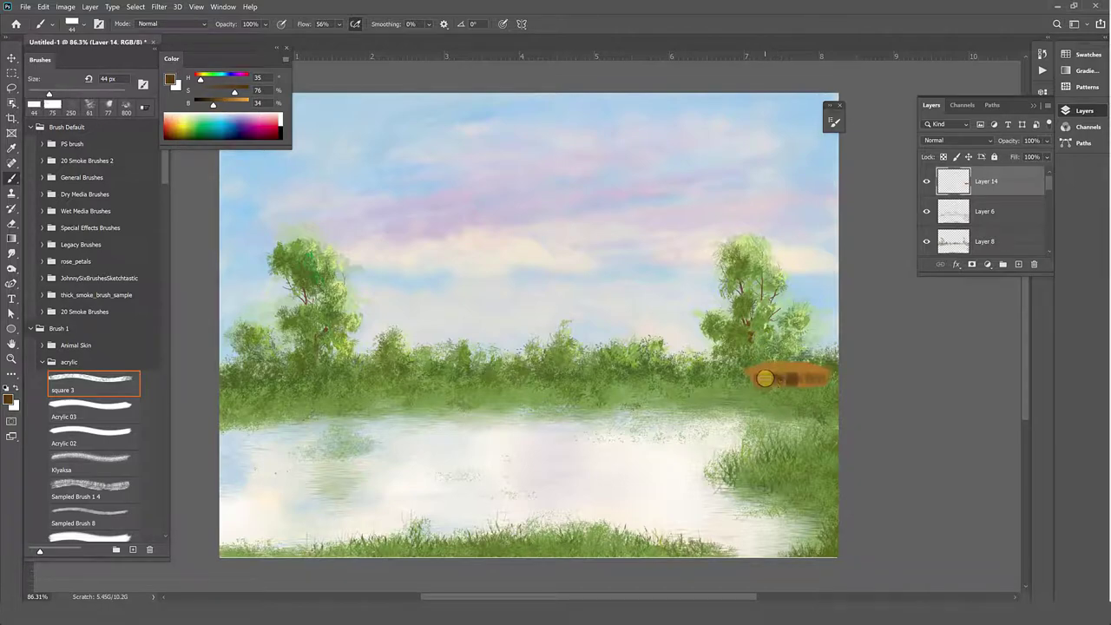
left_click_drag(760, 378, 821, 372)
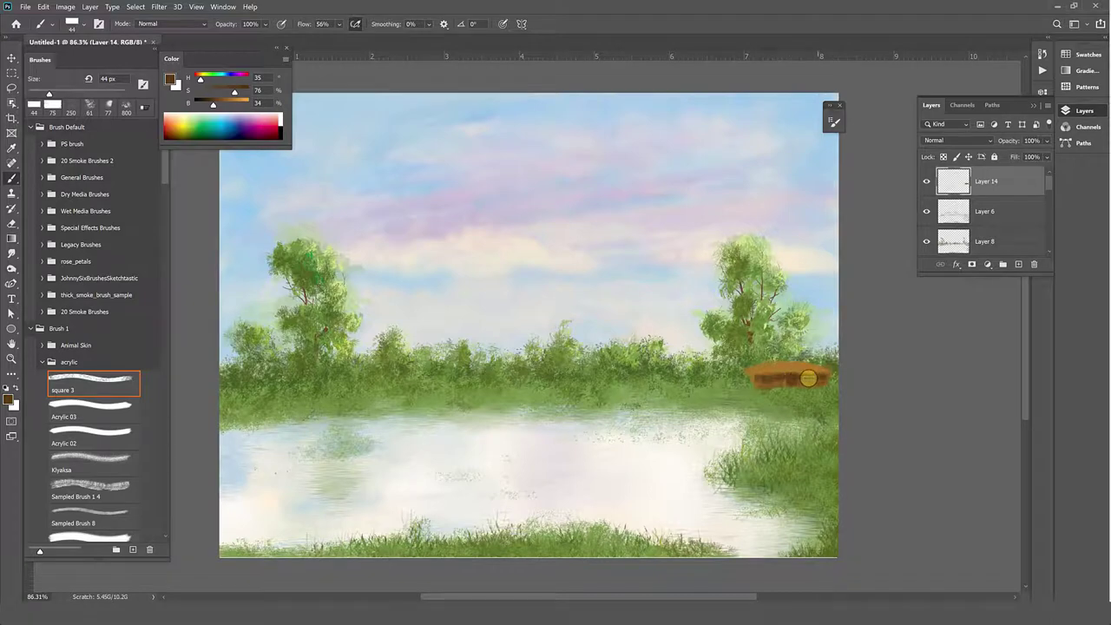
left_click_drag(819, 377, 760, 376)
On a new Layer 15 with Sampled Brush 1 4, add bright orange texture to the hut top
left_click(119, 482)
left_click(1018, 264)
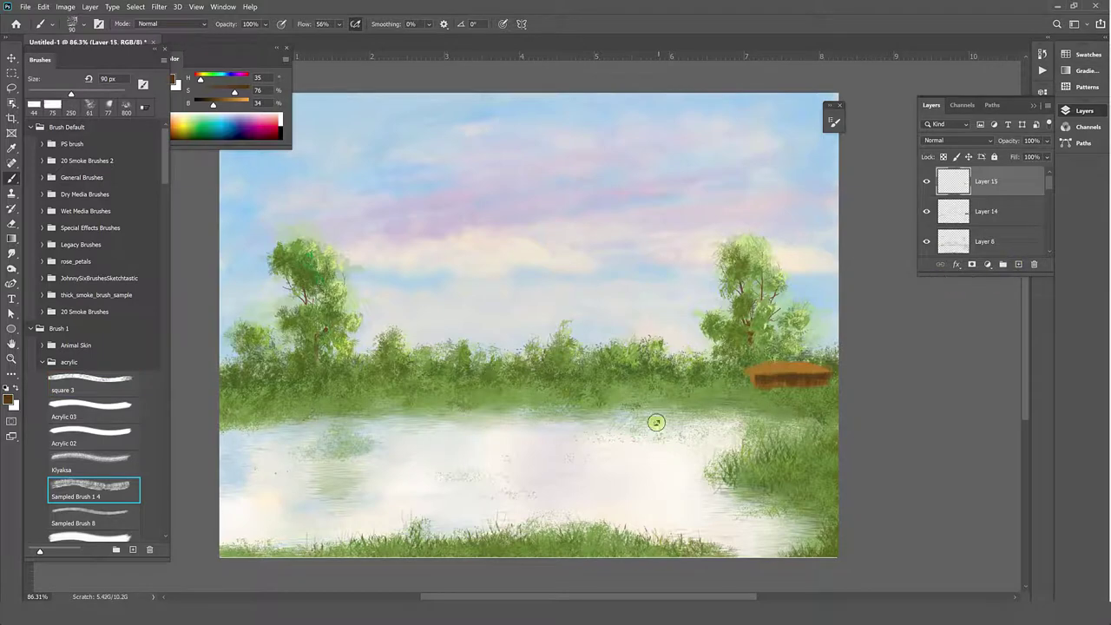
left_click(48, 94)
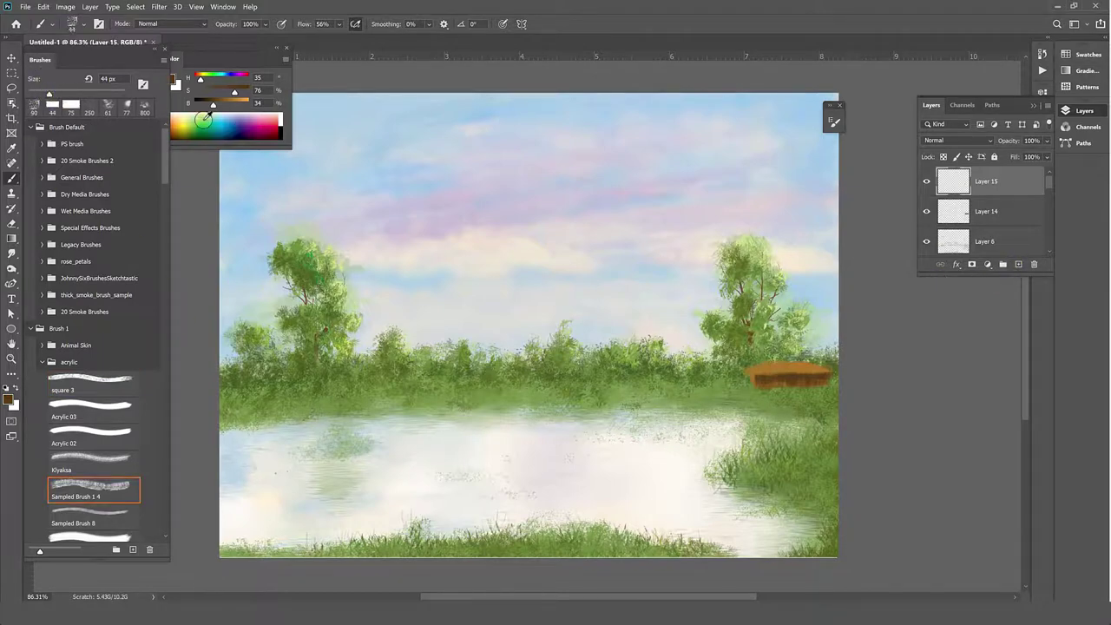
left_click_drag(213, 105, 221, 104)
left_click(173, 122)
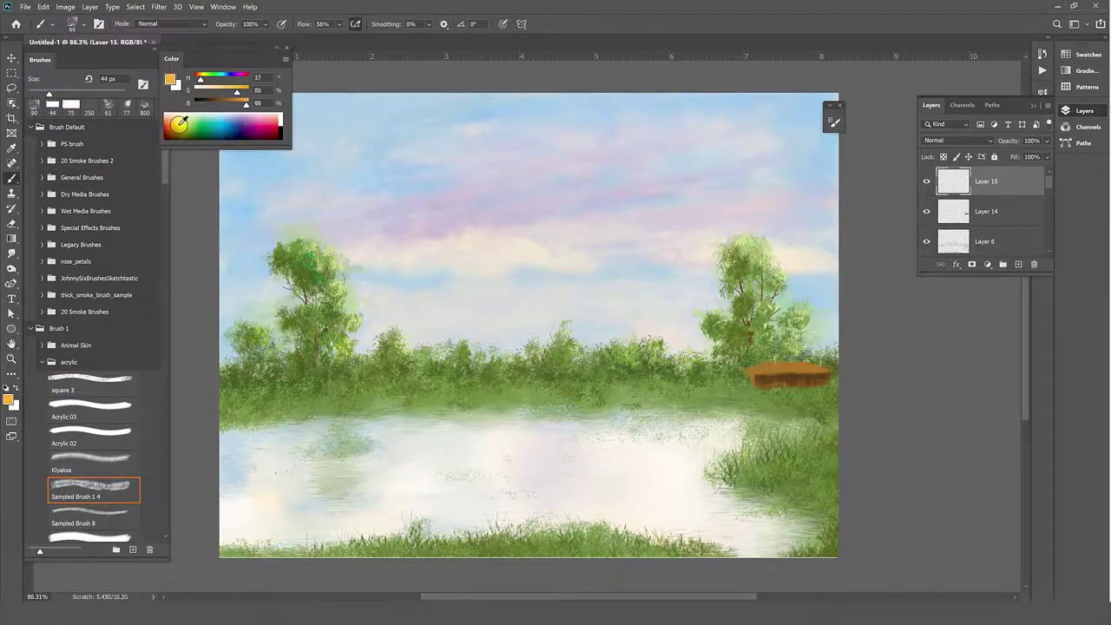
left_click_drag(765, 364, 805, 367)
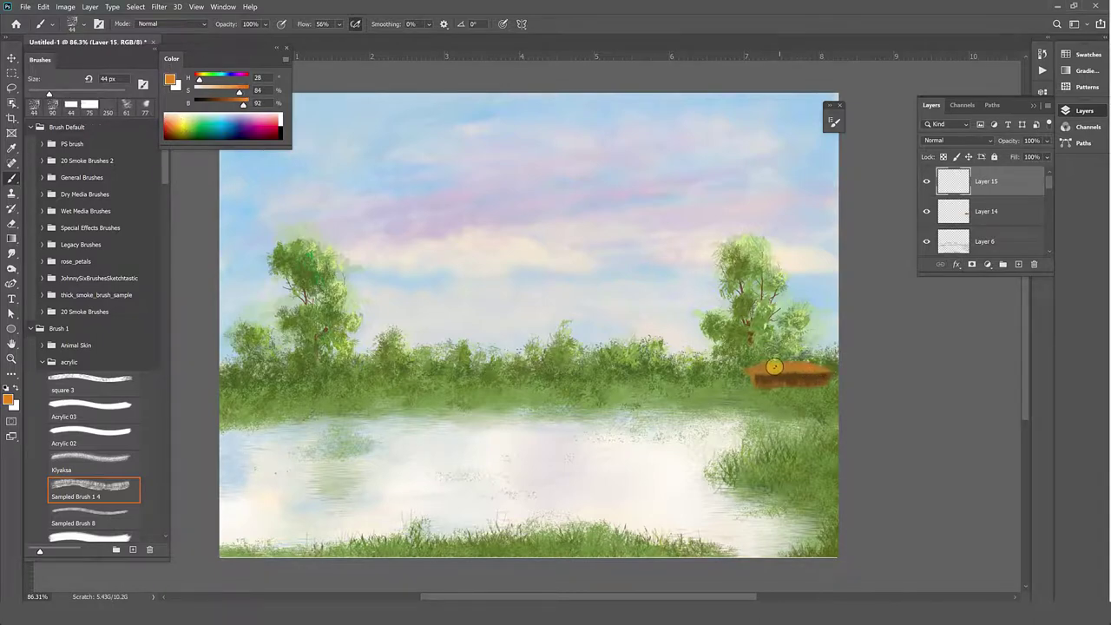
Darken the brown patch on the right bank with a 25 px dark brown brush
left_click(215, 103)
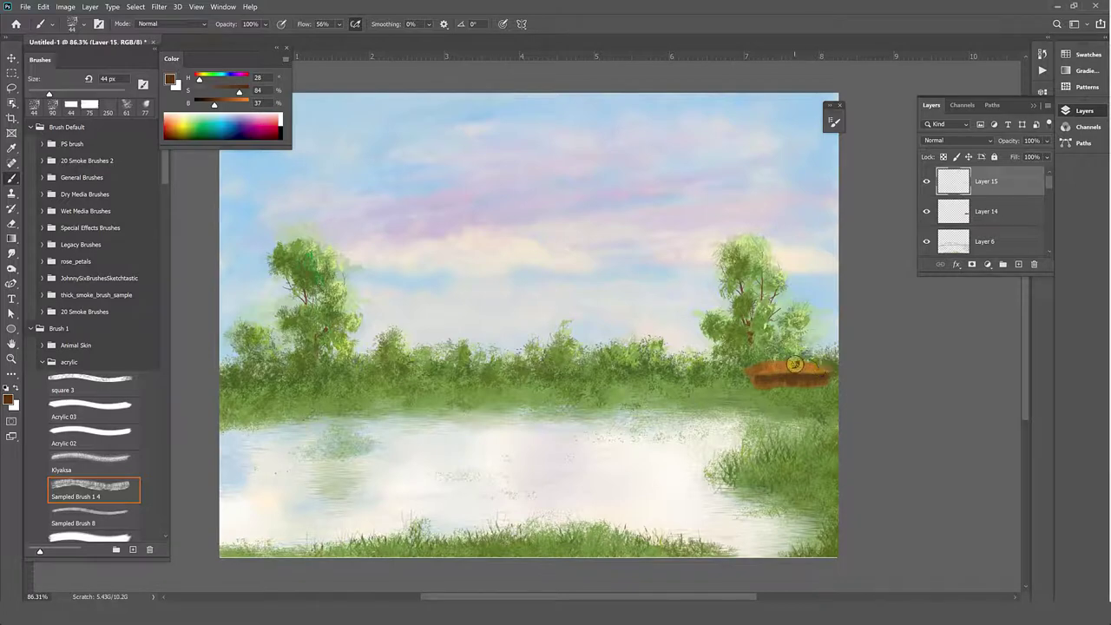
left_click(793, 364, "alt")
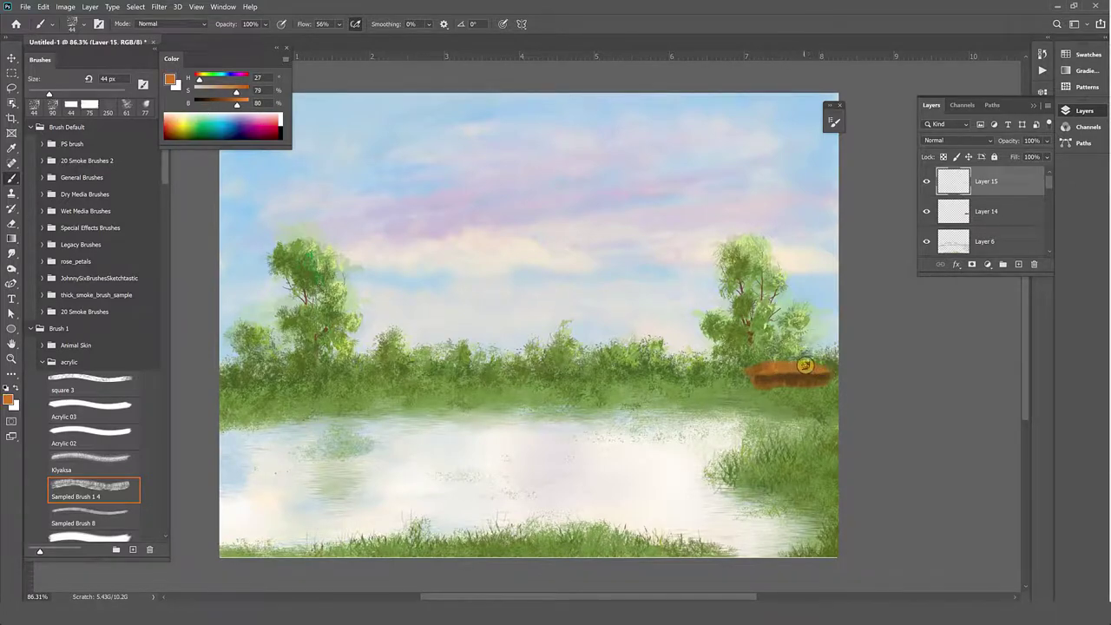
left_click_drag(236, 104, 211, 104)
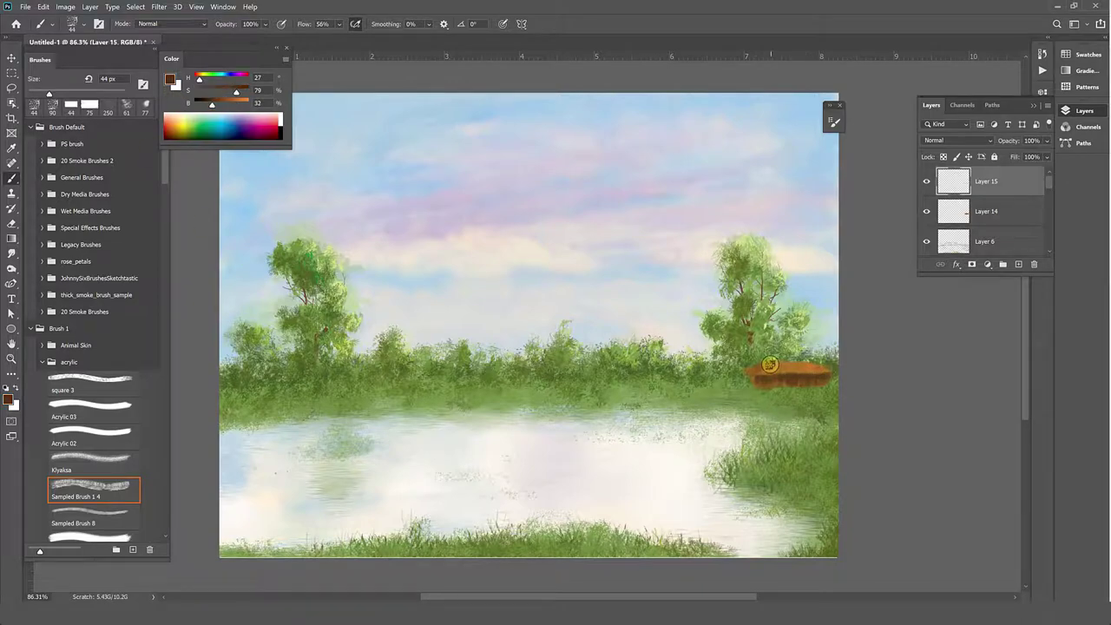
left_click_drag(48, 93, 39, 93)
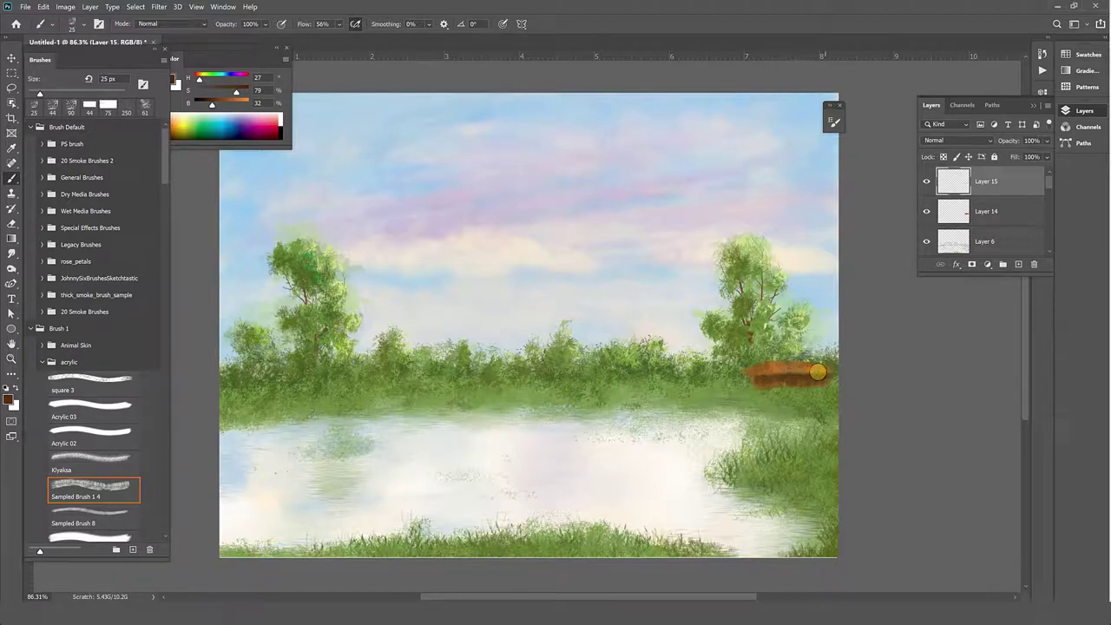
mouse_move(818, 372)
left_mouse_down()
mouse_move(784, 366)
mouse_move(764, 384)
mouse_move(824, 379)
mouse_move(820, 367)
mouse_move(776, 367)
left_mouse_up()
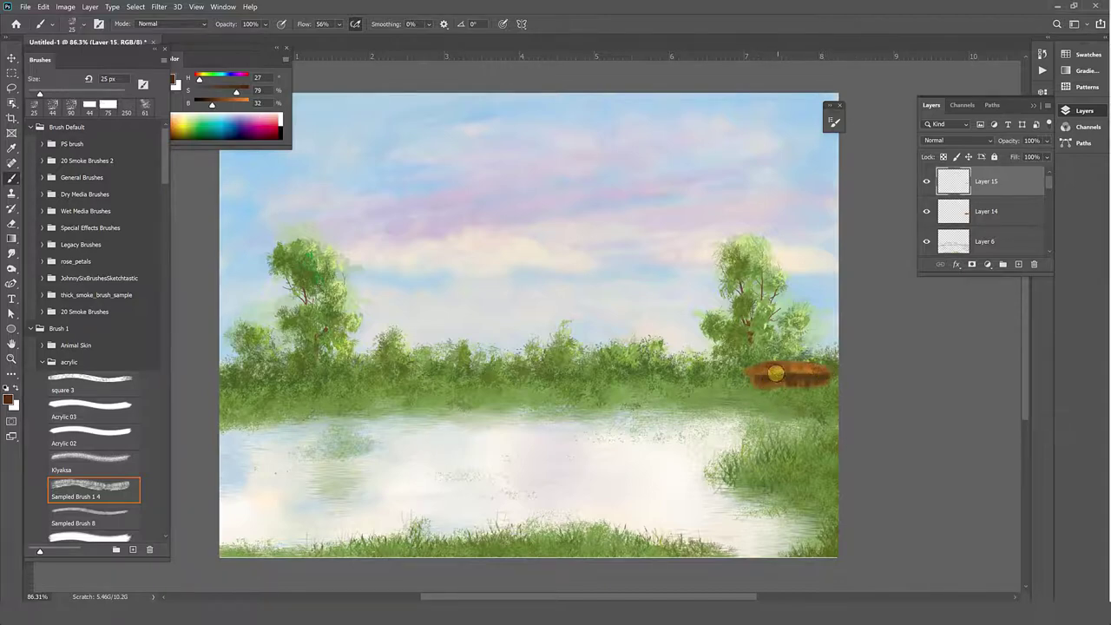
Lighten the patch edge in salmon-orange and extend the patch further left
left_click(177, 121)
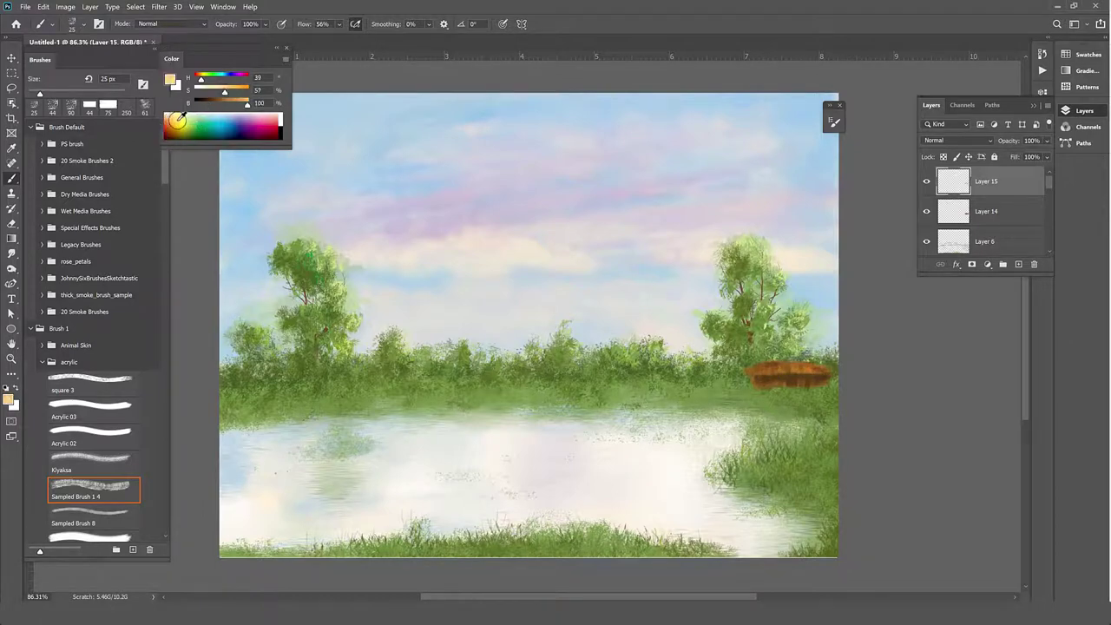
left_click_drag(177, 120, 168, 122)
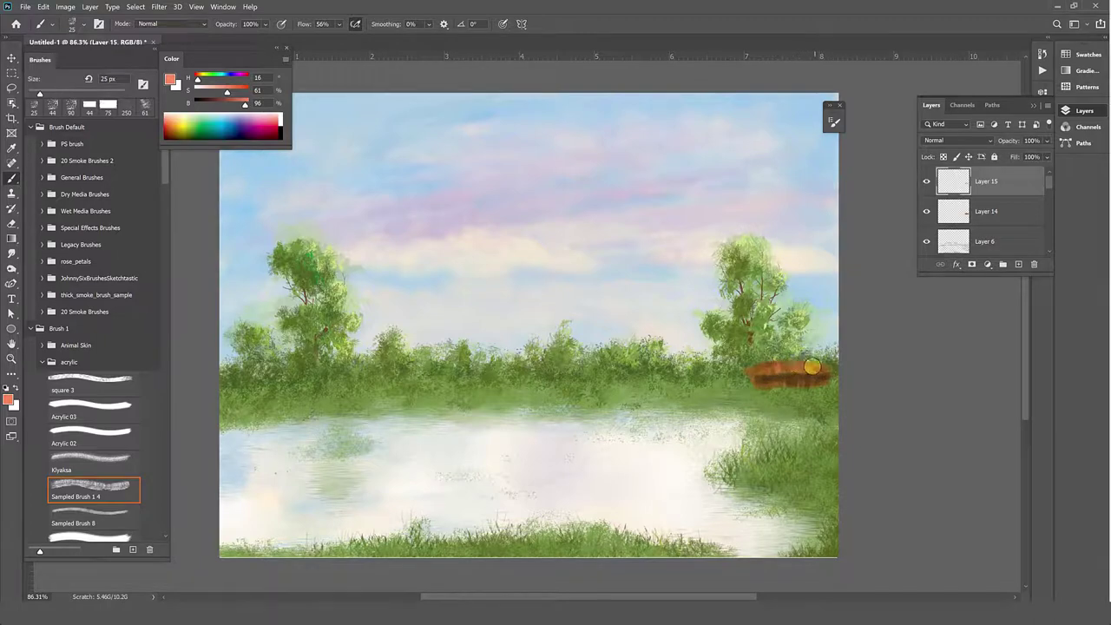
left_click_drag(801, 367, 826, 371)
left_click_drag(742, 374, 764, 368)
Sample and adjust browns from the patch, then repaint and detail the log in dark brown
left_click(775, 371, "alt")
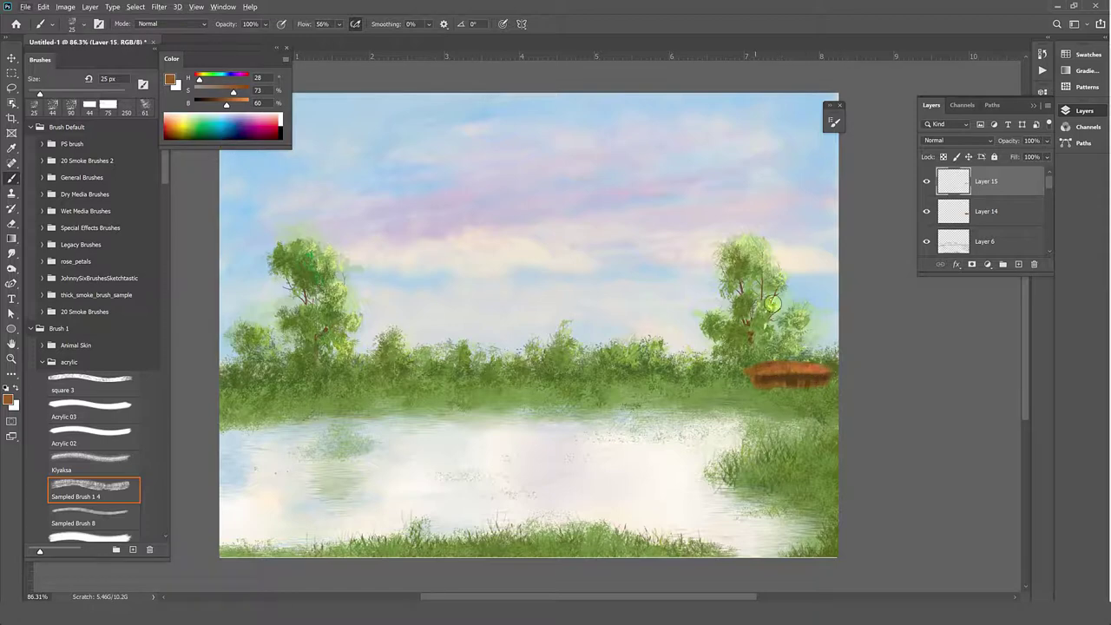
left_click(796, 381, "alt")
left_click_drag(231, 91, 220, 91)
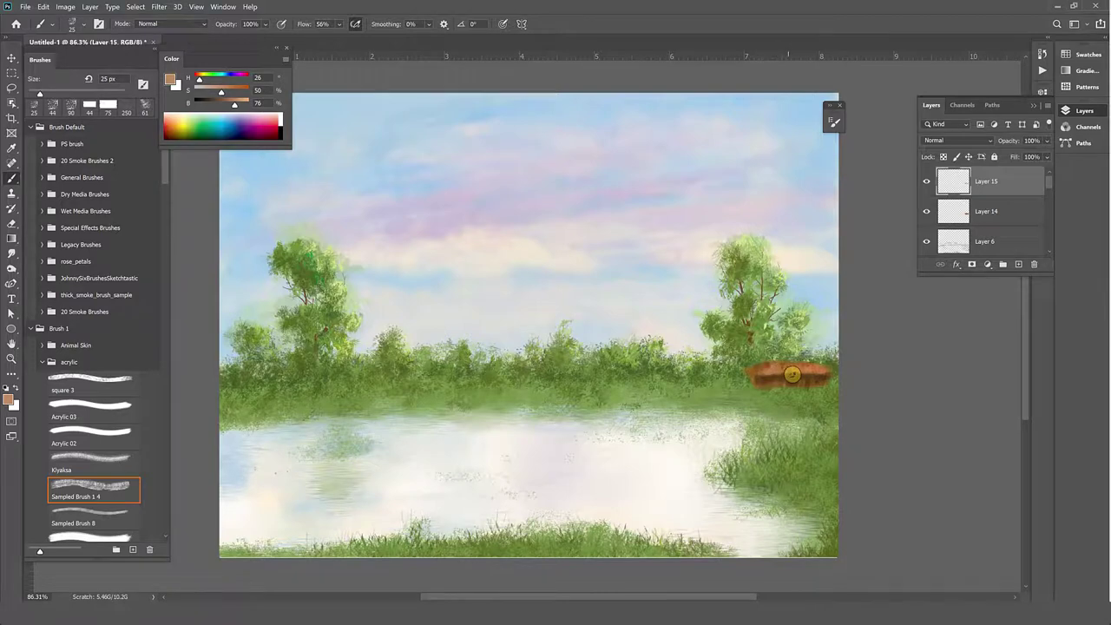
left_click(767, 367, "alt")
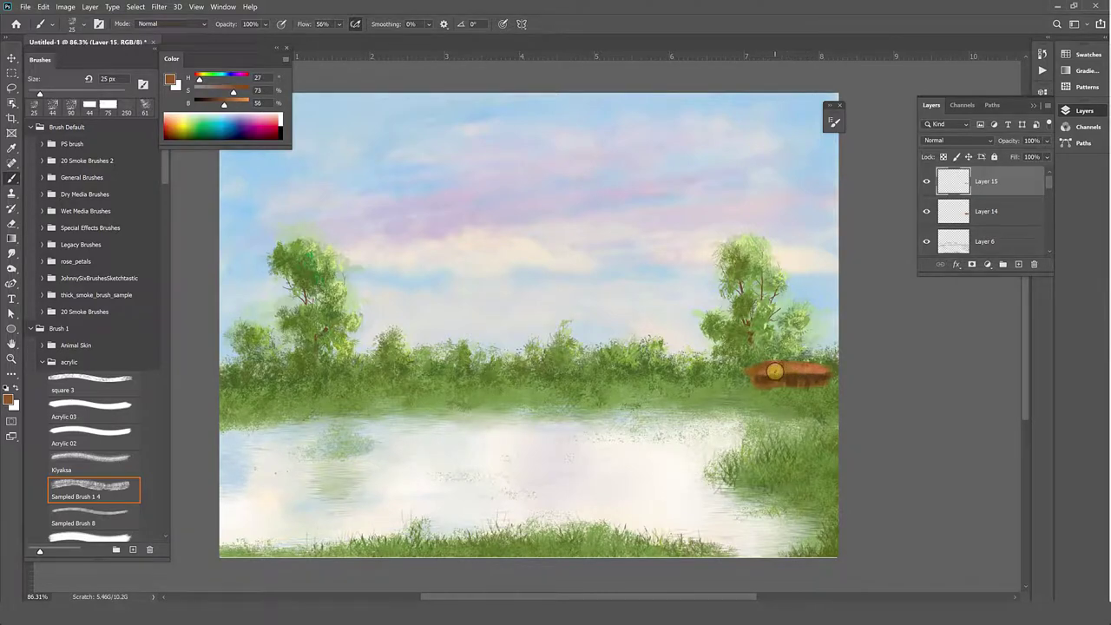
left_click_drag(800, 367, 798, 375)
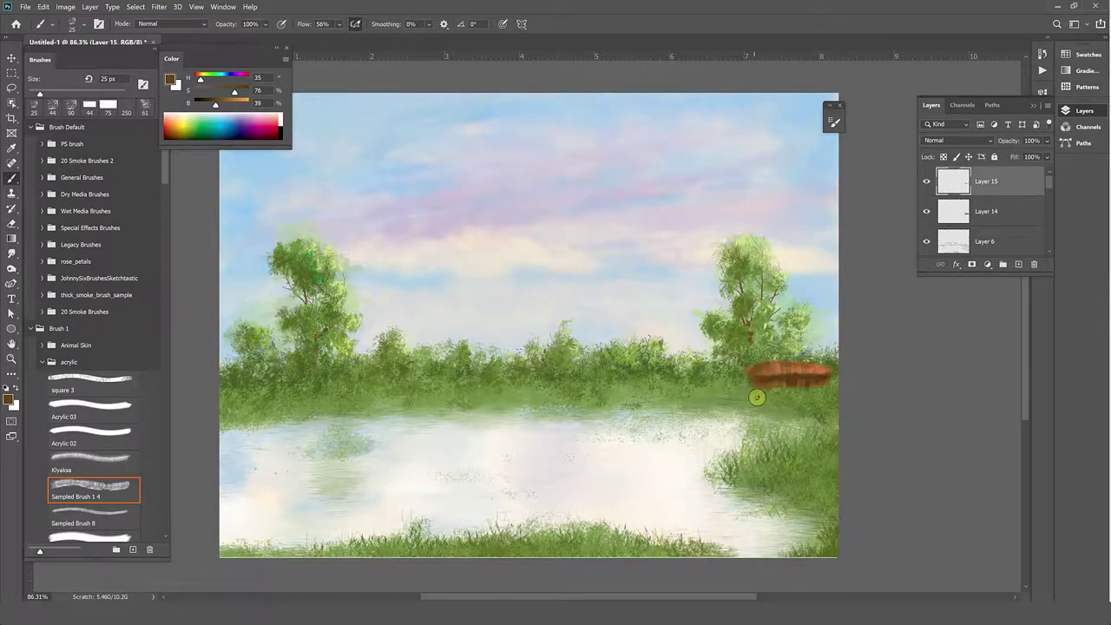
left_click_drag(792, 387, 778, 382)
left_click(769, 376, "alt")
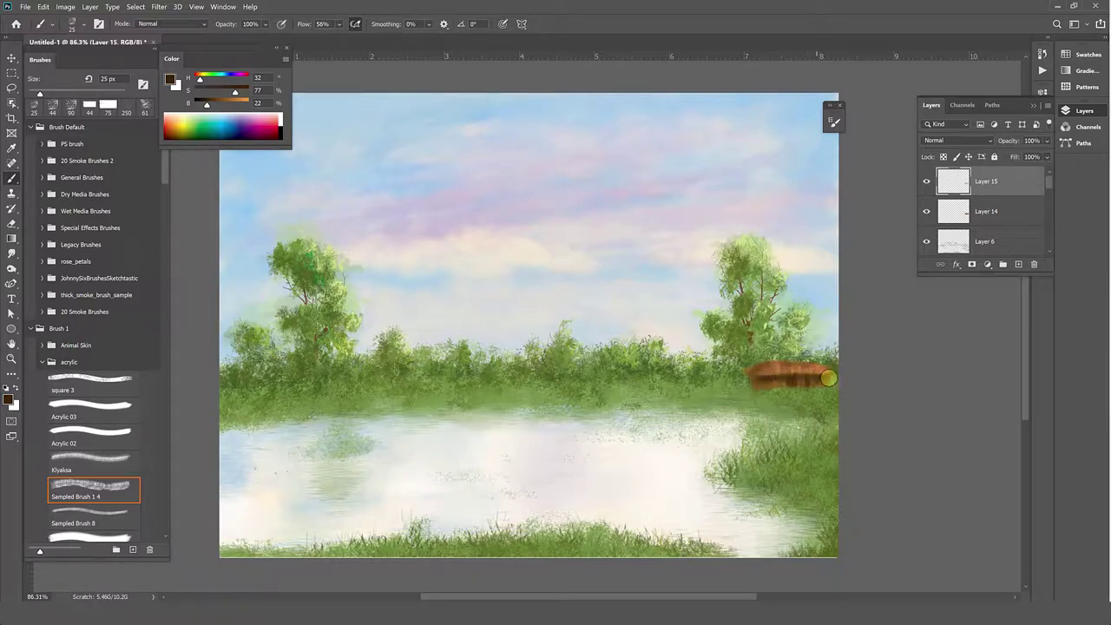
left_click_drag(807, 377, 807, 379)
left_click_drag(765, 367, 805, 364)
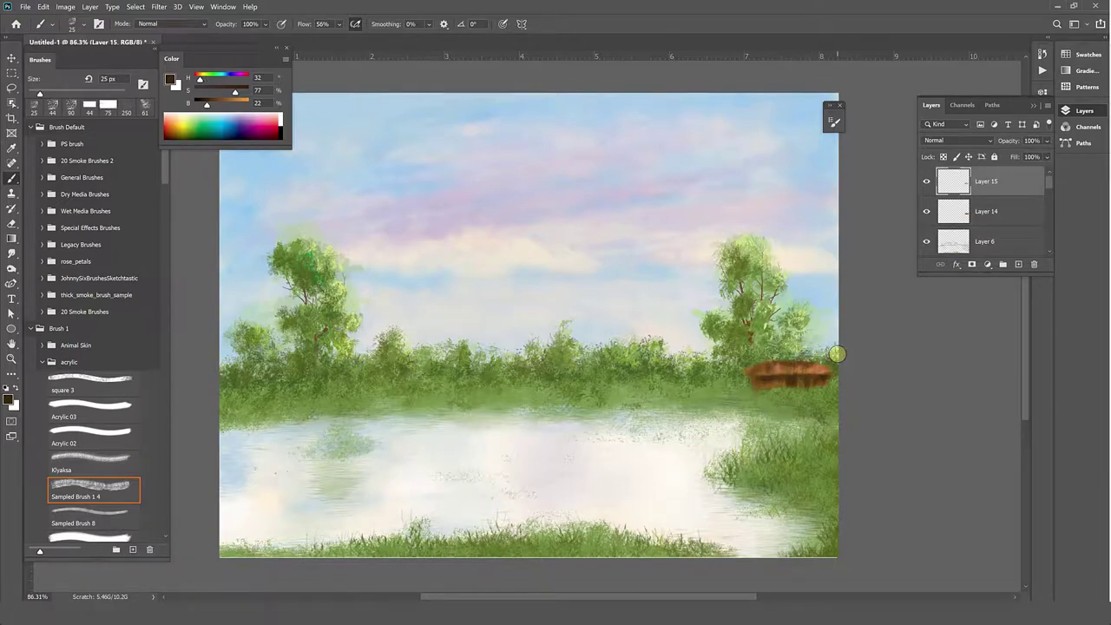
Run the Sharpen tool over the brown log on the right bank
left_click(11, 266)
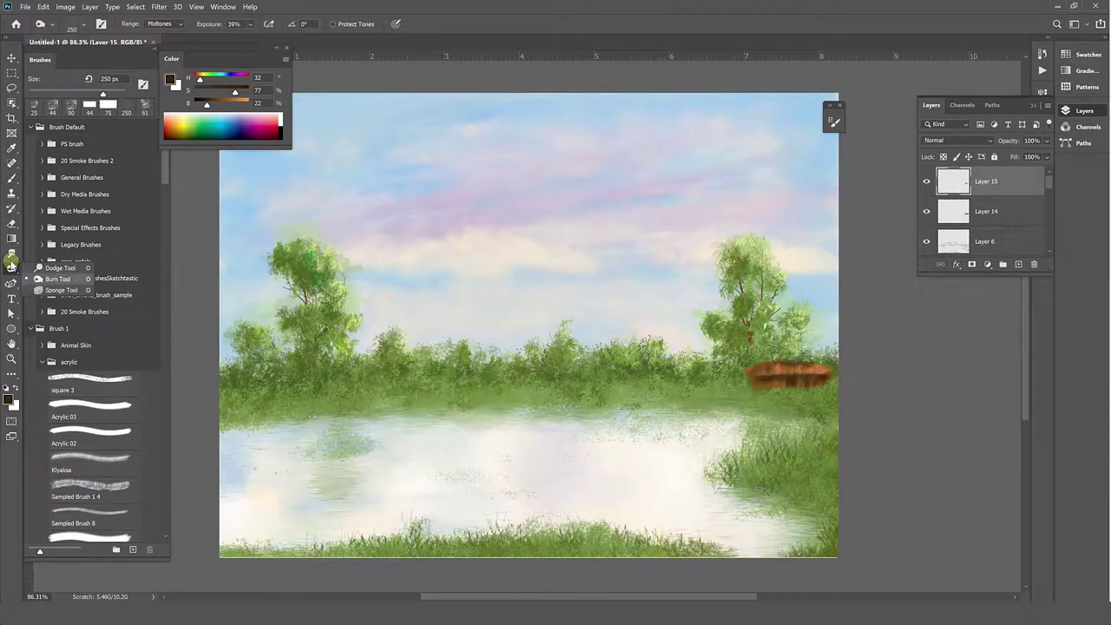
right_click(11, 251)
left_click(52, 264)
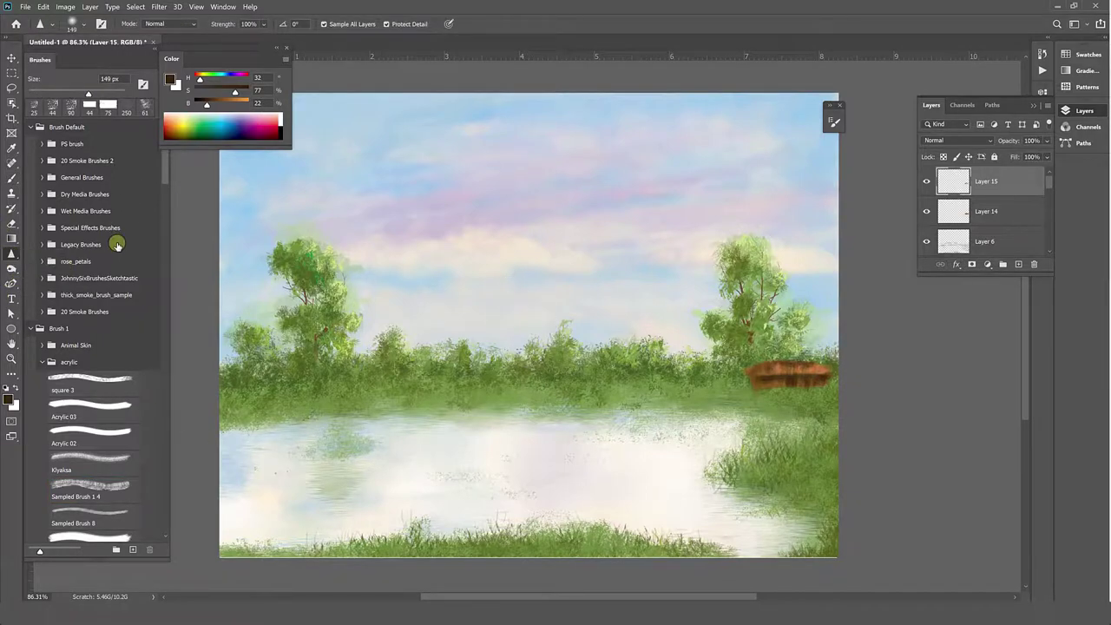
mouse_move(753, 368)
left_mouse_down()
mouse_move(791, 377)
mouse_move(788, 367)
left_mouse_up()
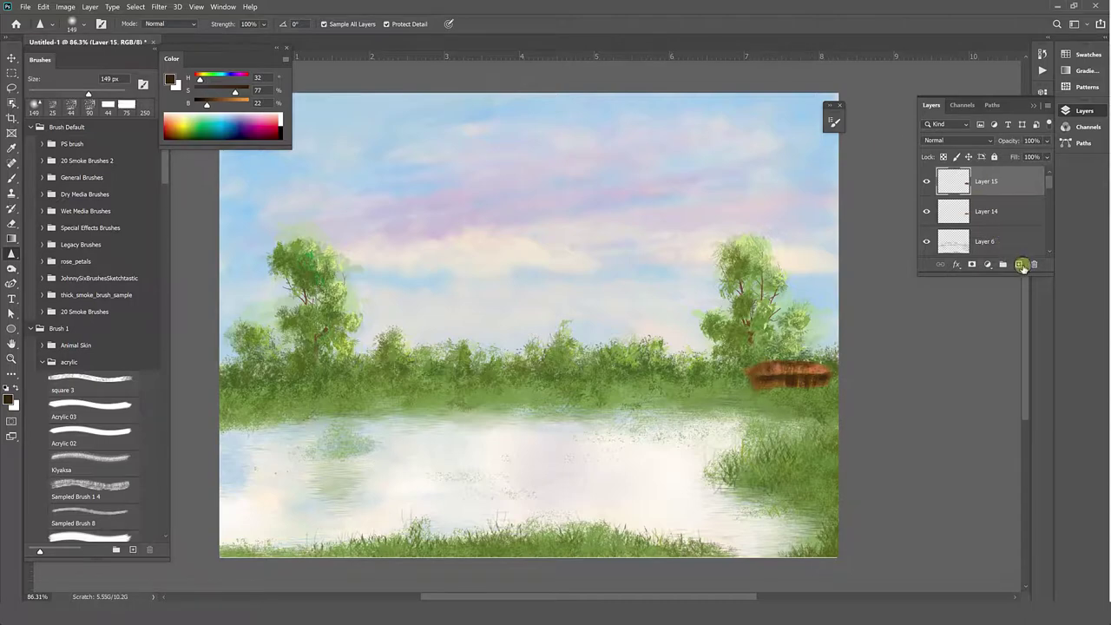
Add Layer 16 above Layer 15 and tidy up the open brush folders
left_click(1019, 265)
left_click(33, 329)
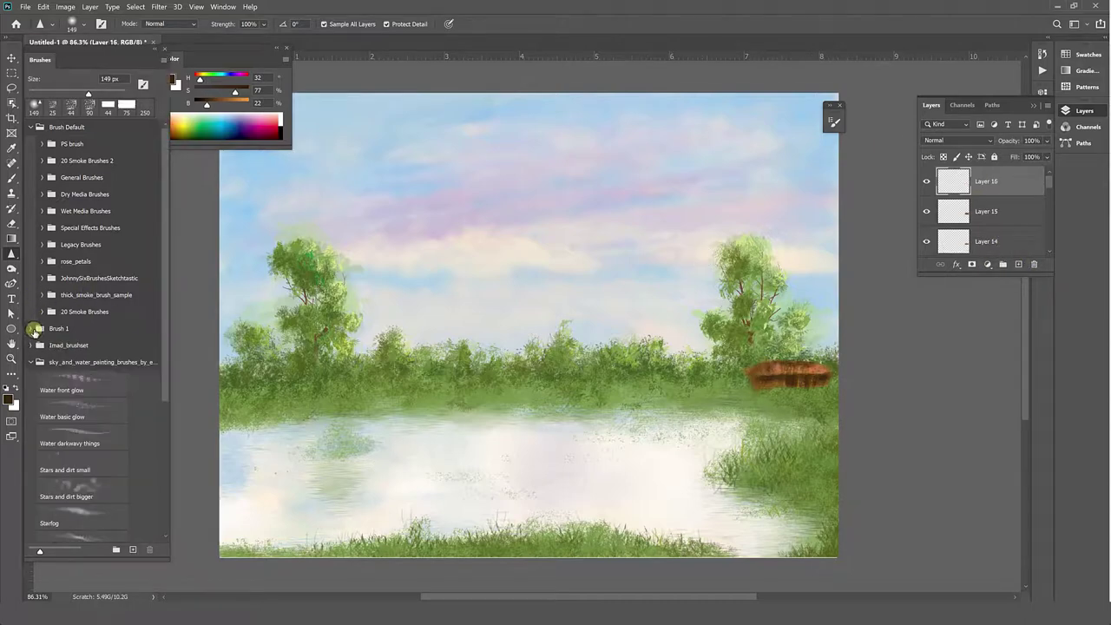
left_click(30, 127)
left_click(30, 177)
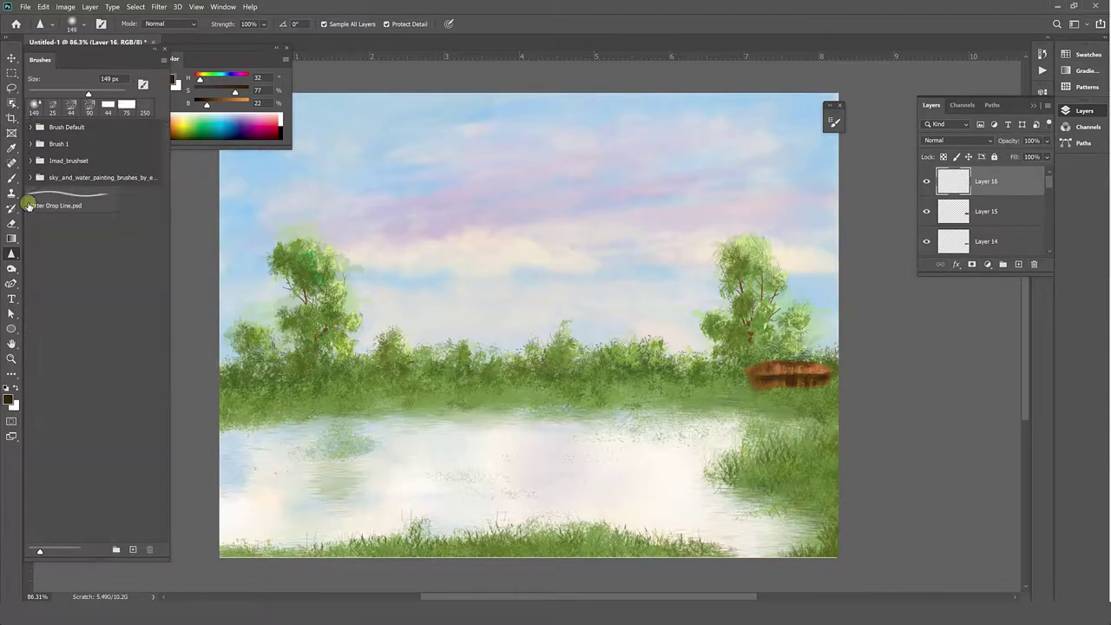
left_click(31, 143)
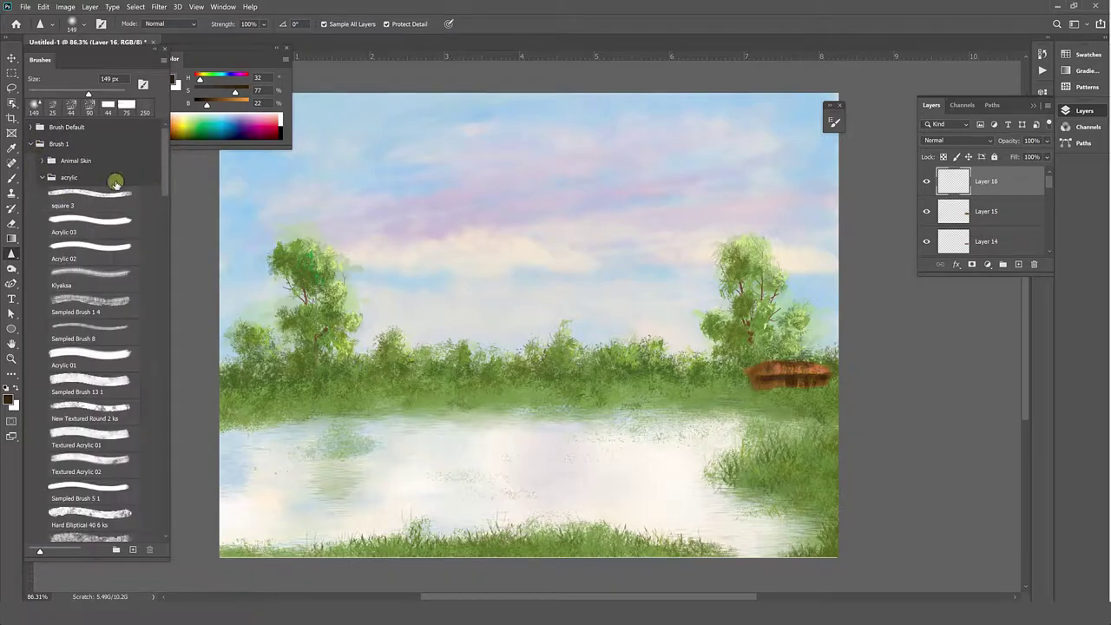
left_click(41, 177)
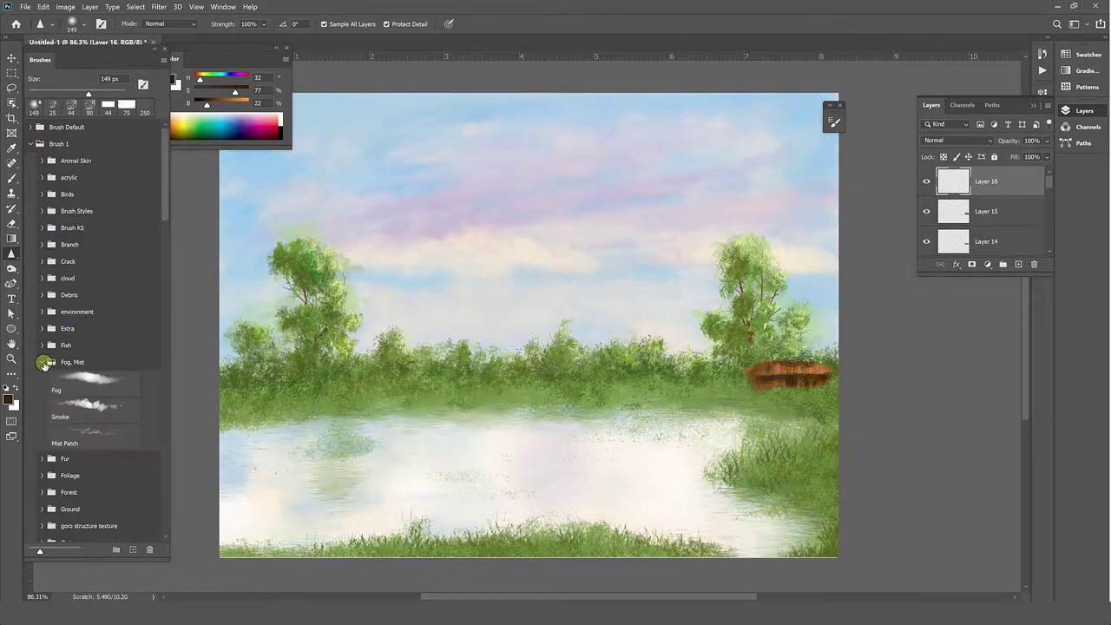
left_click(42, 362)
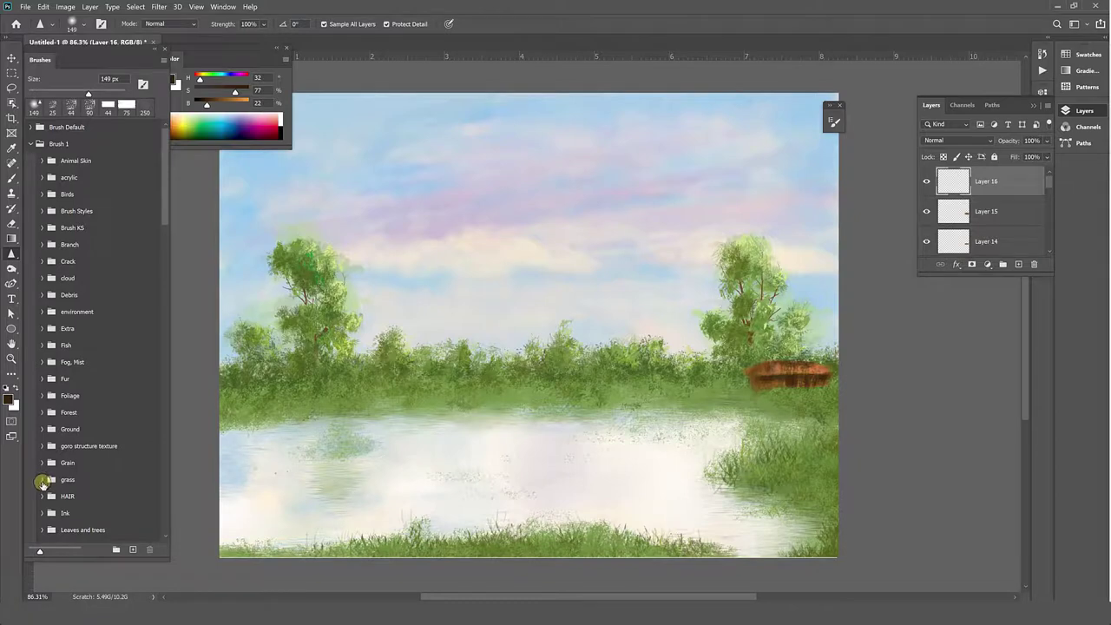
left_click(42, 483)
Load the Foliage Fern brush at 31 px in a muted yellow-green
mouse_move(167, 218)
left_mouse_down()
mouse_move(179, 247)
mouse_move(163, 207)
left_mouse_up()
left_click(41, 280)
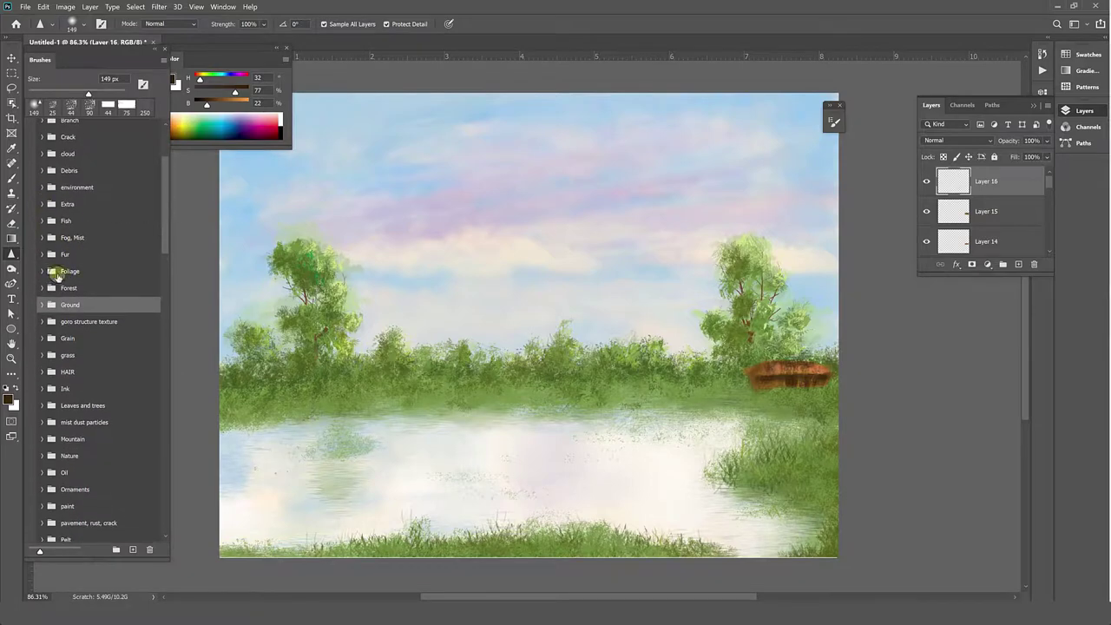
left_click(56, 271)
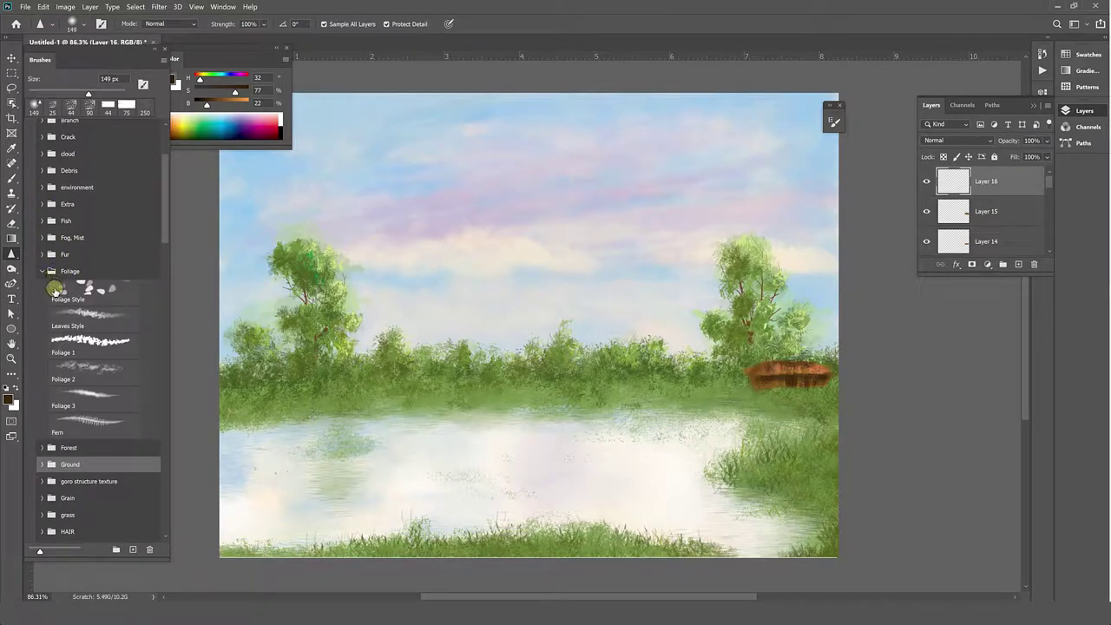
left_click(91, 422)
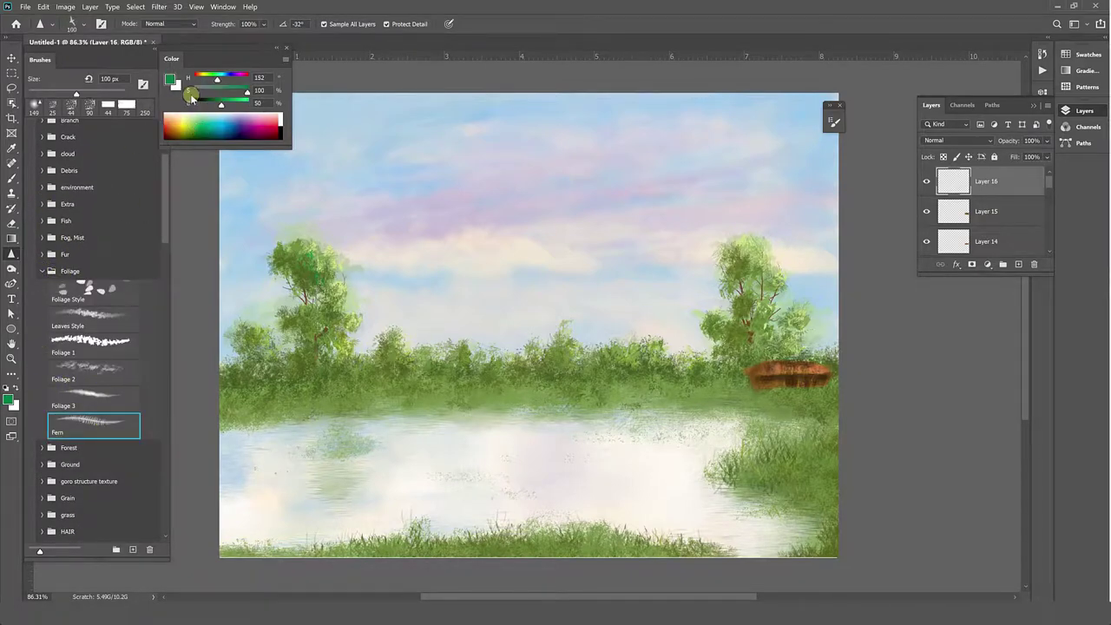
left_click(198, 130)
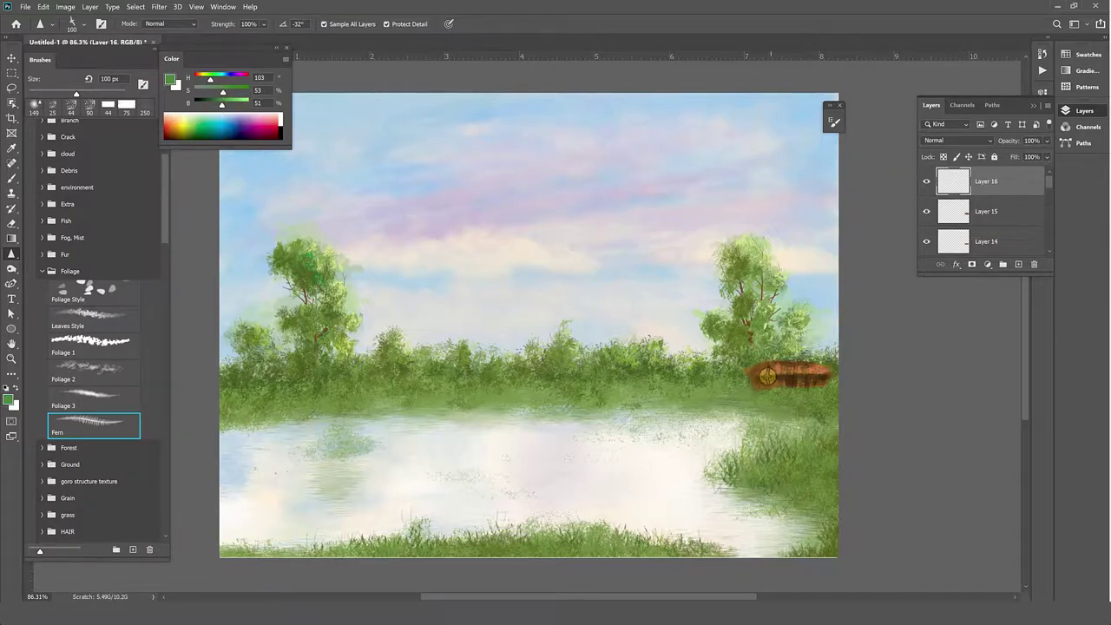
left_click(44, 93)
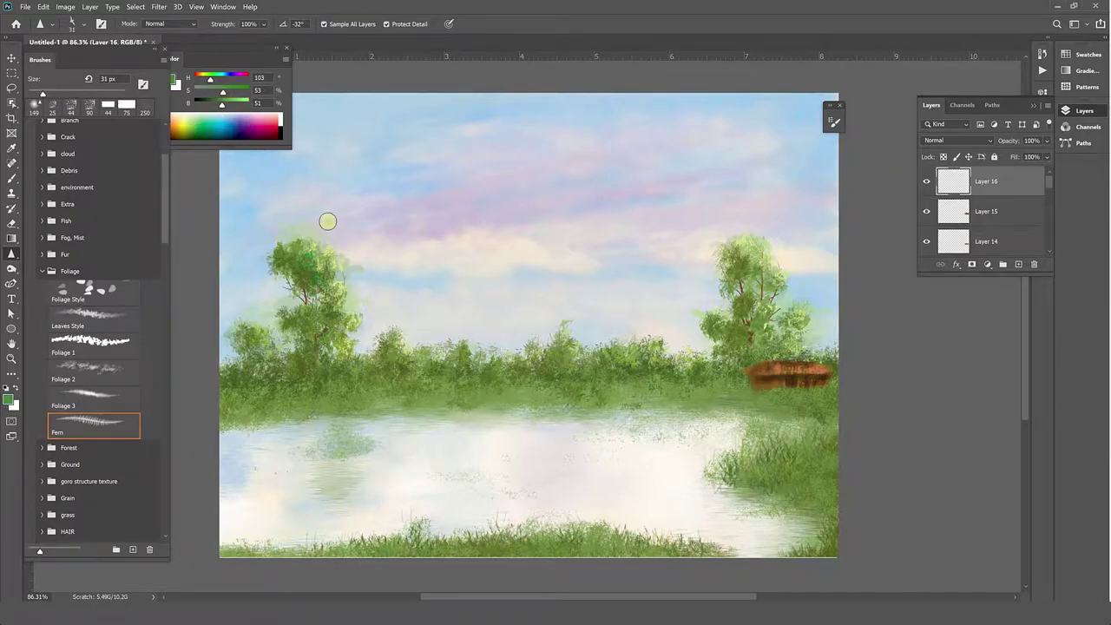
left_click(761, 390)
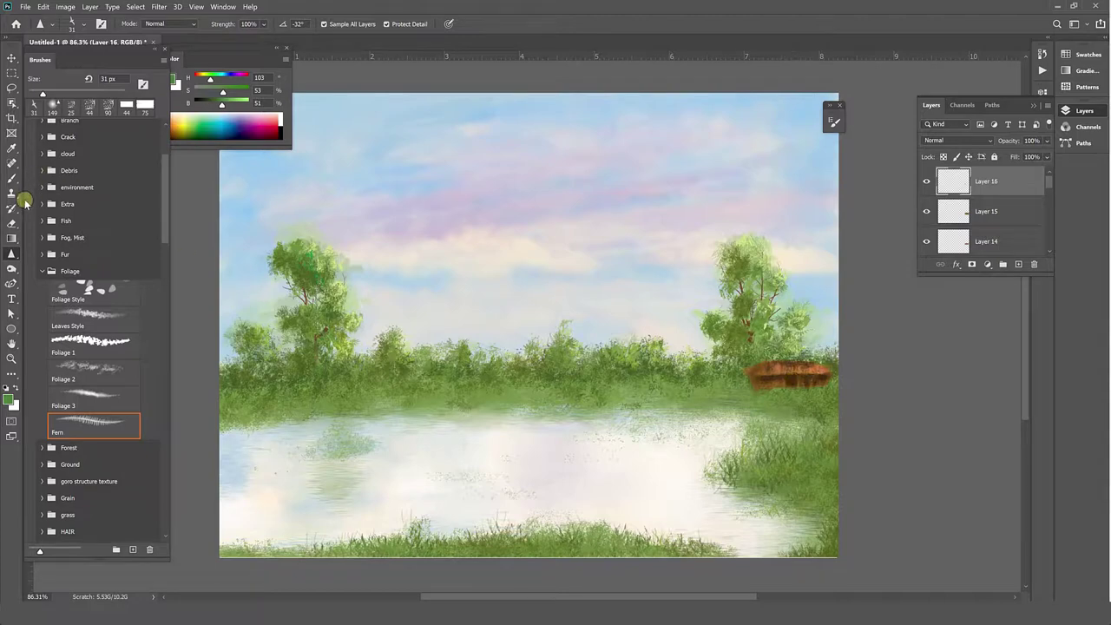
Repaint the brown hut darker along its length and darken the green colour
left_click(12, 178)
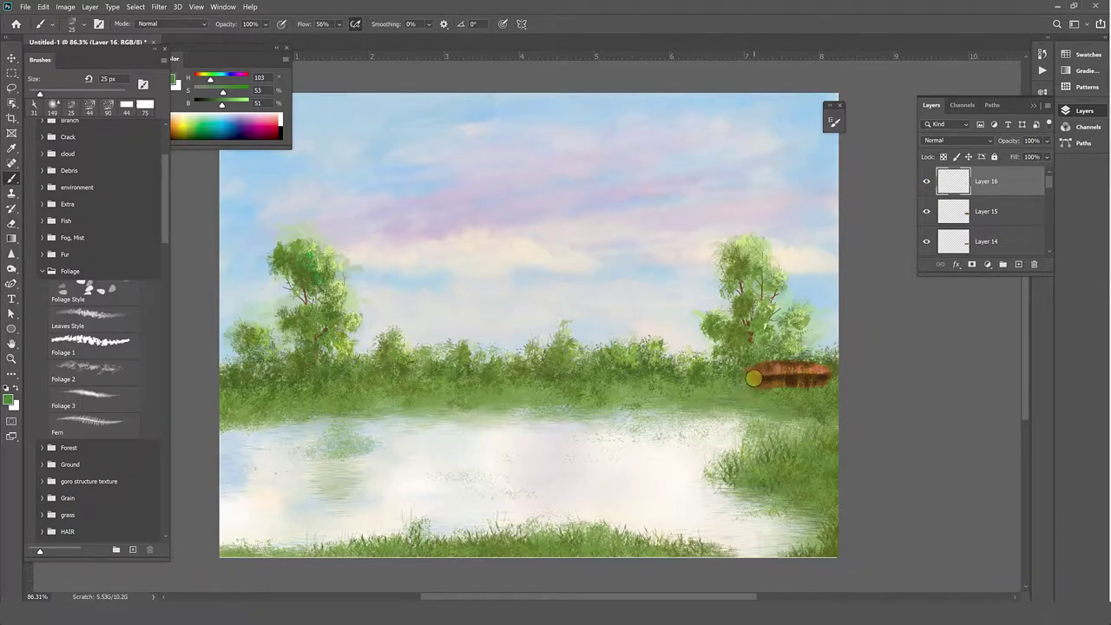
left_click_drag(753, 378, 830, 378)
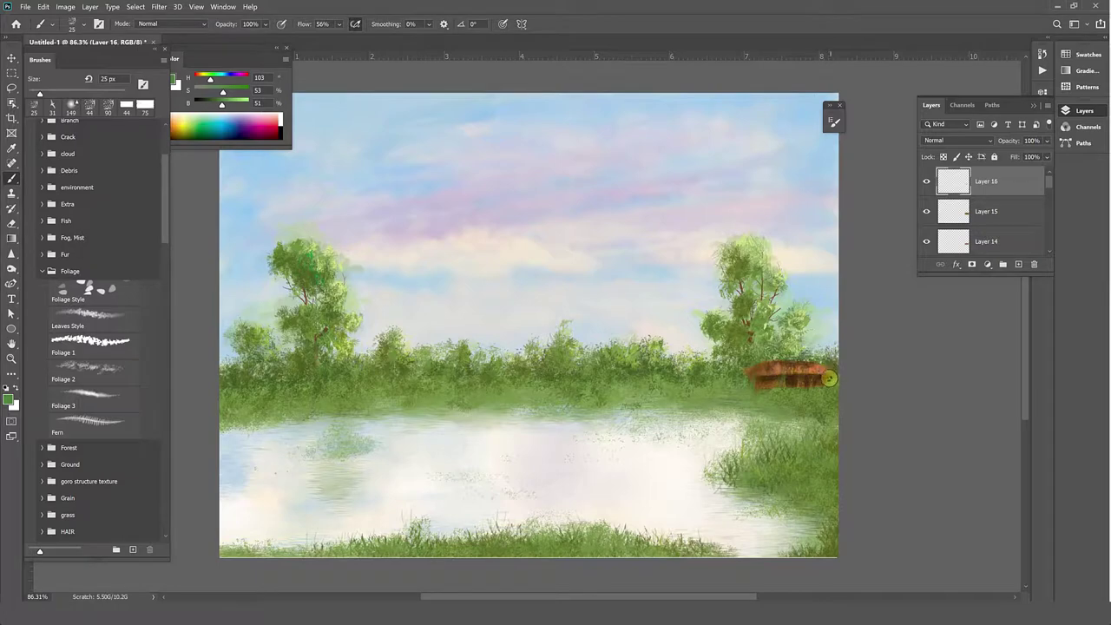
left_click_drag(222, 104, 215, 104)
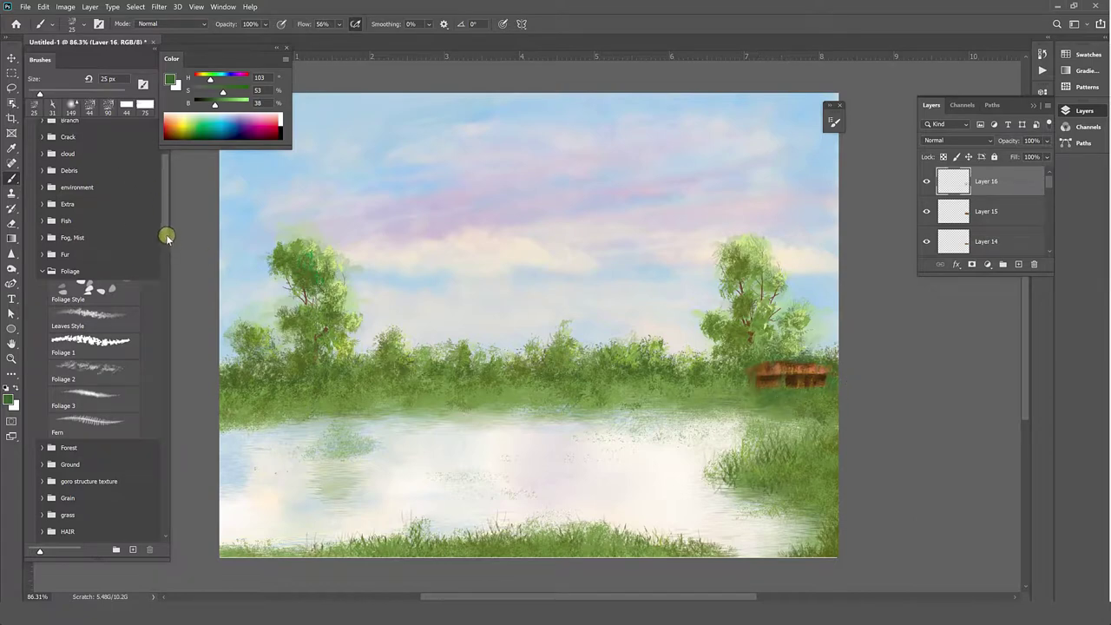
mouse_move(166, 236)
left_mouse_down()
mouse_move(185, 408)
mouse_move(148, 389)
mouse_move(169, 372)
mouse_move(169, 428)
mouse_move(166, 412)
left_mouse_up()
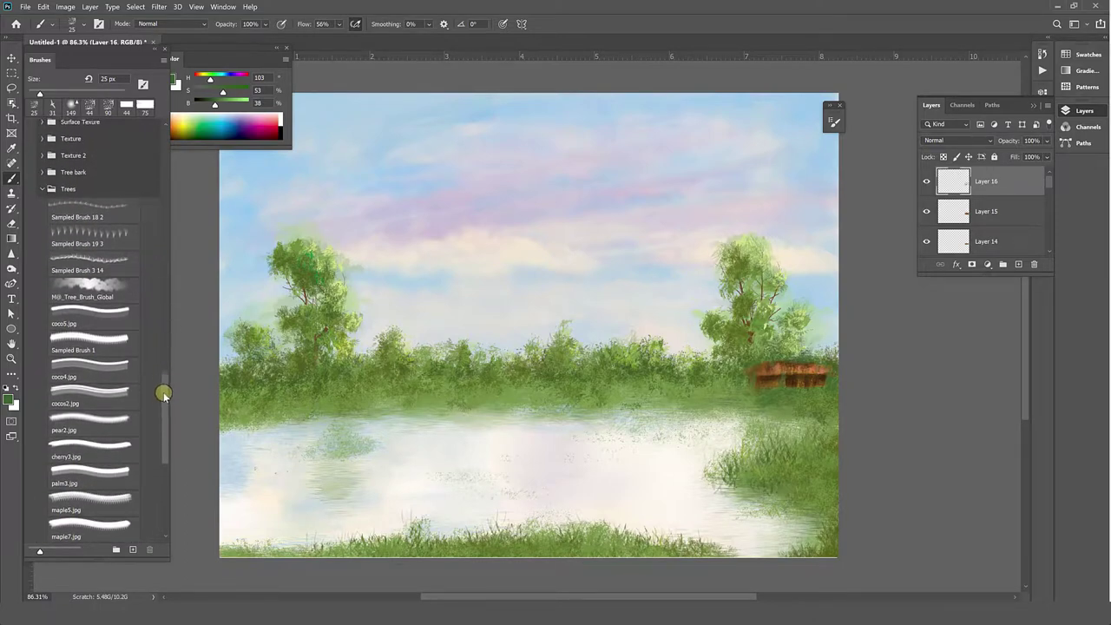
left_click_drag(164, 388, 154, 171)
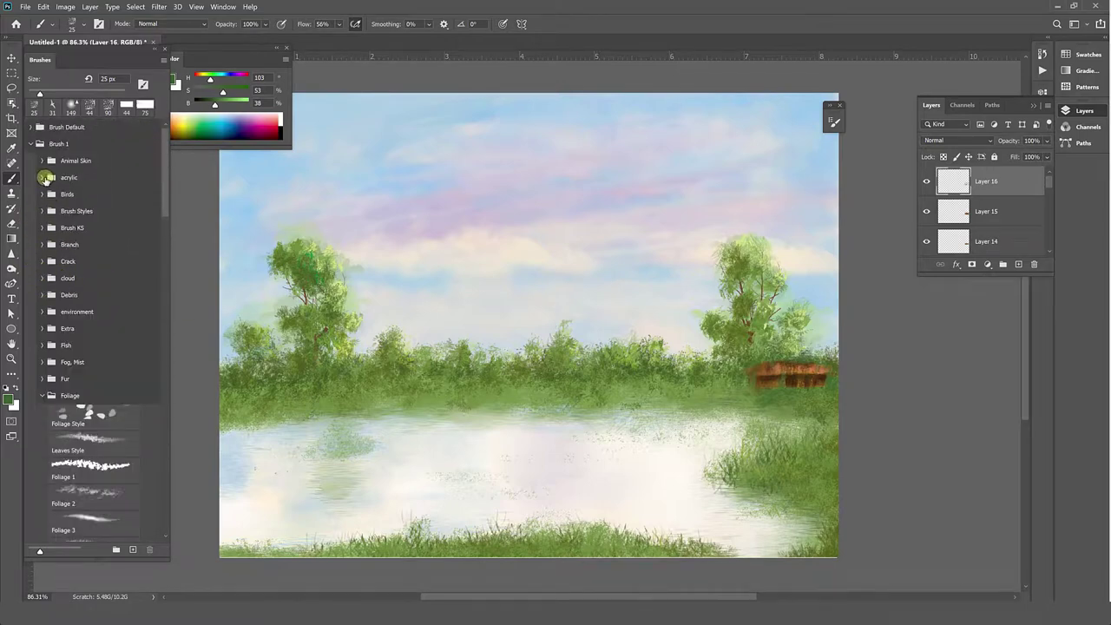
Load Round Curve Low Bristle Percent at 11 px in reddish-brown on new Layer 17
left_click(31, 144)
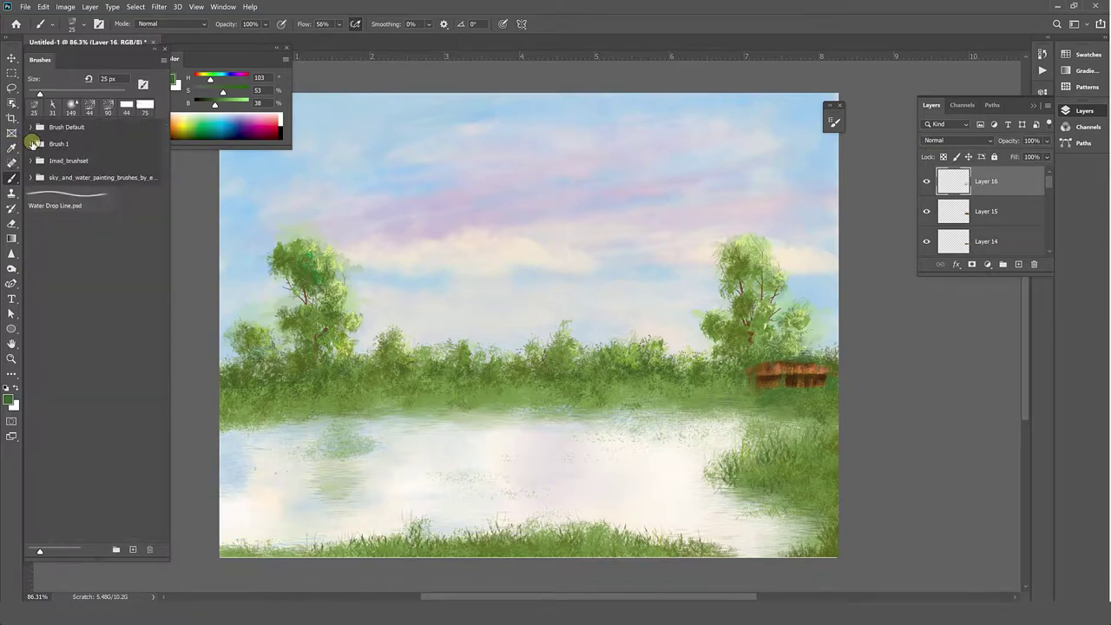
left_click(33, 127)
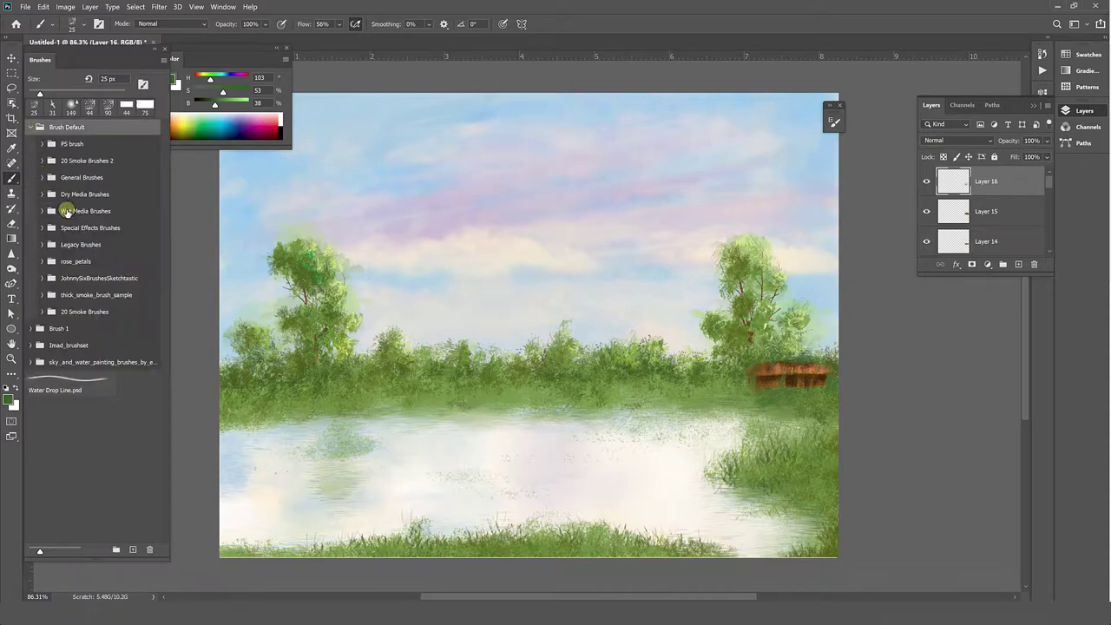
left_click(41, 144)
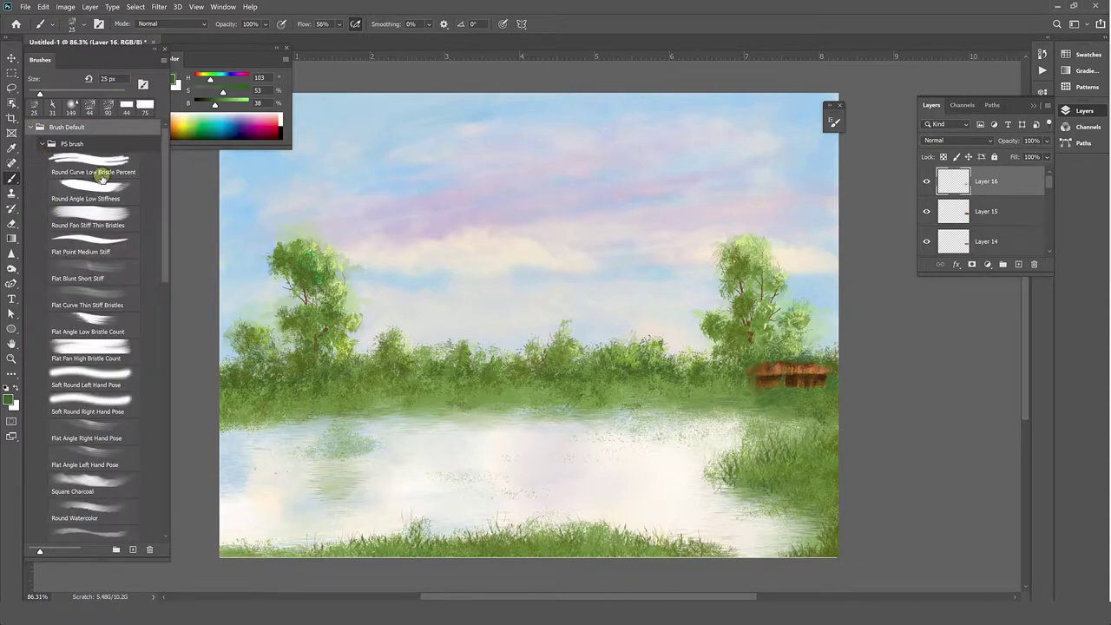
left_click(104, 166)
left_click_drag(187, 130, 172, 136)
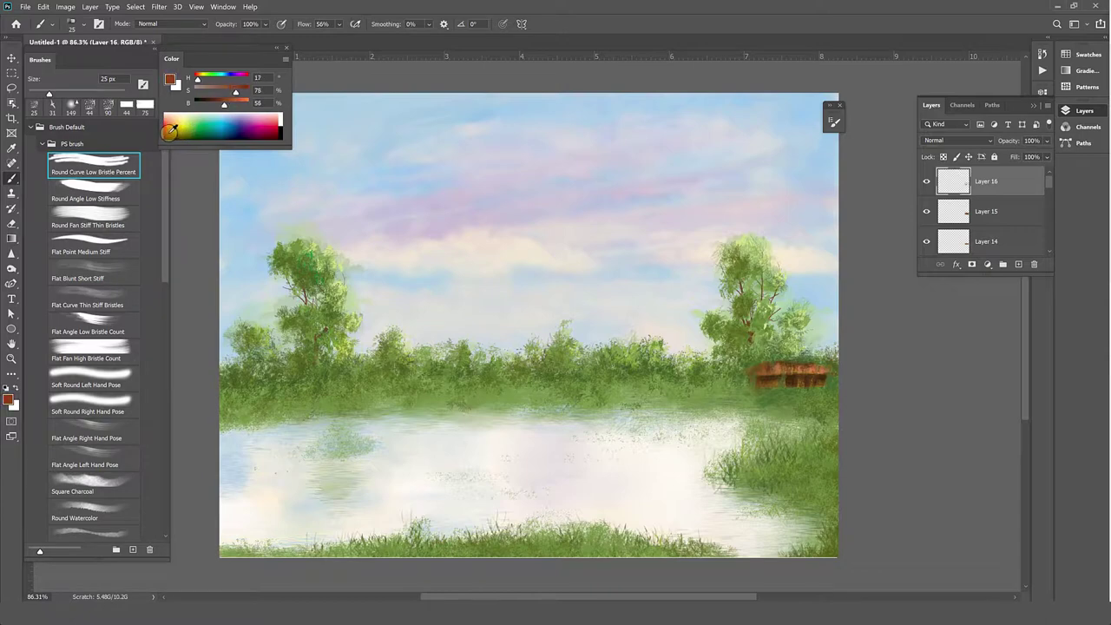
left_click(1017, 264)
left_click_drag(48, 93, 36, 93)
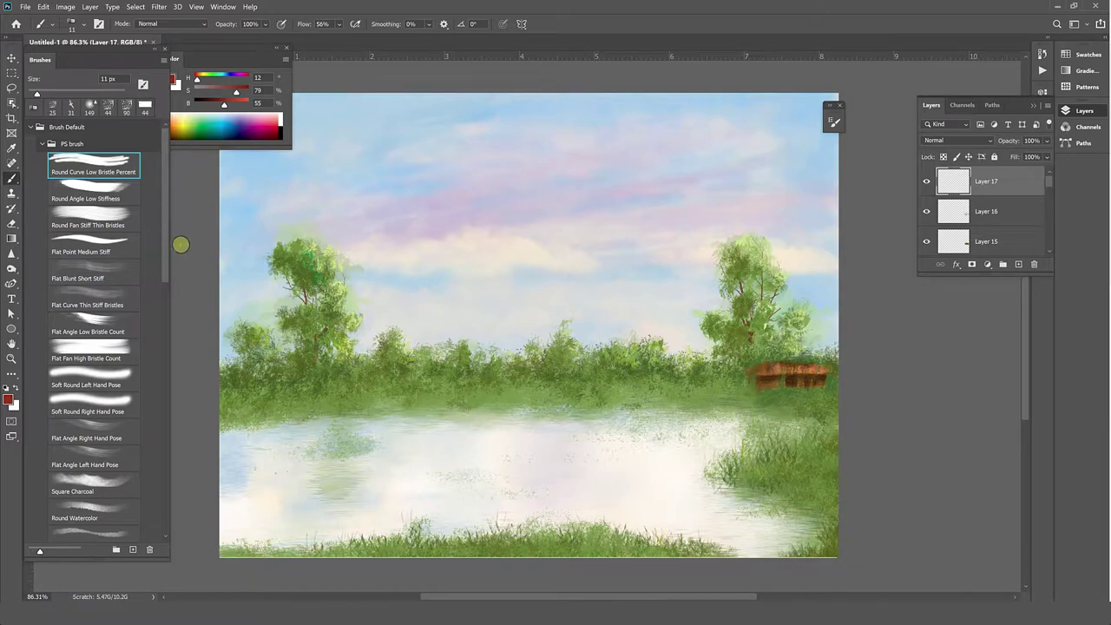
Pick a gold hue and darken it to olive at H 51, S 70, B 37
left_click(223, 106)
left_click(177, 126)
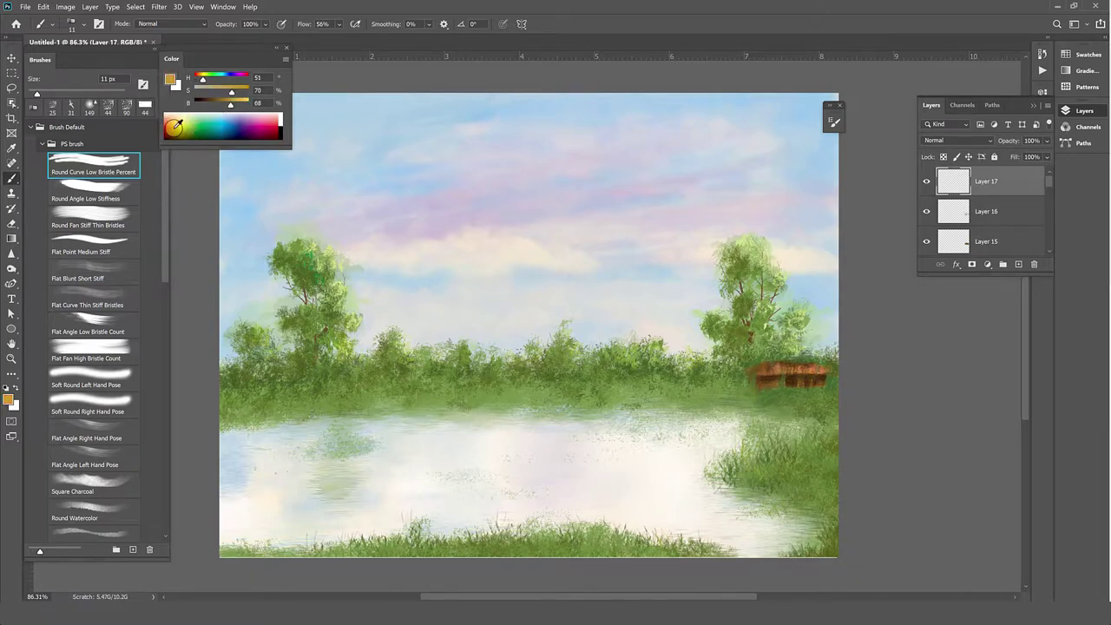
left_click_drag(229, 105, 224, 105)
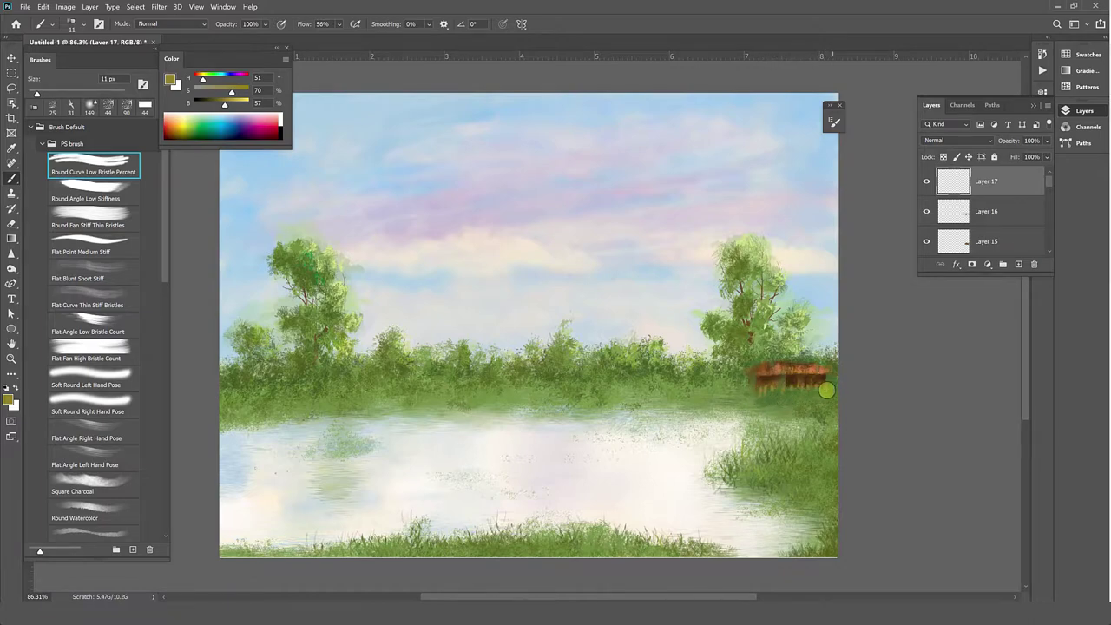
left_click_drag(225, 104, 214, 104)
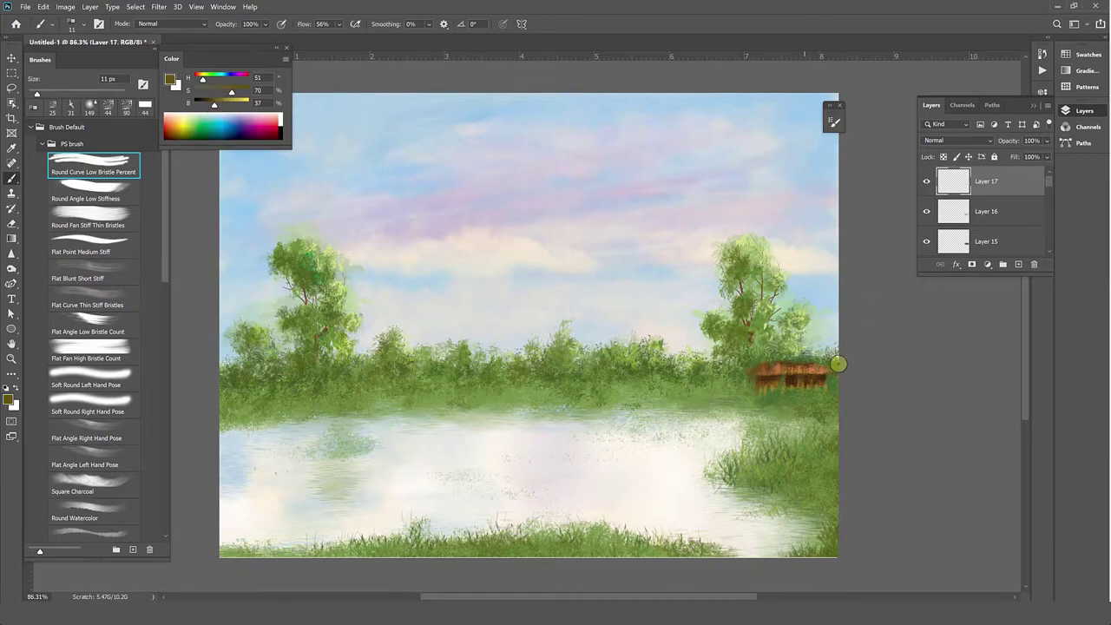
scroll(833, 417, "up", 2)
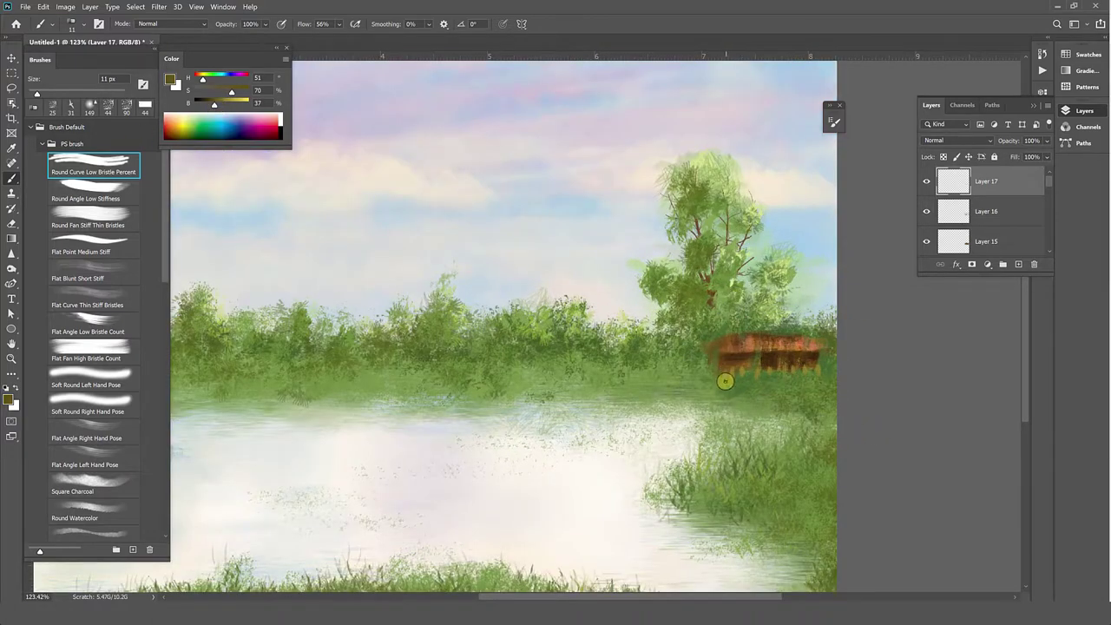
Stroke dark olive along the hut's base, then add a 6 px, 100% flow stroke at its right end
left_click_drag(733, 373, 761, 370)
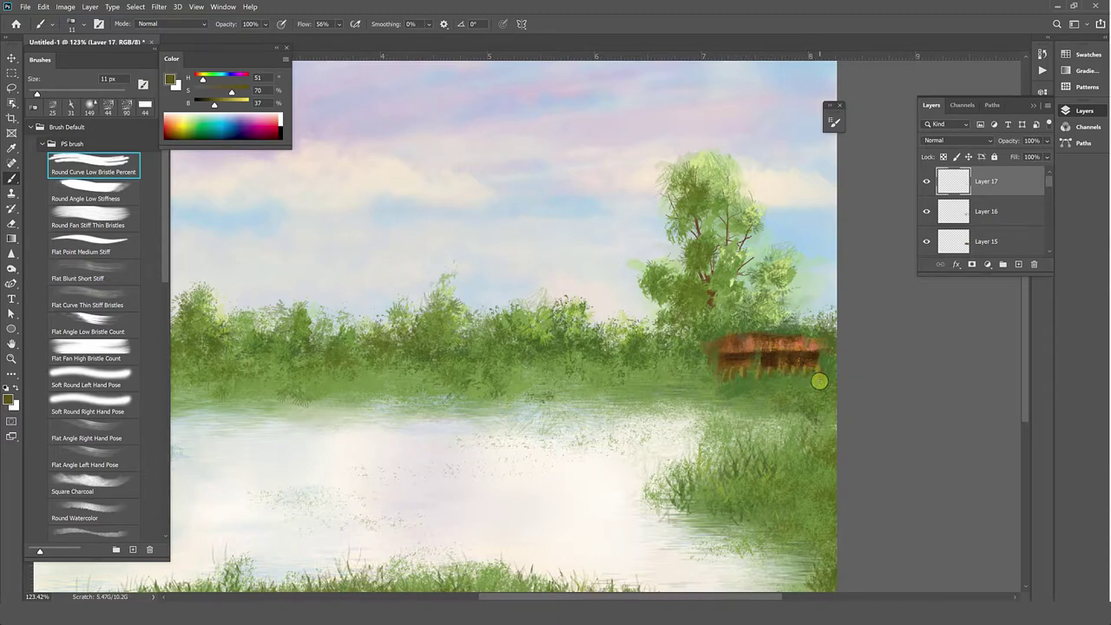
left_click_drag(36, 92, 32, 93)
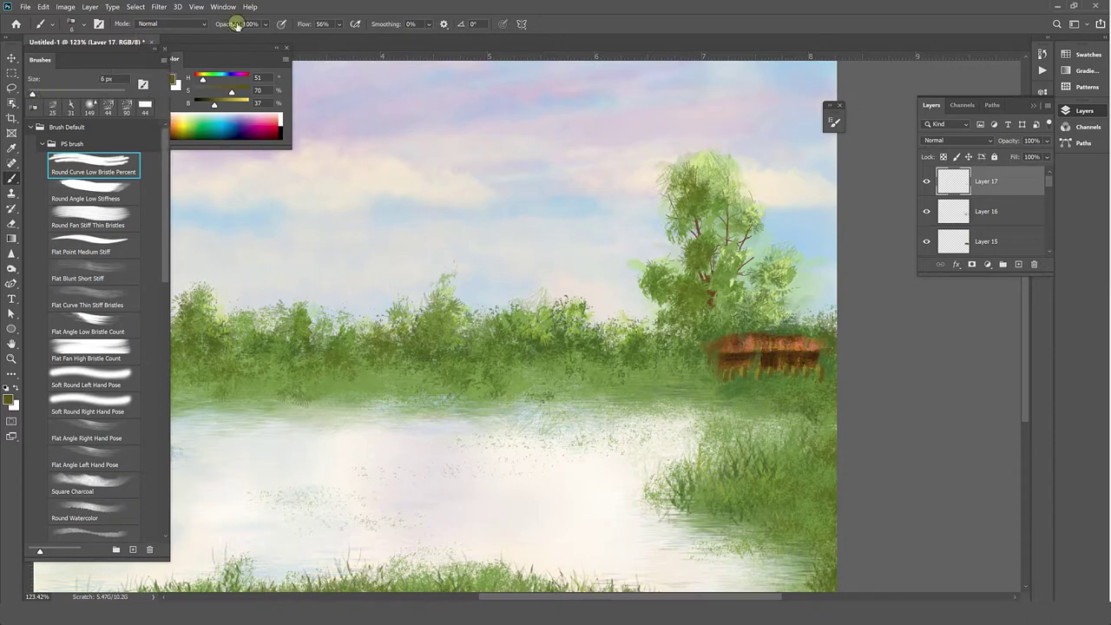
left_click_drag(312, 33, 385, 18)
left_click_drag(822, 364, 817, 375)
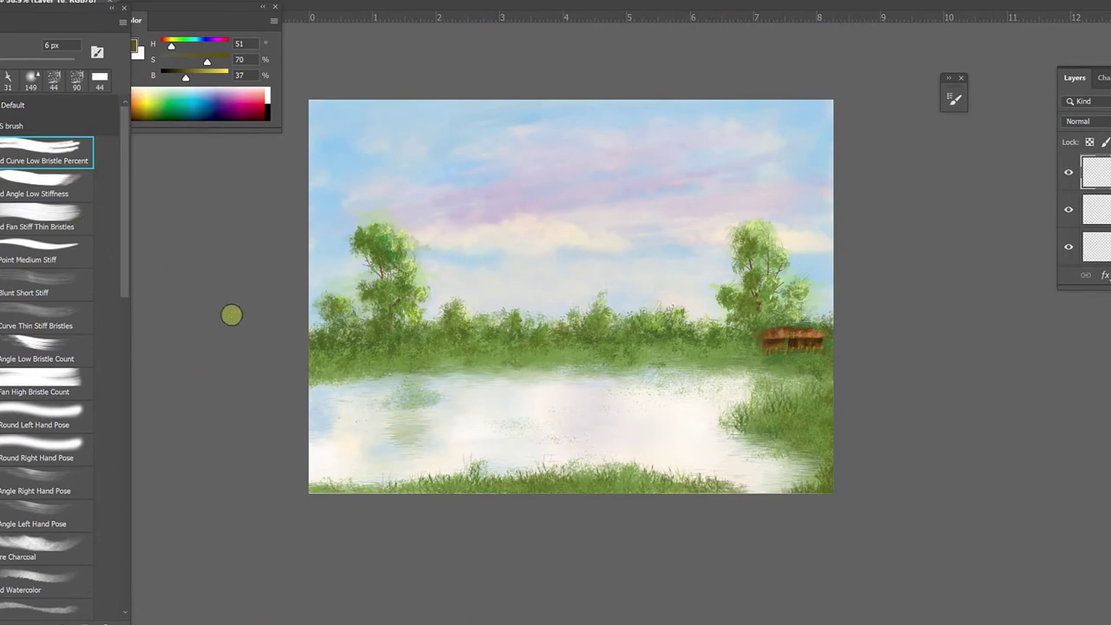
Set the brush colour to black (B at 0) and handwrite the signature in the lower-right grass
scroll(734, 432, "up", 1)
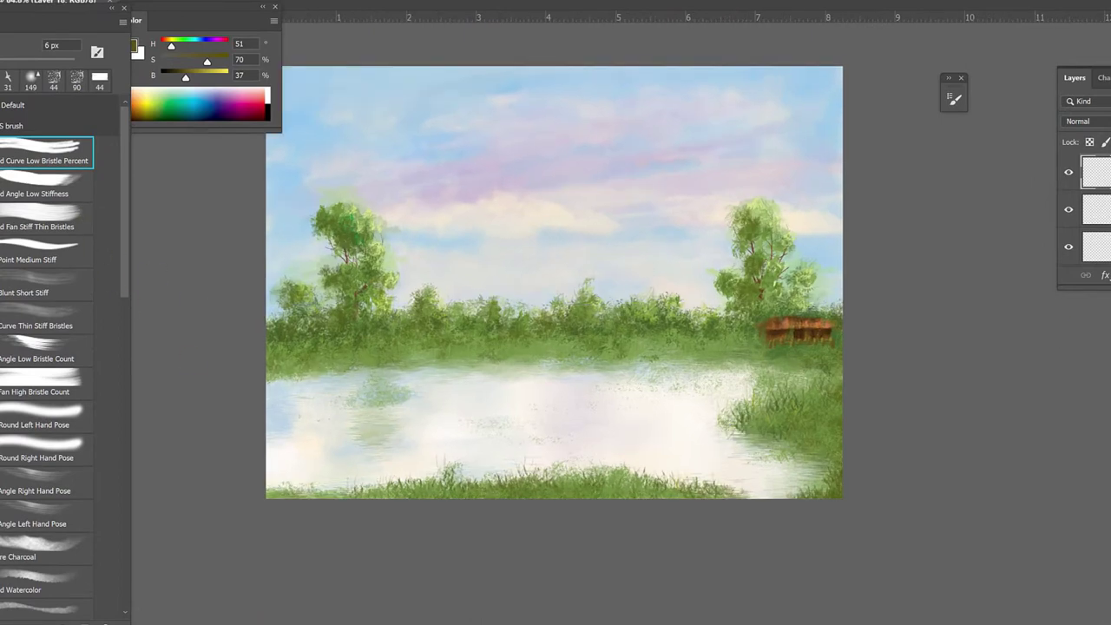
left_click_drag(184, 77, 152, 80)
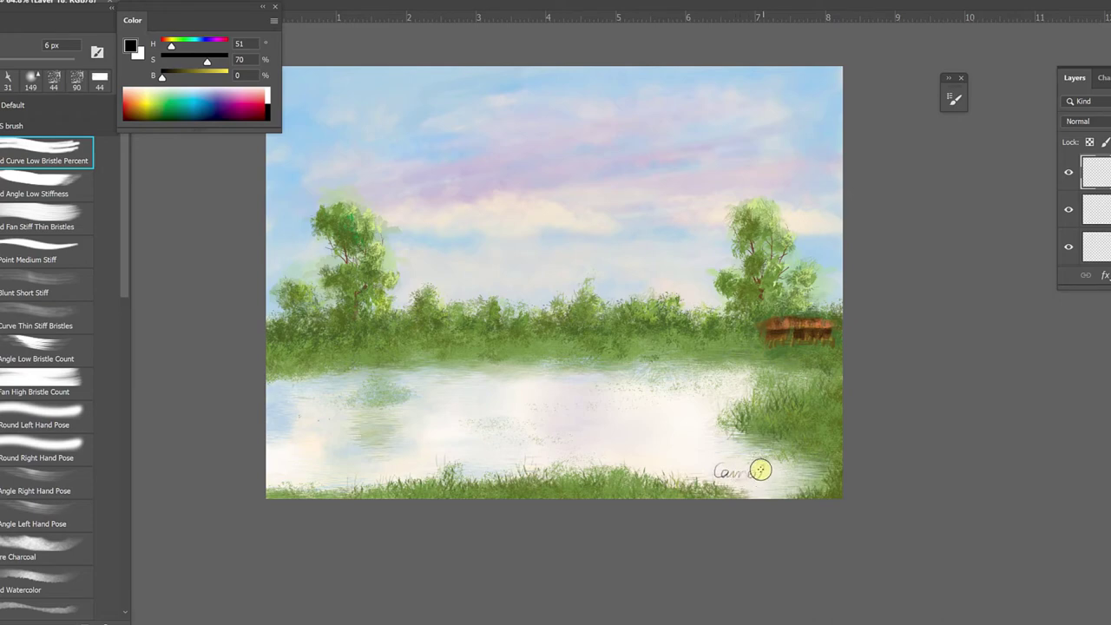
mouse_move(760, 470)
left_mouse_down()
mouse_move(717, 463)
mouse_move(737, 478)
mouse_move(734, 498)
left_mouse_up()
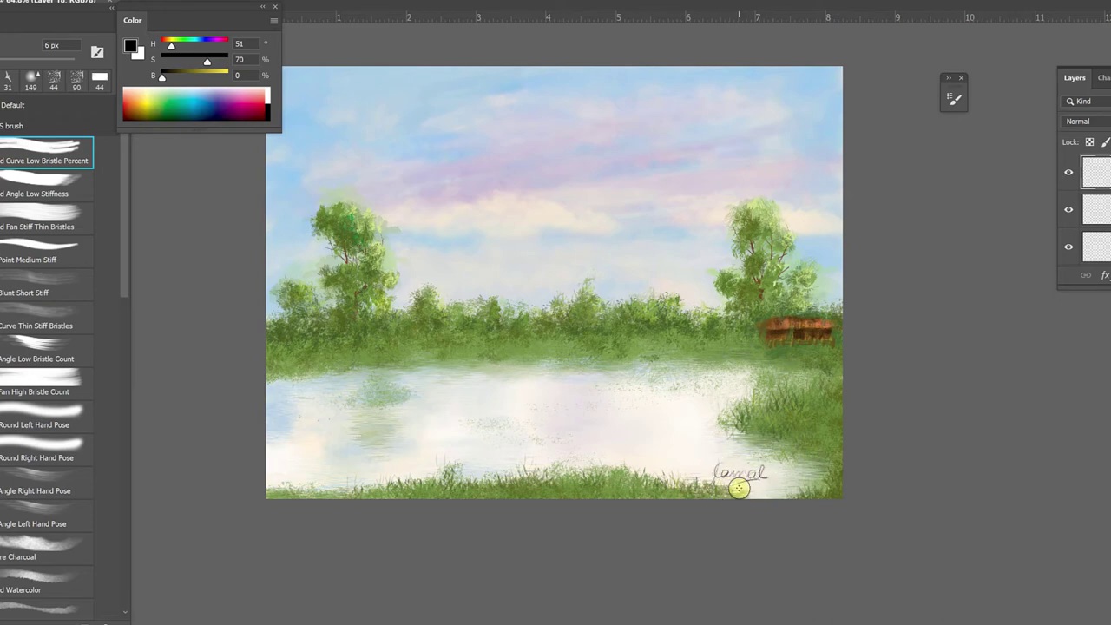